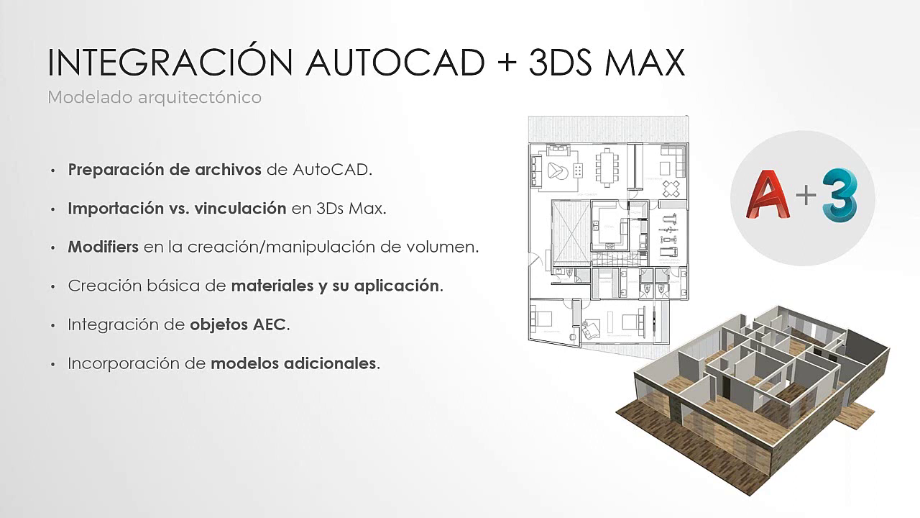
# Leave the AutoCAD + 3ds Max slideshow by cycling windows with Alt+Tab to the Windows desktop.
pyautogui.hotkey('alt', 'Tab')
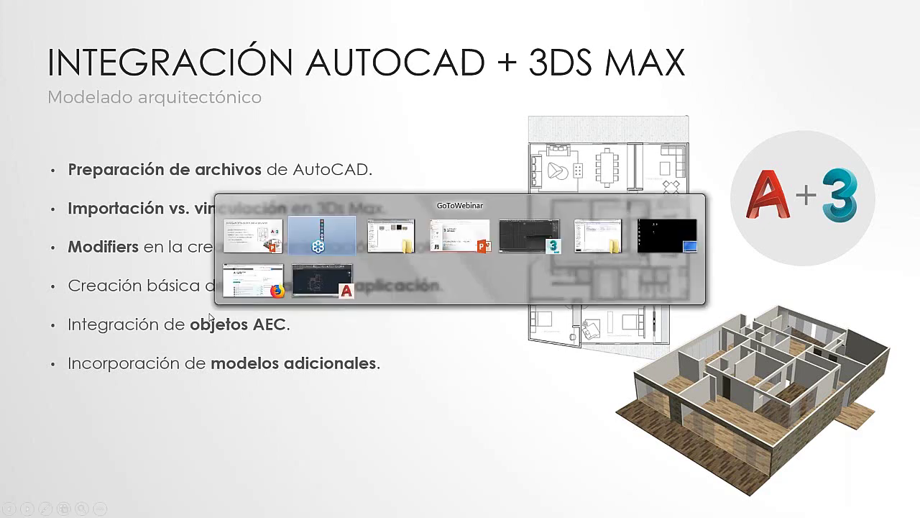
pyautogui.hotkey('alt', 'Tab')
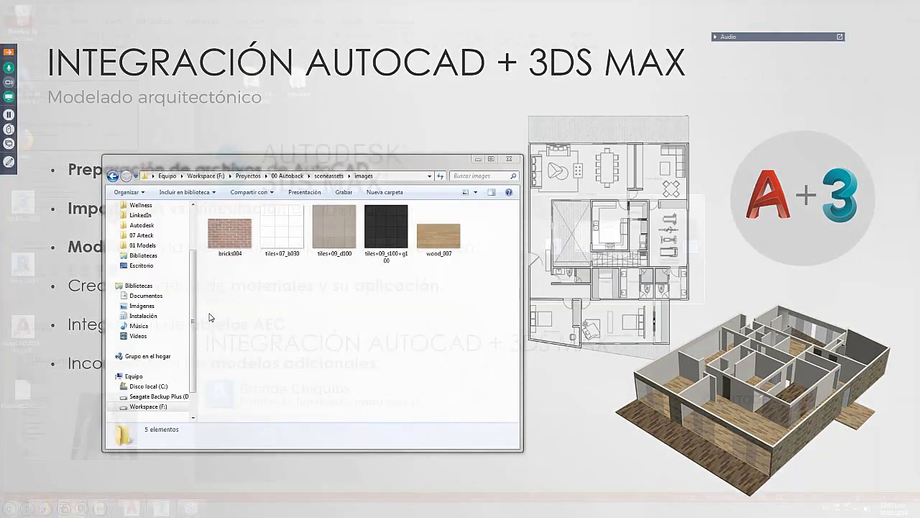
pyautogui.hotkey('alt', 'Tab')
pyautogui.hotkey('alt', 'Tab')
pyautogui.hotkey('alt', 'Tab')
pyautogui.hotkey('alt', 'Tab')
# Bring the XREF-Planta arquitectónica.dwg floor plan in AutoCAD to the front and frame it.
pyautogui.click(132, 511)
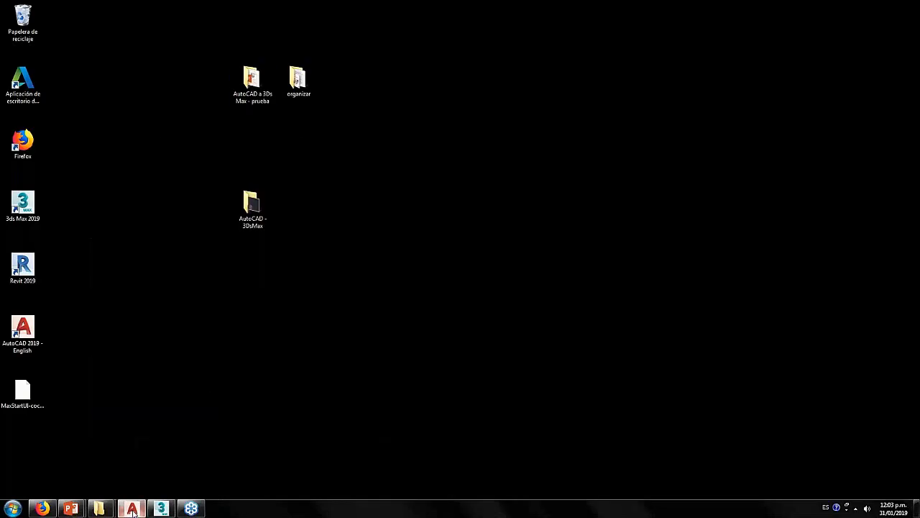
pyautogui.scroll(-3, 514, 304)
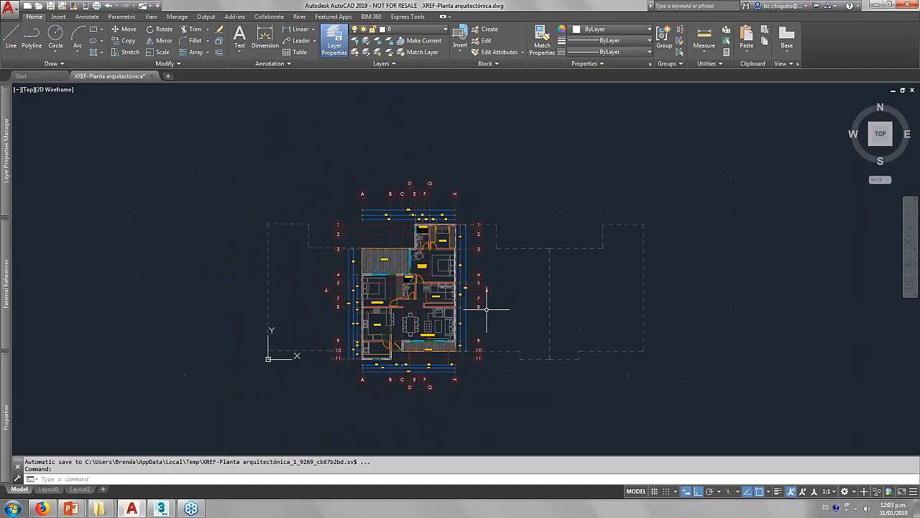
pyautogui.moveTo(493, 307); pyautogui.dragTo(455, 290, button='middle')
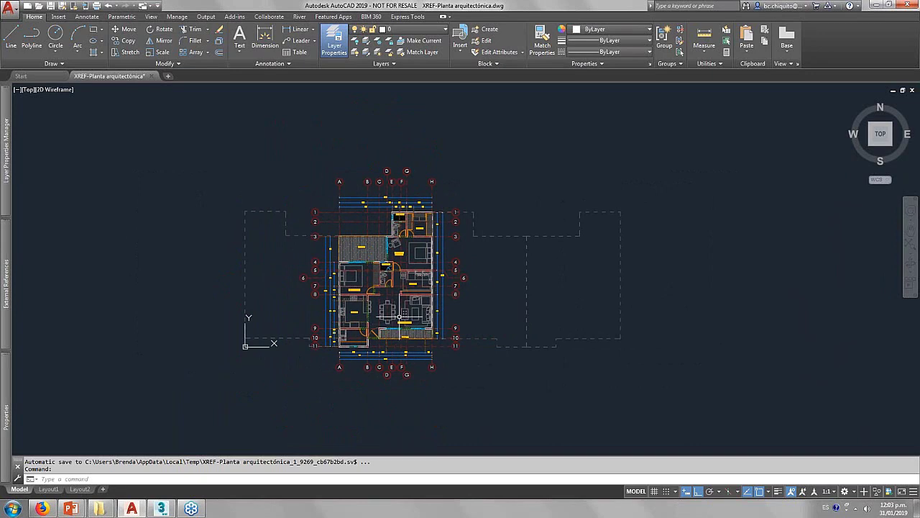
pyautogui.scroll(2, 389, 331)
pyautogui.scroll(2, 390, 332)
pyautogui.scroll(-2, 389, 331)
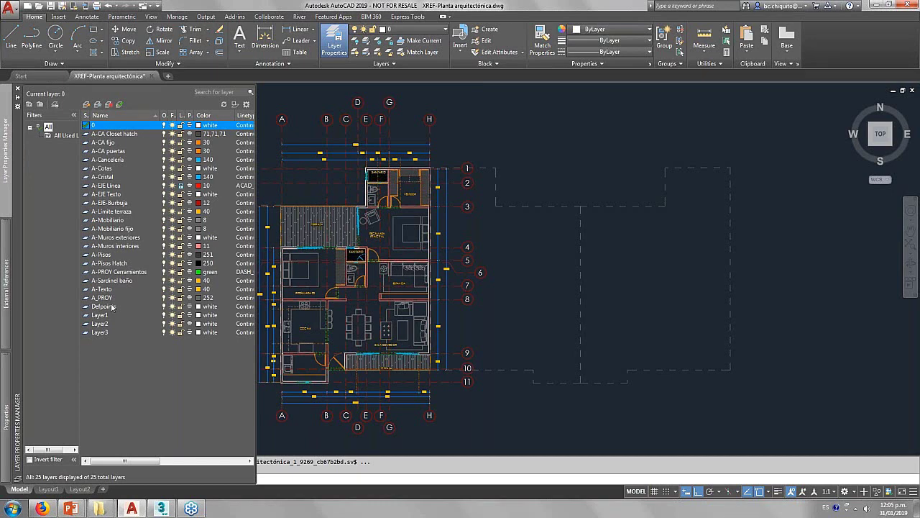
# Zoom in to inspect a short wall near ESTANCIA, deselect it, and zoom back out.
pyautogui.scroll(1, 460, 321)
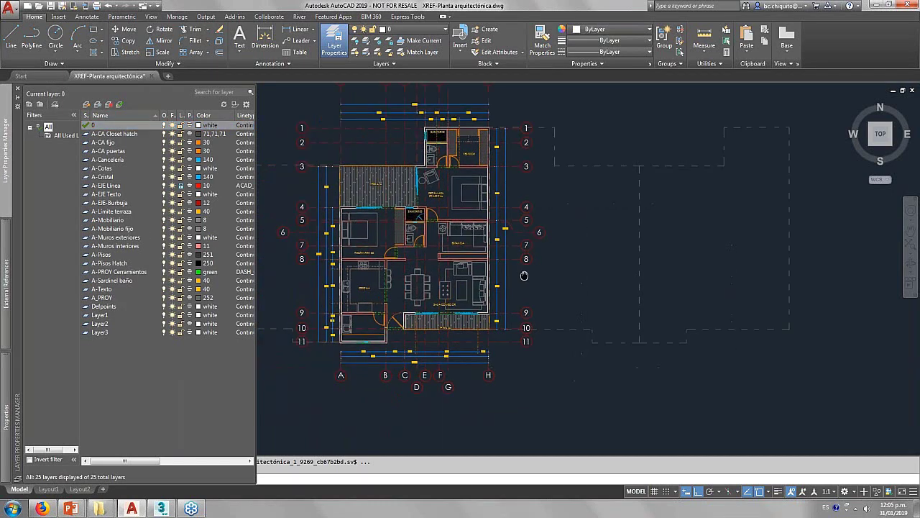
pyautogui.scroll(1, 338, 228)
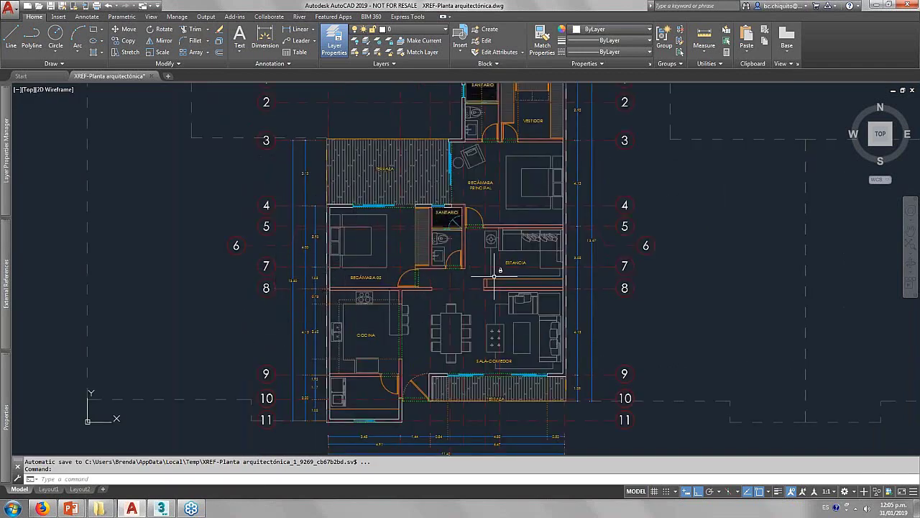
pyautogui.scroll(5, 497, 274)
pyautogui.click(440, 317)
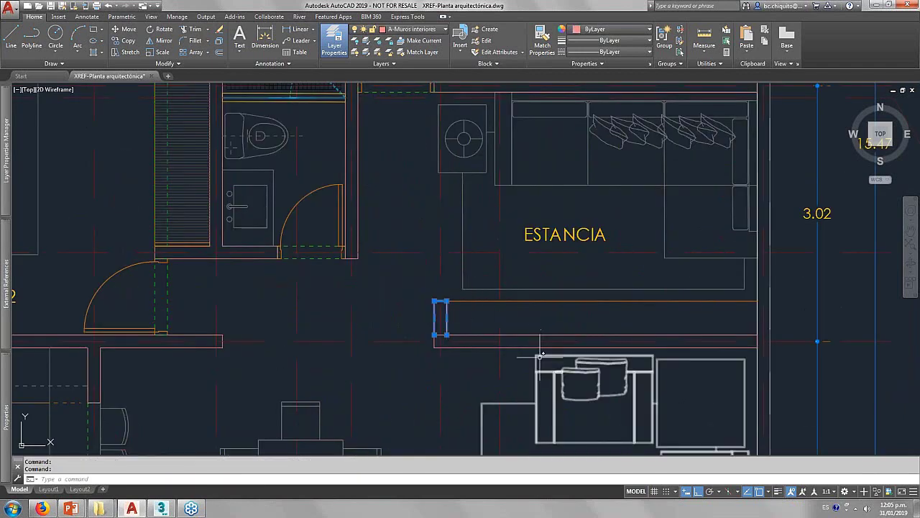
pyautogui.scroll(-4, 407, 332)
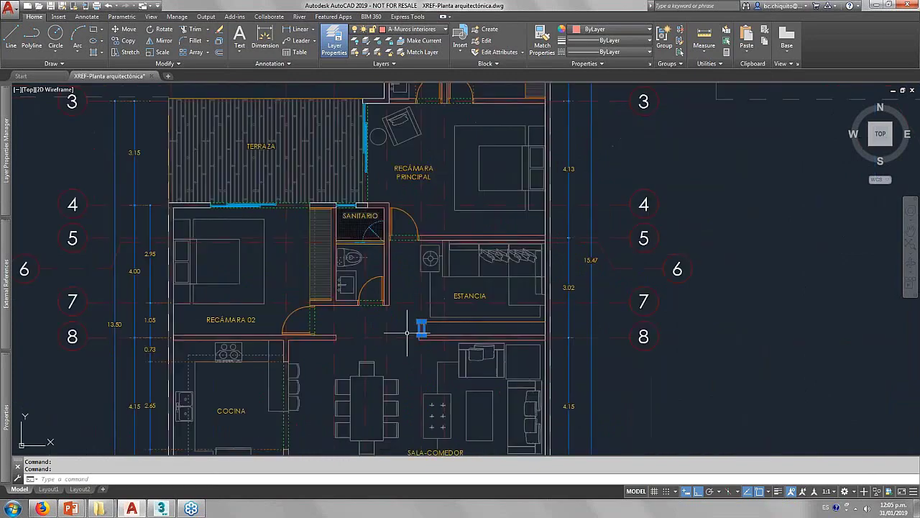
pyautogui.press('Escape')
pyautogui.scroll(-2, 407, 332)
pyautogui.scroll(-1, 392, 332)
pyautogui.scroll(-1, 374, 331)
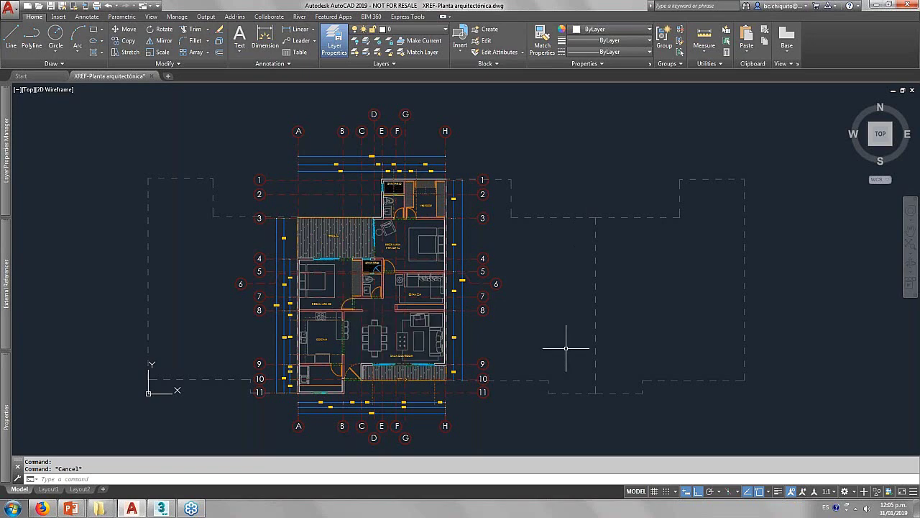
# Pan and zoom around the floor plan to inspect it.
pyautogui.moveTo(563, 346); pyautogui.dragTo(557, 343, button='middle')
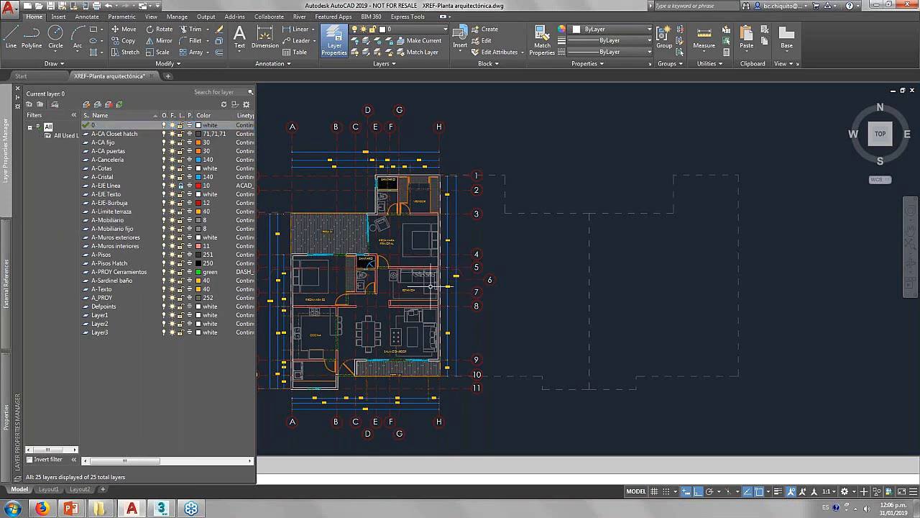
pyautogui.moveTo(429, 287)
pyautogui.mouseDown(button='middle')
pyautogui.moveTo(496, 274)
pyautogui.moveTo(487, 288)
pyautogui.mouseUp(button='middle')
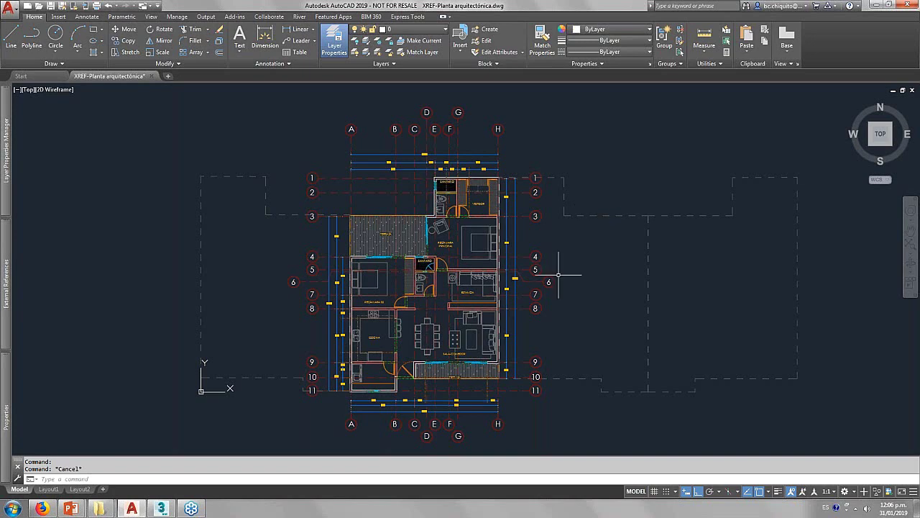
pyautogui.scroll(-3, 551, 263)
pyautogui.scroll(-2, 474, 345)
pyautogui.moveTo(398, 279); pyautogui.dragTo(371, 300, button='middle')
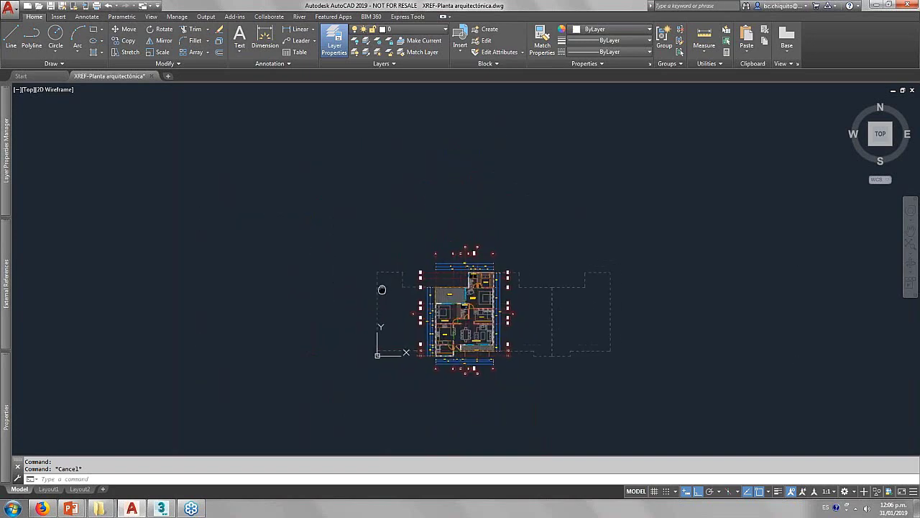
pyautogui.scroll(2, 489, 356)
pyautogui.scroll(2, 492, 368)
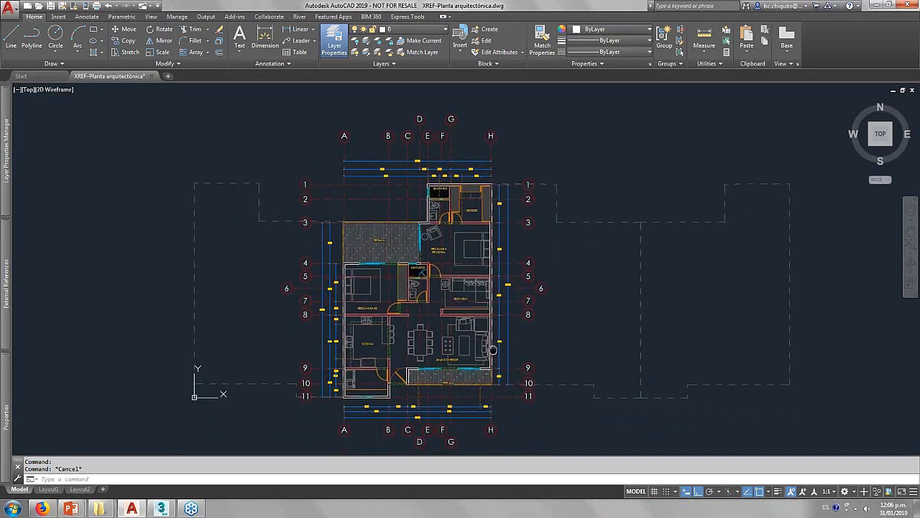
pyautogui.moveTo(493, 368); pyautogui.dragTo(492, 346, button='middle')
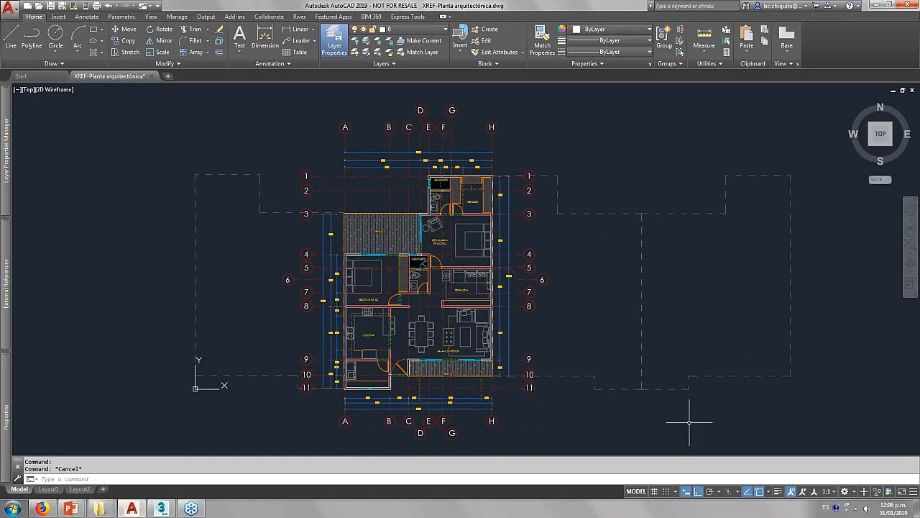
# Zoom to extents (Z, EX) to reveal the stray short line far from the plan.
pyautogui.write('z')
pyautogui.press('Return')
pyautogui.write('ex')
pyautogui.press('Return')
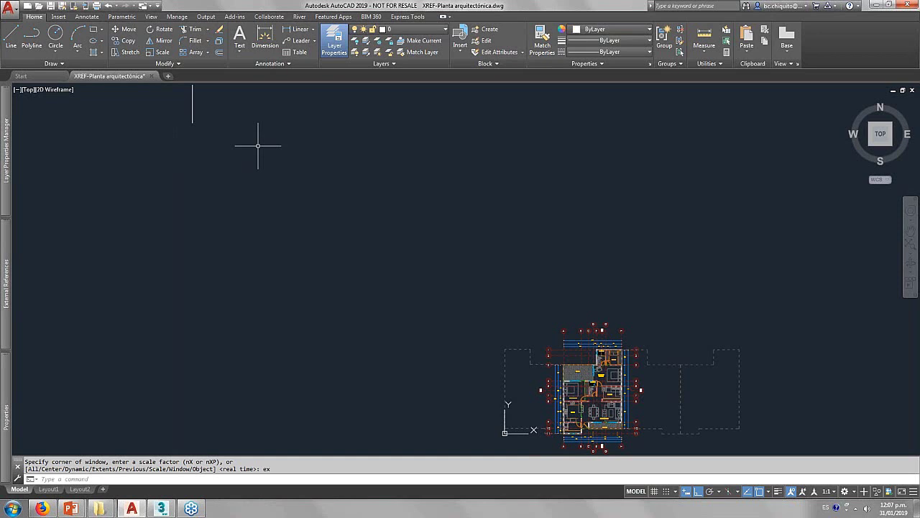
# Window-select the stray short line and delete it.
pyautogui.hotkey('ctrl', 'a')
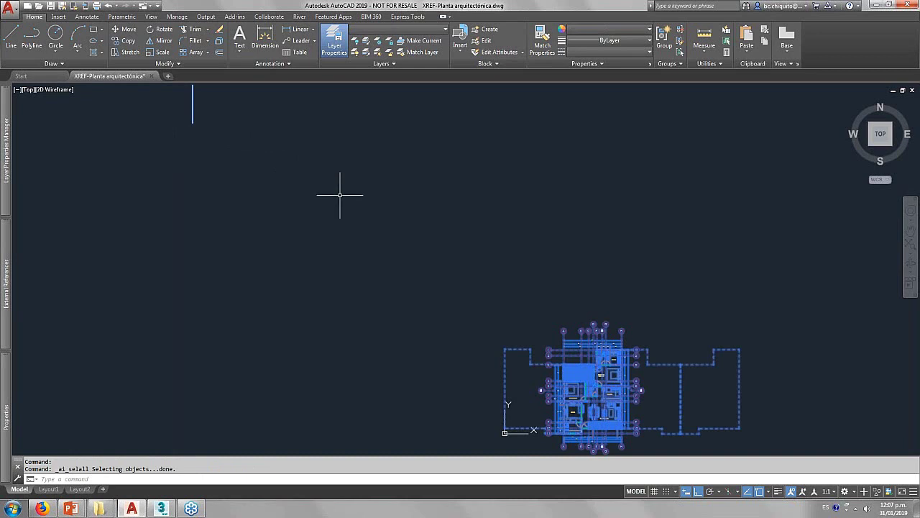
pyautogui.moveTo(339, 195); pyautogui.dragTo(365, 201, button='middle')
pyautogui.click(366, 201)
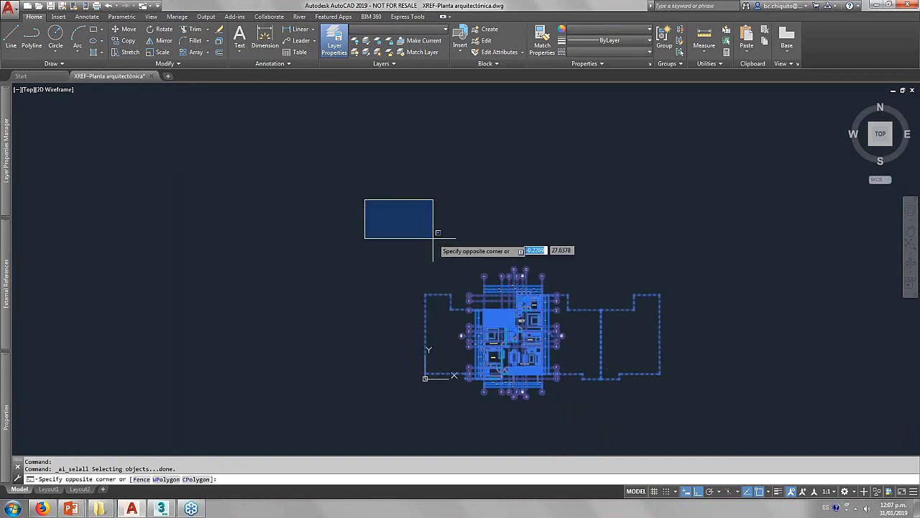
pyautogui.click(694, 415)
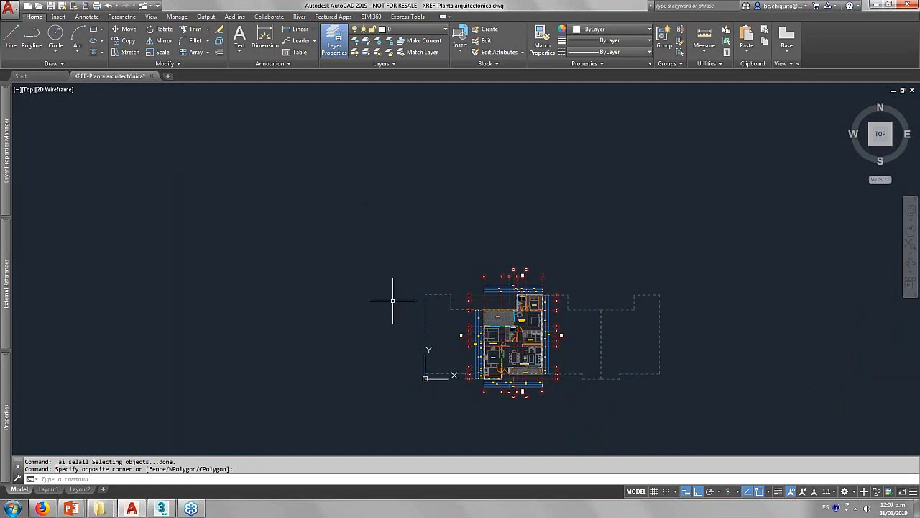
pyautogui.scroll(-2, 431, 324)
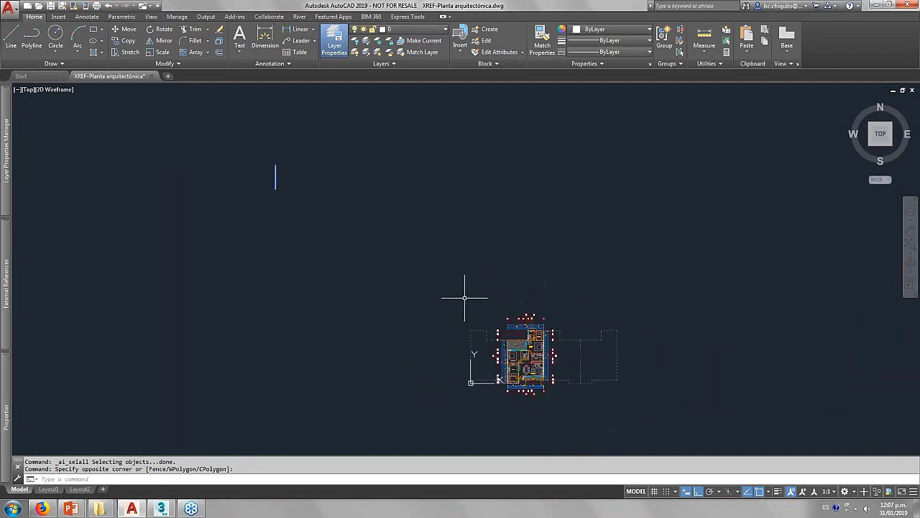
pyautogui.press('Delete')
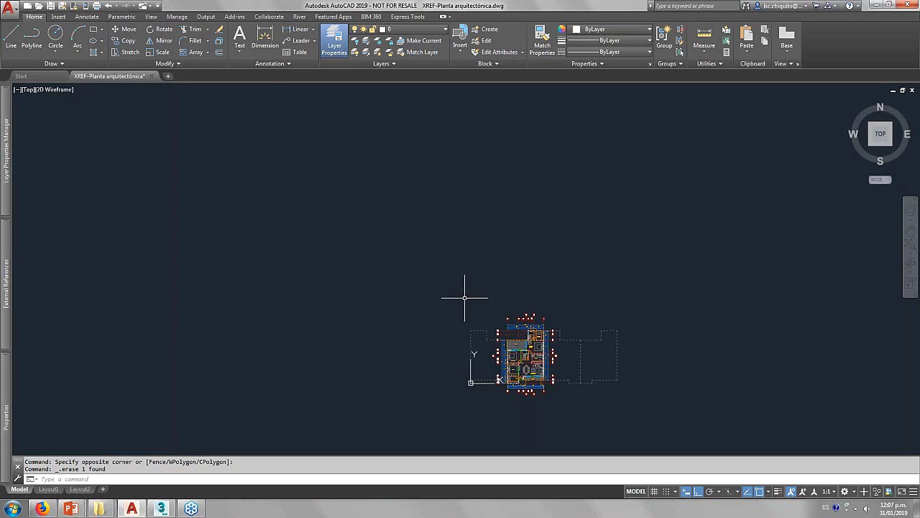
# Zoom to extents and zoom in so the floor plan fills the view.
pyautogui.write('z')
pyautogui.press('Return')
pyautogui.scroll(5, 471, 291)
pyautogui.write('ex')
pyautogui.press('Return')
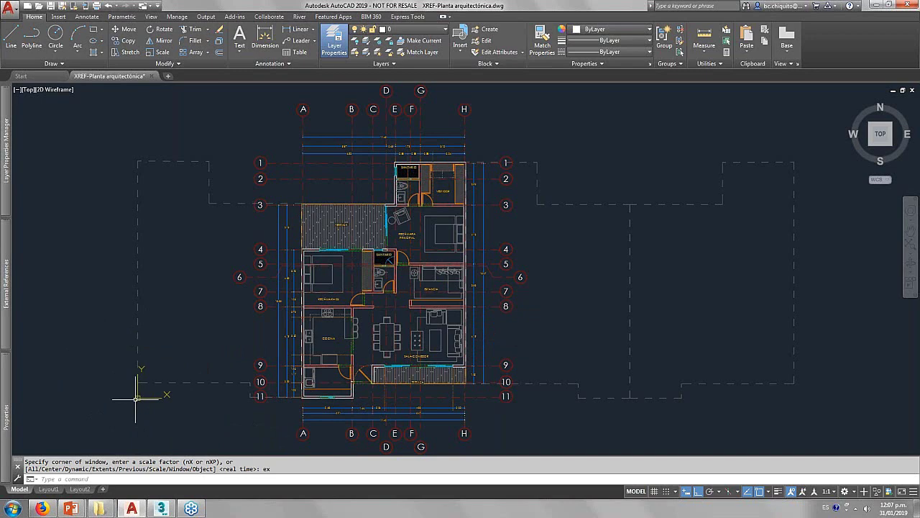
pyautogui.scroll(-1, 403, 374)
pyautogui.scroll(-3, 325, 334)
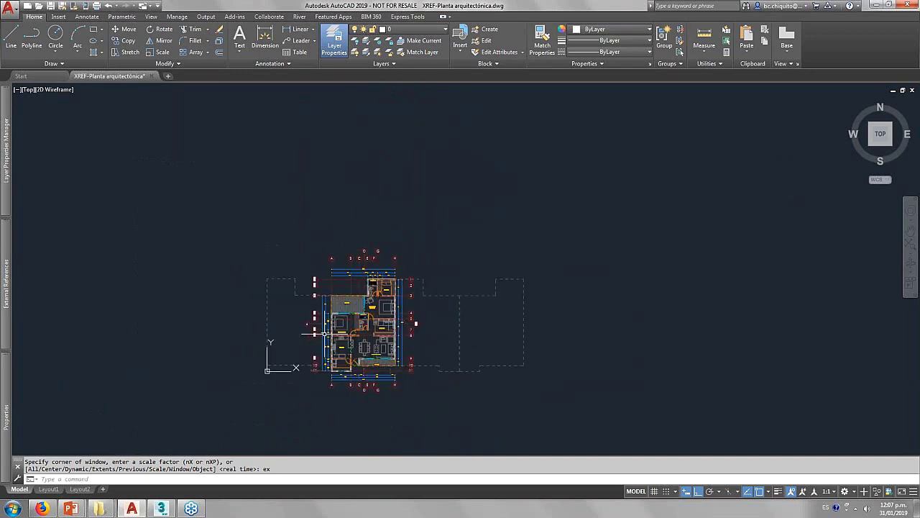
pyautogui.moveTo(325, 334)
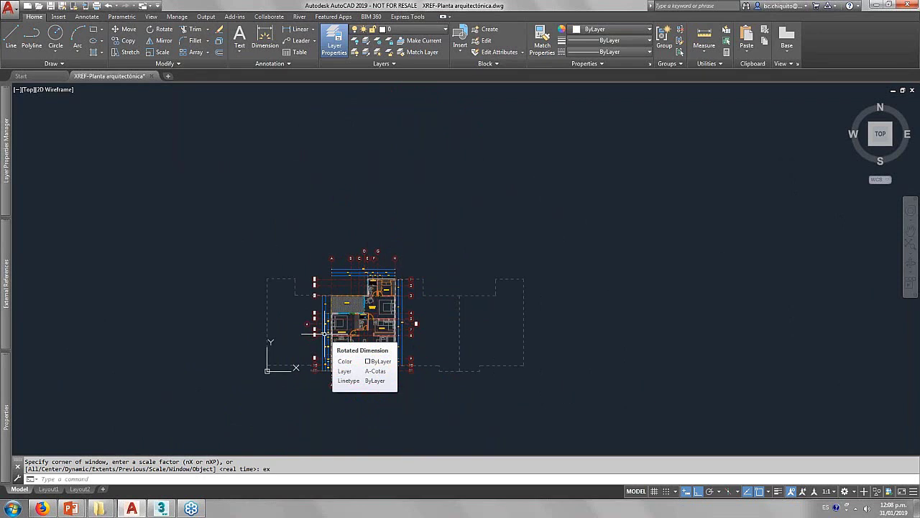
pyautogui.scroll(2, 288, 363)
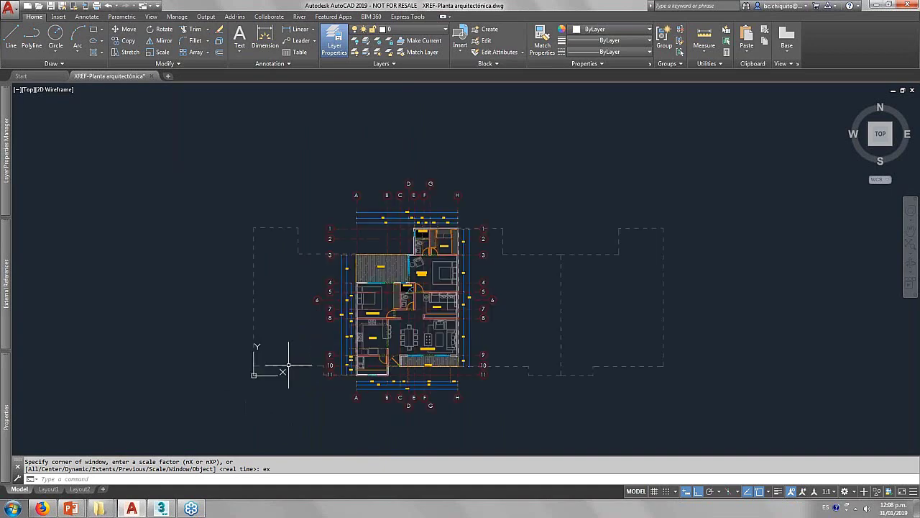
pyautogui.scroll(2, 288, 363)
pyautogui.scroll(-1, 280, 345)
pyautogui.scroll(-1, 280, 342)
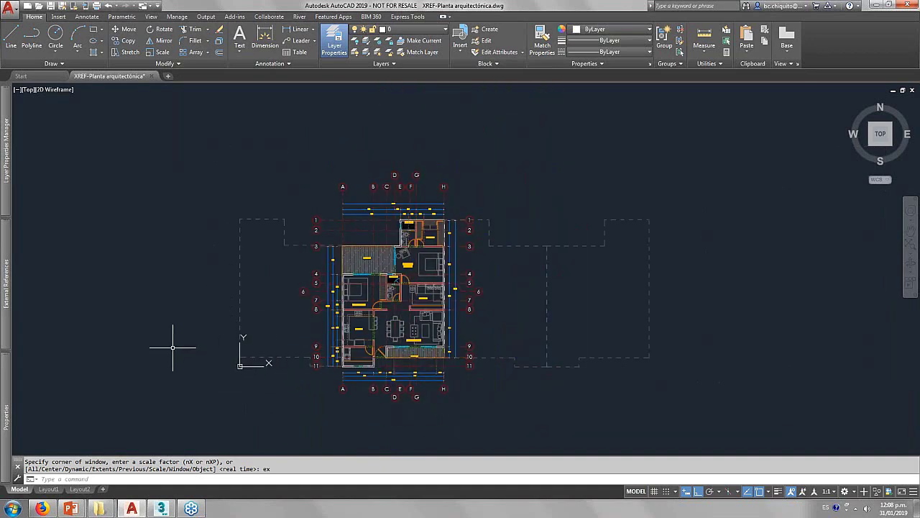
# Purge all unused named items, including every unused layer.
pyautogui.write('purge')
pyautogui.press('Return')
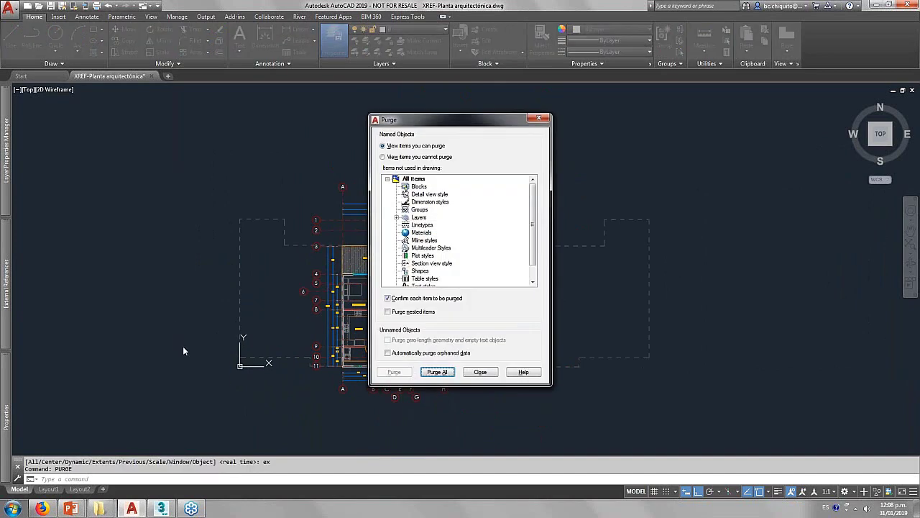
pyautogui.click(446, 372)
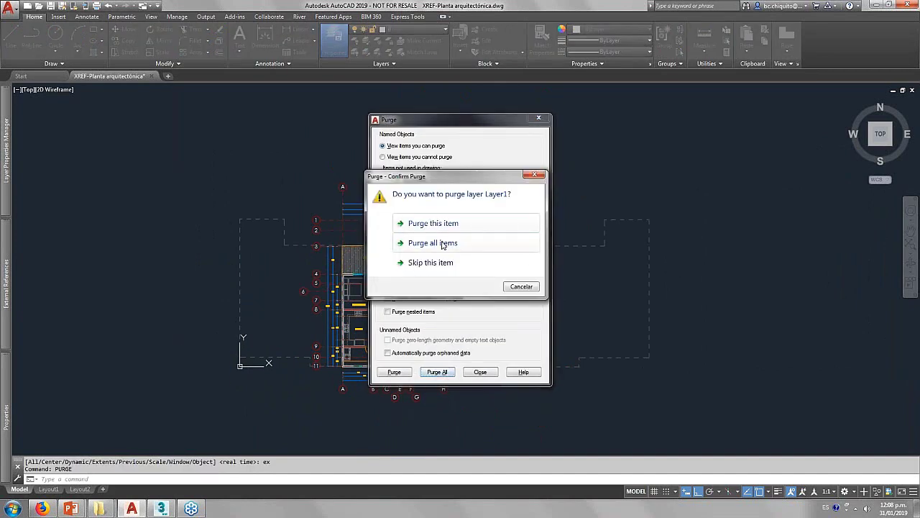
pyautogui.click(433, 243)
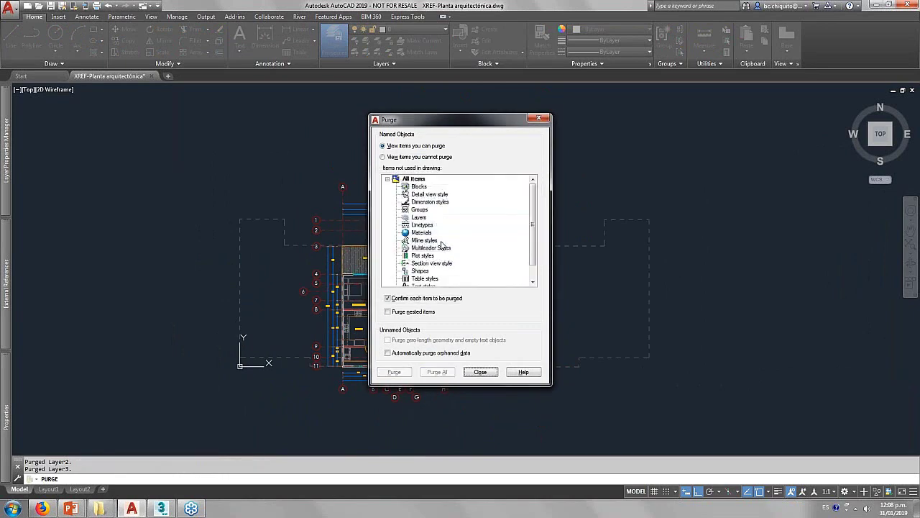
pyautogui.click(480, 371)
# Audit the drawing with fixes (0 errors), then open Drawing Units showing Meters insertion scale.
pyautogui.write('adu')
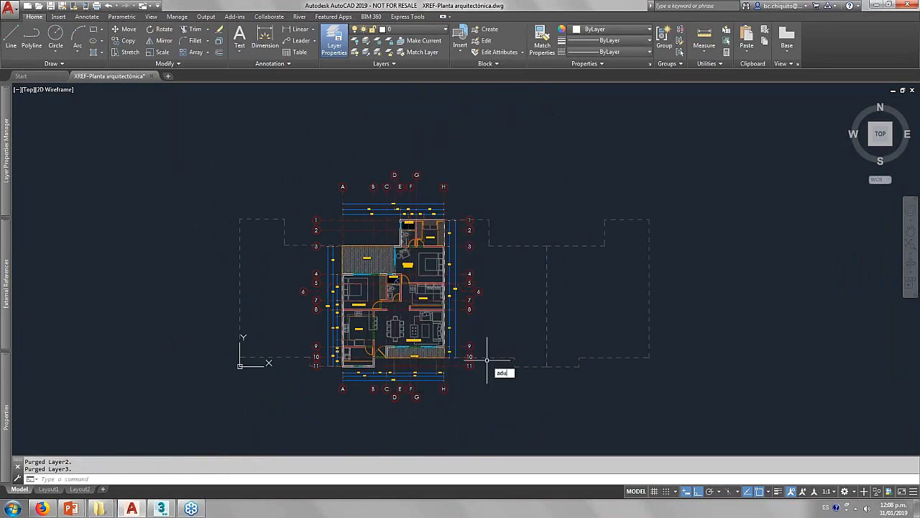
pyautogui.write('i')
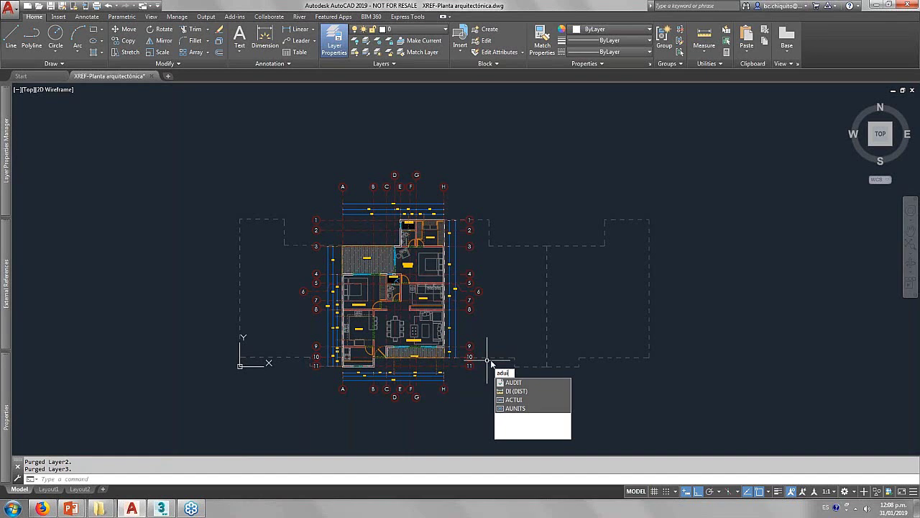
pyautogui.click(523, 383)
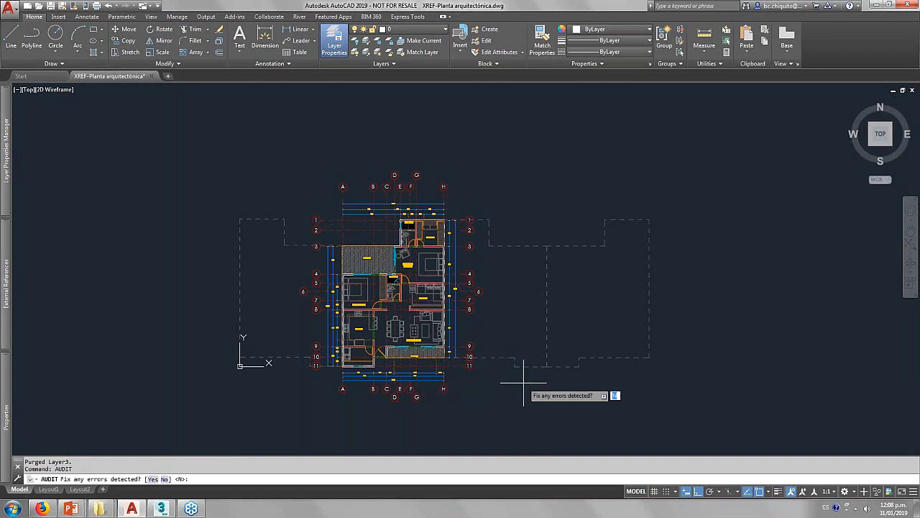
pyautogui.press('Return')
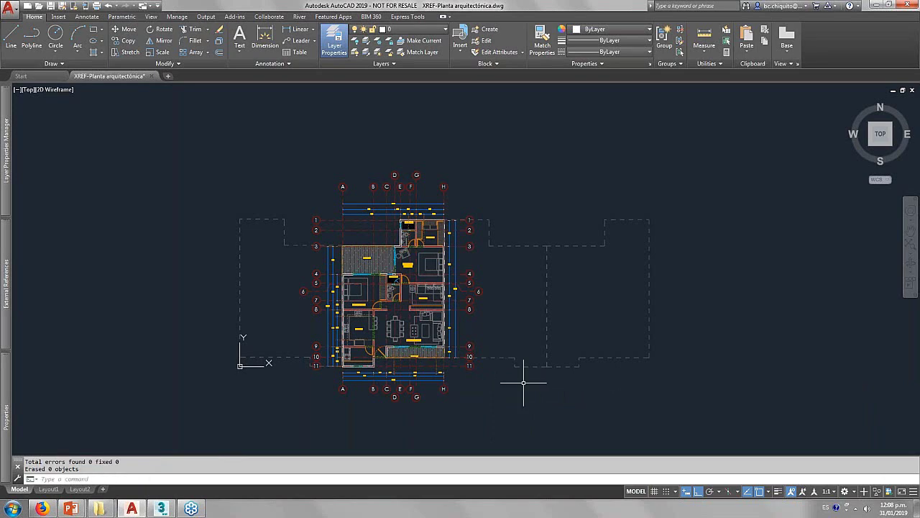
pyautogui.write('units')
pyautogui.press('Return')
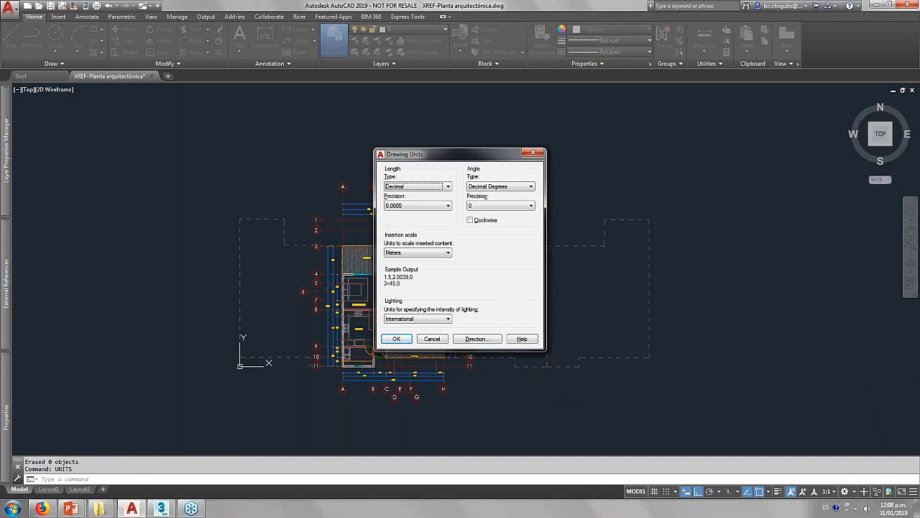
# Accept the Drawing Units settings and adjust the view of the plan.
pyautogui.click(396, 338)
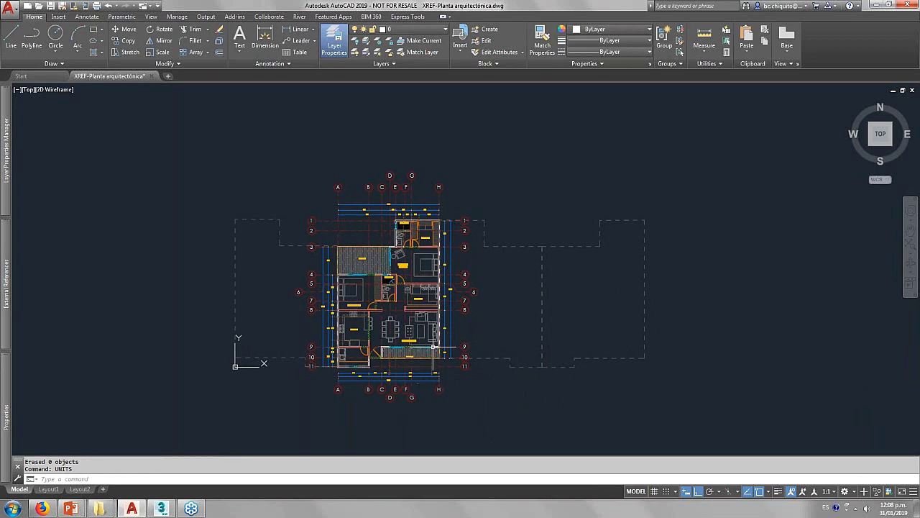
pyautogui.moveTo(455, 316); pyautogui.dragTo(452, 294, button='middle')
pyautogui.scroll(2, 417, 278)
pyautogui.scroll(1, 417, 279)
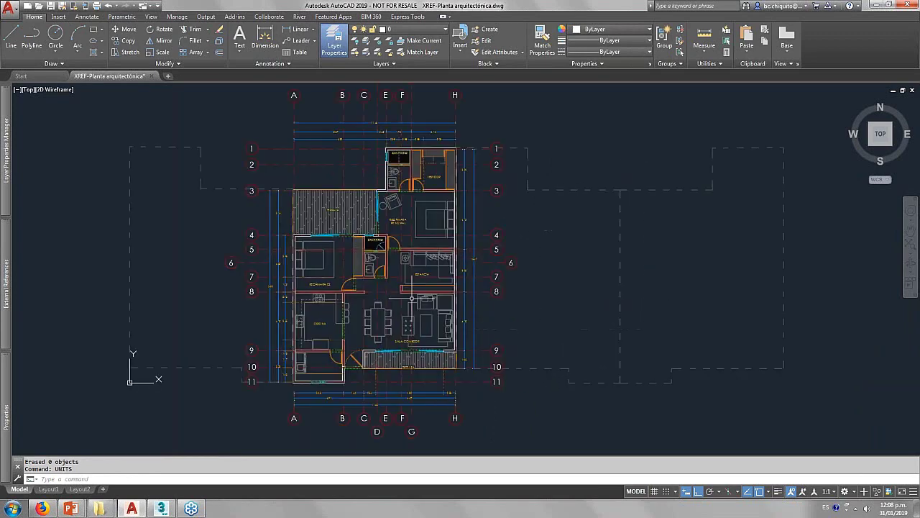
pyautogui.moveTo(411, 298); pyautogui.dragTo(408, 306, button='middle')
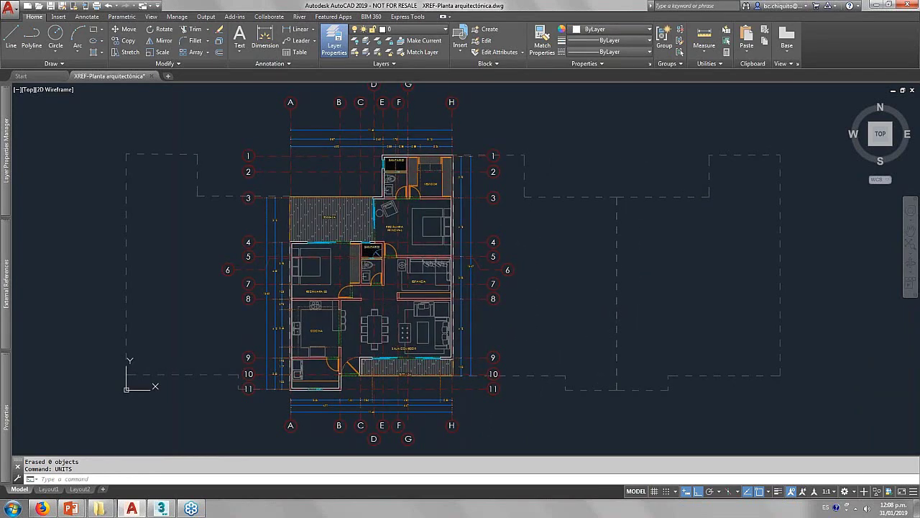
# Save the plan as 'XREF-Planta arquitectónica-02.dwg' and return to the Start page.
pyautogui.hotkey('ctrl', 'shift', 's')
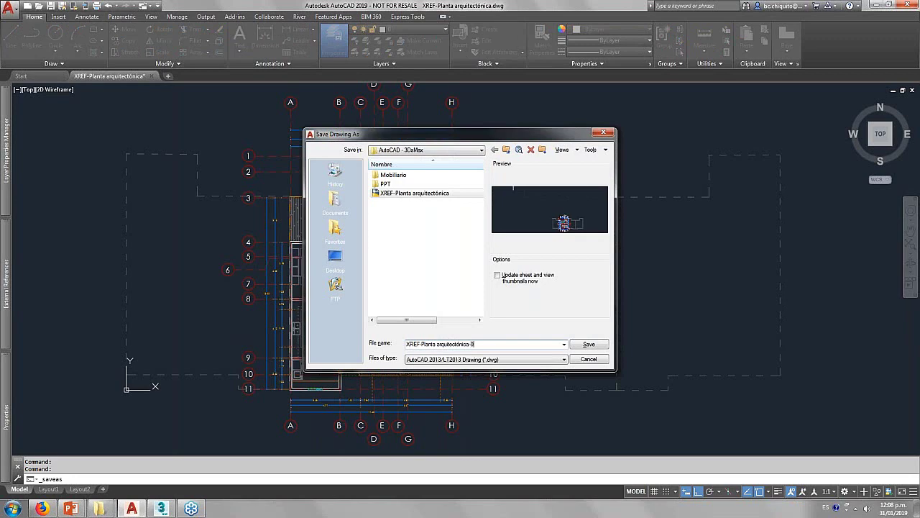
pyautogui.write('-02')
pyautogui.press('Return')
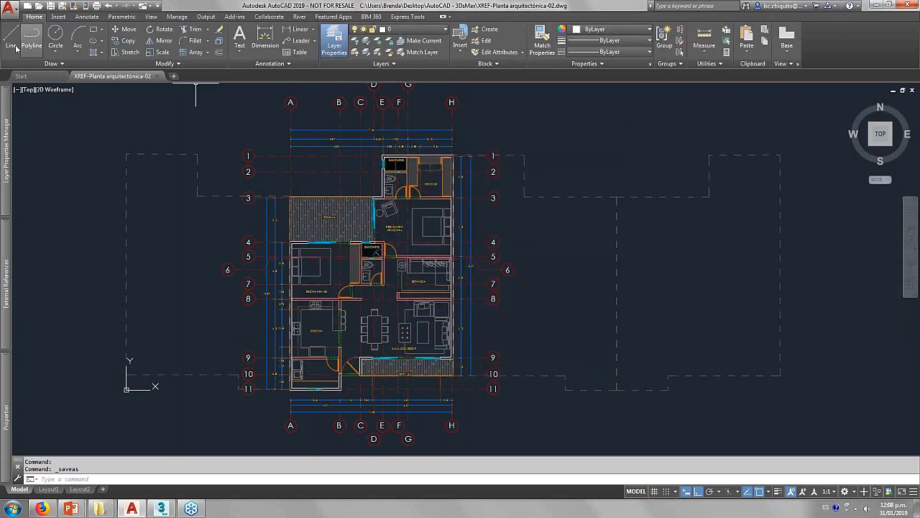
pyautogui.click(21, 76)
# Start a new blank drawing and change its insertion-scale units from Millimeters to Meters.
pyautogui.click(225, 215)
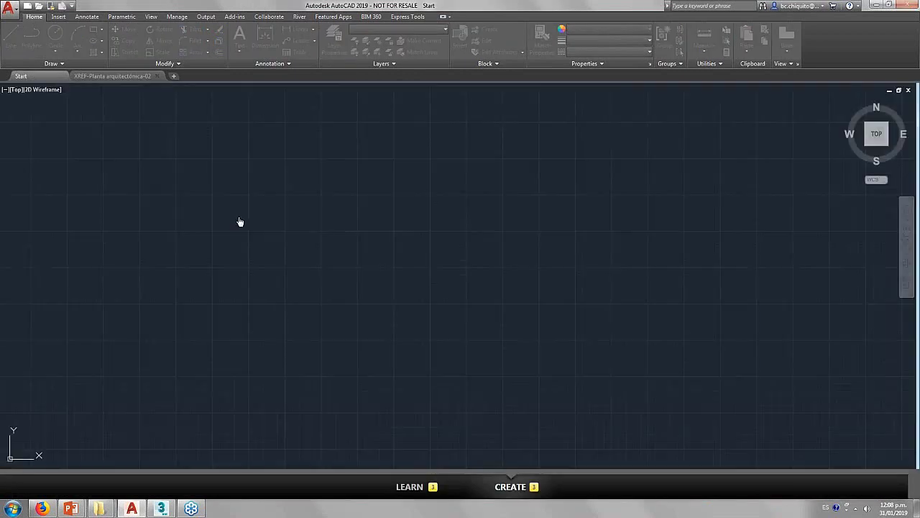
pyautogui.write('units')
pyautogui.press('Return')
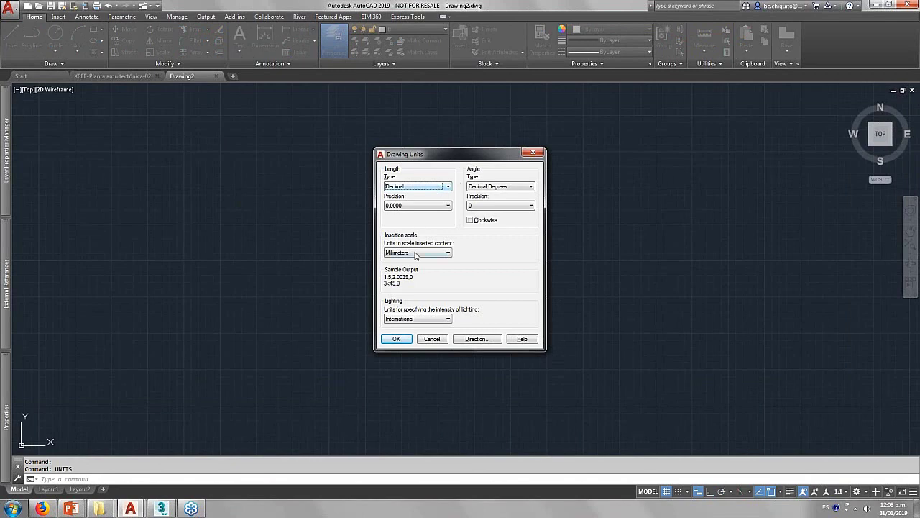
pyautogui.click(416, 254)
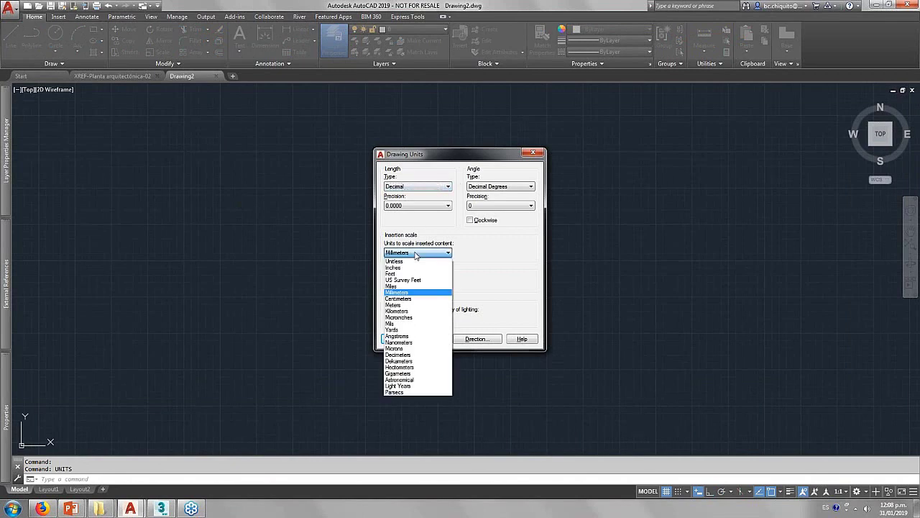
pyautogui.click(394, 305)
pyautogui.click(396, 339)
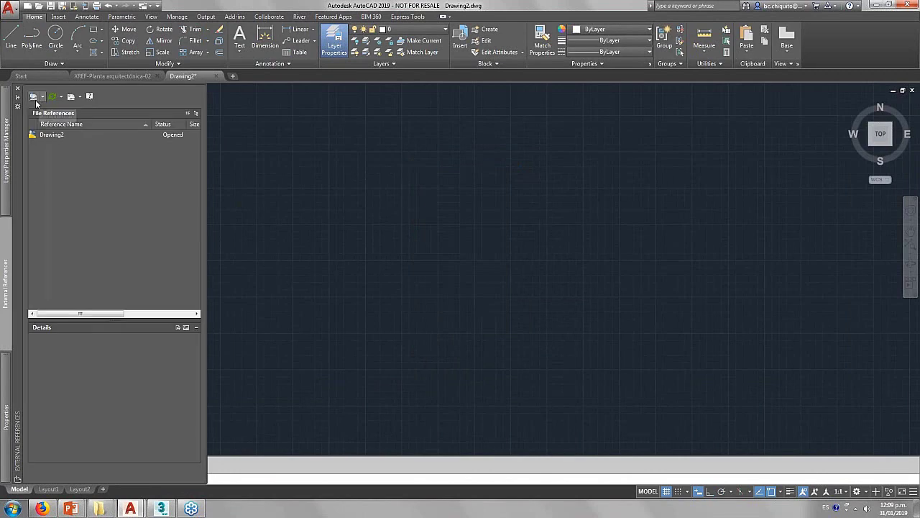
# Attach XREF-Planta arquitectónica-02.dwg as an external reference at 0,0,0, scale 1.00.
pyautogui.click(34, 98)
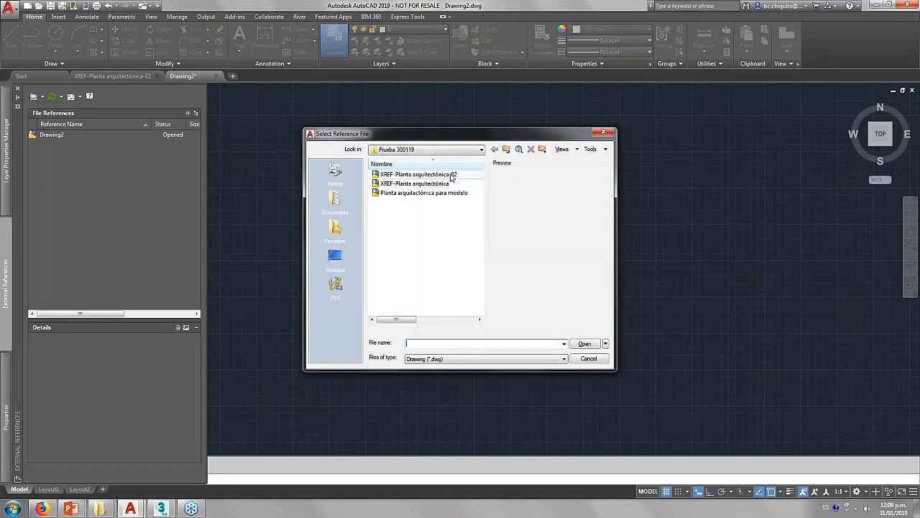
pyautogui.click(446, 175)
pyautogui.doubleClick(445, 174)
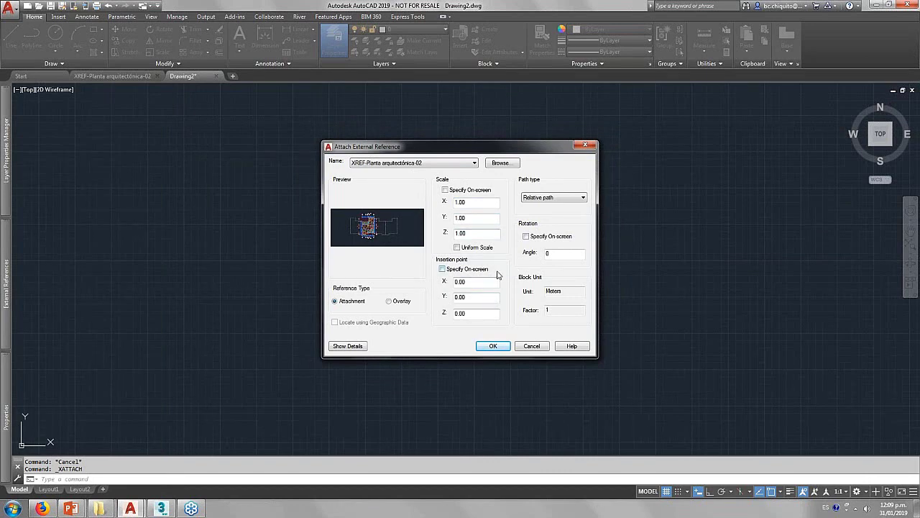
pyautogui.click(493, 347)
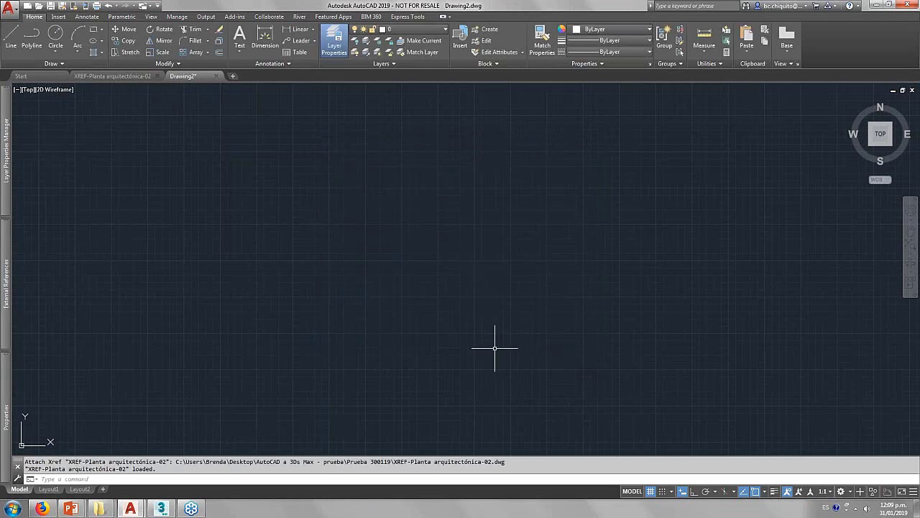
# Zoom to extents on the attached plan, briefly select it, then regenerate with RE.
pyautogui.write('z')
pyautogui.press('Return')
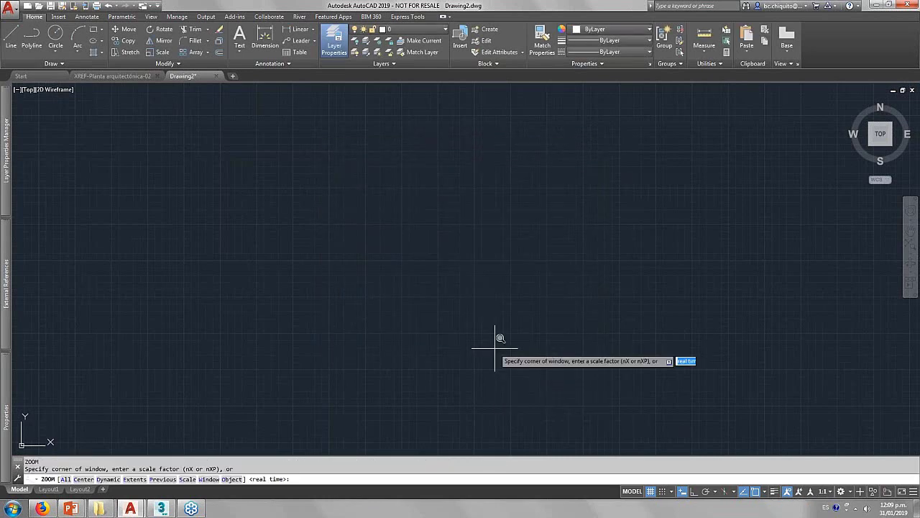
pyautogui.write('ex')
pyautogui.press('Return')
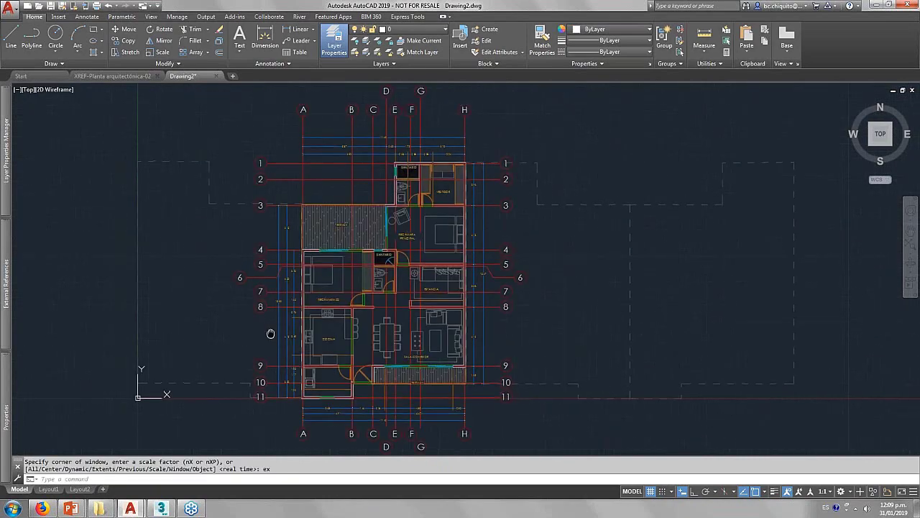
pyautogui.click(417, 264)
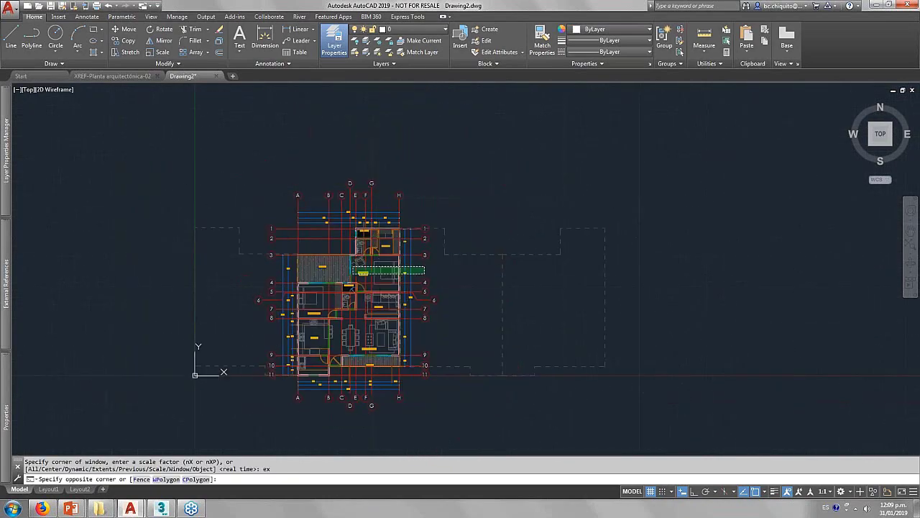
pyautogui.click(352, 266)
pyautogui.press('Escape')
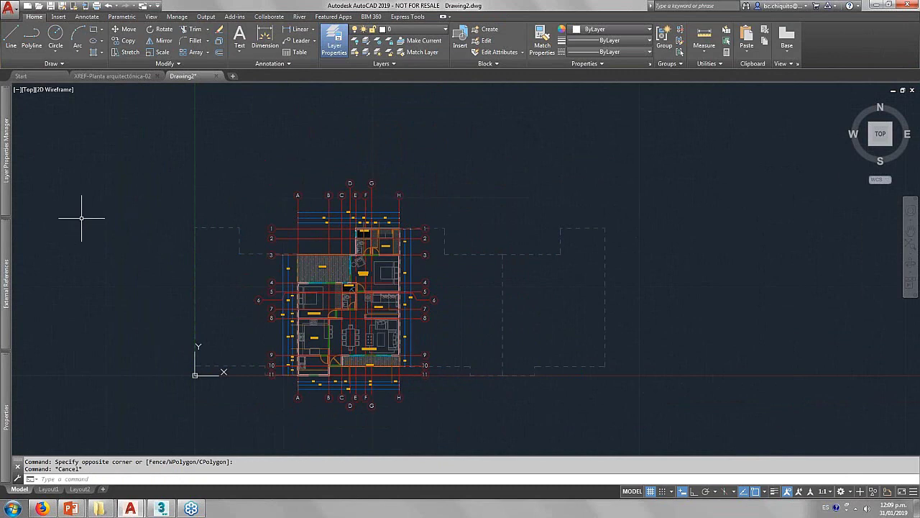
pyautogui.write('re')
pyautogui.press('Return')
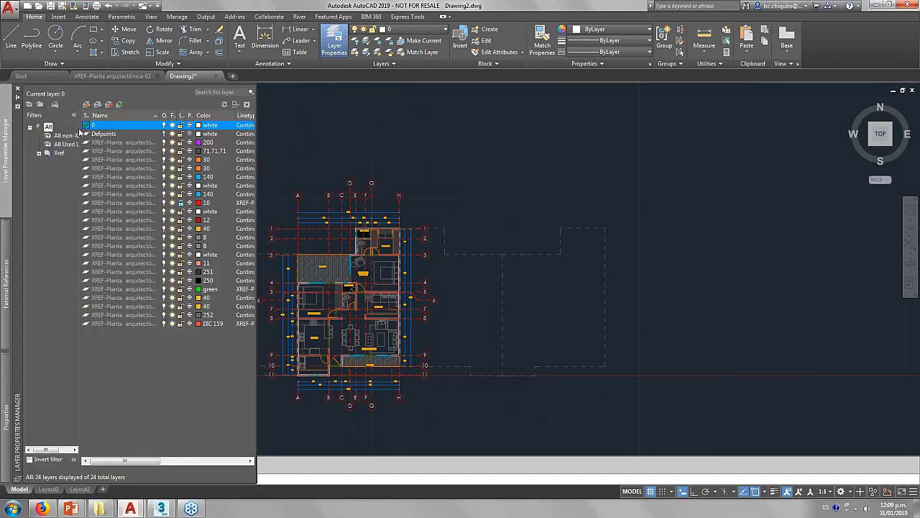
# Widen the layer filter pane and regenerate the drawing with RE.
pyautogui.moveTo(78, 128); pyautogui.dragTo(93, 130)
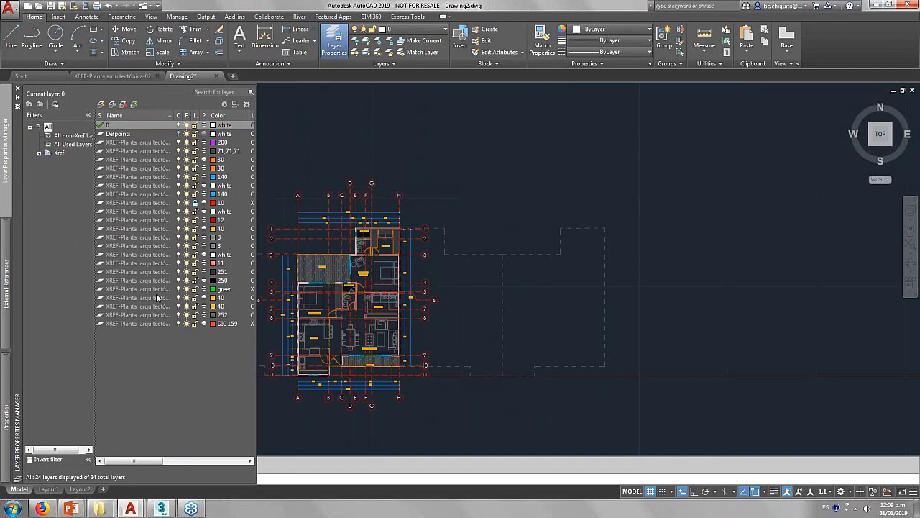
pyautogui.write('RE')
pyautogui.press('Return')
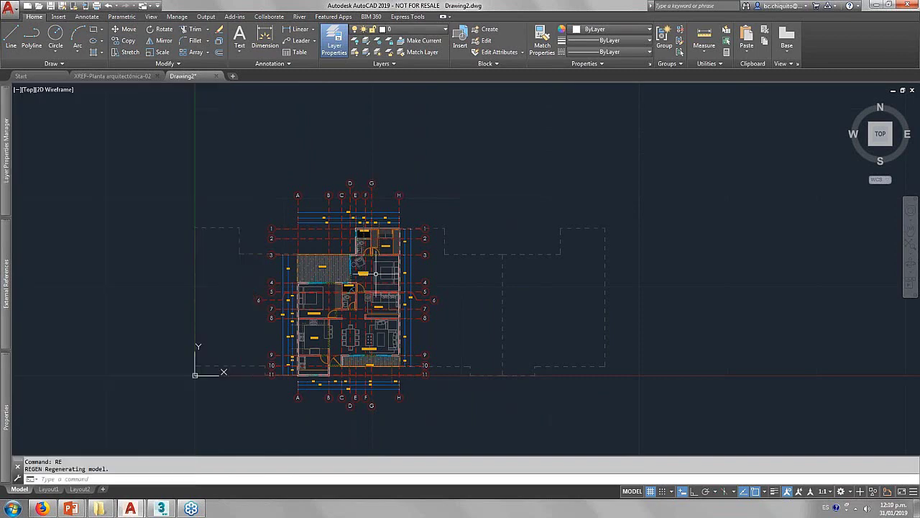
pyautogui.click(375, 274)
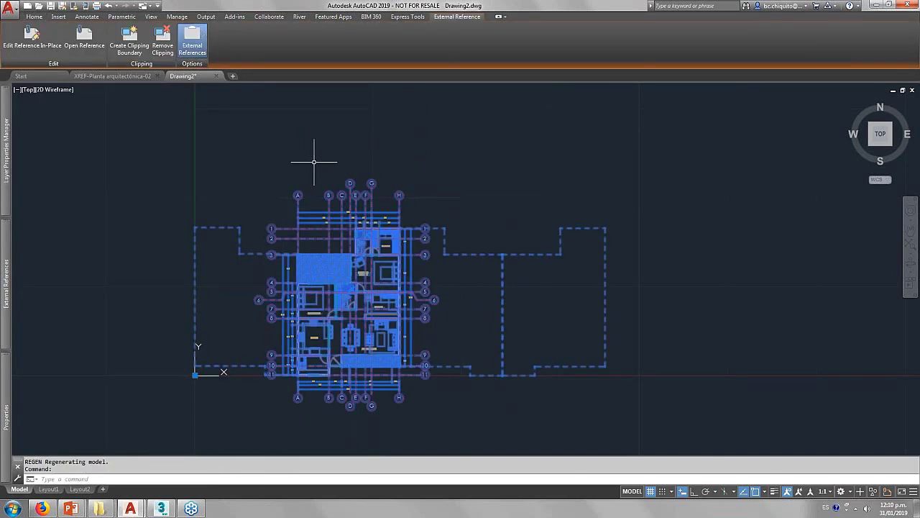
pyautogui.press('Escape')
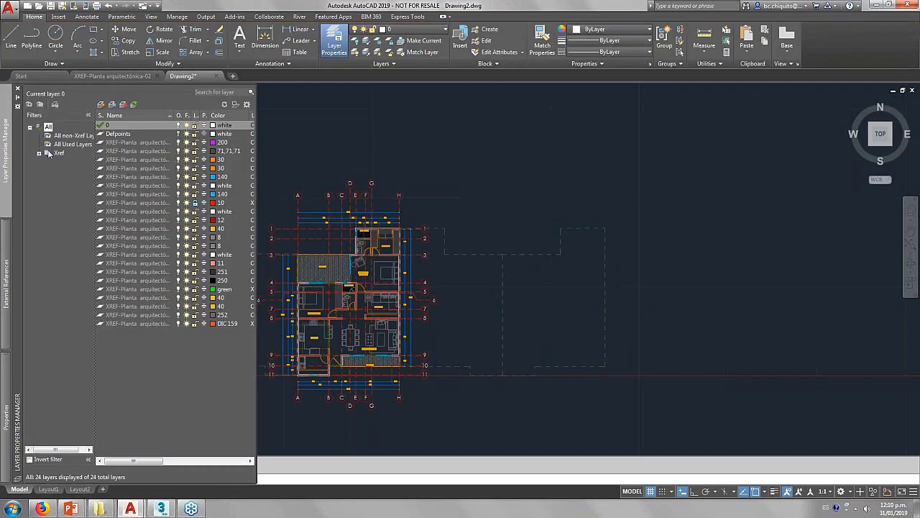
# Create a layer group filter named 3D and review the Xref layer list.
pyautogui.click(40, 105)
pyautogui.write('3D')
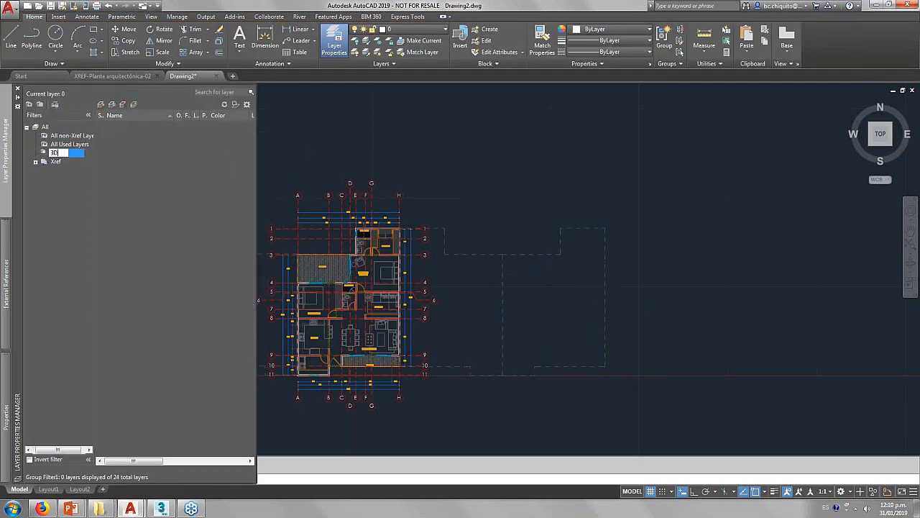
pyautogui.press('Return')
pyautogui.click(58, 162)
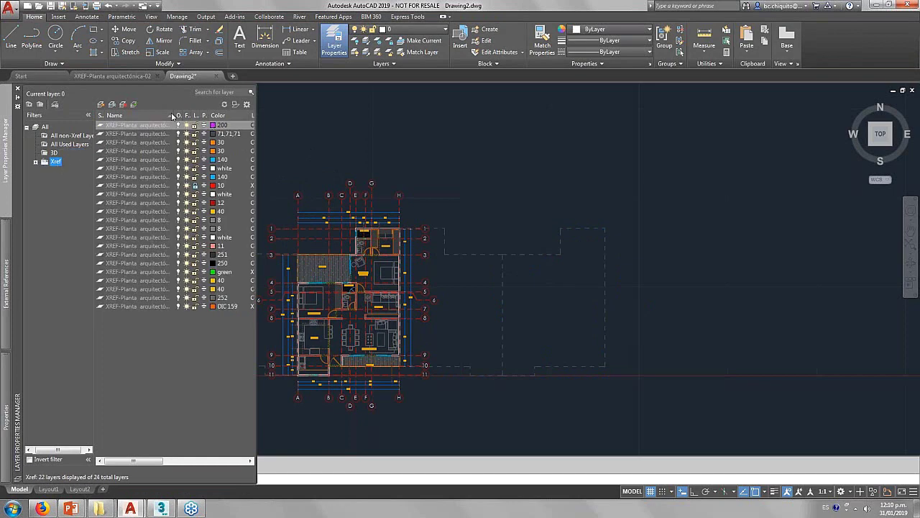
pyautogui.moveTo(176, 112); pyautogui.dragTo(206, 113)
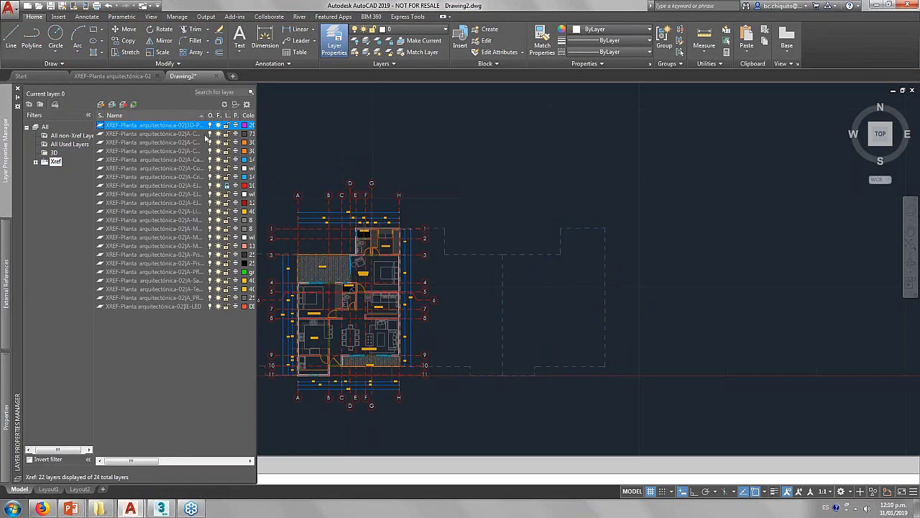
pyautogui.click(202, 114)
pyautogui.moveTo(205, 113); pyautogui.dragTo(150, 115)
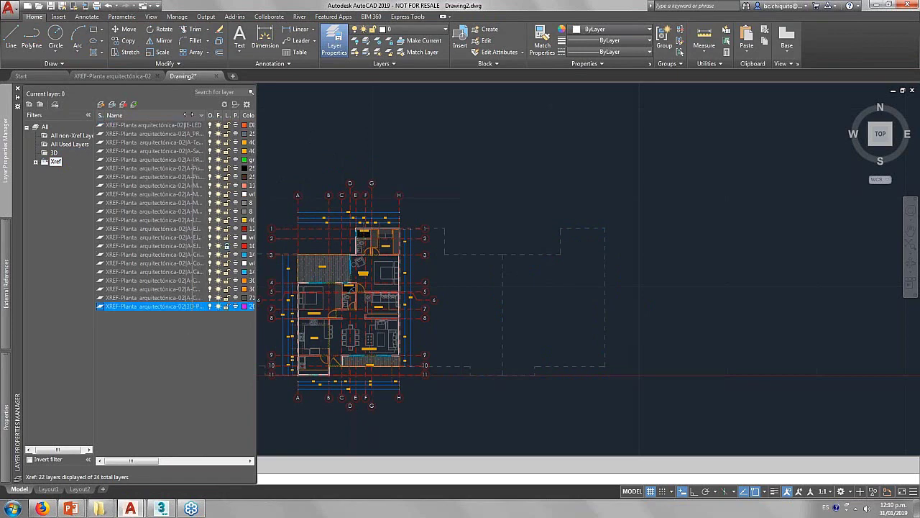
pyautogui.click(129, 115)
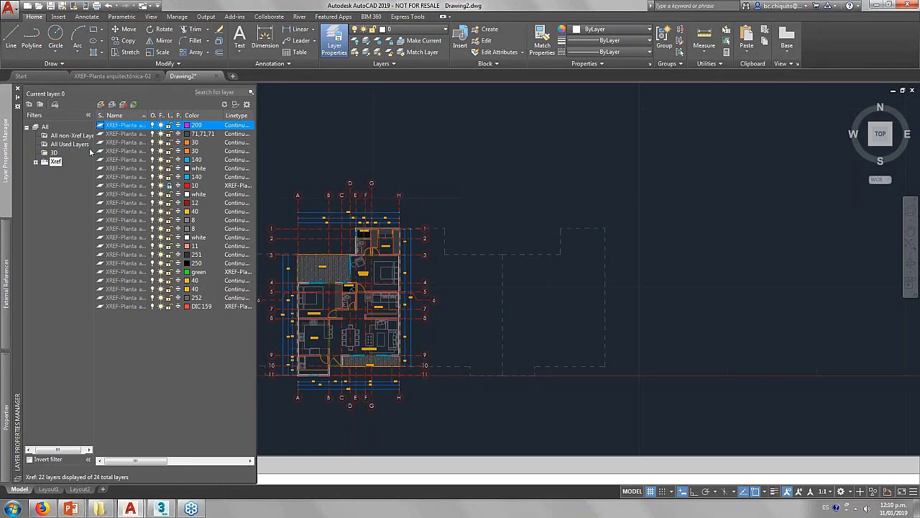
pyautogui.click(55, 152)
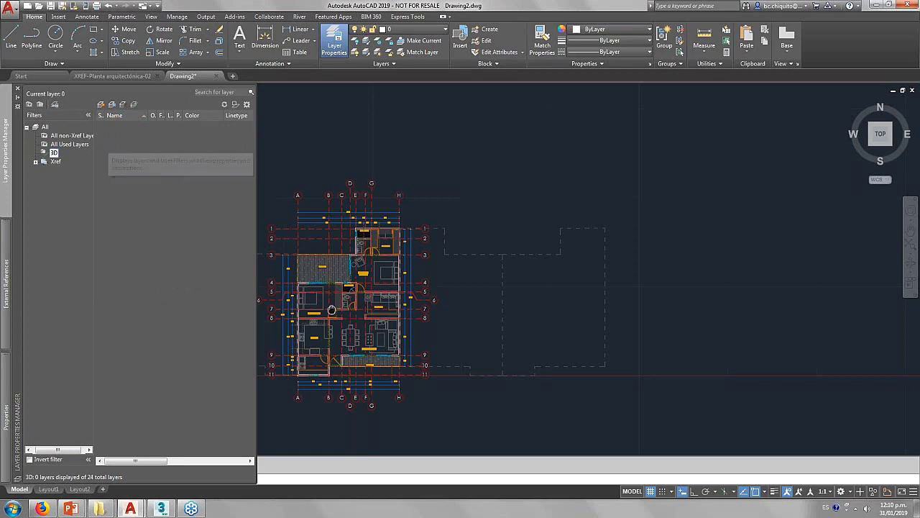
# Add a new XREF layer in the 3D filter and move the floor-plan reference onto it.
pyautogui.click(17, 106)
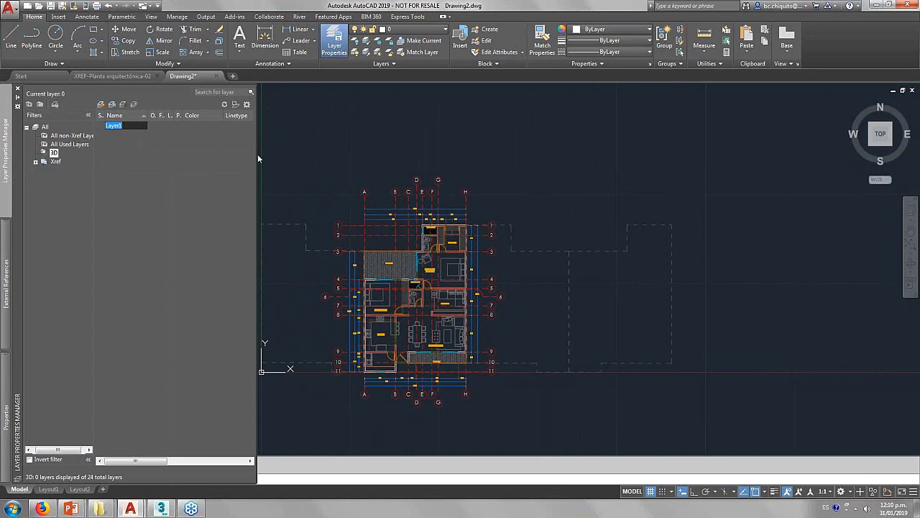
pyautogui.write('XREF')
pyautogui.press('Return')
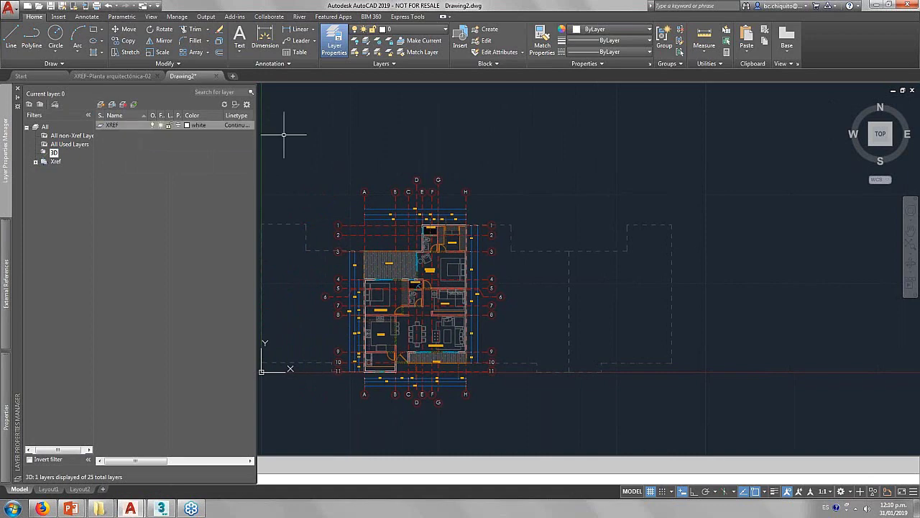
pyautogui.click(308, 139)
pyautogui.click(262, 260)
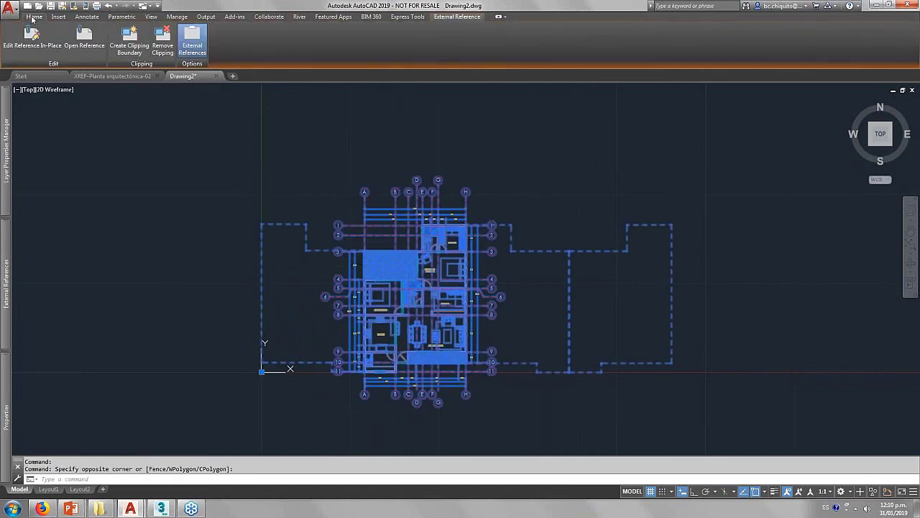
pyautogui.click(33, 16)
pyautogui.click(399, 29)
pyautogui.click(414, 51)
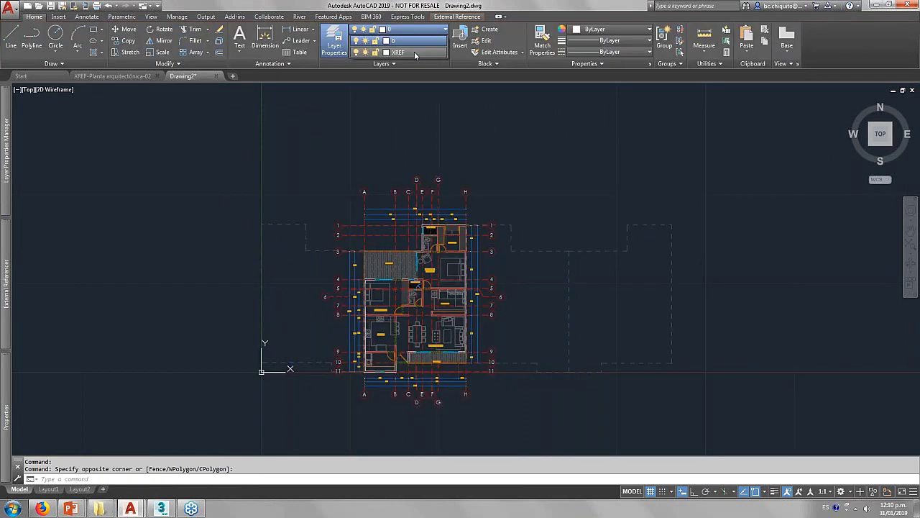
pyautogui.click(412, 51)
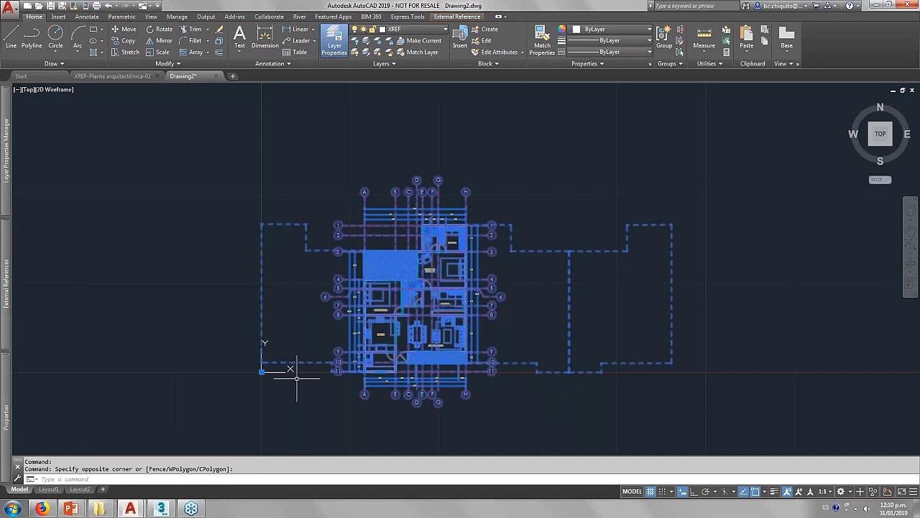
pyautogui.press('Escape')
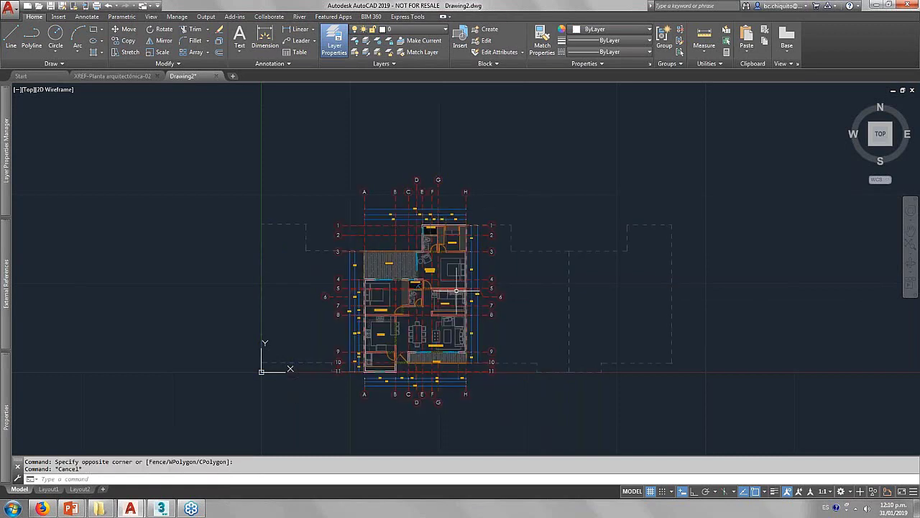
# Use LAYOFF to turn off the grid-axis label, dimension and room text layers.
pyautogui.write('lay')
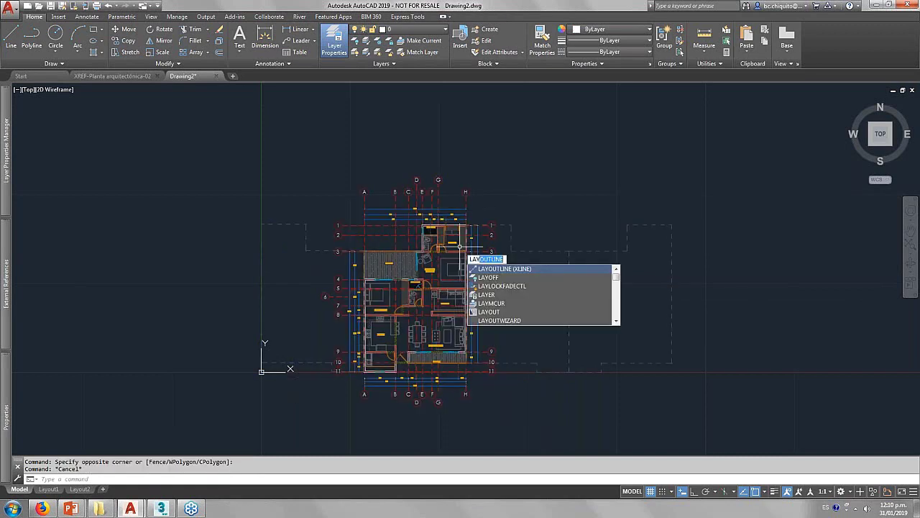
pyautogui.write('off')
pyautogui.press('Return')
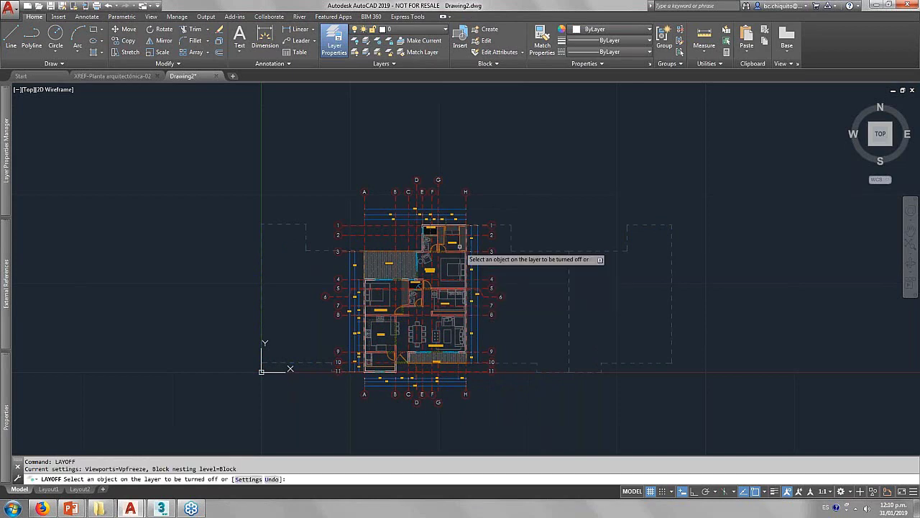
pyautogui.click(466, 192)
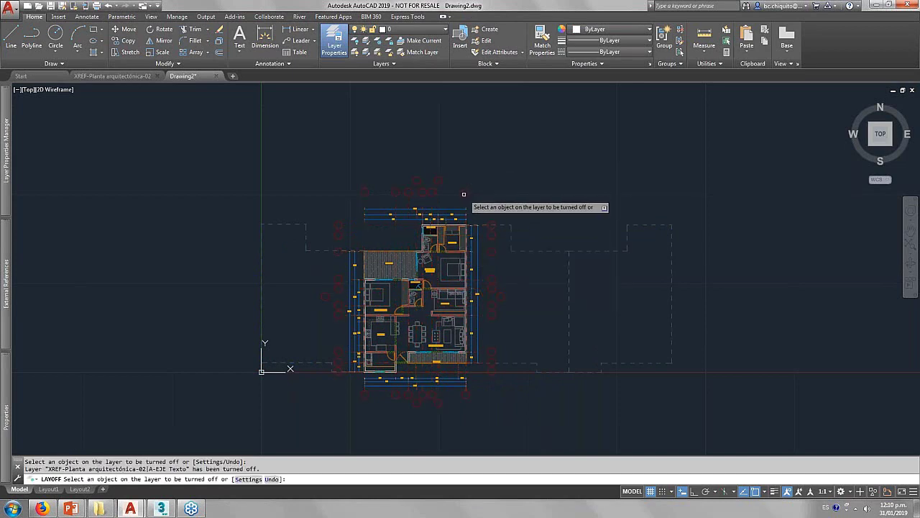
pyautogui.click(427, 209)
pyautogui.click(386, 263)
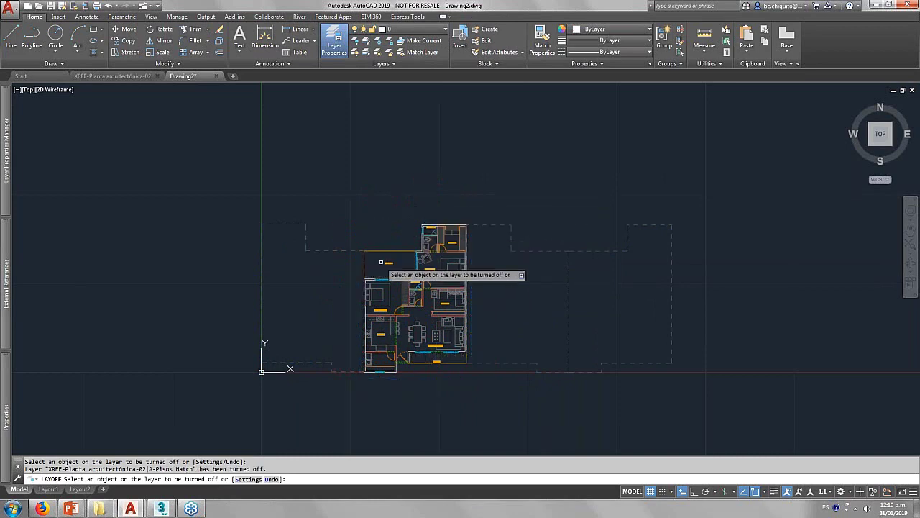
pyautogui.scroll(4, 394, 264)
pyautogui.scroll(2, 372, 302)
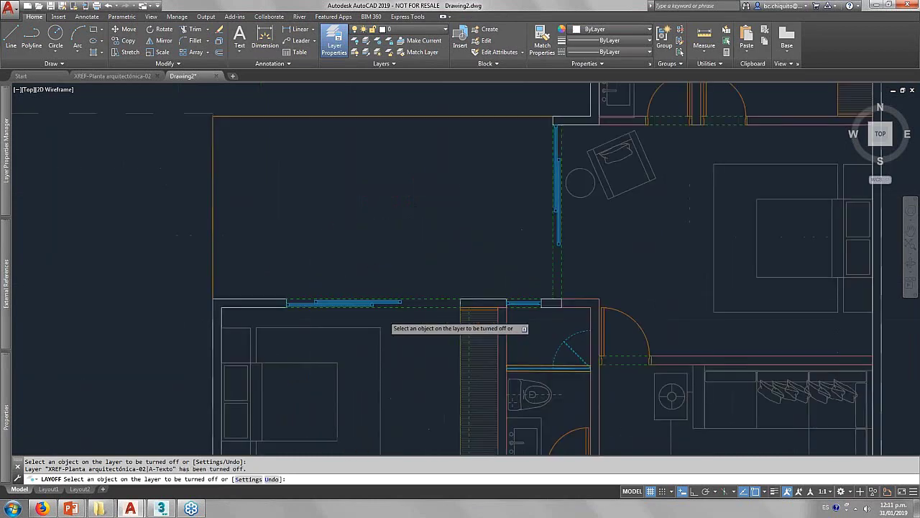
pyautogui.scroll(2, 392, 317)
pyautogui.scroll(-2, 403, 306)
pyautogui.scroll(-2, 238, 216)
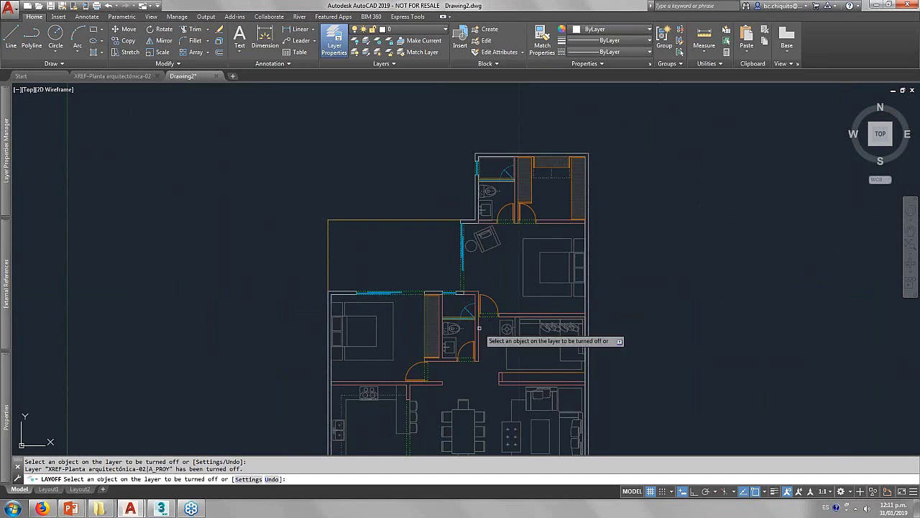
pyautogui.scroll(-4, 436, 302)
pyautogui.scroll(2, 429, 271)
pyautogui.scroll(2, 429, 270)
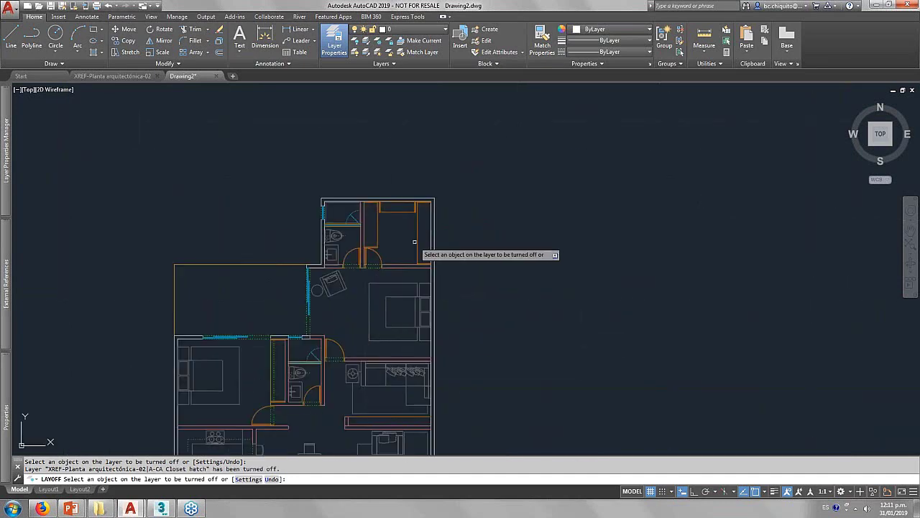
# Also turn off the furniture, glass and floor hatch (A-Pisos) layers, then end LAYOFF.
pyautogui.click(414, 241)
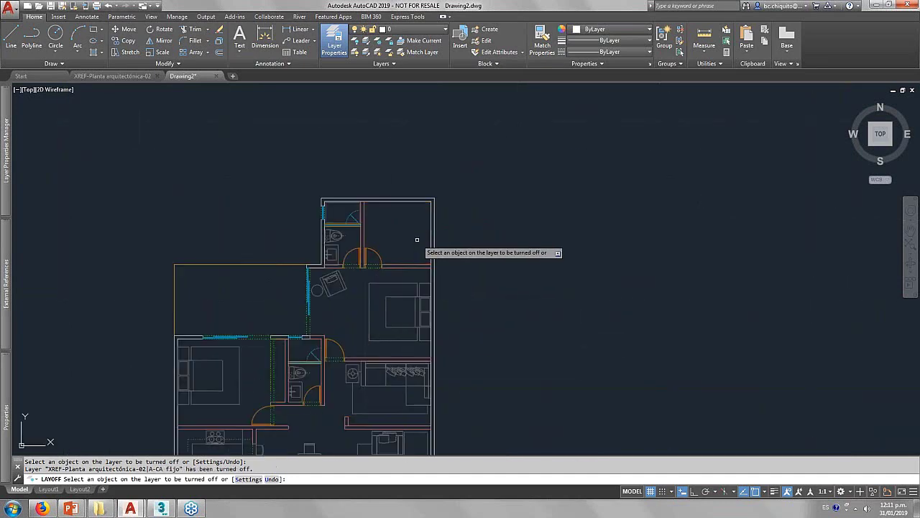
pyautogui.click(341, 240)
pyautogui.scroll(2, 349, 234)
pyautogui.scroll(2, 353, 228)
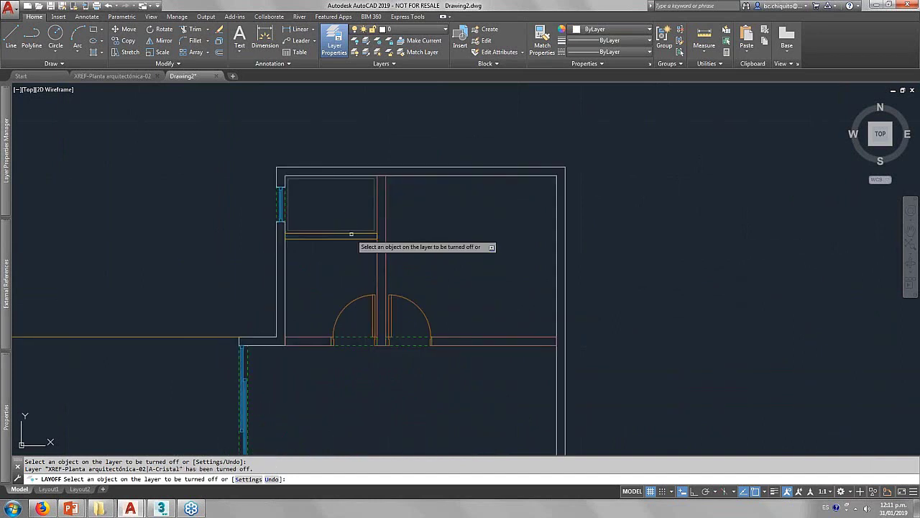
pyautogui.click(351, 231)
pyautogui.scroll(-4, 389, 205)
pyautogui.scroll(-1, 389, 205)
pyautogui.scroll(1, 380, 318)
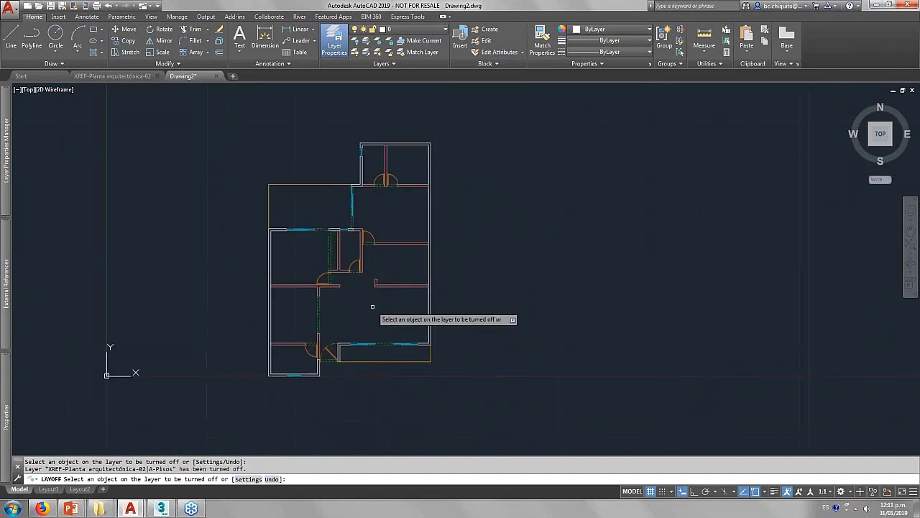
pyautogui.scroll(1, 309, 257)
pyautogui.scroll(-1, 318, 264)
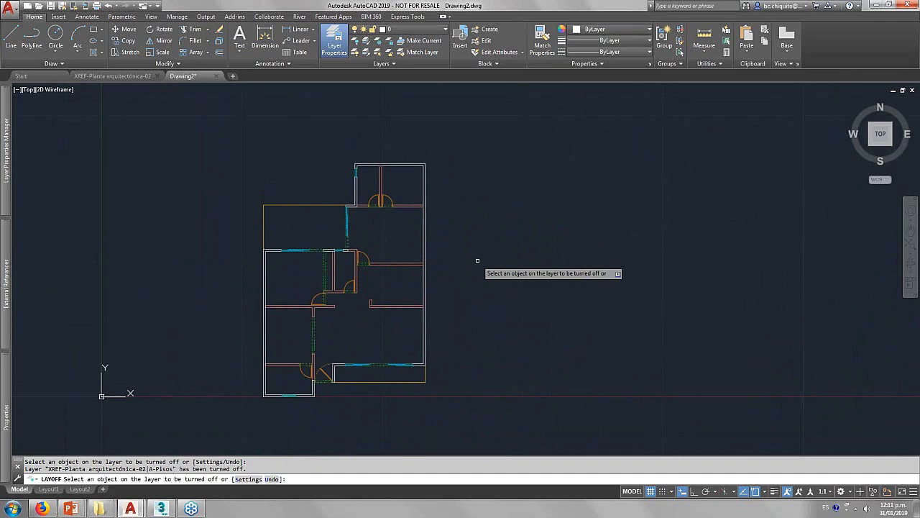
pyautogui.press('Escape')
pyautogui.scroll(2, 364, 302)
pyautogui.scroll(-2, 353, 293)
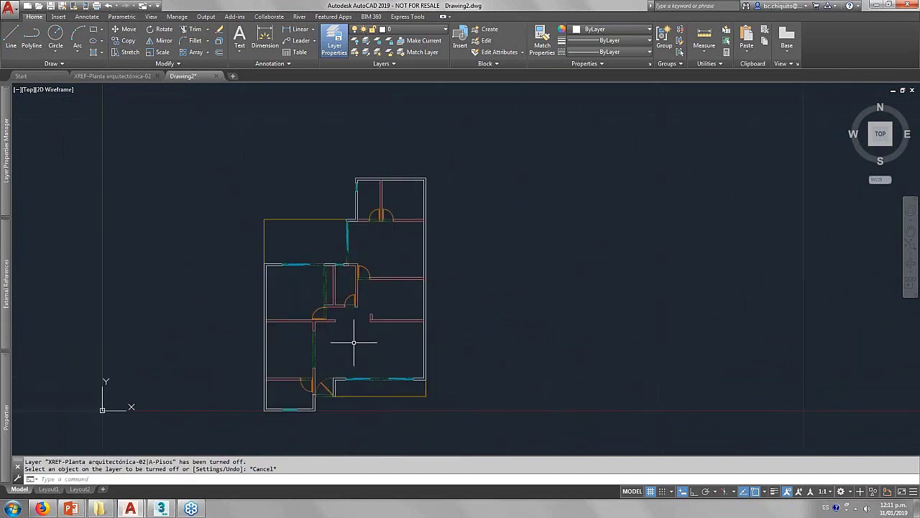
pyautogui.moveTo(350, 334); pyautogui.dragTo(345, 320, button='middle')
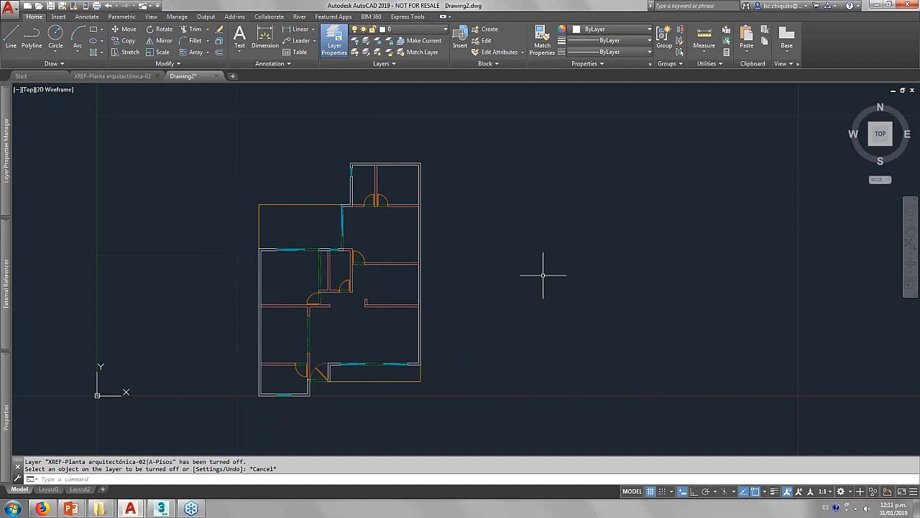
# Turn off the door and window-frame (A-Cancelería) layers with LAYOFF.
pyautogui.click(356, 41)
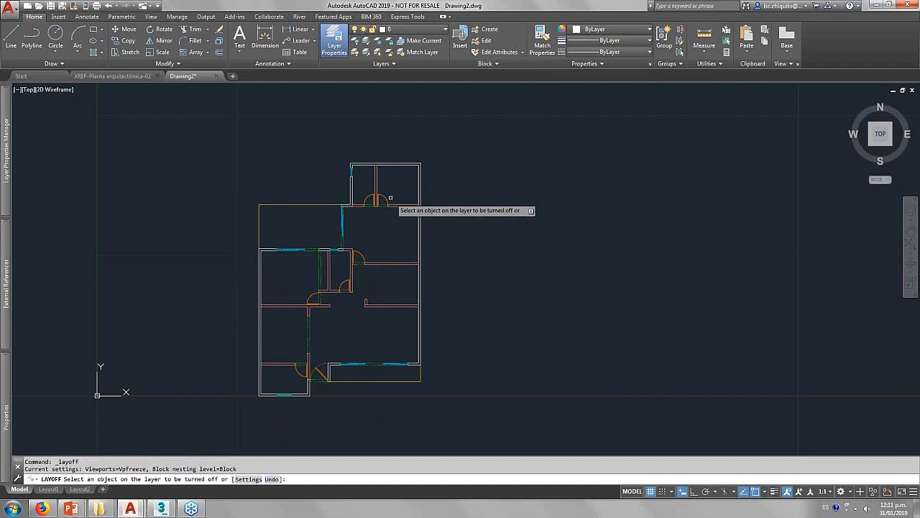
pyautogui.click(383, 198)
pyautogui.scroll(4, 333, 226)
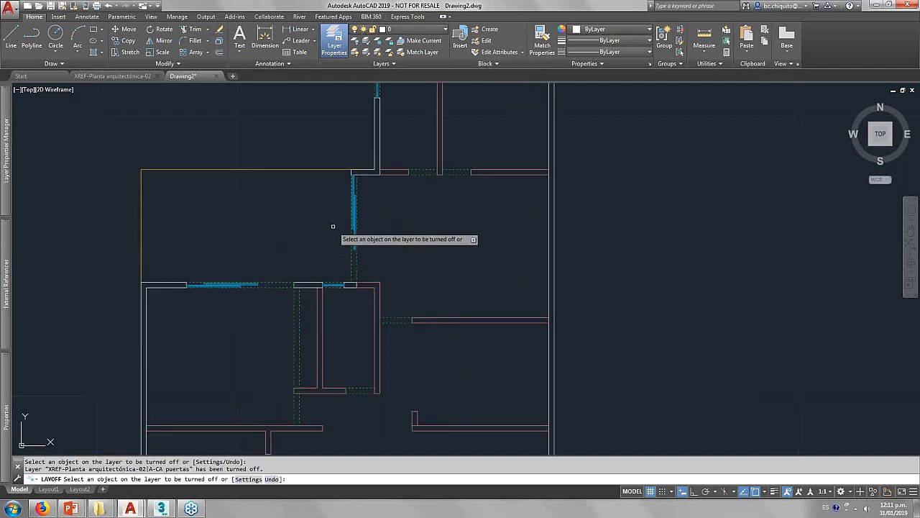
pyautogui.scroll(2, 333, 227)
pyautogui.click(388, 227)
pyautogui.scroll(-3, 376, 216)
pyautogui.scroll(-2, 353, 246)
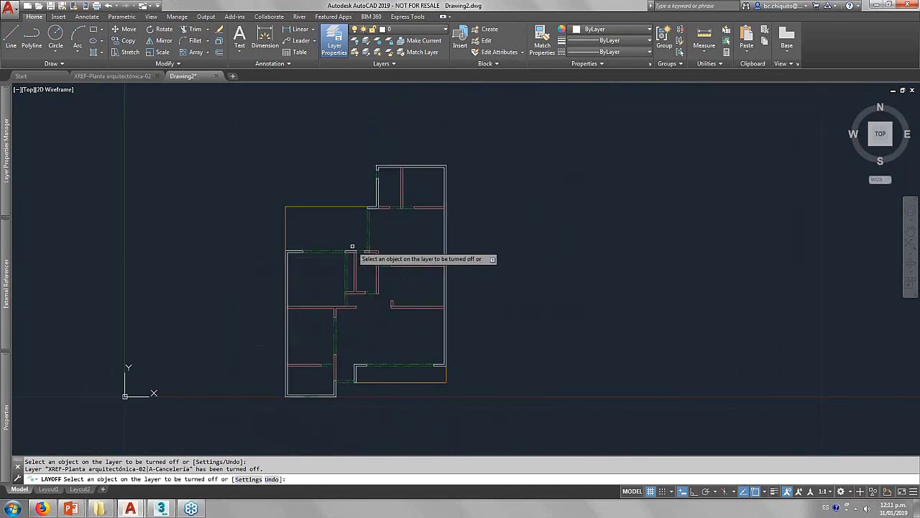
pyautogui.scroll(3, 395, 304)
pyautogui.scroll(1, 400, 331)
pyautogui.press('Escape')
# Switch to the original XREF-Planta arquitectónica-02 drawing.
pyautogui.scroll(-5, 386, 312)
pyautogui.scroll(2, 394, 303)
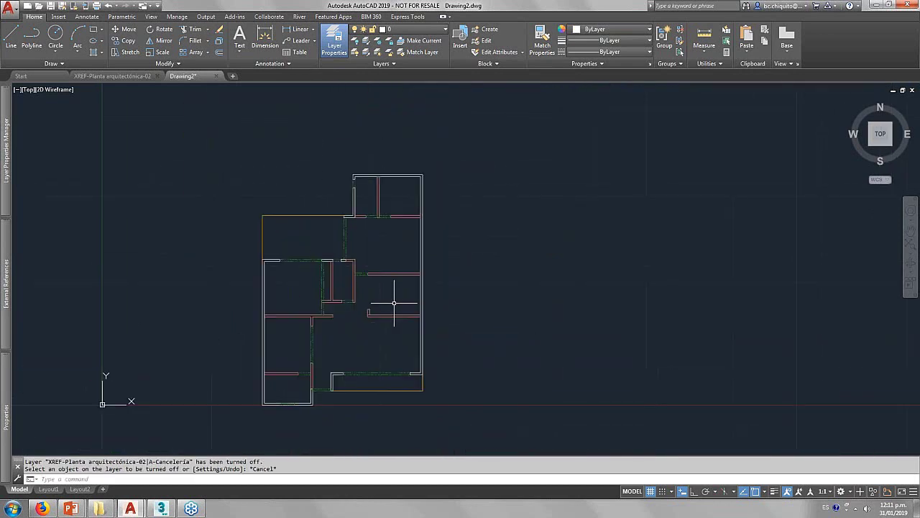
pyautogui.moveTo(390, 300); pyautogui.dragTo(379, 279, button='middle')
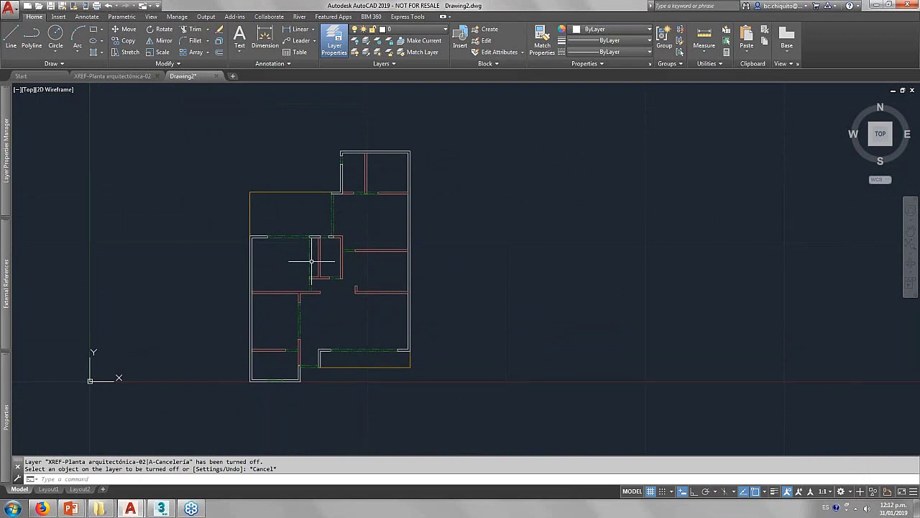
pyautogui.click(129, 75)
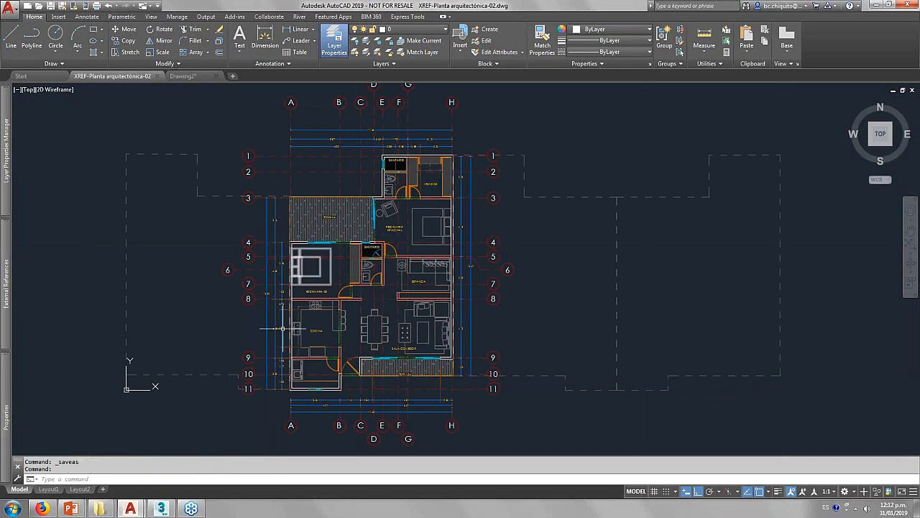
# Copy the terrace wall polyline and paste it into Drawing2 at its original coordinates.
pyautogui.scroll(4, 284, 323)
pyautogui.scroll(-2, 284, 323)
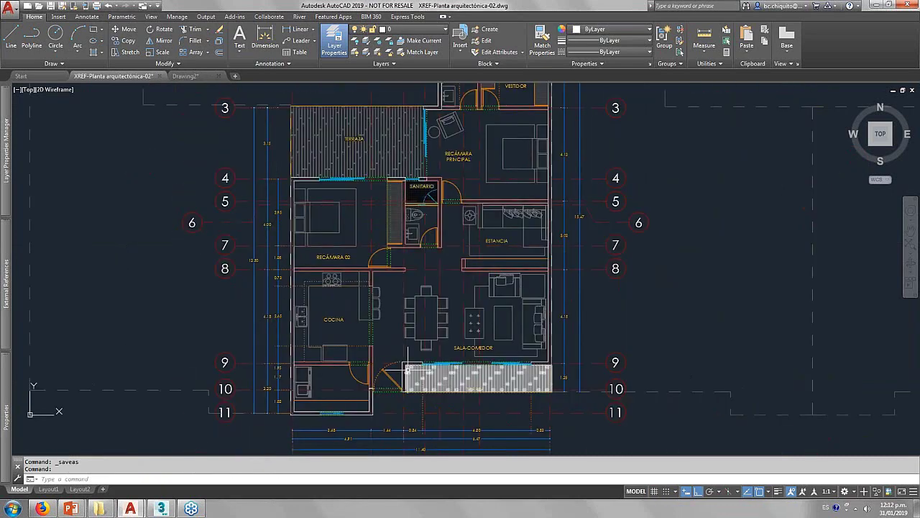
pyautogui.scroll(3, 392, 346)
pyautogui.click(389, 367)
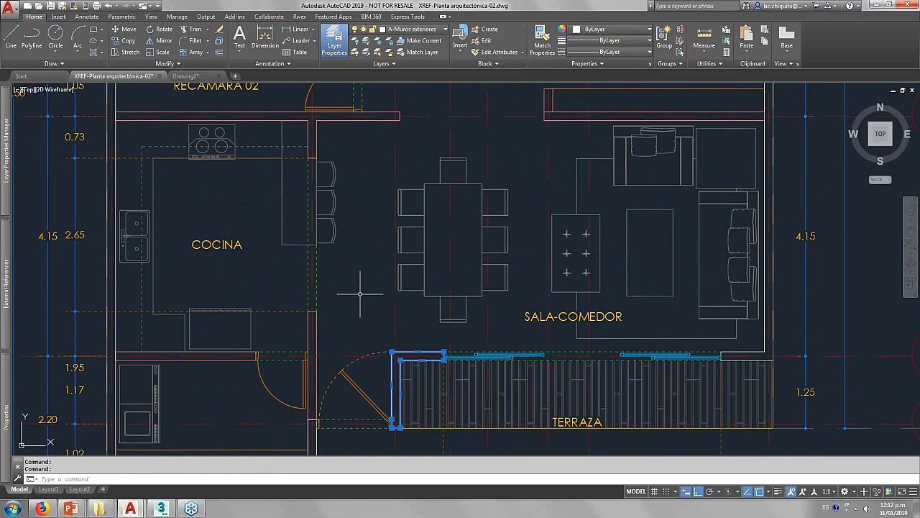
pyautogui.hotkey('ctrl', 'c')
pyautogui.click(185, 75)
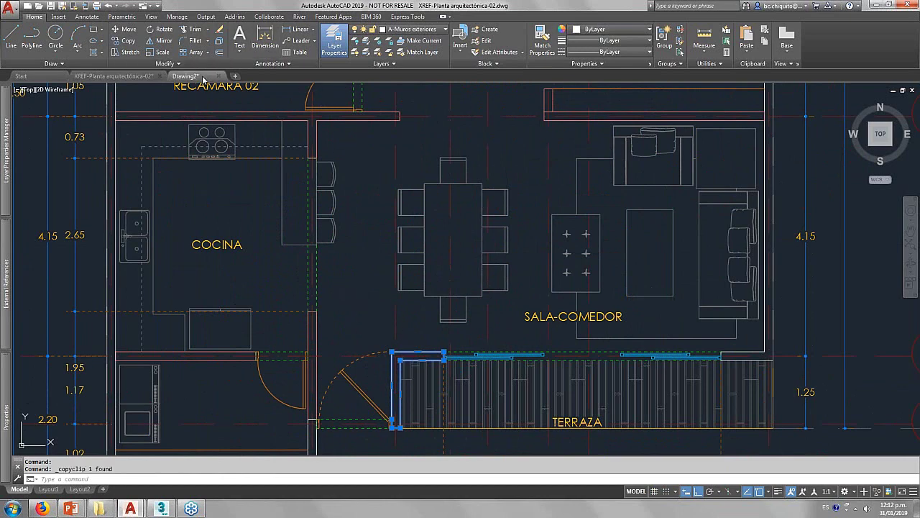
pyautogui.write('PASTE')
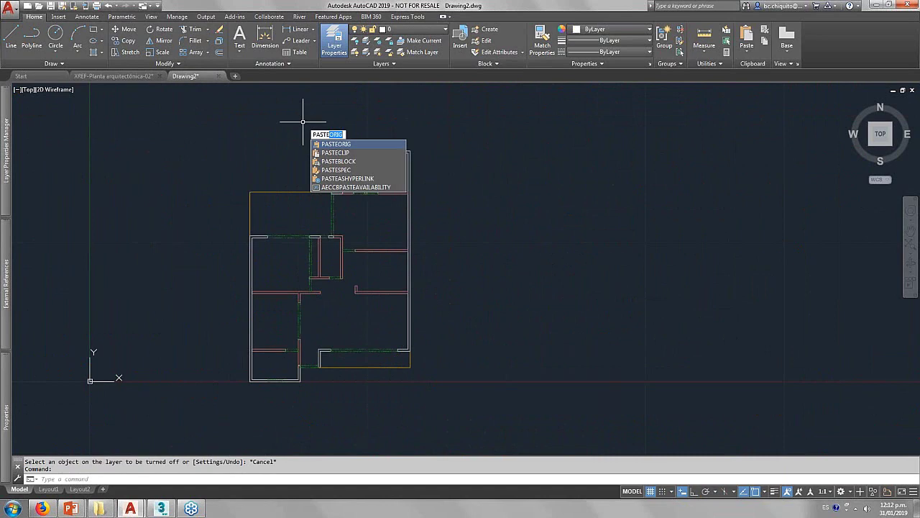
pyautogui.press('Return')
pyautogui.scroll(2, 316, 360)
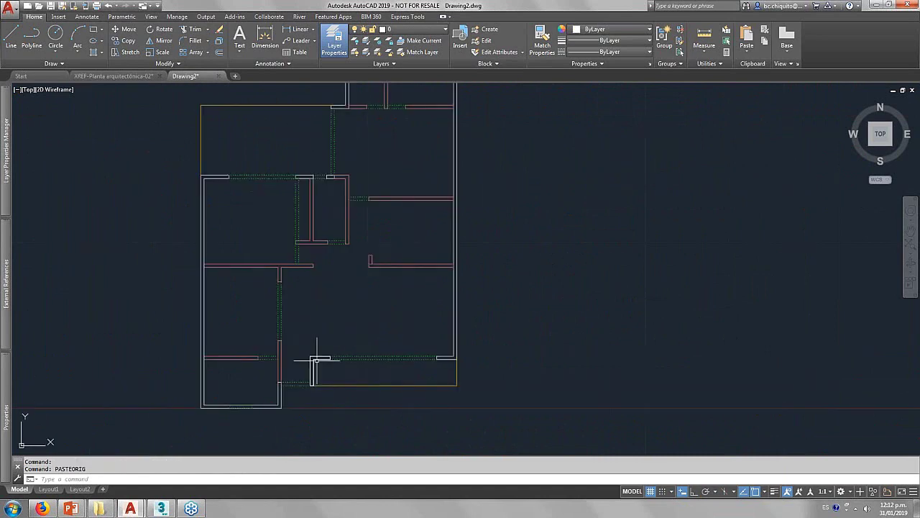
pyautogui.click(313, 360)
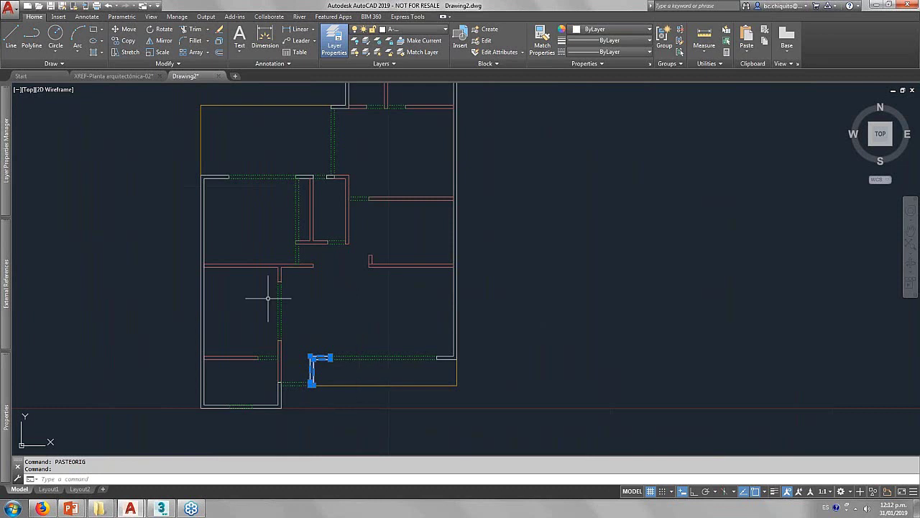
pyautogui.click(6, 151)
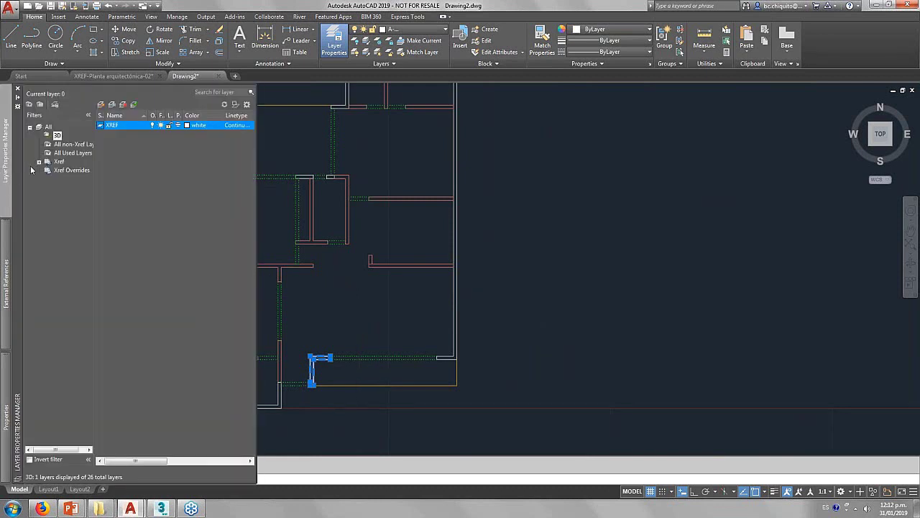
# Create two new layers named 3D-Muros exteriores and 3D-Muros interiores.
pyautogui.click(89, 115)
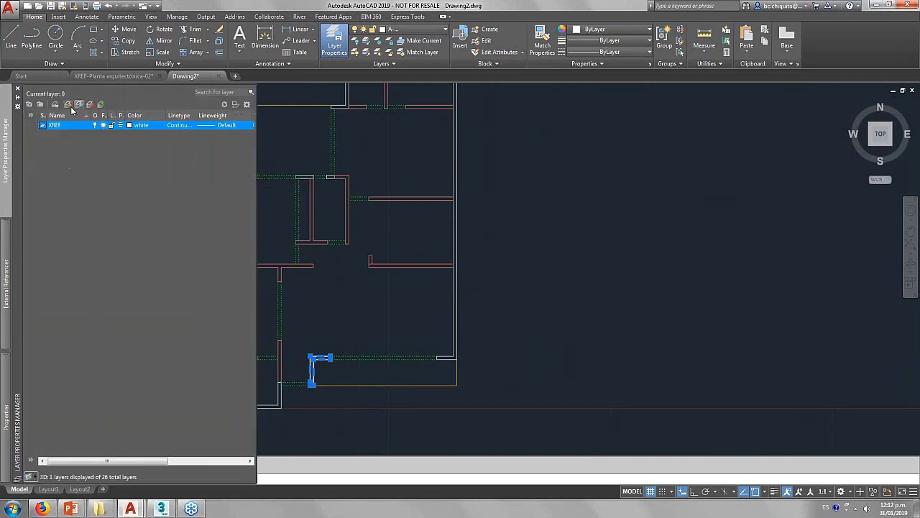
pyautogui.click(69, 105)
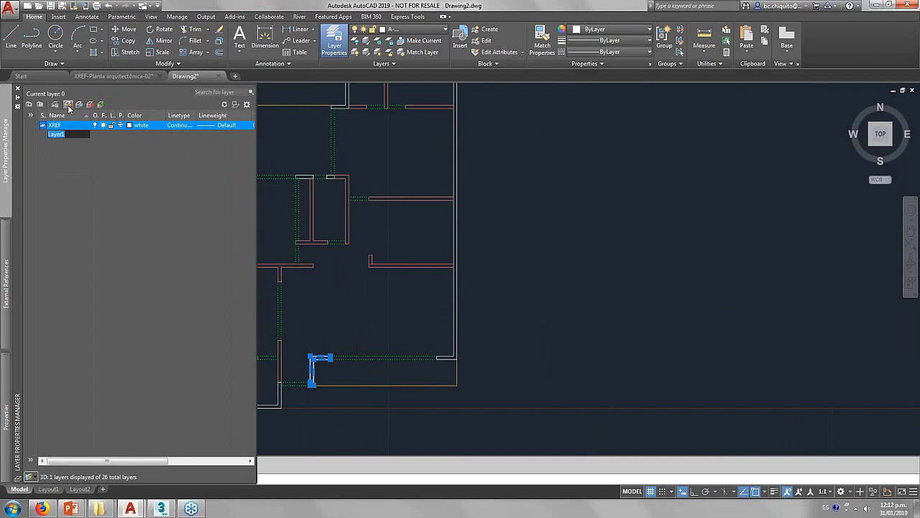
pyautogui.write('3')
pyautogui.write('ores')
pyautogui.press('Return')
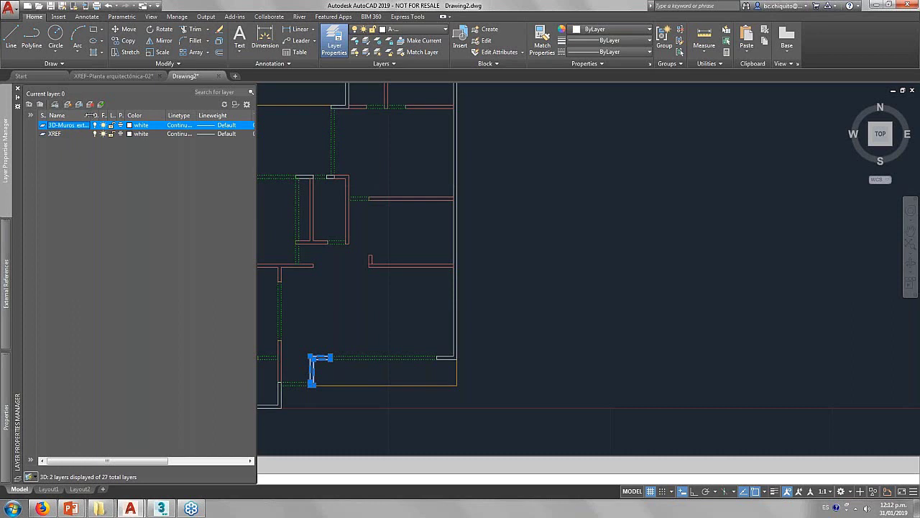
pyautogui.moveTo(90, 115); pyautogui.dragTo(110, 115)
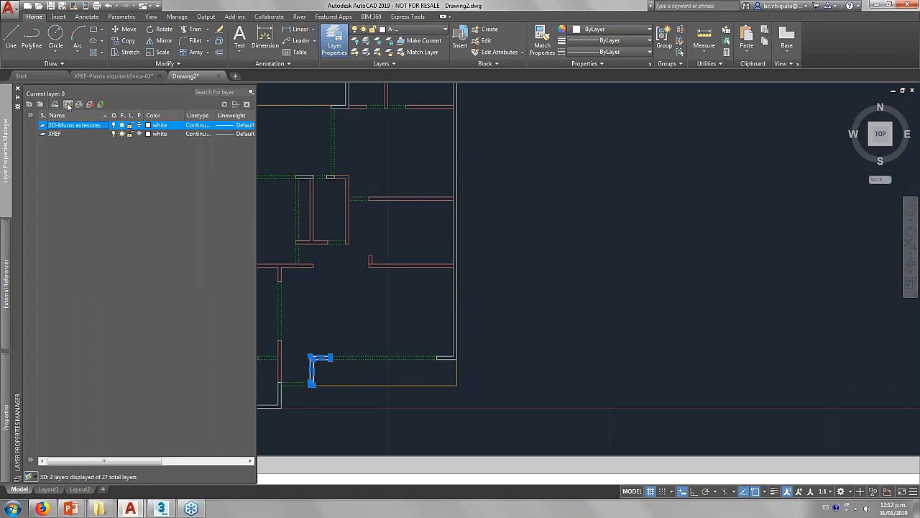
pyautogui.click(68, 105)
pyautogui.write('3d')
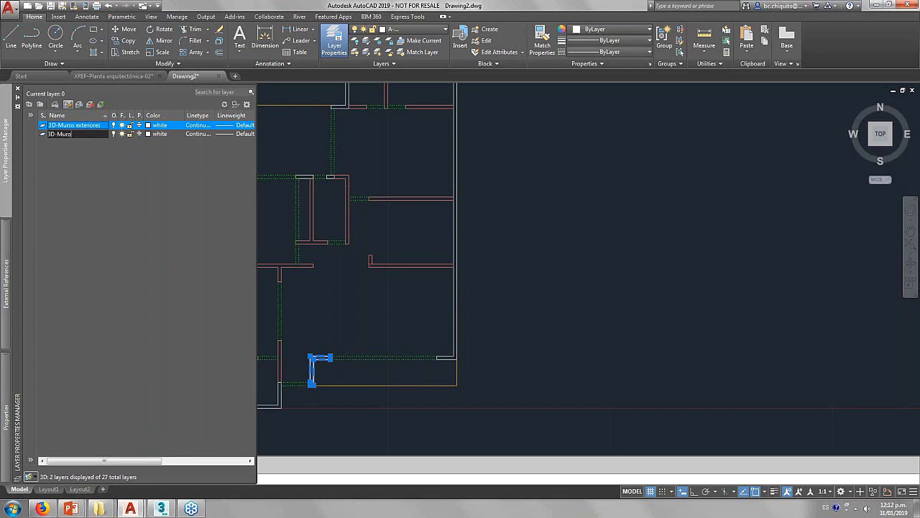
pyautogui.write('s interiore')
pyautogui.press('Return')
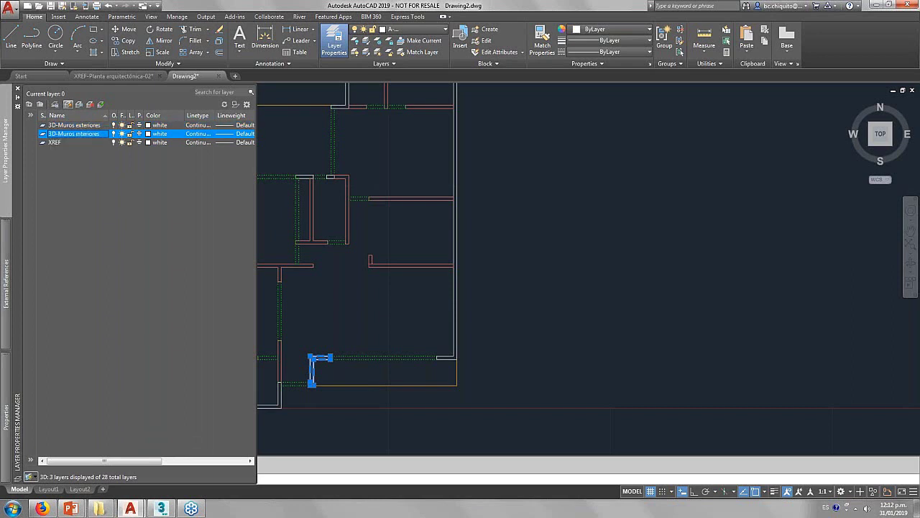
# Set the 3D-Muros exteriores layer colour to orange, index 20.
pyautogui.click(159, 125)
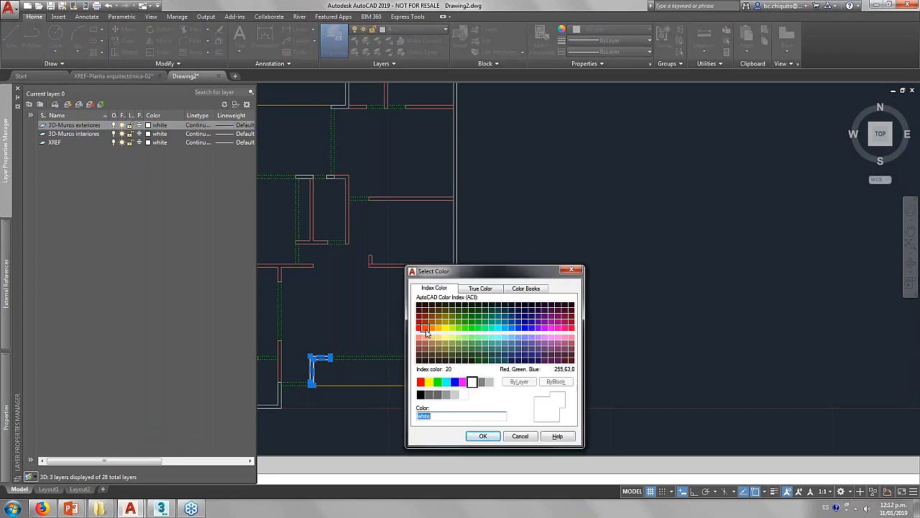
pyautogui.click(425, 327)
pyautogui.click(483, 436)
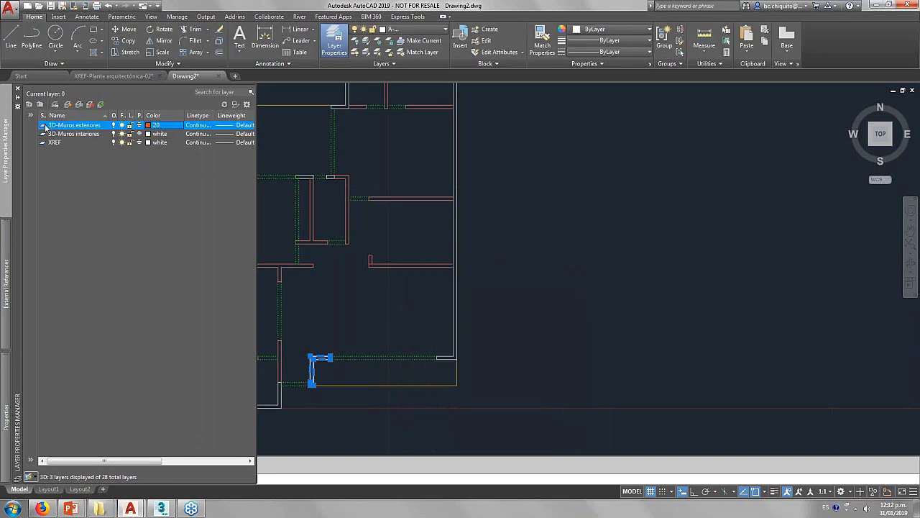
# Make 3D-Muros exteriores the current layer.
pyautogui.moveTo(400, 256); pyautogui.dragTo(458, 255, button='middle')
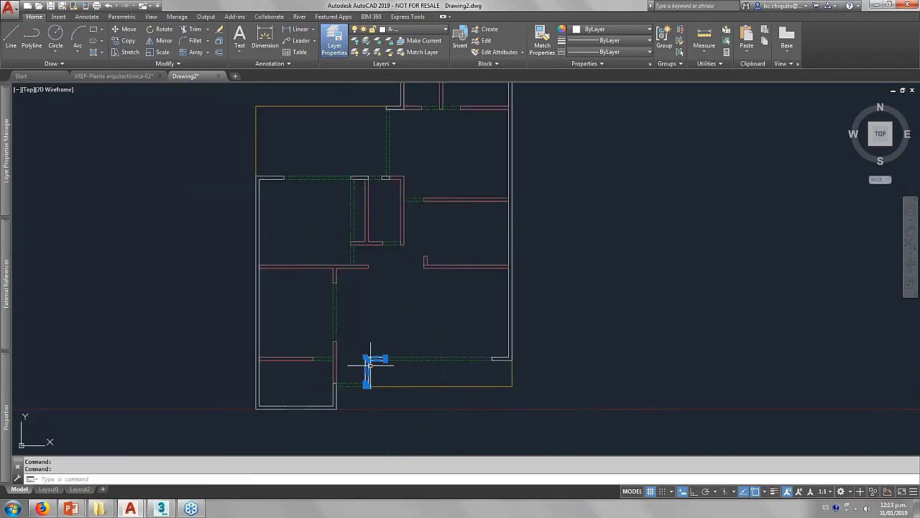
pyautogui.scroll(2, 366, 305)
pyautogui.click(393, 29)
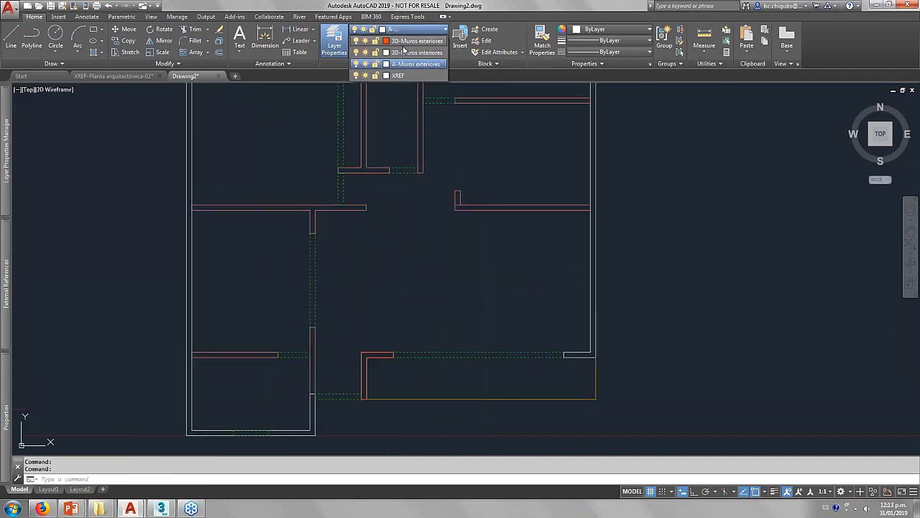
pyautogui.click(410, 41)
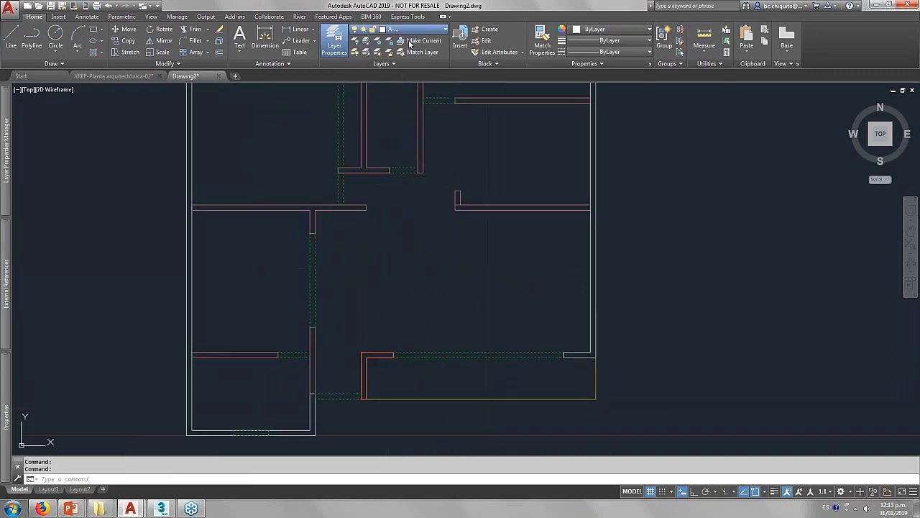
pyautogui.click(364, 374)
pyautogui.scroll(-2, 357, 295)
pyautogui.press('Escape')
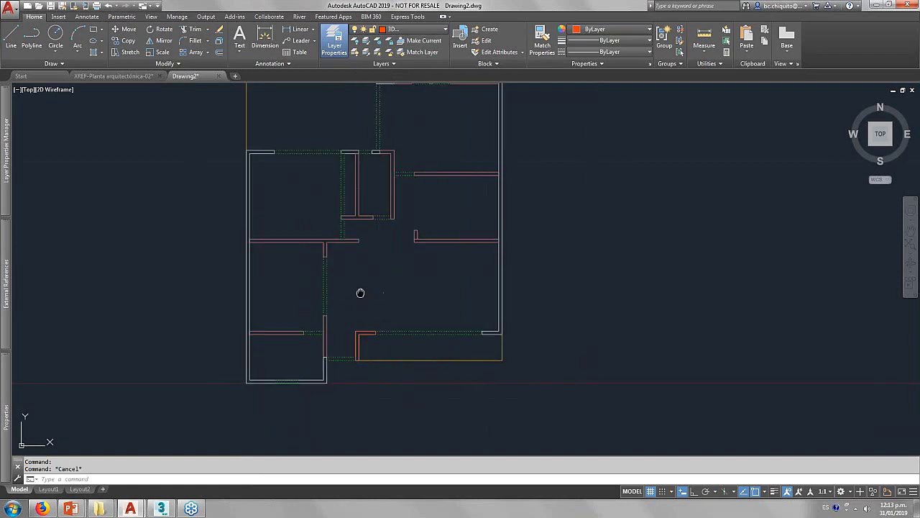
pyautogui.moveTo(360, 292); pyautogui.dragTo(361, 340, button='middle')
pyautogui.scroll(2, 341, 181)
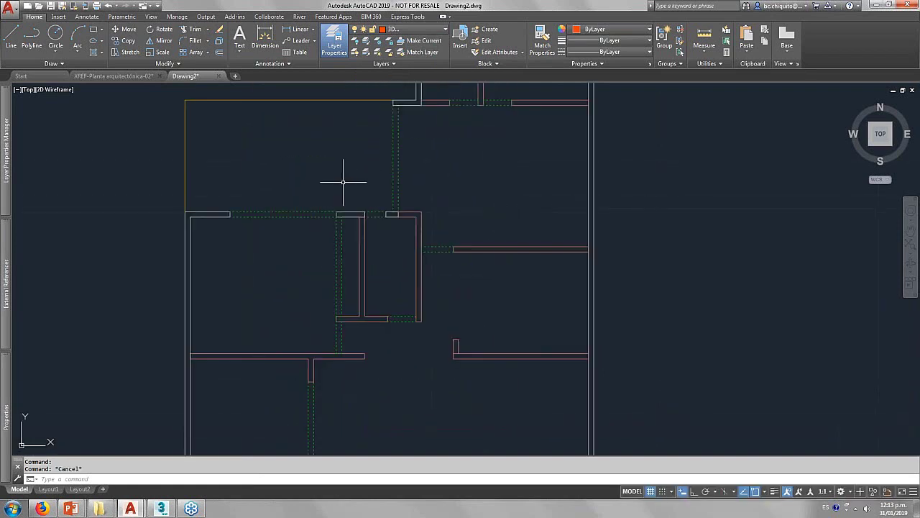
pyautogui.scroll(2, 342, 181)
# Draw a rectangle closing the first wall gap near the central doorway.
pyautogui.write('REC')
pyautogui.press('Return')
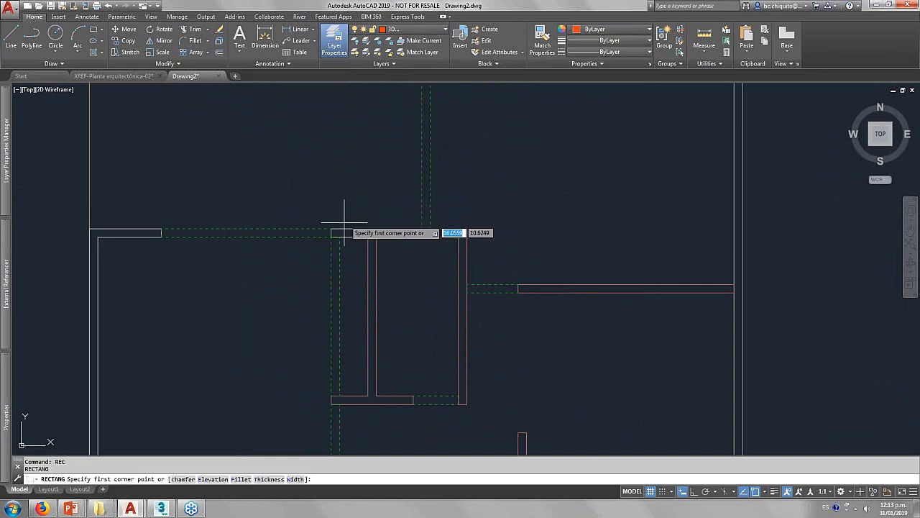
pyautogui.scroll(2, 345, 229)
pyautogui.scroll(1, 310, 216)
pyautogui.click(309, 231)
pyautogui.click(427, 252)
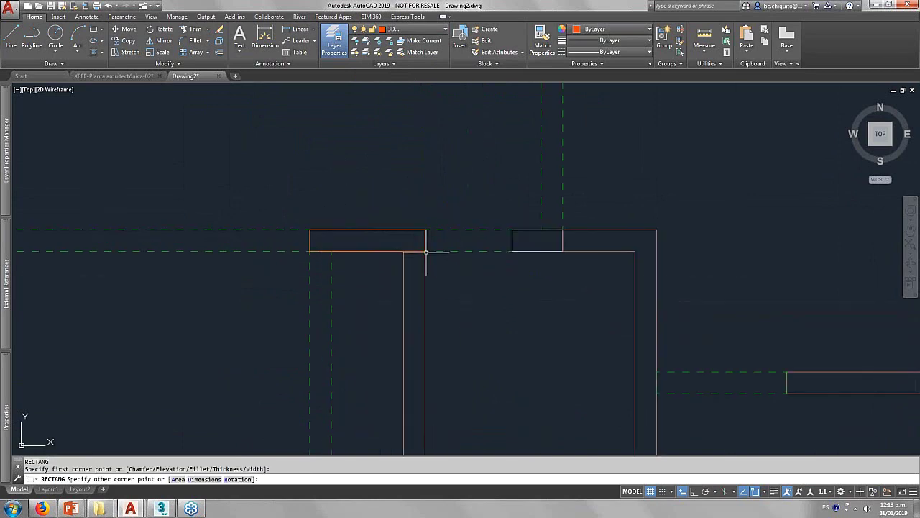
pyautogui.scroll(-3, 425, 184)
pyautogui.scroll(-1, 401, 208)
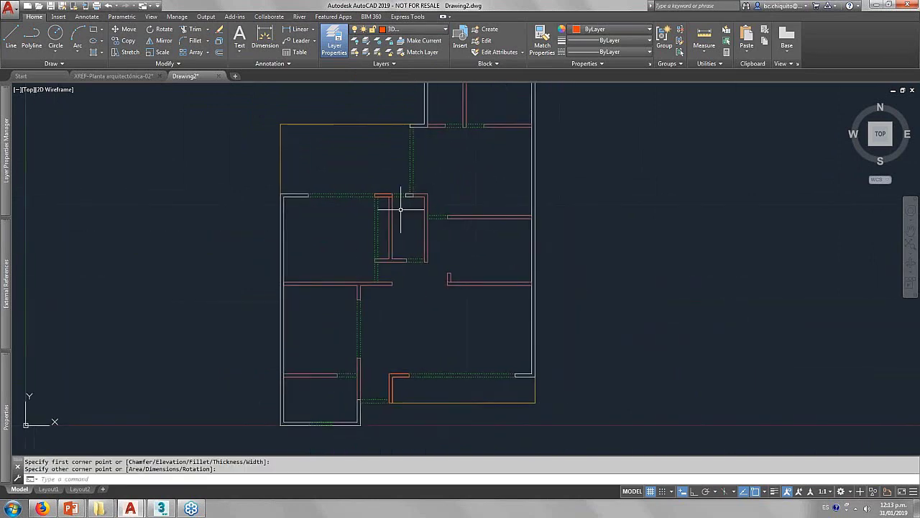
pyautogui.scroll(-2, 388, 234)
pyautogui.scroll(4, 387, 234)
# Close the second wall gap with another rectangle.
pyautogui.write('rec')
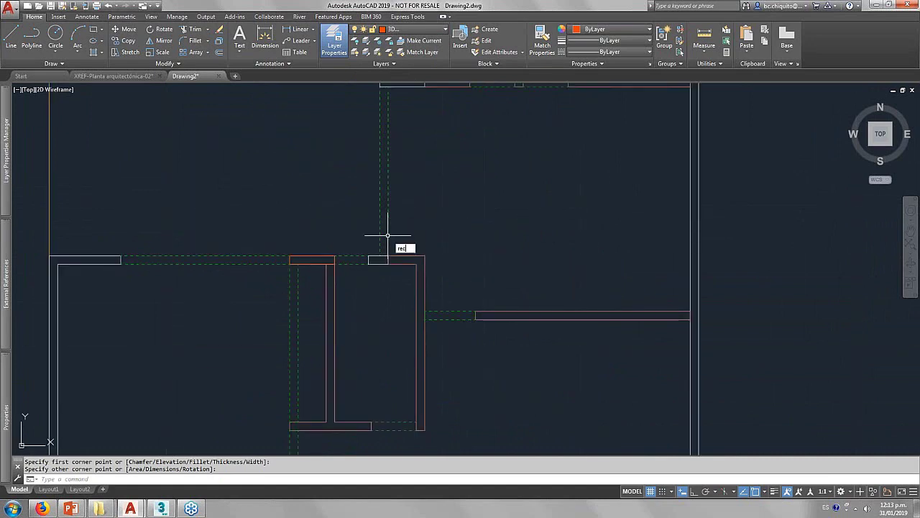
pyautogui.press('Return')
pyautogui.scroll(2, 371, 251)
pyautogui.click(364, 261)
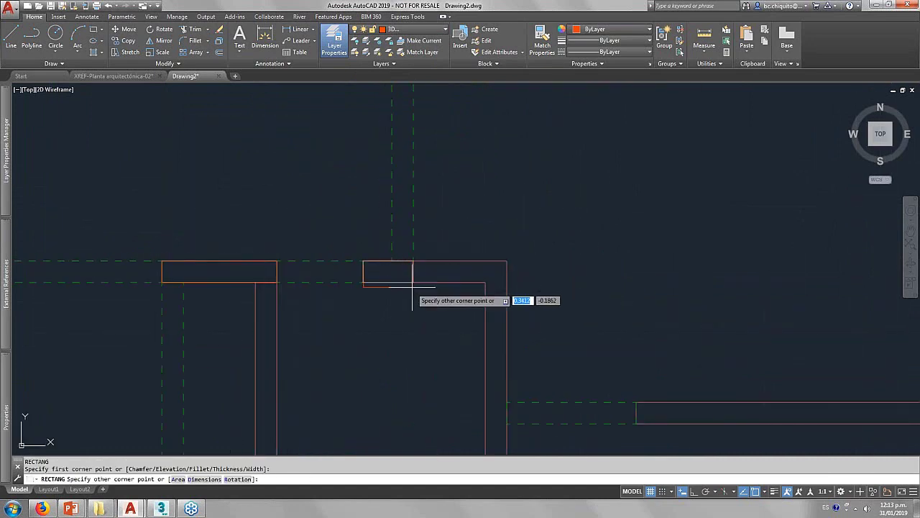
pyautogui.click(415, 282)
pyautogui.scroll(-2, 415, 271)
pyautogui.scroll(-6, 415, 266)
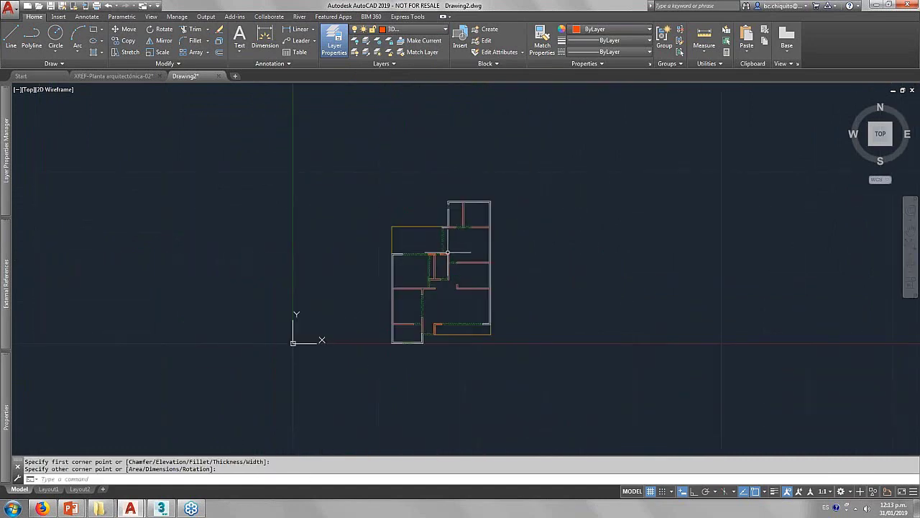
pyautogui.scroll(2, 415, 260)
pyautogui.moveTo(415, 260); pyautogui.dragTo(384, 266, button='middle')
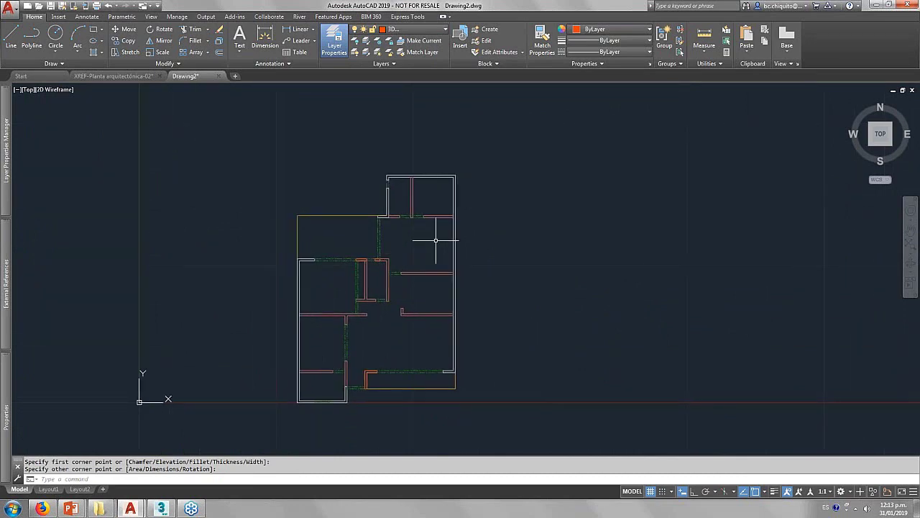
pyautogui.write('BO')
pyautogui.press('Return')
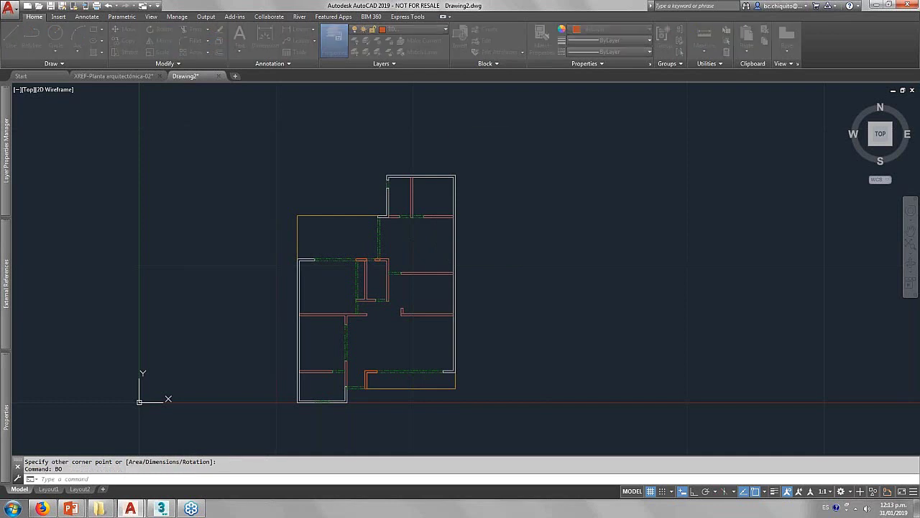
# Pick inside the top-right and left exterior wall outlines to create boundary polylines.
pyautogui.moveTo(498, 144); pyautogui.dragTo(556, 173)
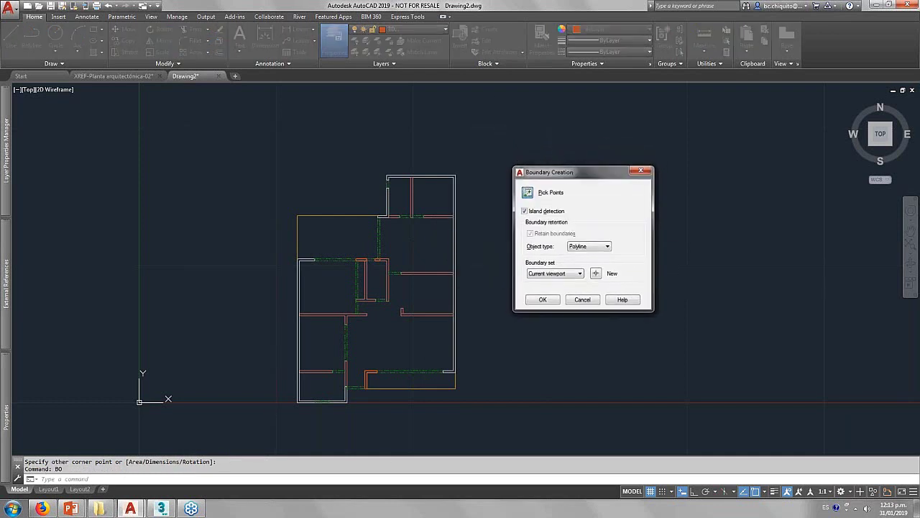
pyautogui.click(526, 193)
pyautogui.scroll(4, 448, 175)
pyautogui.click(448, 176)
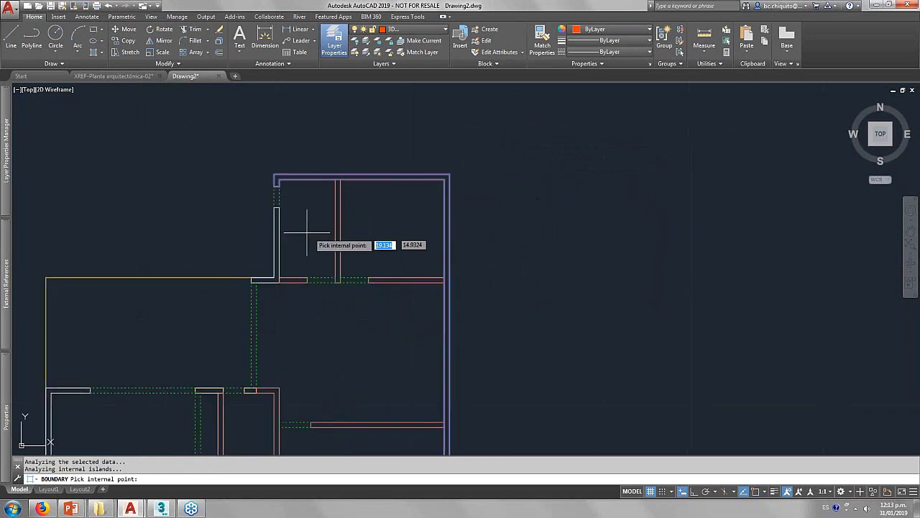
pyautogui.moveTo(271, 355); pyautogui.dragTo(366, 187, button='middle')
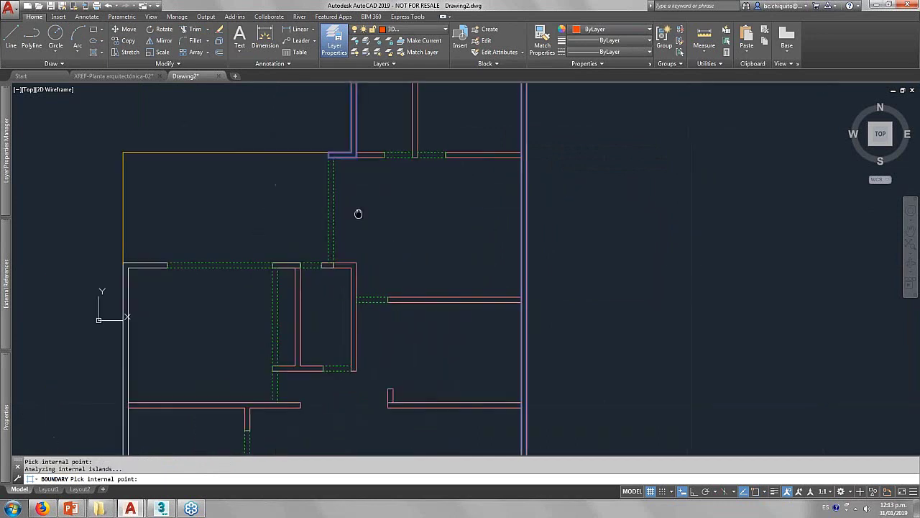
pyautogui.click(169, 227)
pyautogui.scroll(-2, 255, 252)
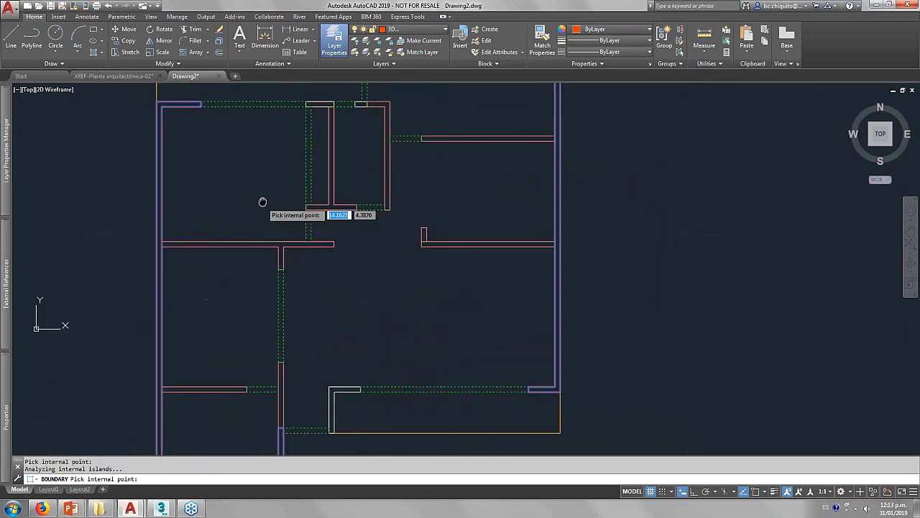
pyautogui.scroll(-3, 280, 266)
pyautogui.press('Return')
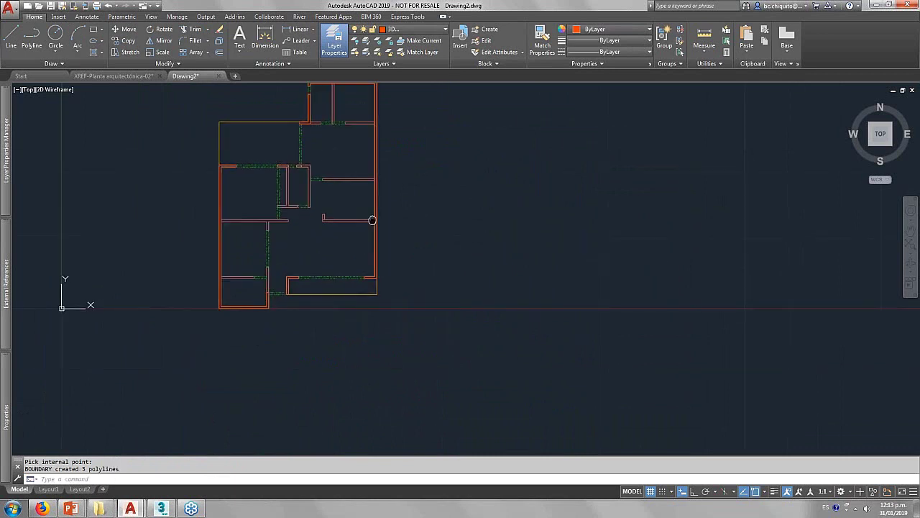
pyautogui.moveTo(371, 218); pyautogui.dragTo(394, 300, button='middle')
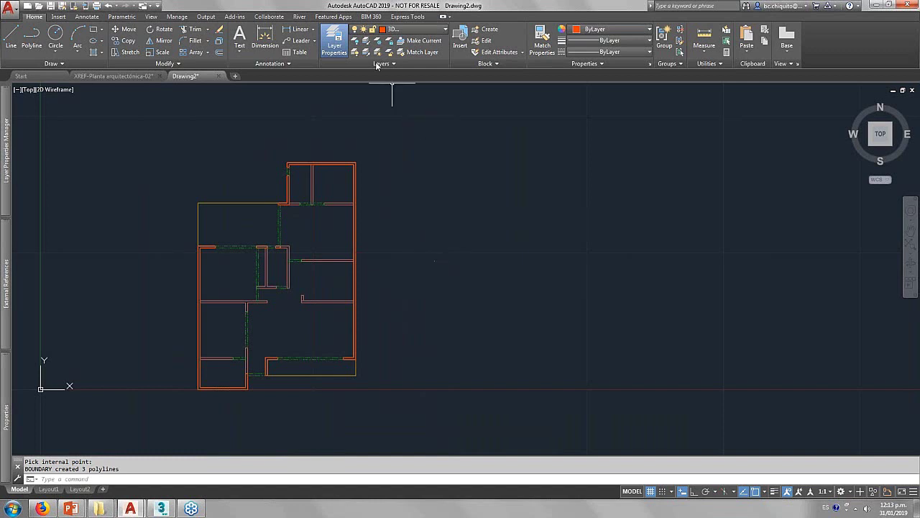
# Make 3D-Muros interiores the current layer and give it yellow colour 41.
pyautogui.click(408, 31)
pyautogui.click(404, 63)
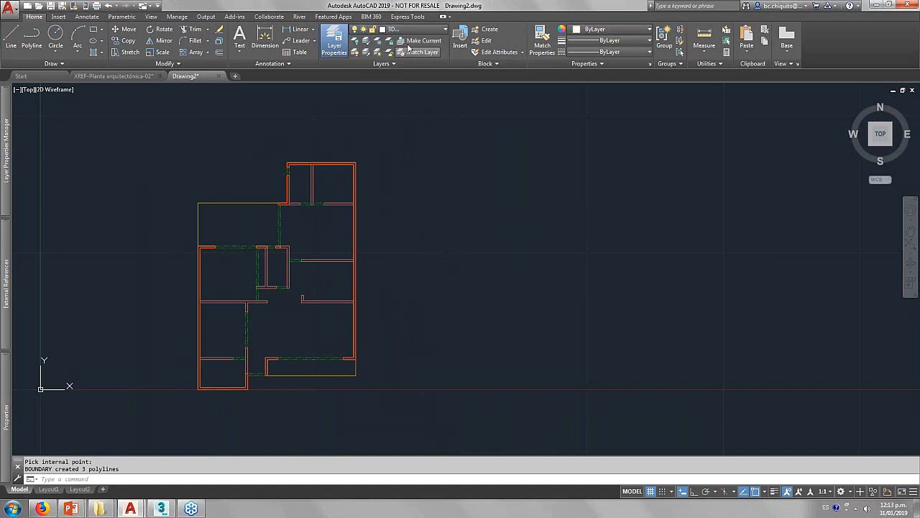
pyautogui.click(407, 30)
pyautogui.click(397, 63)
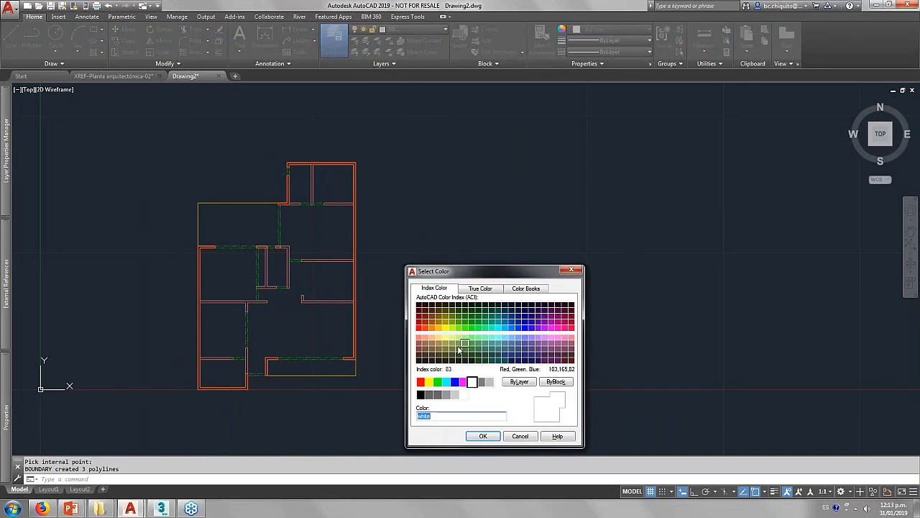
pyautogui.click(439, 338)
pyautogui.click(483, 435)
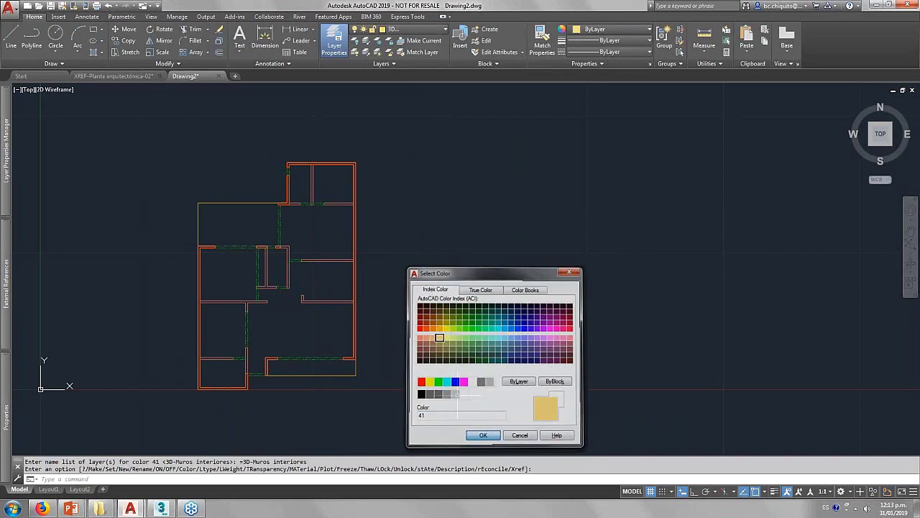
pyautogui.write('bc')
# Trace the room enclosed by interior walls as boundary polylines.
pyautogui.press('Return')
pyautogui.write('BO')
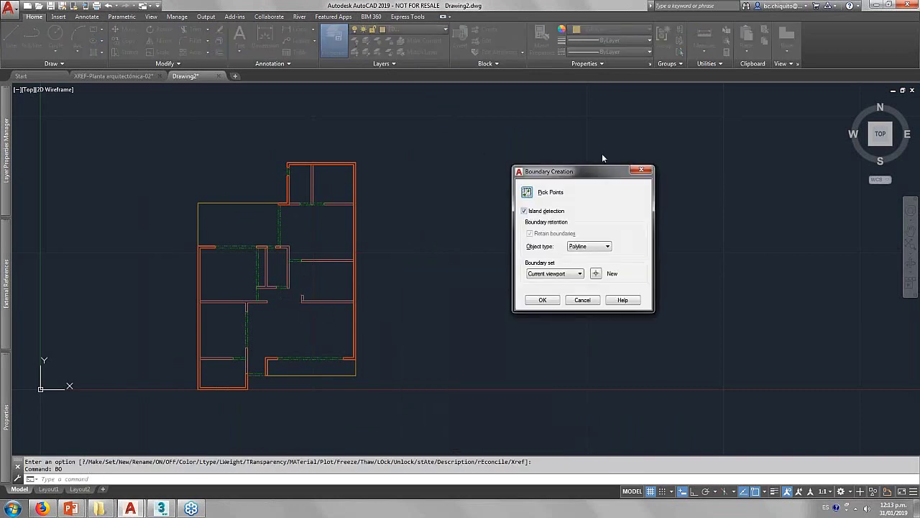
pyautogui.click(526, 194)
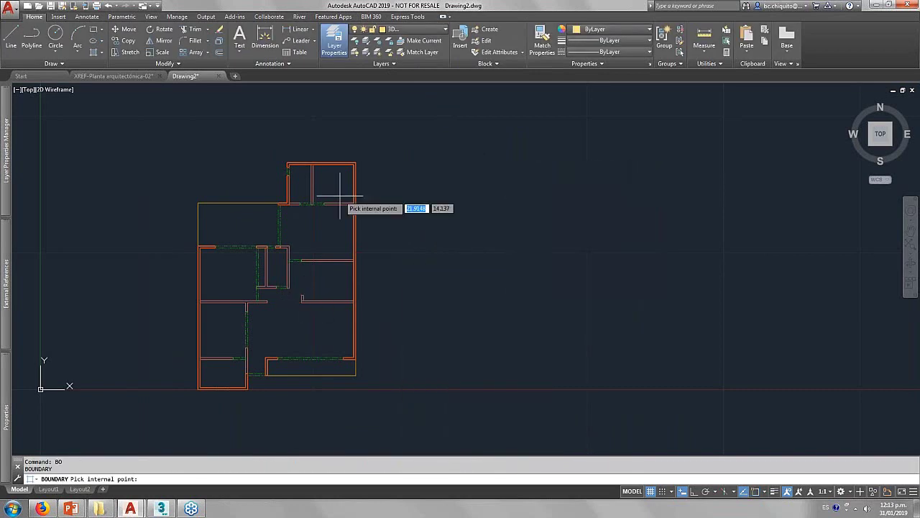
pyautogui.scroll(2, 328, 184)
pyautogui.scroll(3, 312, 195)
pyautogui.click(272, 190)
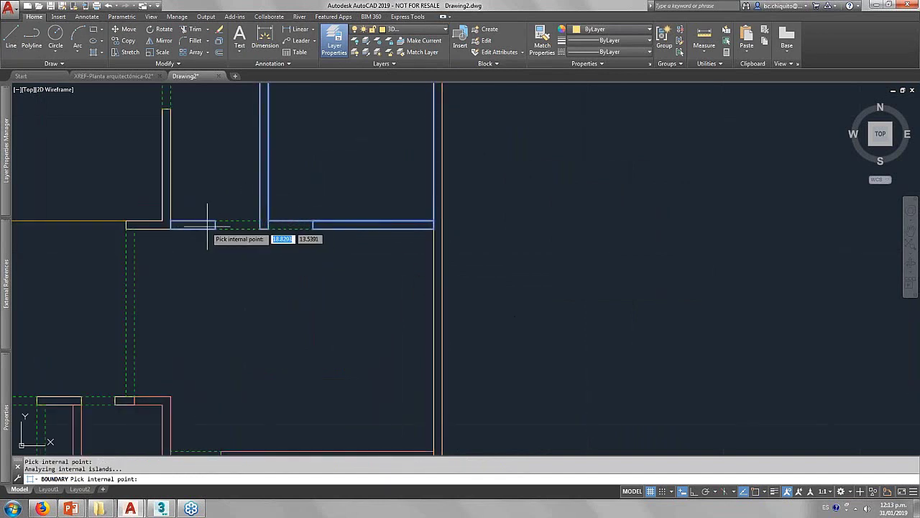
pyautogui.press('Return')
# Erase the unwanted boundary outline at the room's top walls.
pyautogui.moveTo(293, 223); pyautogui.dragTo(317, 298, button='middle')
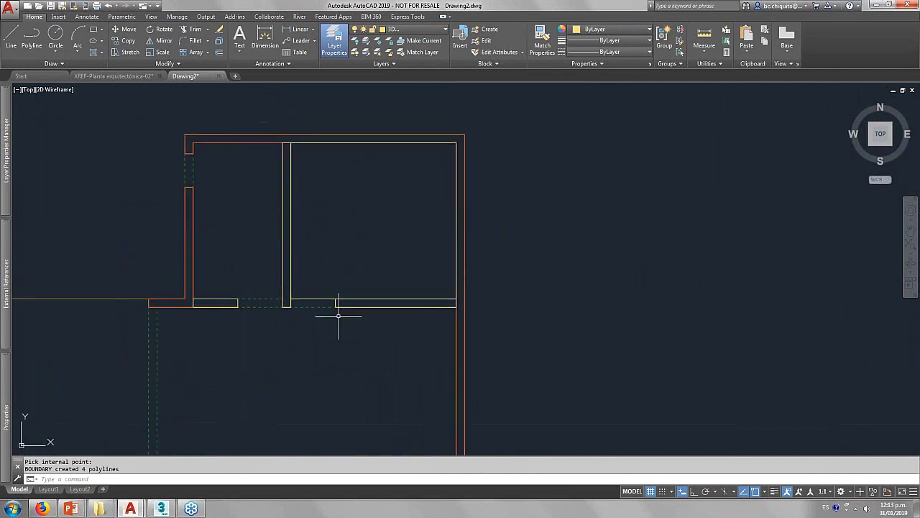
pyautogui.click(317, 298)
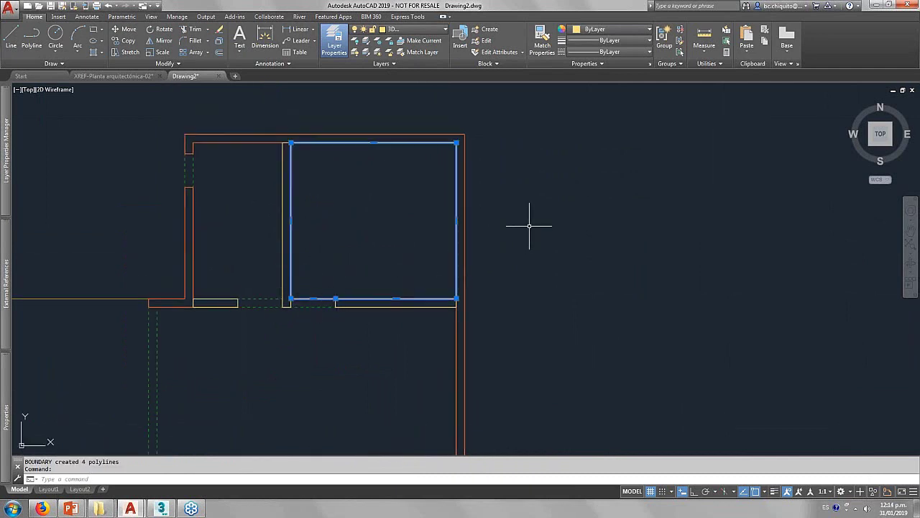
pyautogui.press('Delete')
pyautogui.scroll(-5, 425, 298)
pyautogui.moveTo(425, 298); pyautogui.dragTo(419, 269, button='middle')
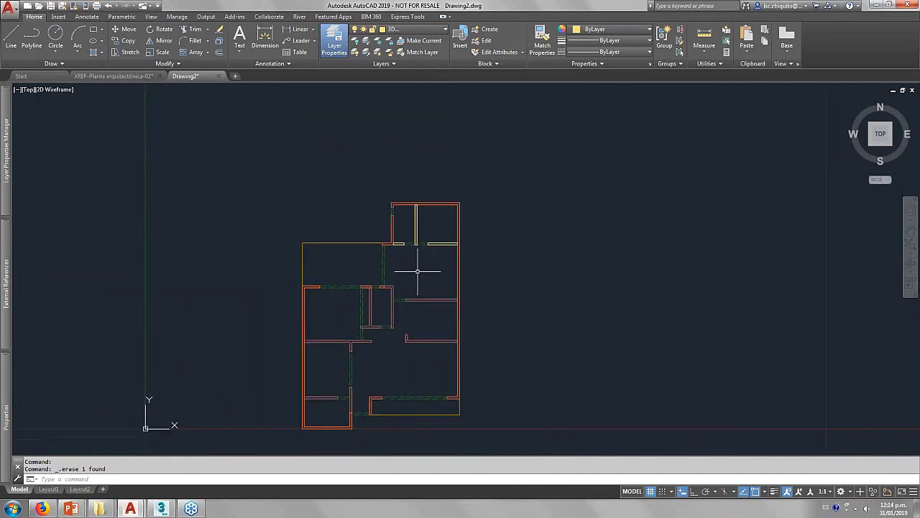
# Run BO and trace the small wall piece, lower wall and horizontal wall as boundaries.
pyautogui.write('BO')
pyautogui.press('Return')
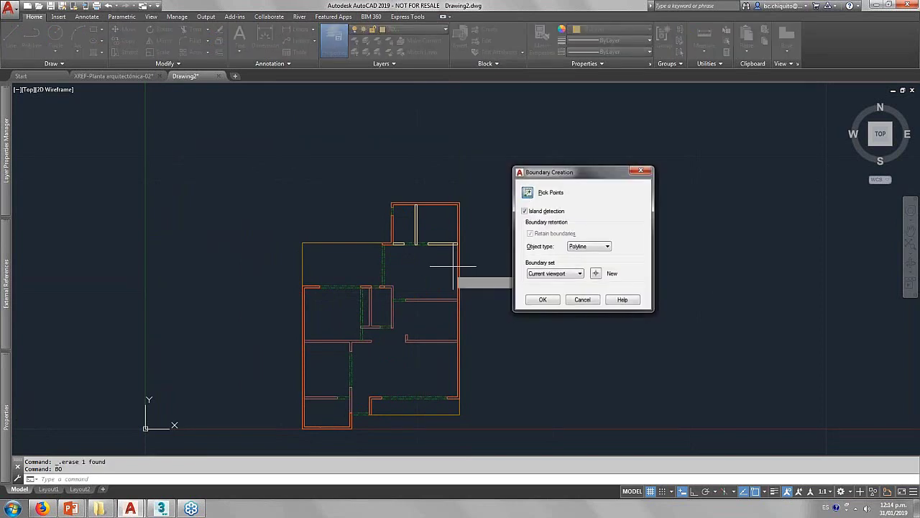
pyautogui.click(551, 192)
pyautogui.scroll(4, 392, 338)
pyautogui.click(374, 302)
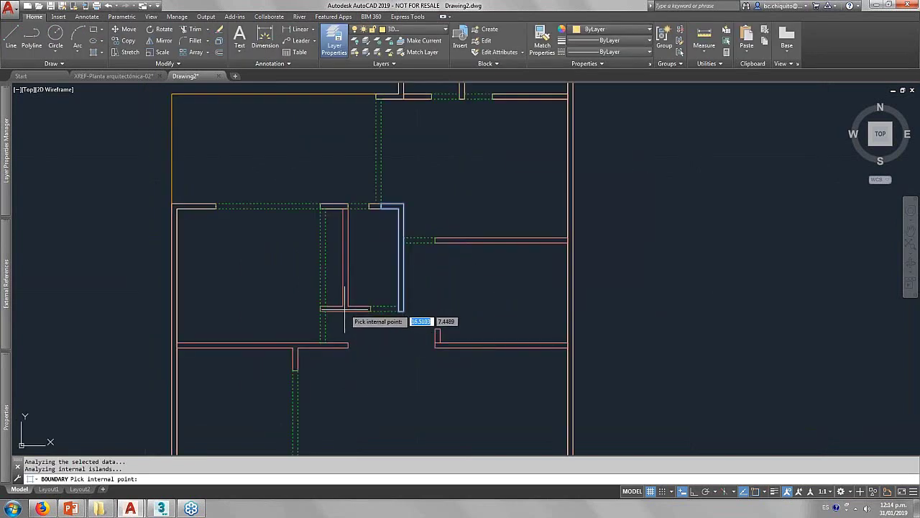
pyautogui.click(322, 353)
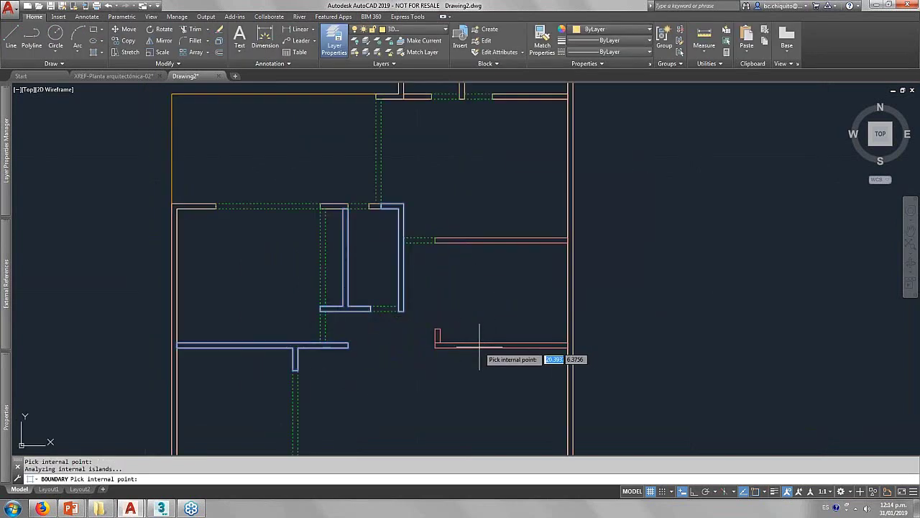
pyautogui.click(469, 234)
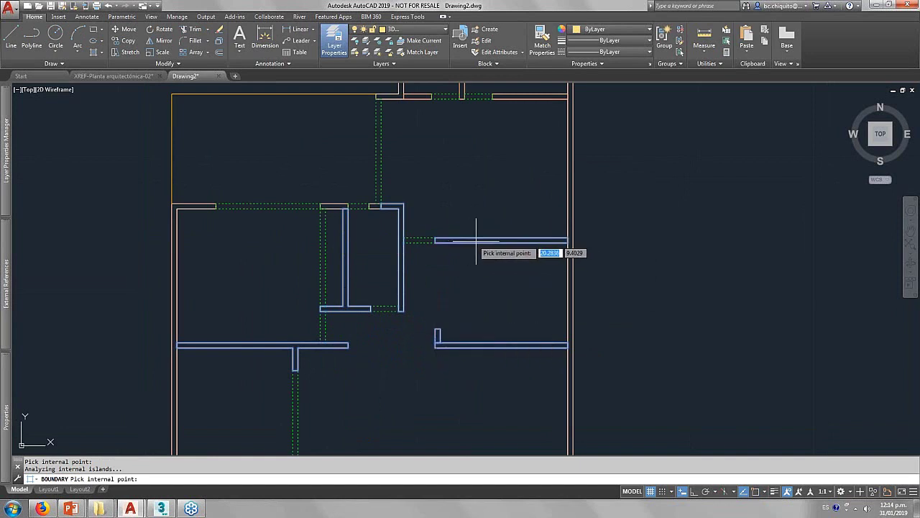
pyautogui.press('Return')
# Run Boundary again to trace the remaining horizontal wall strip.
pyautogui.moveTo(432, 333); pyautogui.dragTo(414, 259, button='middle')
pyautogui.write('bo')
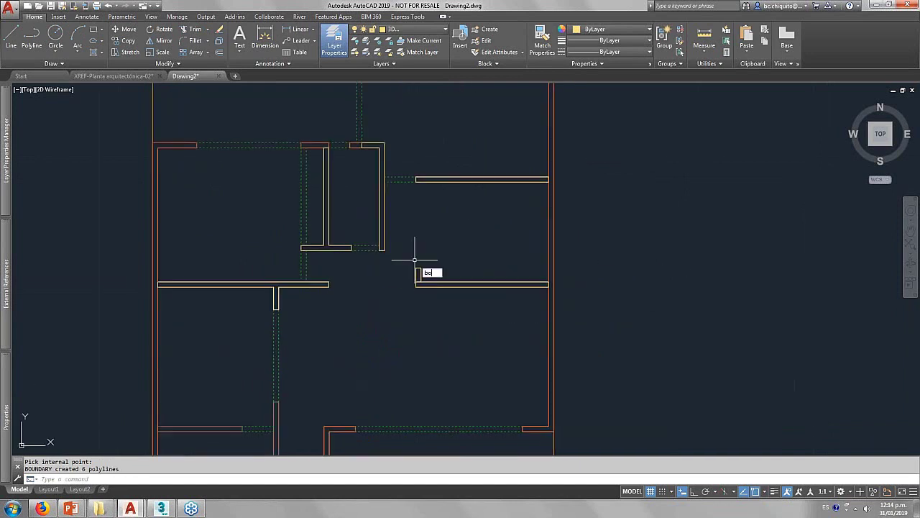
pyautogui.press('Return')
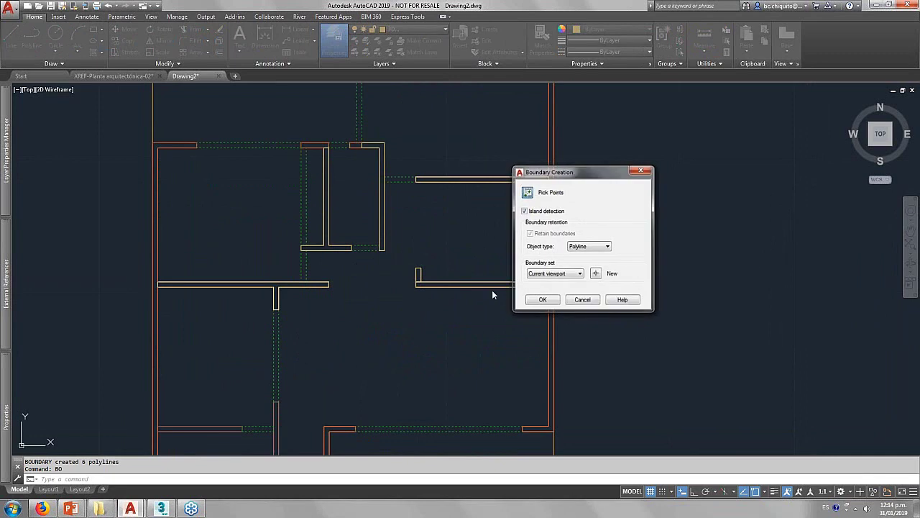
pyautogui.click(527, 192)
pyautogui.scroll(3, 220, 266)
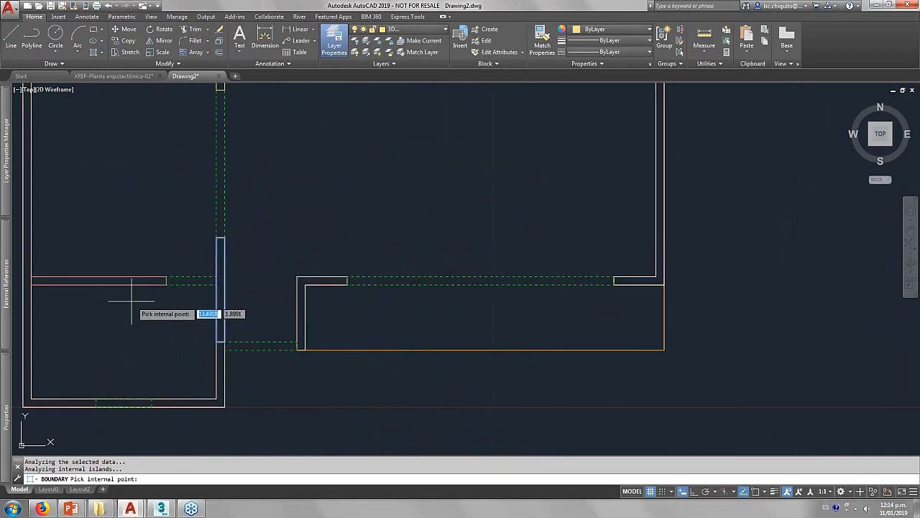
pyautogui.click(144, 281)
pyautogui.press('Return')
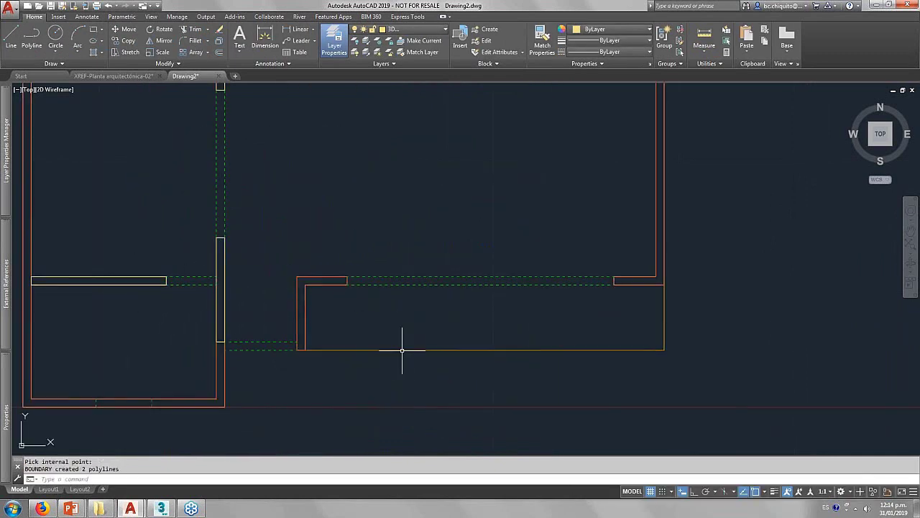
pyautogui.scroll(-3, 402, 350)
pyautogui.scroll(1, 431, 240)
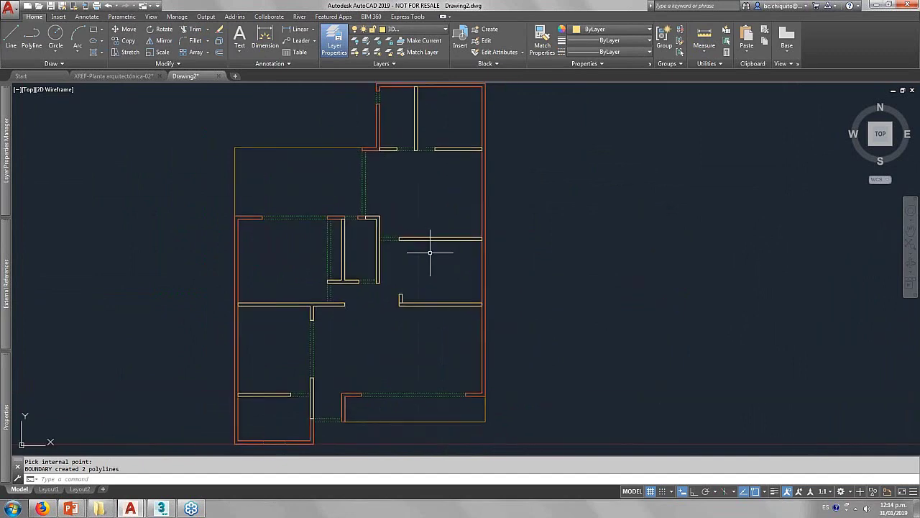
pyautogui.scroll(2, 423, 294)
pyautogui.scroll(2, 421, 292)
pyautogui.scroll(2, 366, 308)
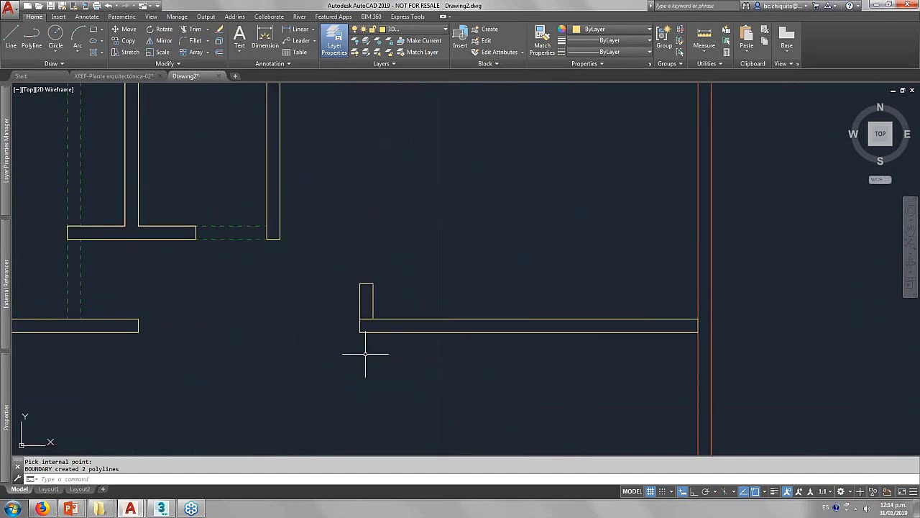
# Select the short wall stub and long horizontal wall rectangles.
pyautogui.scroll(2, 366, 311)
pyautogui.click(372, 309)
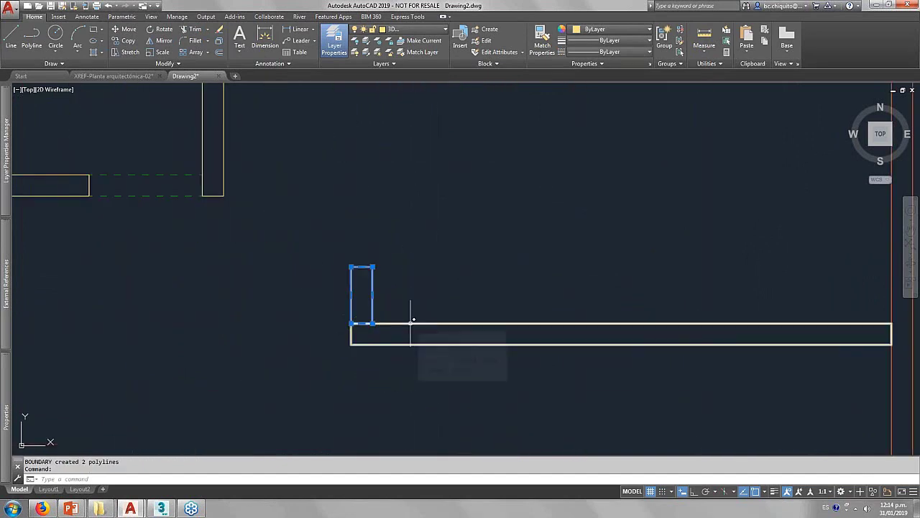
pyautogui.click(410, 323)
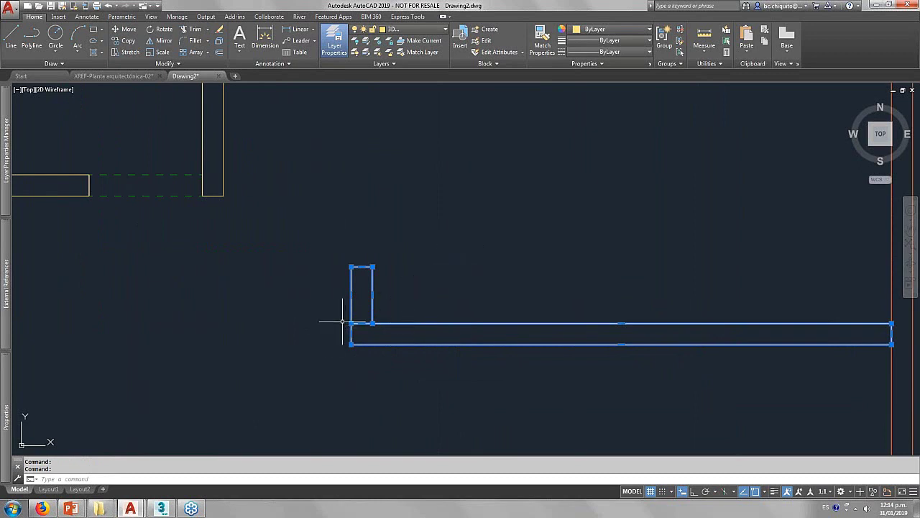
pyautogui.press('Escape')
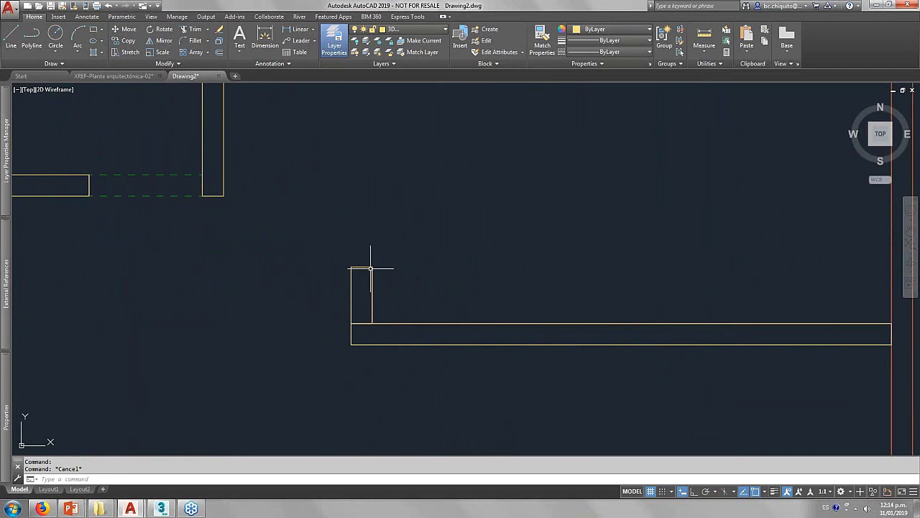
pyautogui.click(371, 268)
pyautogui.click(407, 324)
pyautogui.scroll(-3, 311, 320)
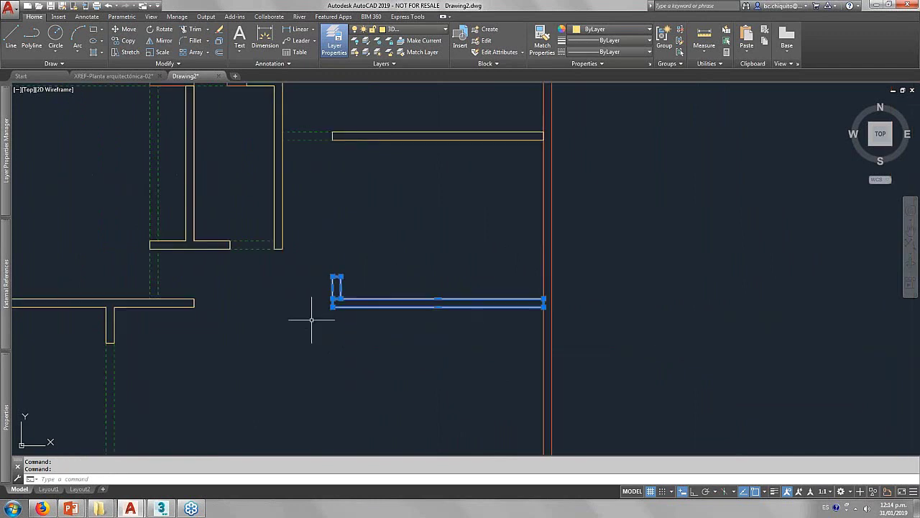
pyautogui.scroll(2, 304, 319)
pyautogui.scroll(2, 391, 287)
pyautogui.press('Escape')
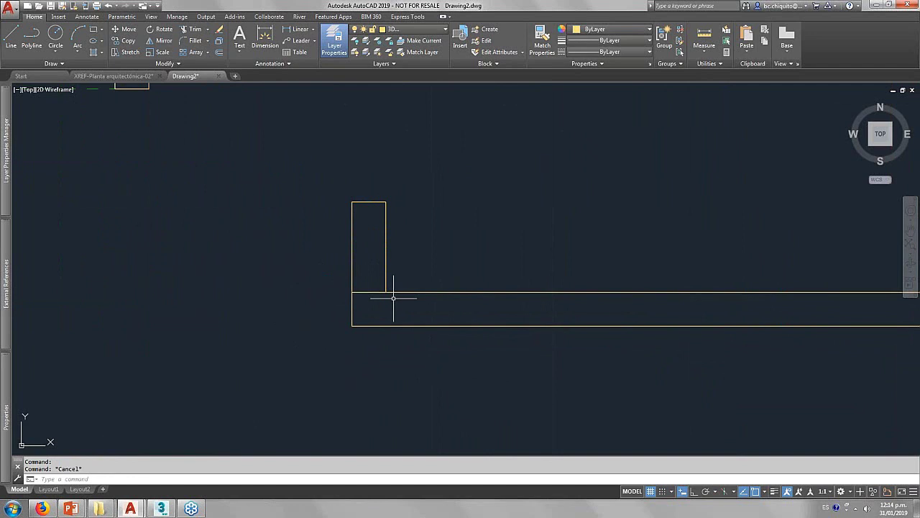
# Crossing-select both wall rectangles and try trimming and extending the overlapping lines.
pyautogui.scroll(-3, 299, 310)
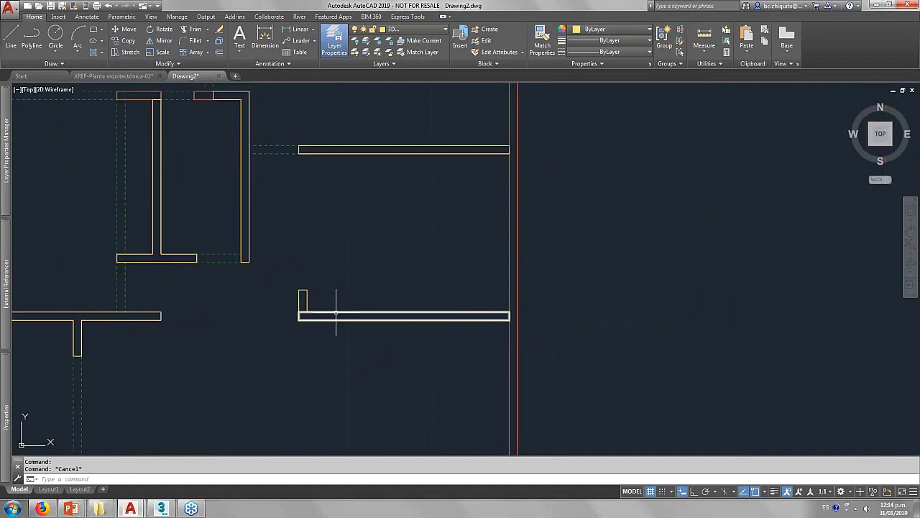
pyautogui.scroll(3, 291, 317)
pyautogui.click(278, 324)
pyautogui.click(201, 271)
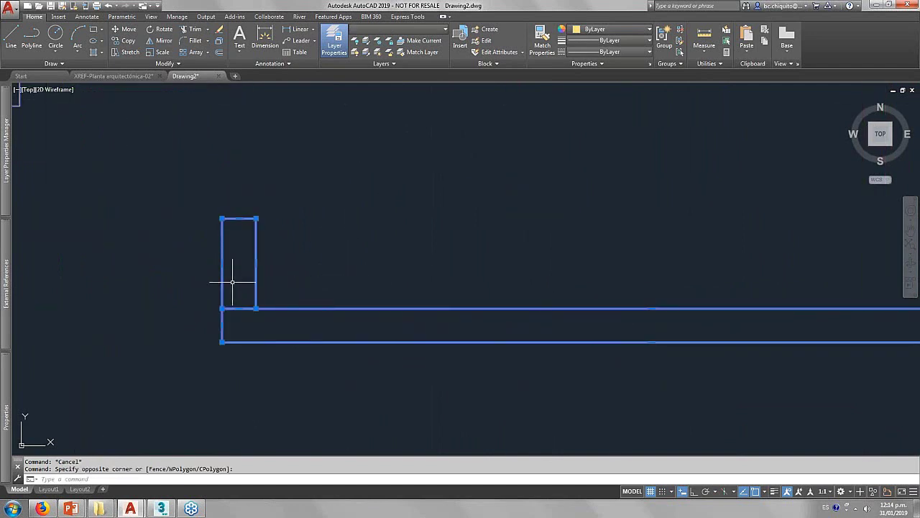
pyautogui.write('ur')
pyautogui.press('Return')
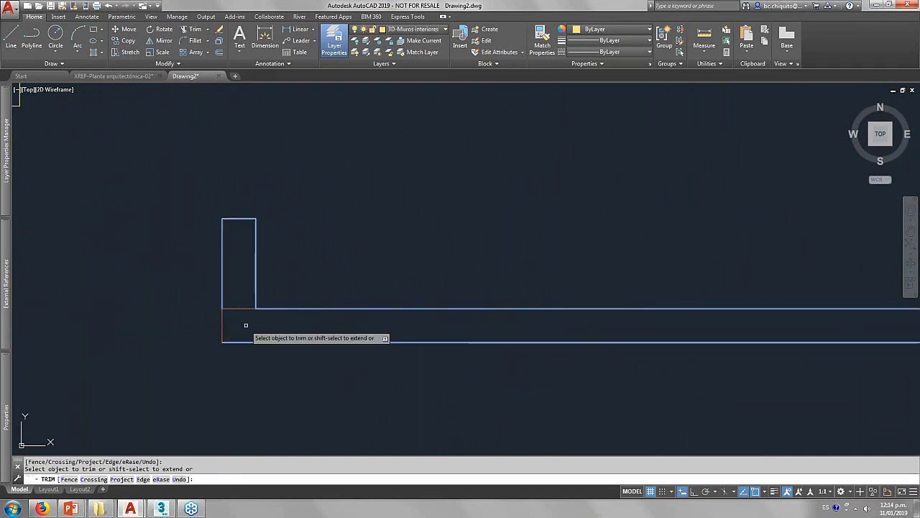
pyautogui.press('Return')
pyautogui.press('Return')
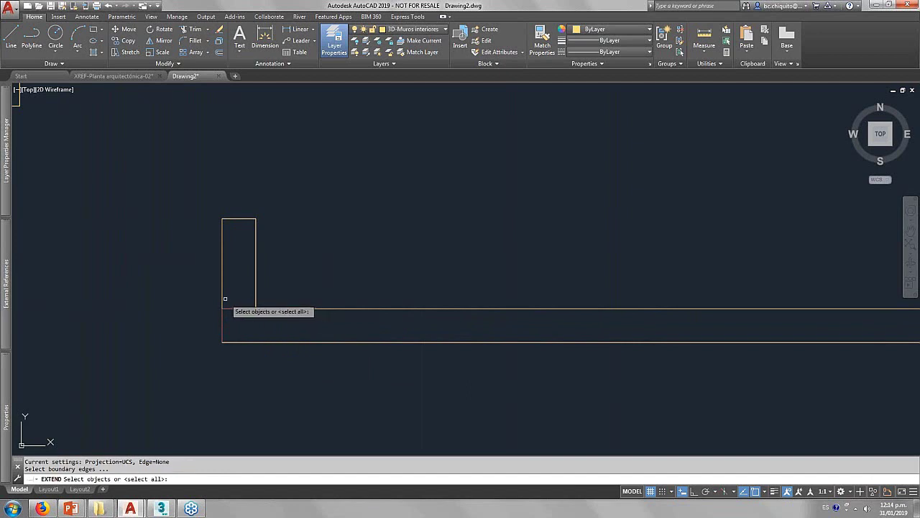
pyautogui.click(224, 302)
pyautogui.press('Return')
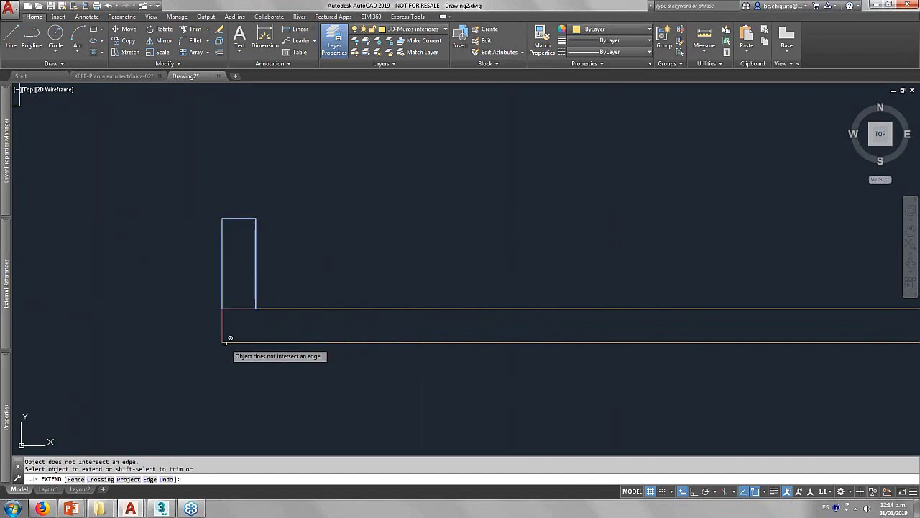
pyautogui.press('Return')
pyautogui.write('x')
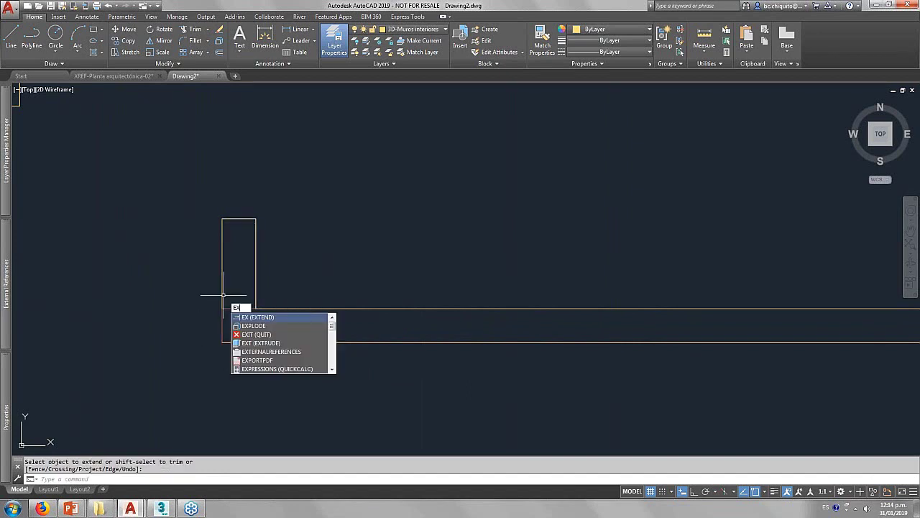
pyautogui.press('Return')
# Fillet the stub's vertical edge with the bottom wall line to close the corner.
pyautogui.press('Return')
pyautogui.press('Return')
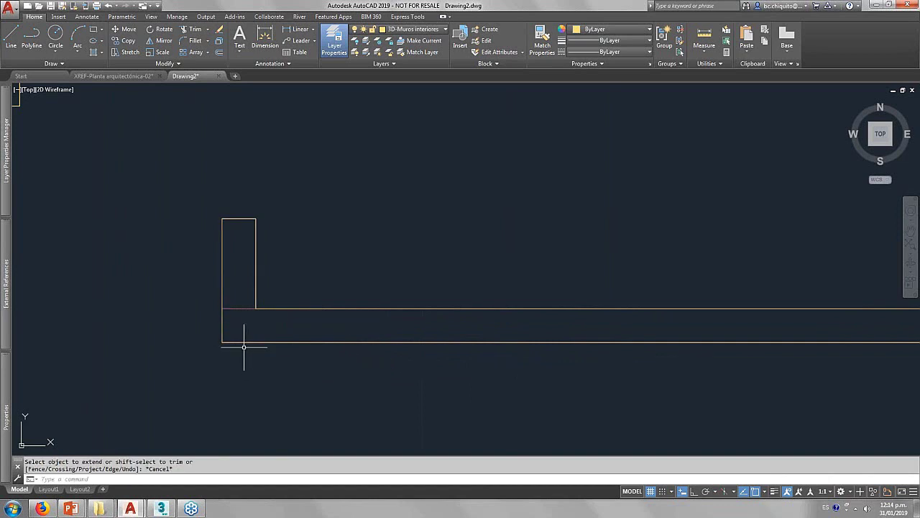
pyautogui.write('f')
pyautogui.press('Return')
pyautogui.click(221, 335)
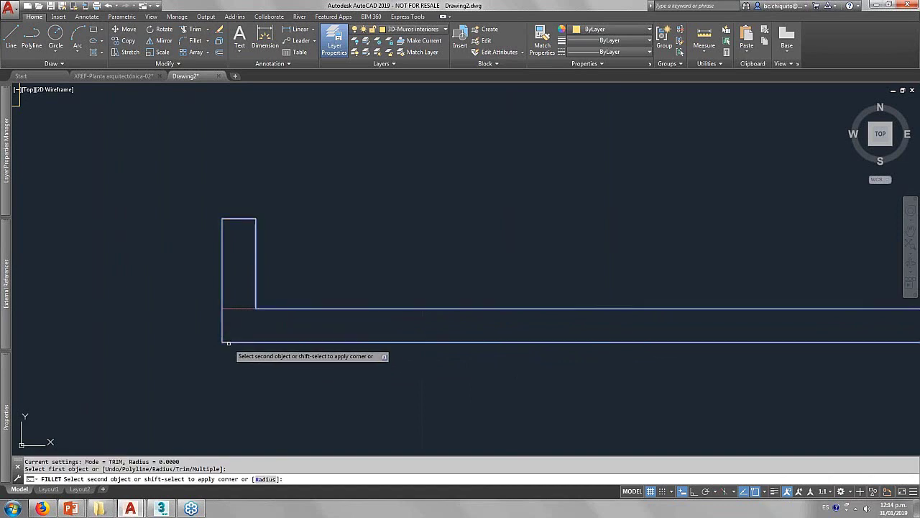
pyautogui.click(229, 342)
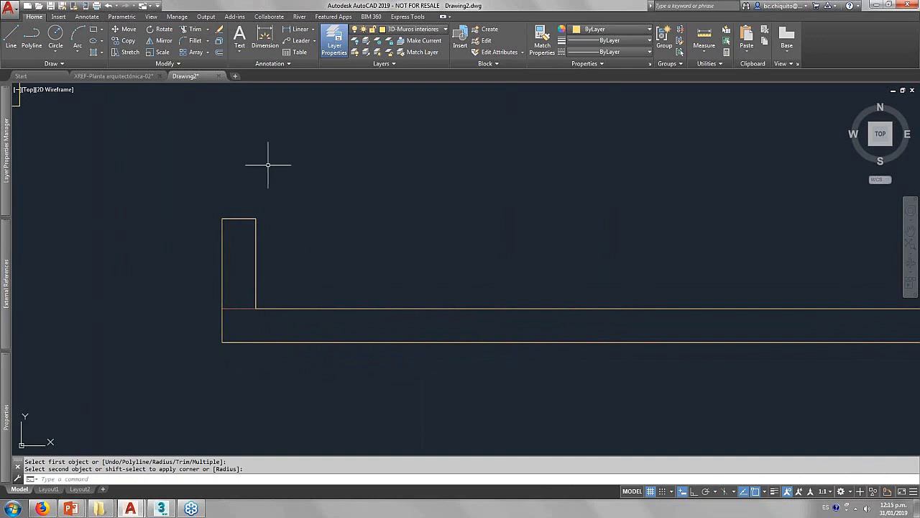
pyautogui.press('Escape')
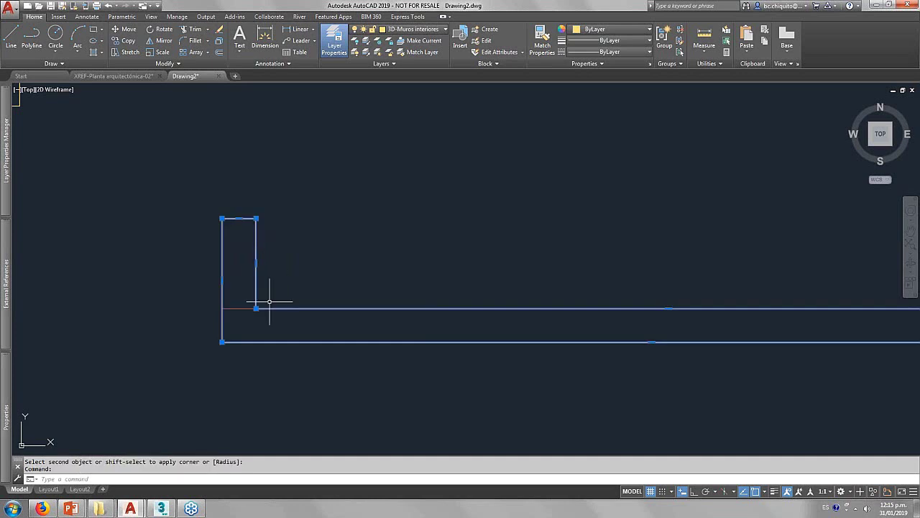
pyautogui.scroll(-3, 267, 305)
pyautogui.scroll(-3, 349, 287)
pyautogui.scroll(2, 353, 259)
# Create a new layer named 3D-Cerramiento in the Layer Properties Manager.
pyautogui.moveTo(352, 259); pyautogui.dragTo(368, 327, button='middle')
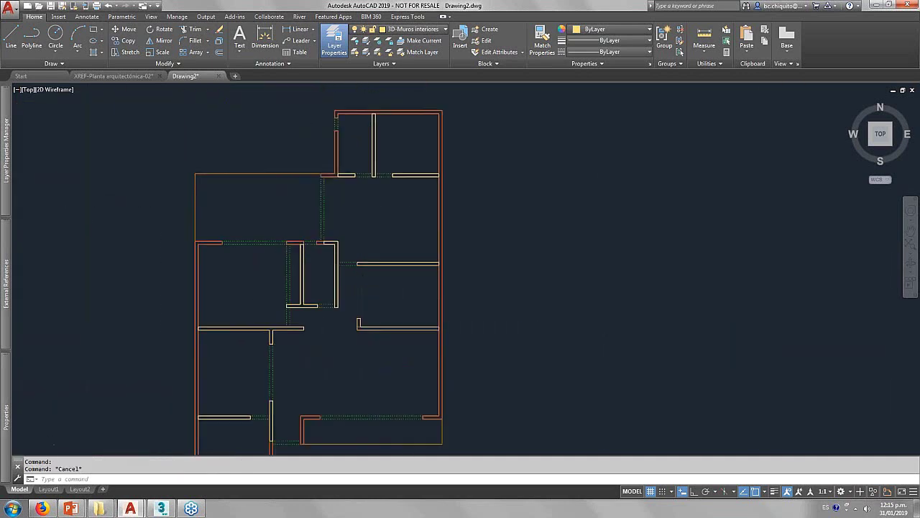
pyautogui.moveTo(271, 387); pyautogui.dragTo(304, 346, button='middle')
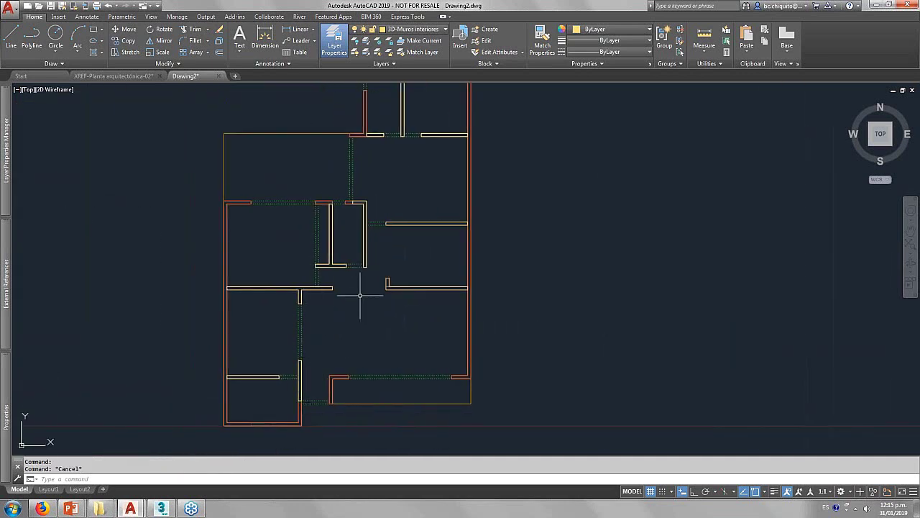
pyautogui.scroll(2, 350, 333)
pyautogui.scroll(2, 353, 263)
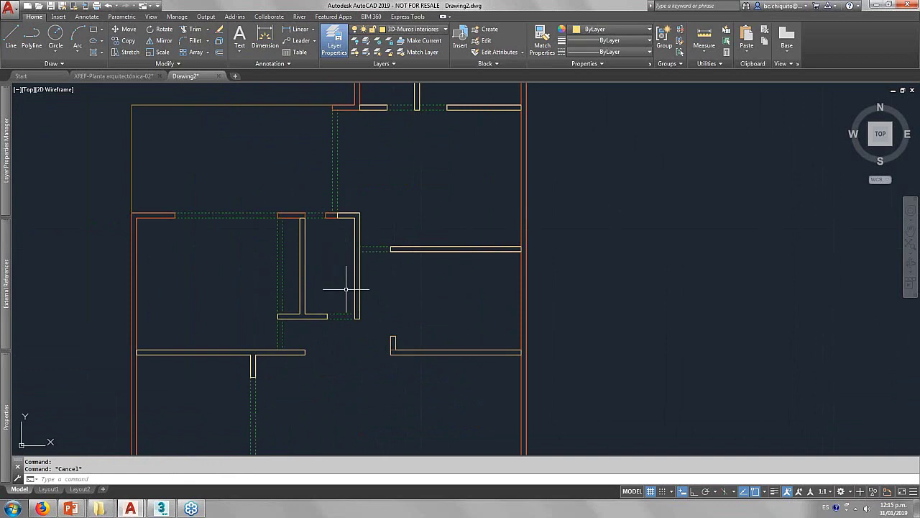
pyautogui.scroll(-2, 346, 289)
pyautogui.moveTo(370, 243); pyautogui.dragTo(372, 234, button='middle')
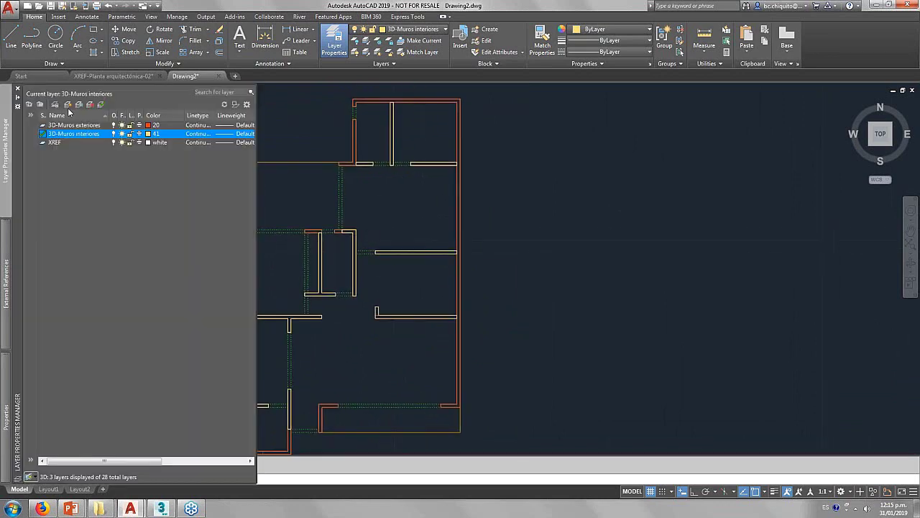
pyautogui.click(67, 105)
pyautogui.write('3D')
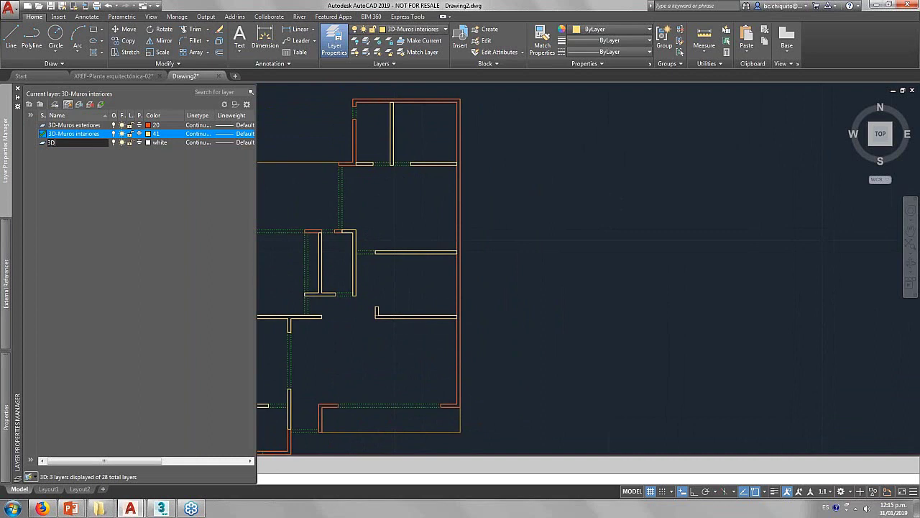
pyautogui.press('Return')
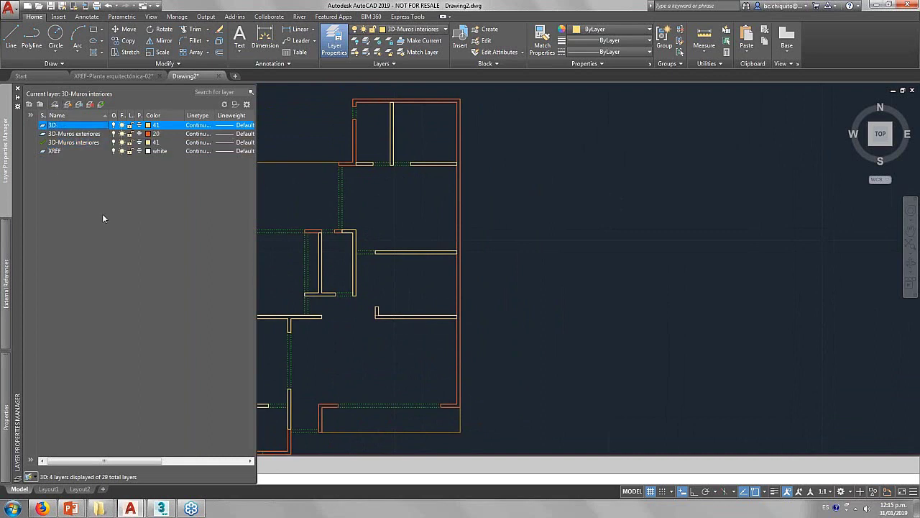
pyautogui.doubleClick(72, 126)
pyautogui.write('o')
pyautogui.press('Return')
# Set the 3D-Cerramiento layer colour to magenta.
pyautogui.click(154, 126)
pyautogui.click(464, 384)
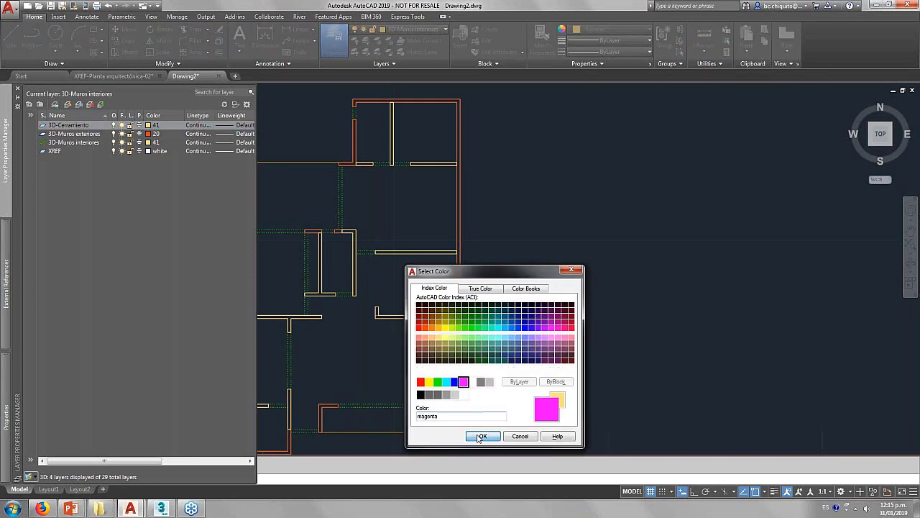
pyautogui.click(483, 435)
pyautogui.moveTo(305, 289); pyautogui.dragTo(315, 284, button='middle')
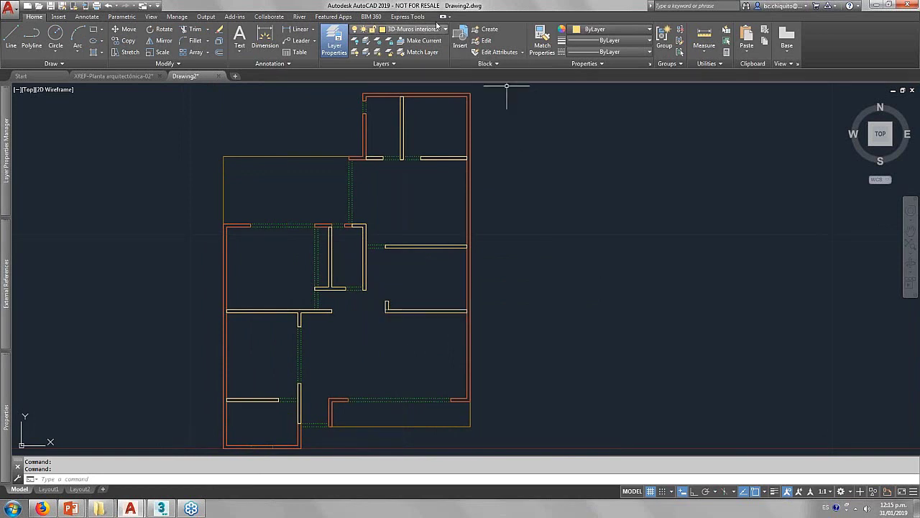
# Make 3D-Cerramiento current and start Boundary, picking inside the first three wall openings.
pyautogui.click(413, 29)
pyautogui.click(412, 40)
pyautogui.write('BO')
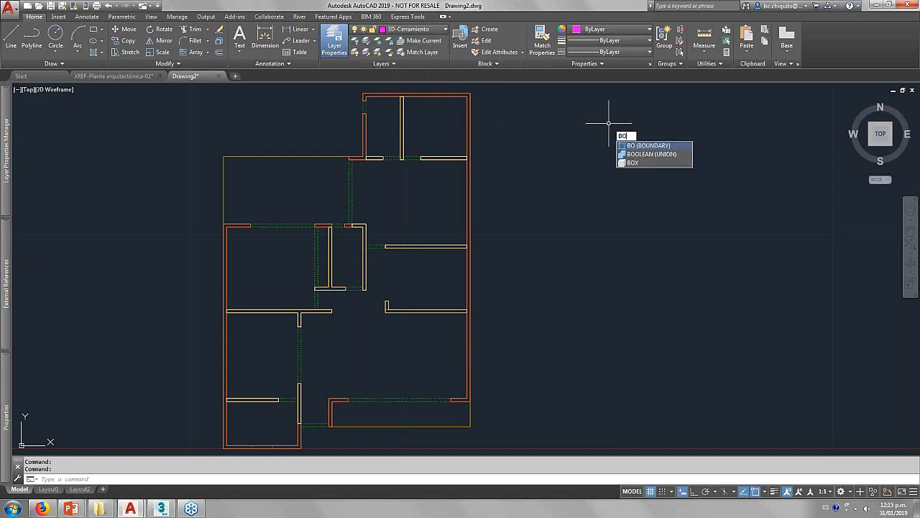
pyautogui.press('Return')
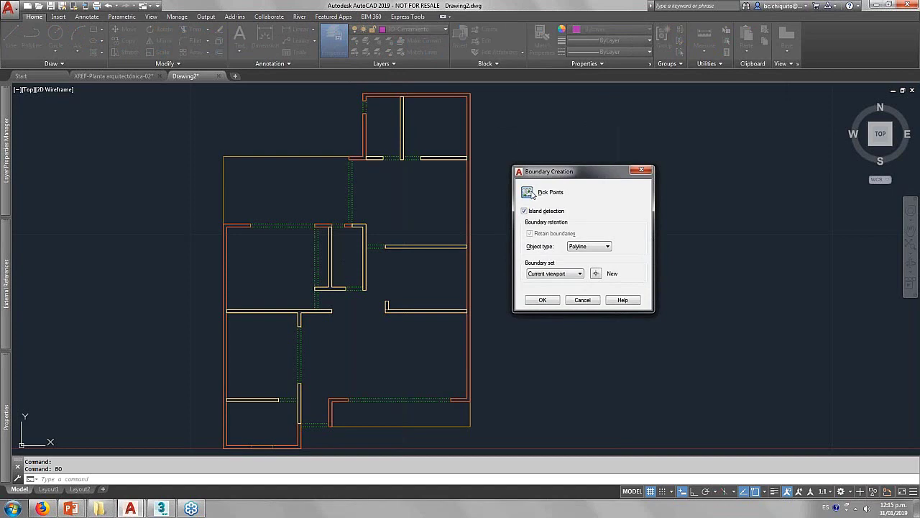
pyautogui.click(531, 192)
pyautogui.scroll(2, 367, 108)
pyautogui.scroll(2, 347, 96)
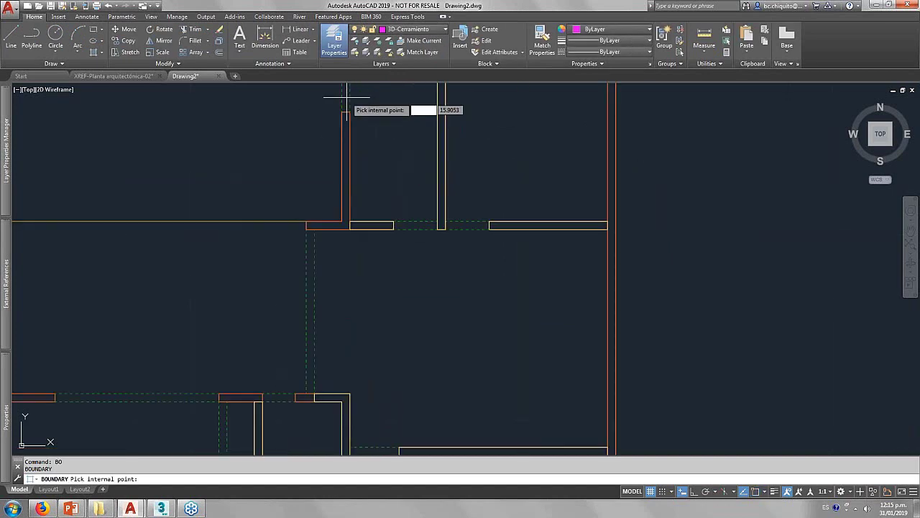
pyautogui.click(346, 97)
pyautogui.click(416, 225)
pyautogui.click(467, 225)
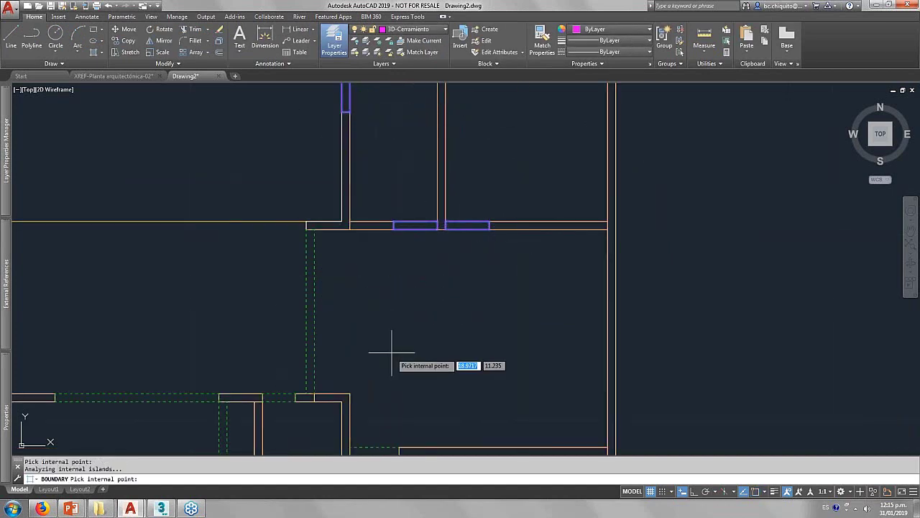
# Pick two more openings, then dismiss the boundary error and cancel the command.
pyautogui.moveTo(392, 352); pyautogui.dragTo(435, 194, button='middle')
pyautogui.click(421, 294)
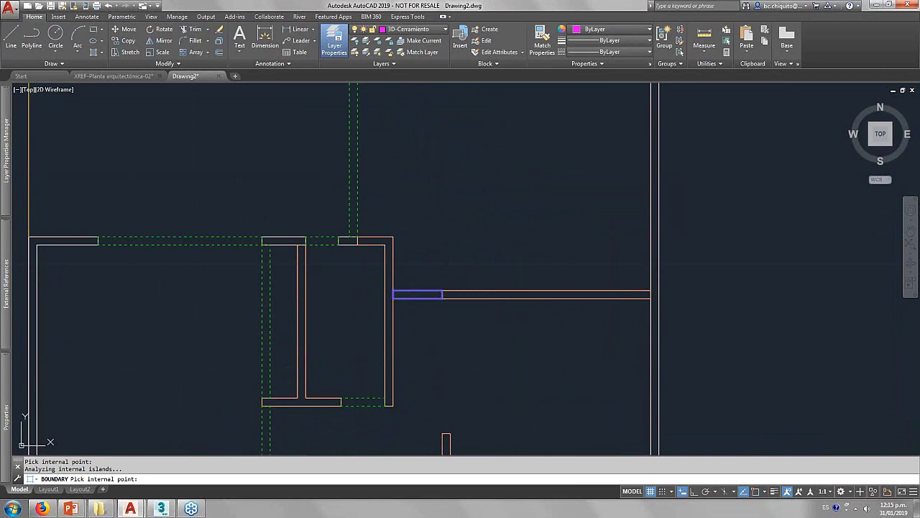
pyautogui.click(385, 360)
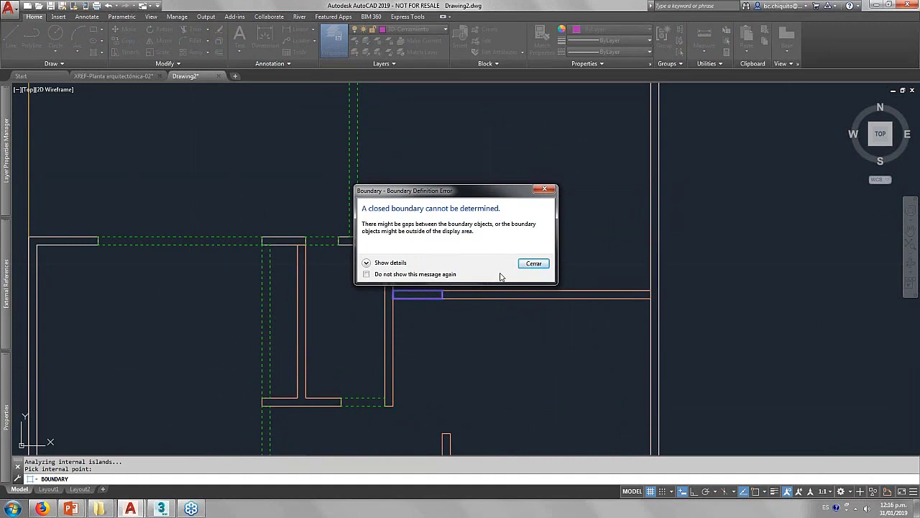
pyautogui.click(533, 263)
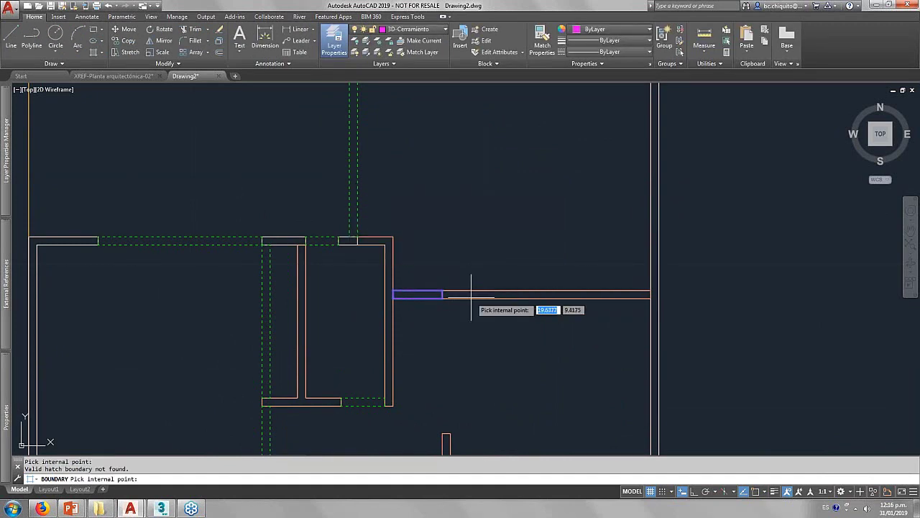
pyautogui.press('Escape')
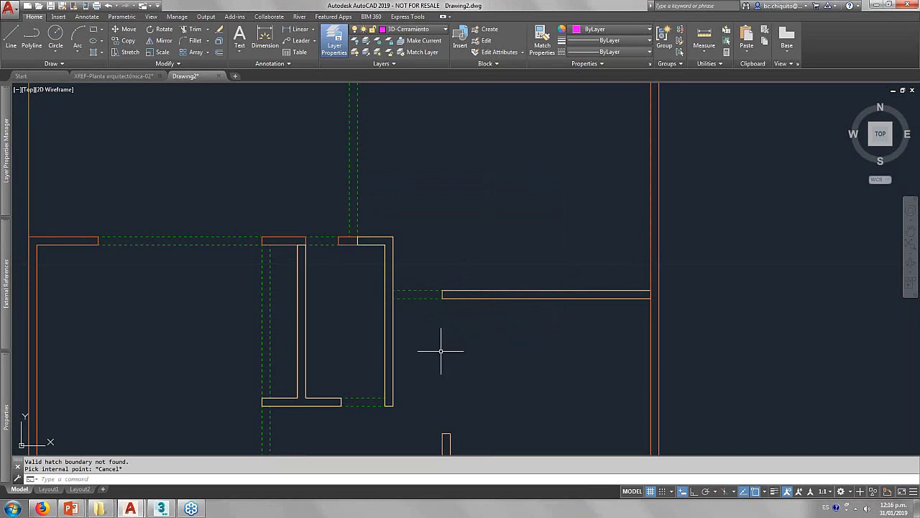
pyautogui.scroll(-4, 443, 350)
# Rerun Boundary and fill the top wall openings with polylines.
pyautogui.write('o')
pyautogui.press('Return')
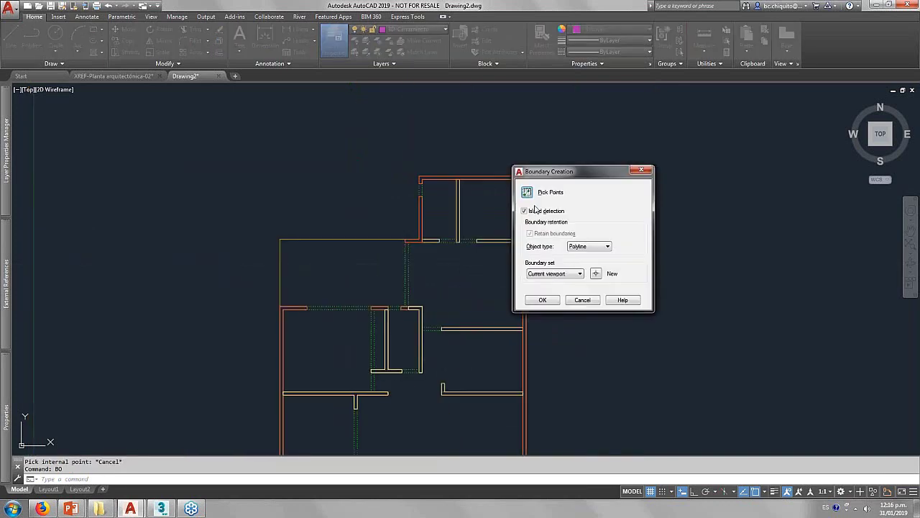
pyautogui.click(532, 198)
pyautogui.scroll(4, 494, 247)
pyautogui.click(460, 180)
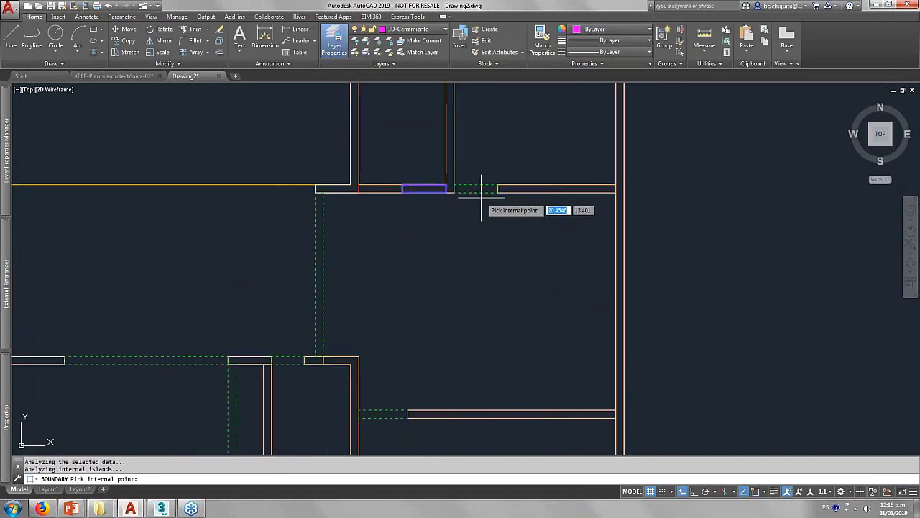
pyautogui.press('Return')
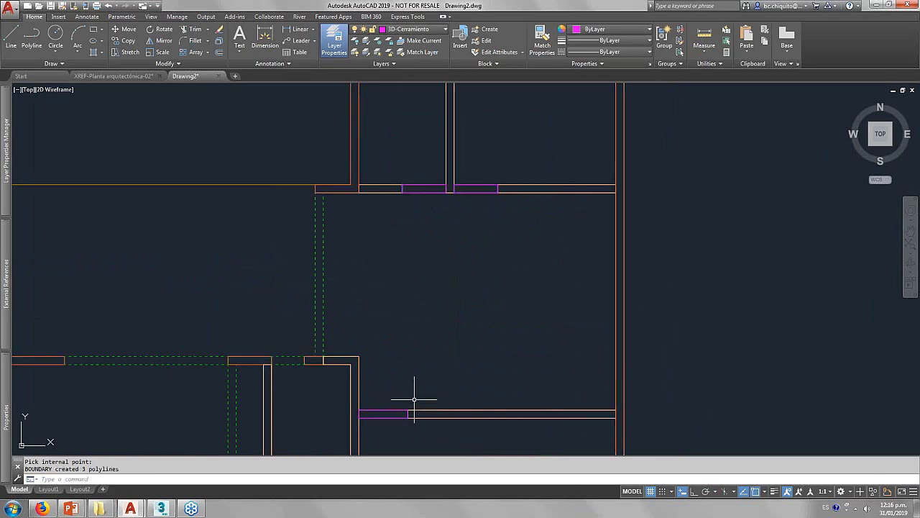
pyautogui.moveTo(437, 360); pyautogui.dragTo(510, 230, button='middle')
# Run BO to fill the vertical, adjacent and small lower wall openings.
pyautogui.write('bo')
pyautogui.press('Return')
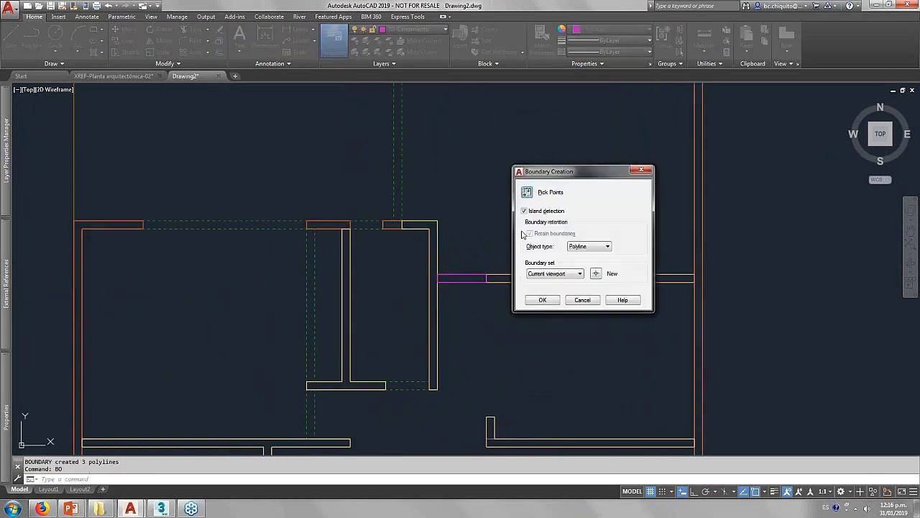
pyautogui.click(527, 193)
pyautogui.click(311, 338)
pyautogui.click(311, 403)
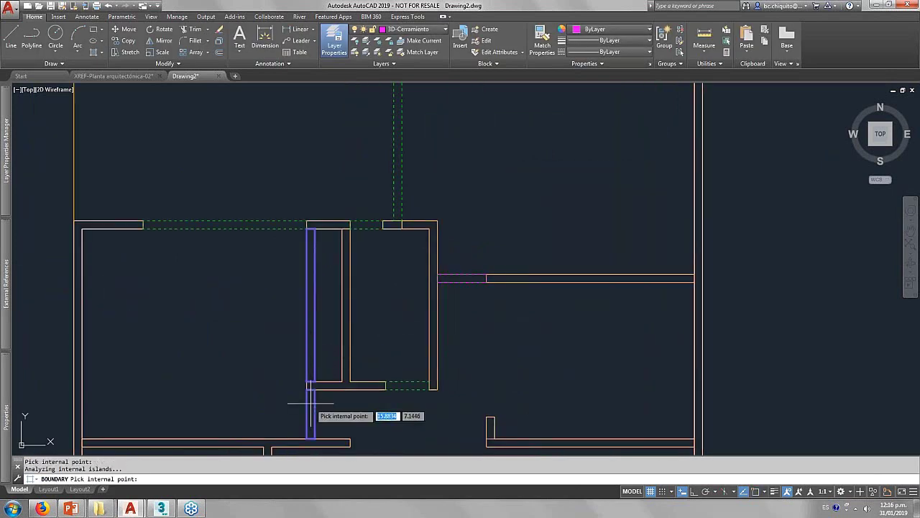
pyautogui.click(410, 385)
pyautogui.moveTo(411, 432); pyautogui.dragTo(419, 362, button='middle')
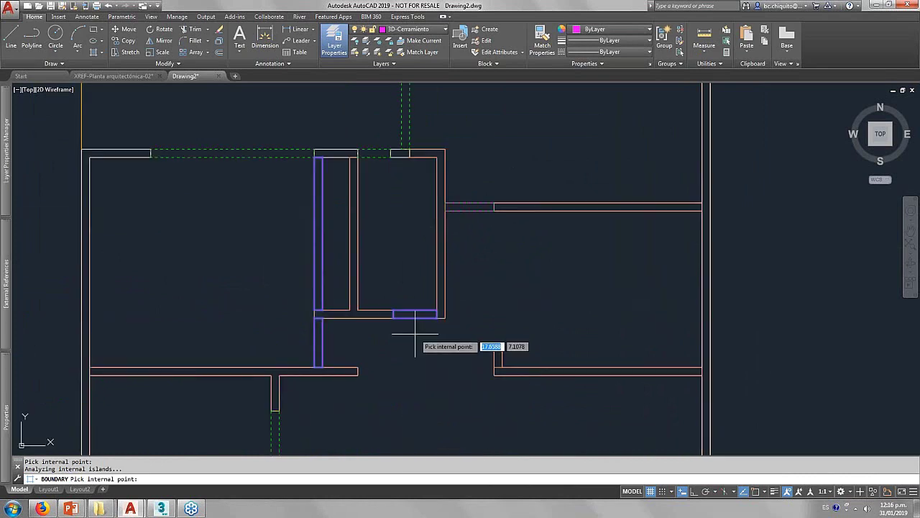
pyautogui.press('Return')
pyautogui.moveTo(410, 328); pyautogui.dragTo(374, 248, button='middle')
# Run BO again to fill the remaining vertical and bottom wall openings.
pyautogui.write('bo')
pyautogui.press('Return')
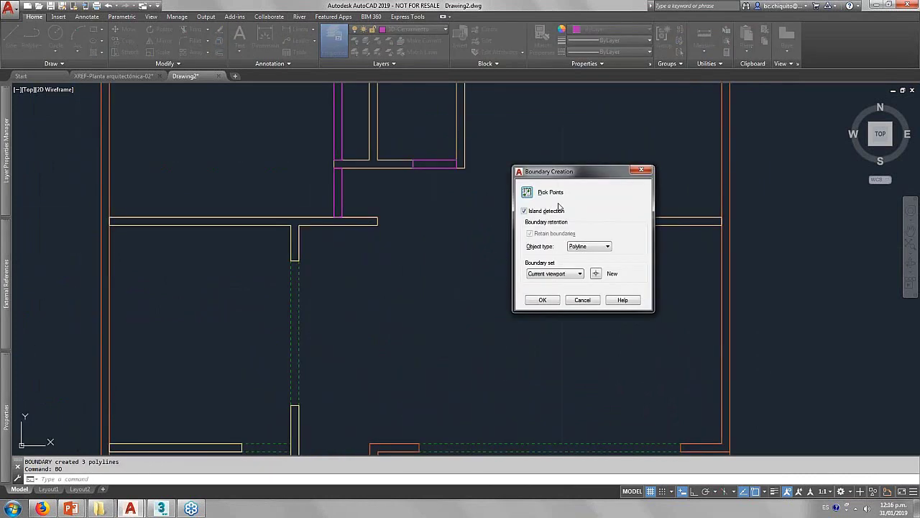
pyautogui.click(532, 198)
pyautogui.click(297, 331)
pyautogui.click(269, 445)
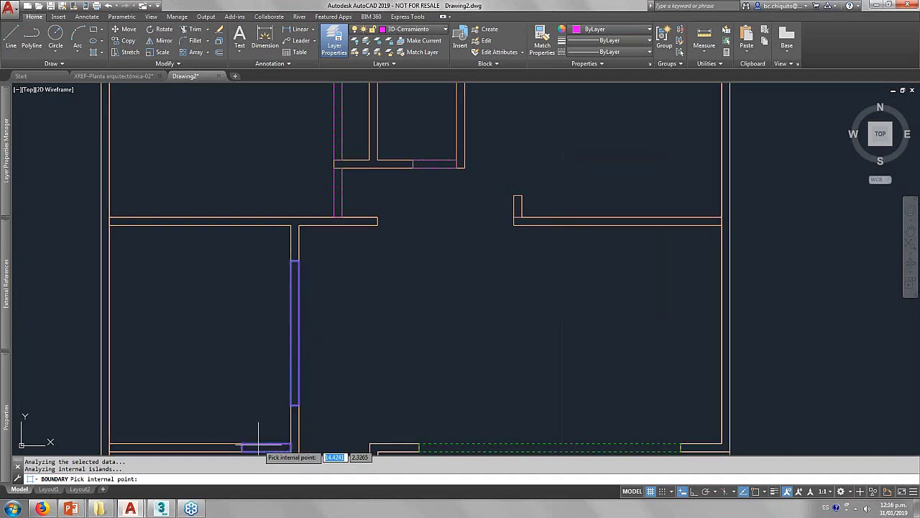
pyautogui.moveTo(365, 346)
pyautogui.mouseDown(button='middle')
pyautogui.moveTo(377, 261)
pyautogui.moveTo(411, 346)
pyautogui.moveTo(403, 350)
pyautogui.mouseUp(button='middle')
pyautogui.press('Return')
pyautogui.scroll(-4, 381, 261)
pyautogui.scroll(-3, 353, 312)
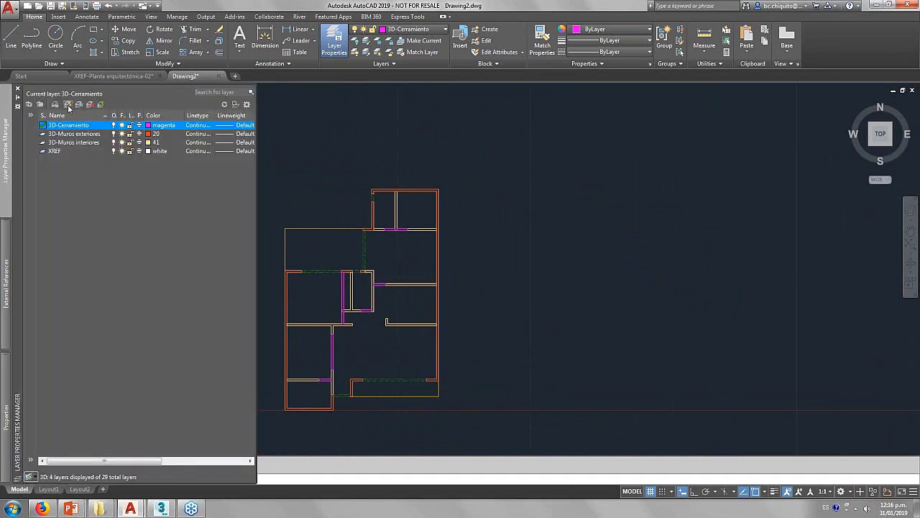
# Add a yellow layer named 3D-Piso interior.
pyautogui.click(68, 106)
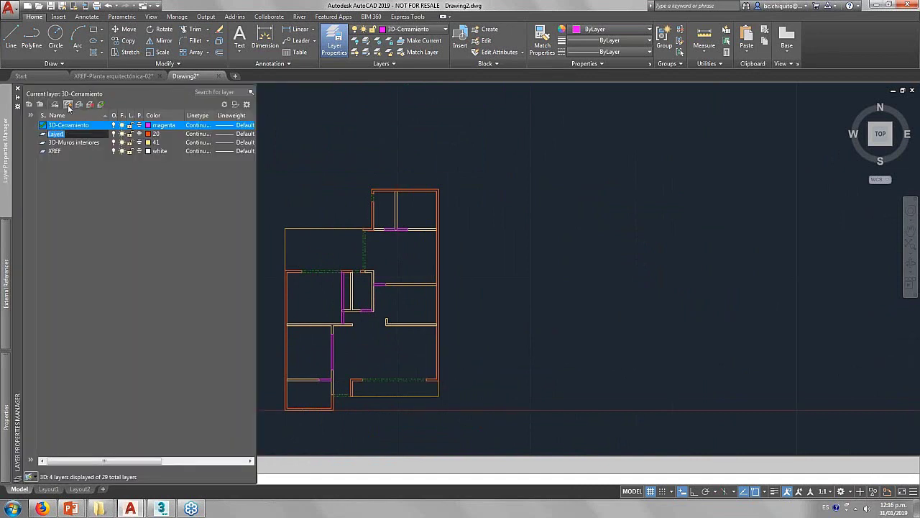
pyautogui.write('3D-Muros exteriores')
pyautogui.click(68, 106)
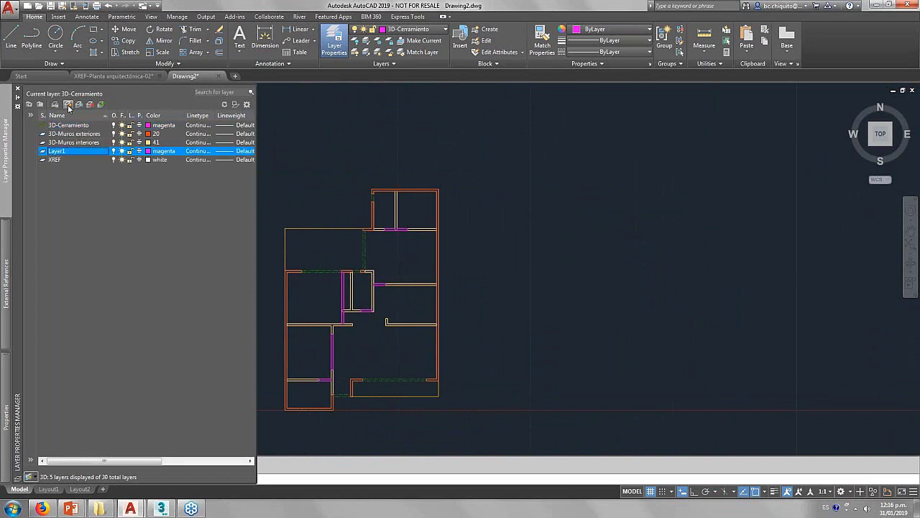
pyautogui.click(60, 153)
pyautogui.write('3D-Piso interi')
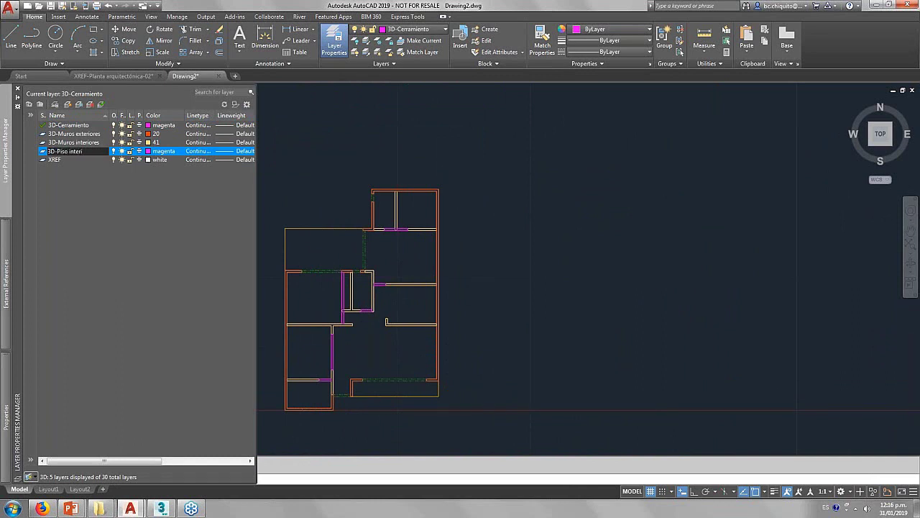
pyautogui.press('Return')
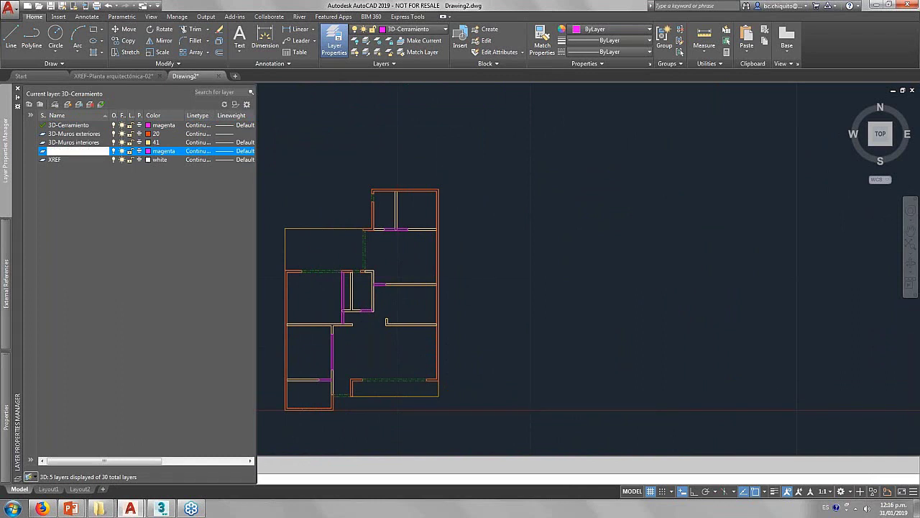
pyautogui.click(148, 152)
pyautogui.click(430, 382)
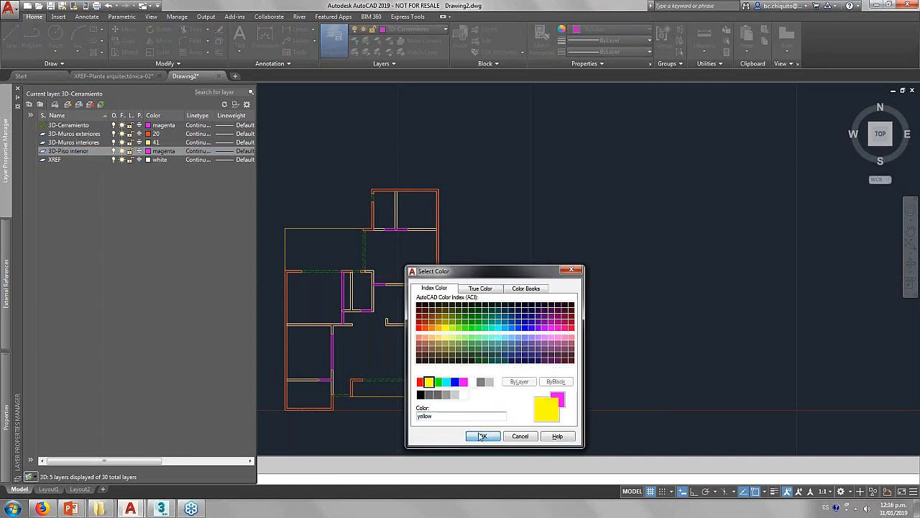
pyautogui.click(482, 436)
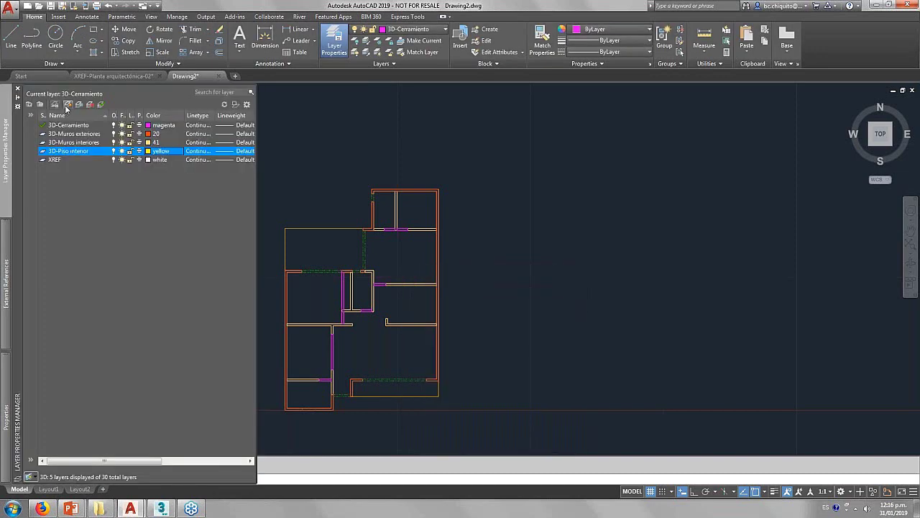
# Add a second yellow layer named 3D-Piso terraza.
pyautogui.click(67, 105)
pyautogui.write('3D-')
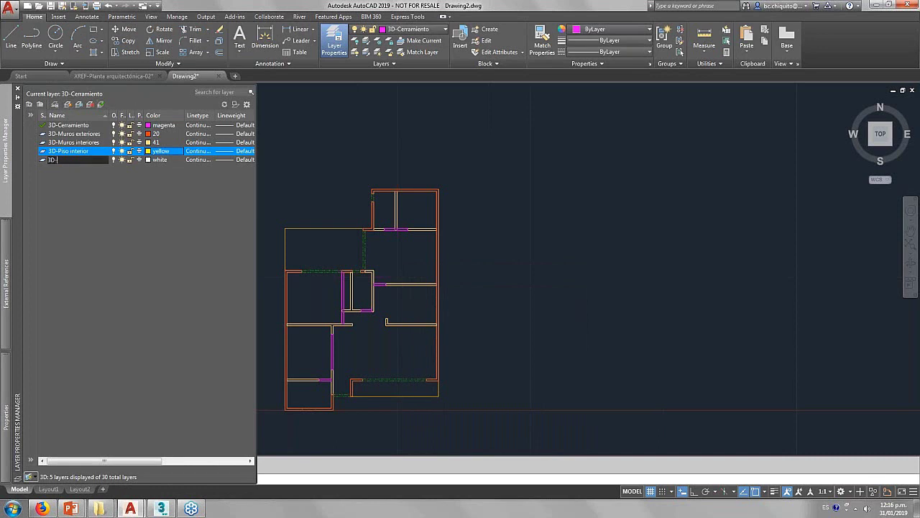
pyautogui.write('pISO D')
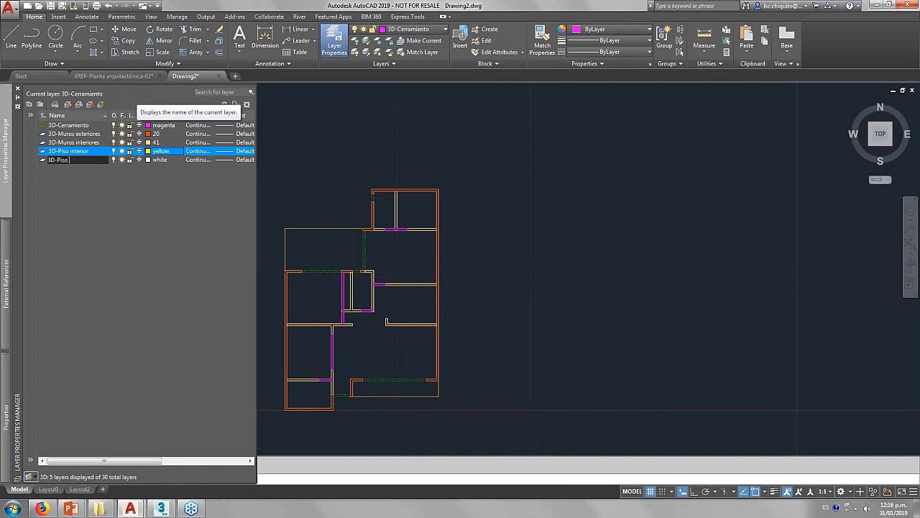
pyautogui.write('az')
pyautogui.press('Return')
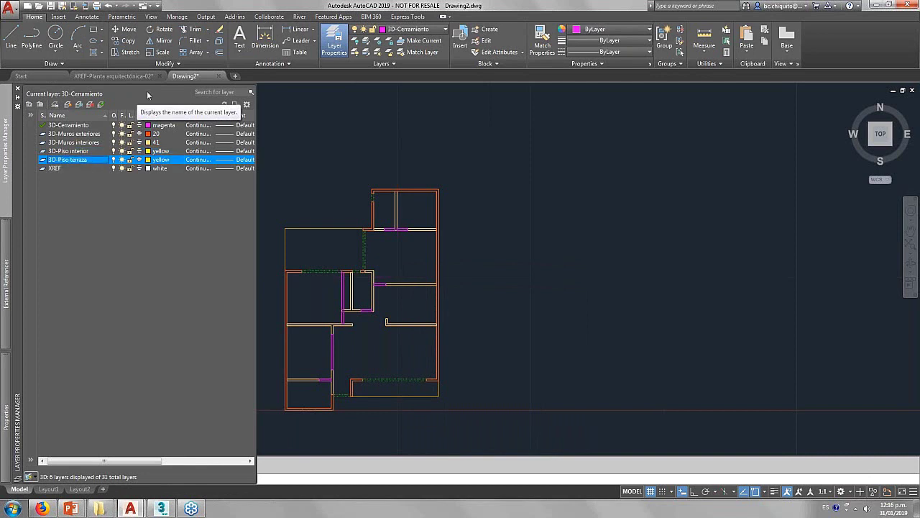
pyautogui.click(148, 159)
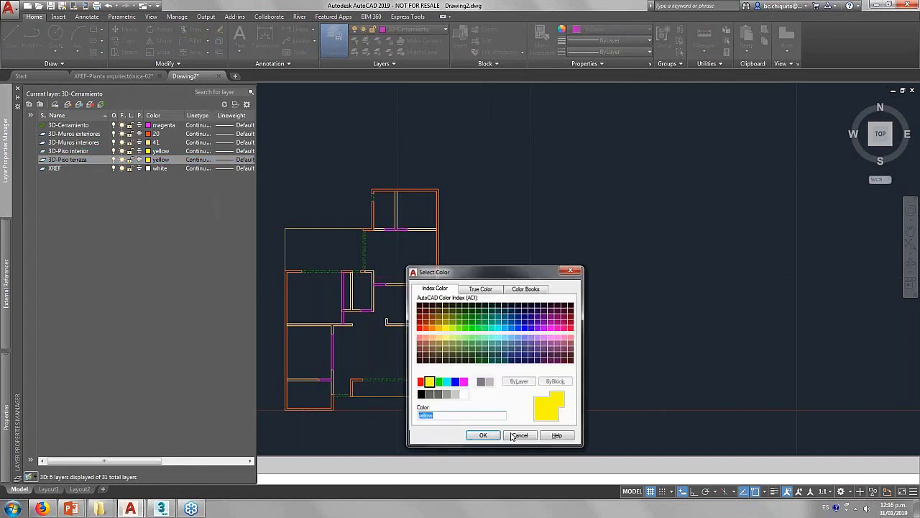
pyautogui.click(552, 327)
pyautogui.click(488, 436)
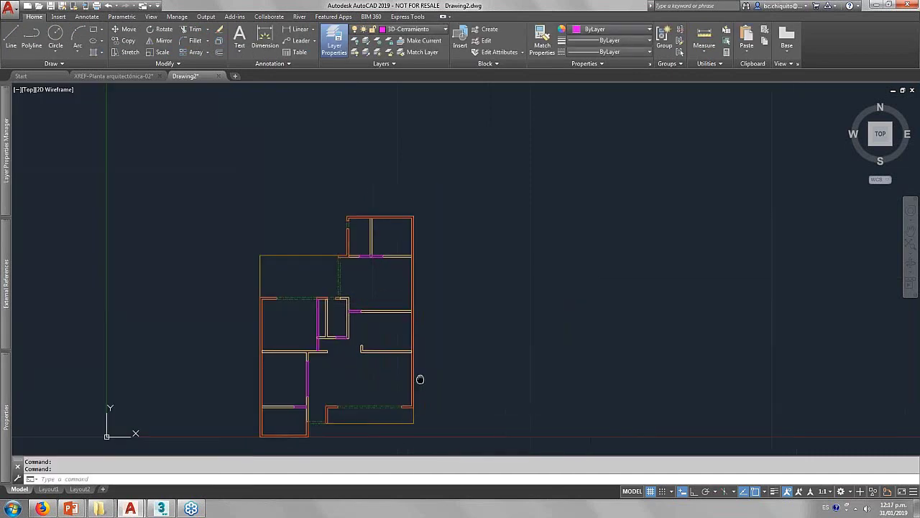
# Make 3D-Piso interior the current layer.
pyautogui.moveTo(318, 421); pyautogui.dragTo(319, 385, button='middle')
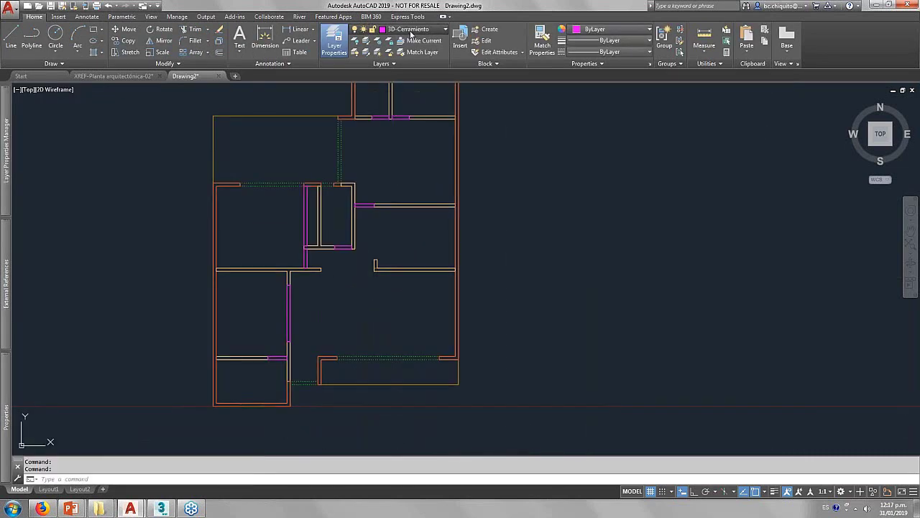
pyautogui.click(410, 28)
pyautogui.click(411, 75)
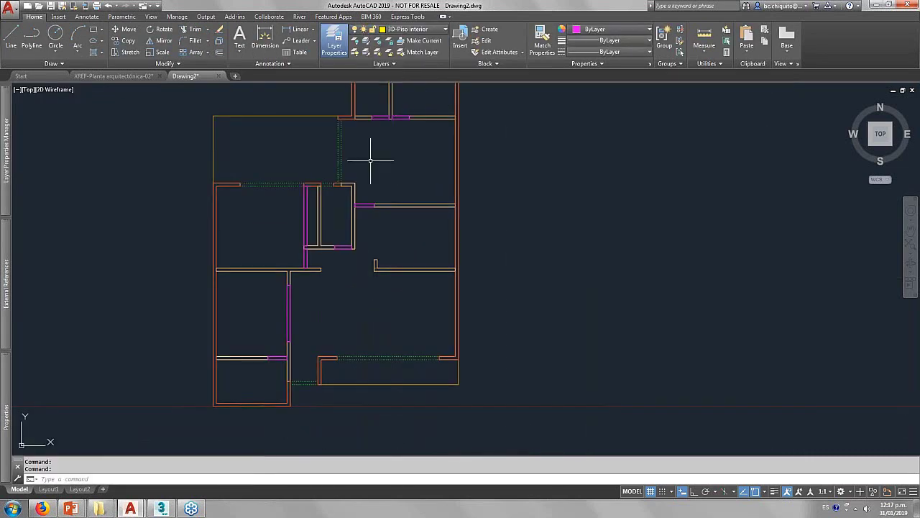
# Start a polyline at the lower-left inner wall corner and trace the first inner corners.
pyautogui.moveTo(323, 260)
pyautogui.mouseDown(button='middle')
pyautogui.moveTo(359, 343)
pyautogui.moveTo(381, 271)
pyautogui.mouseUp(button='middle')
pyautogui.scroll(-3, 360, 286)
pyautogui.write('pl')
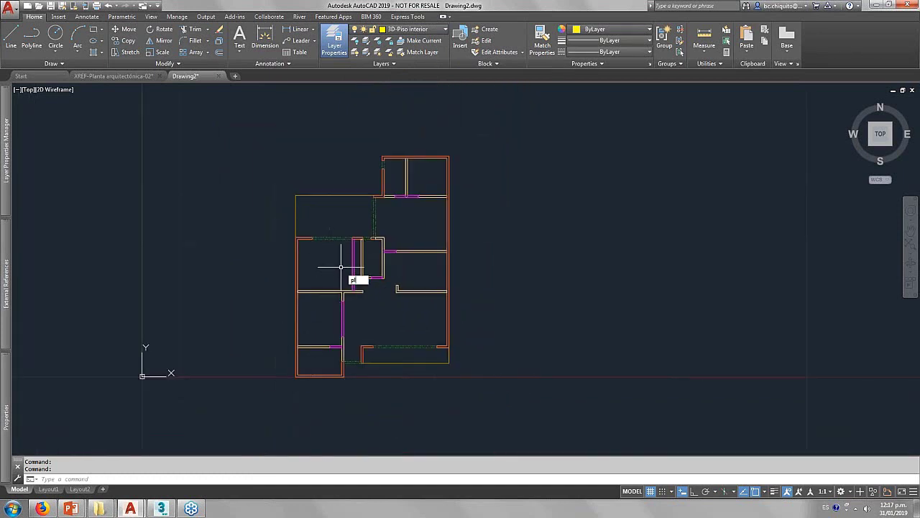
pyautogui.press('Return')
pyautogui.scroll(4, 301, 380)
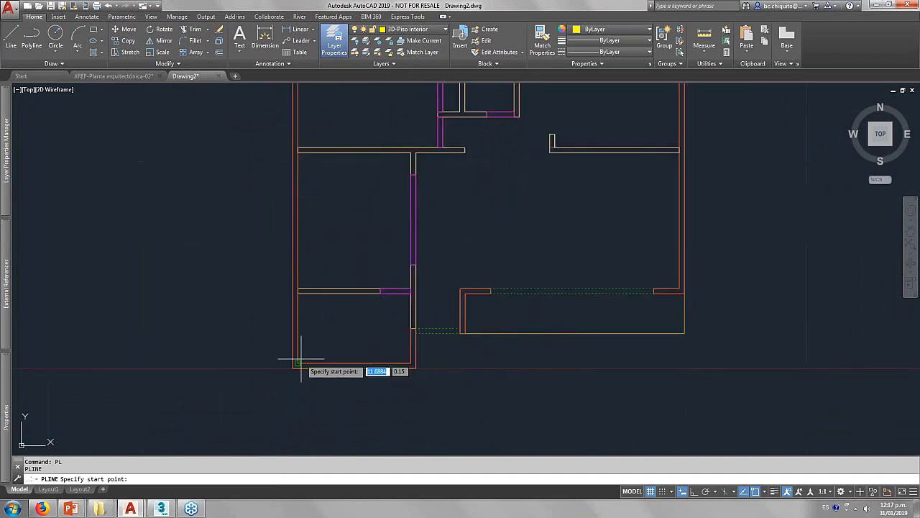
pyautogui.click(295, 365)
pyautogui.scroll(2, 329, 201)
pyautogui.scroll(2, 267, 251)
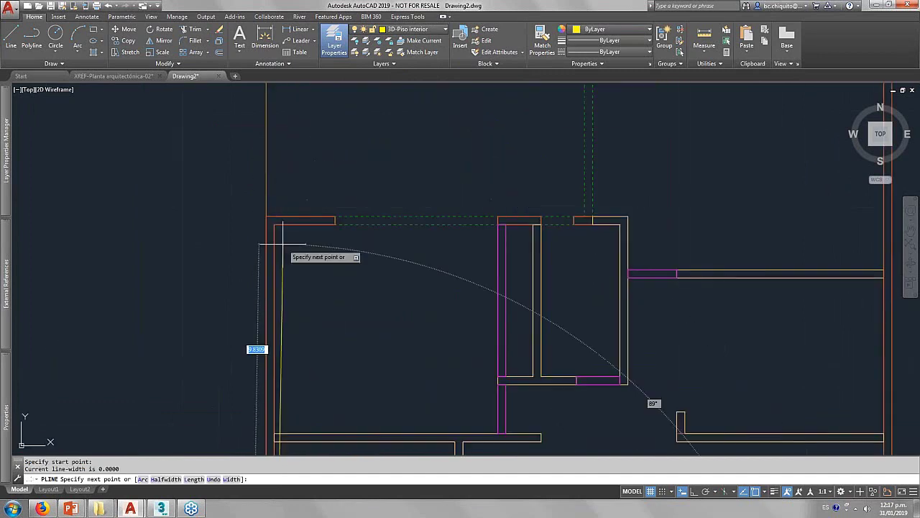
pyautogui.click(272, 223)
pyautogui.scroll(2, 349, 230)
pyautogui.scroll(2, 261, 263)
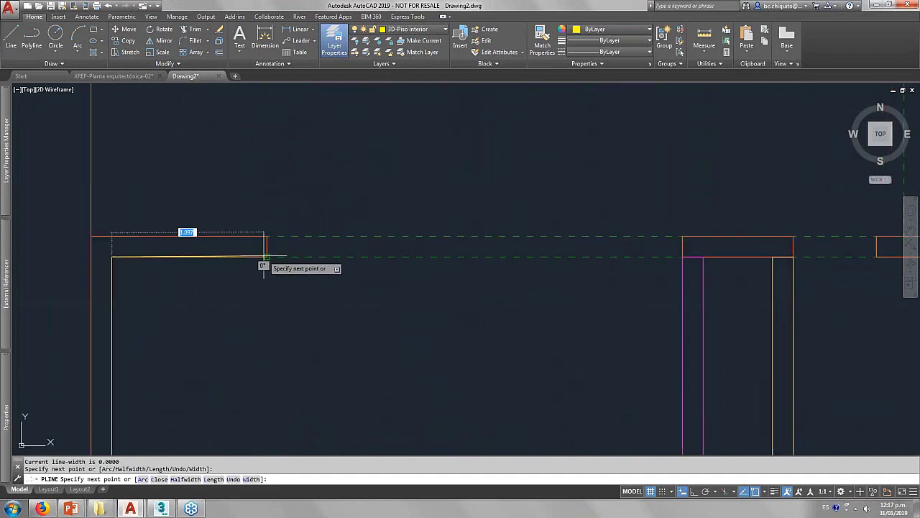
pyautogui.click(267, 238)
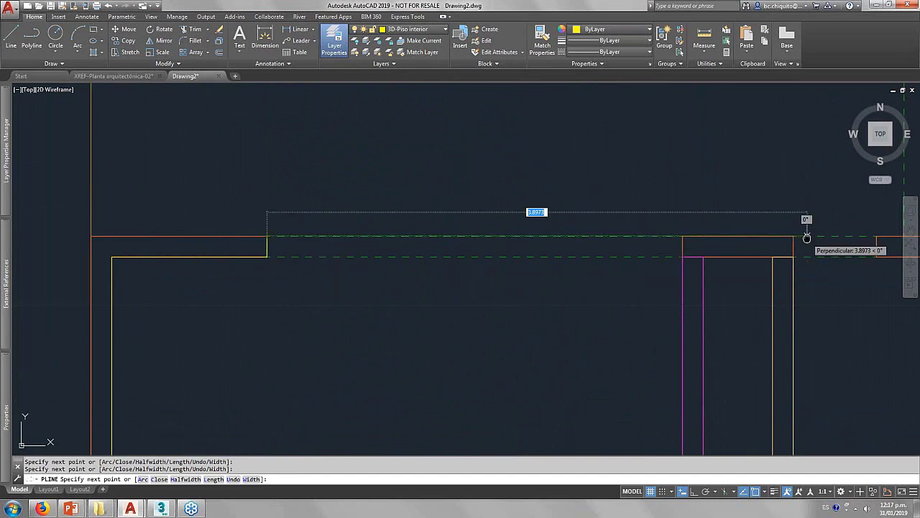
pyautogui.moveTo(688, 216); pyautogui.dragTo(324, 248, button='middle')
pyautogui.click(318, 267)
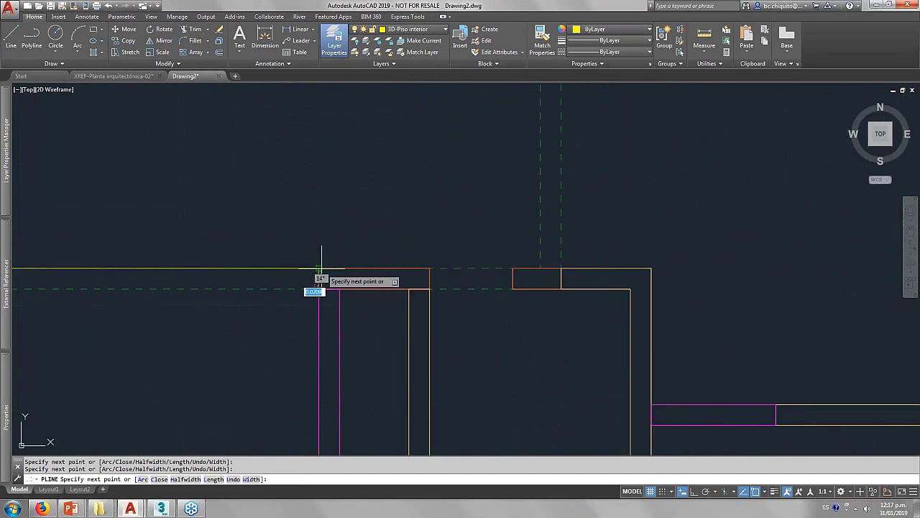
pyautogui.click(561, 289)
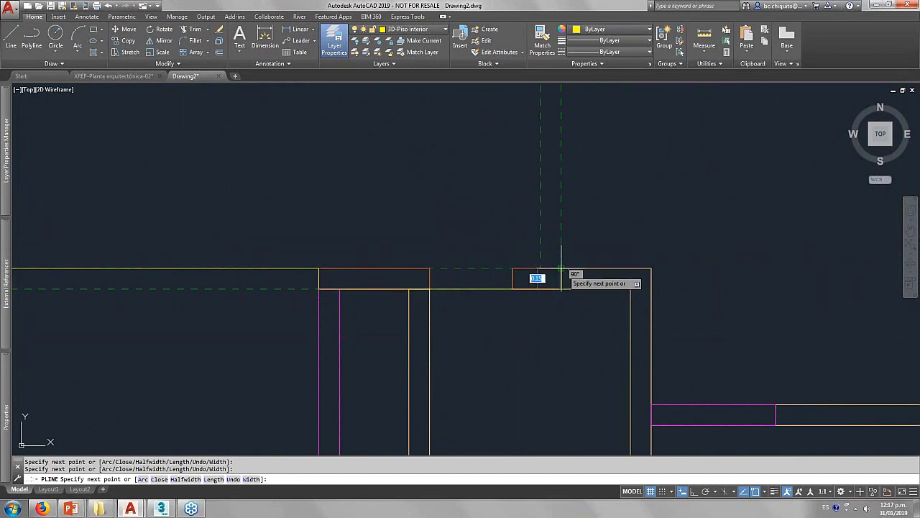
pyautogui.click(545, 268)
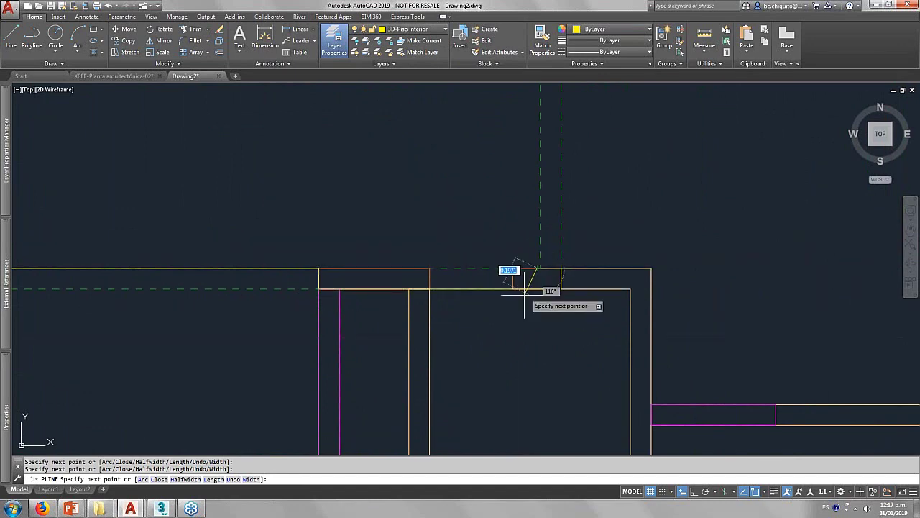
pyautogui.scroll(-2, 515, 288)
pyautogui.moveTo(532, 125); pyautogui.dragTo(477, 222, button='middle')
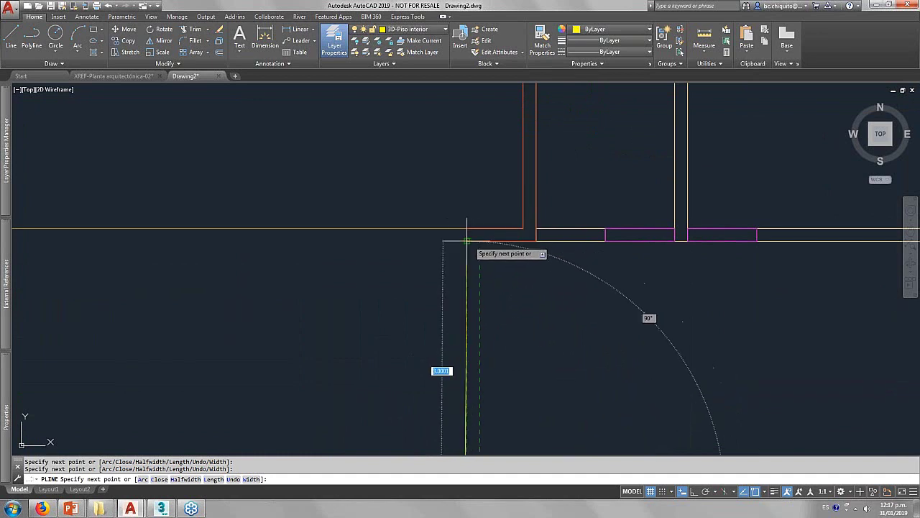
# Continue the interior outline through the remaining inner wall corners and end the polyline.
pyautogui.click(468, 240)
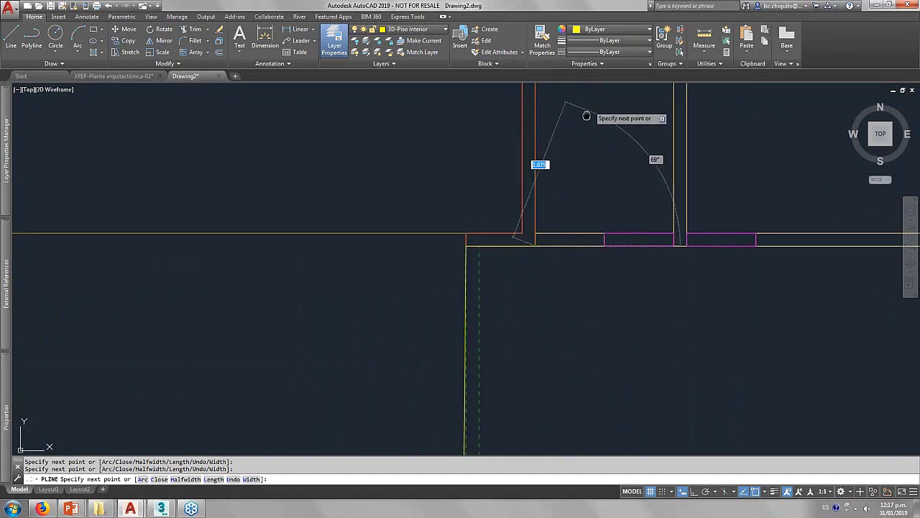
pyautogui.scroll(3, 445, 303)
pyautogui.click(445, 303)
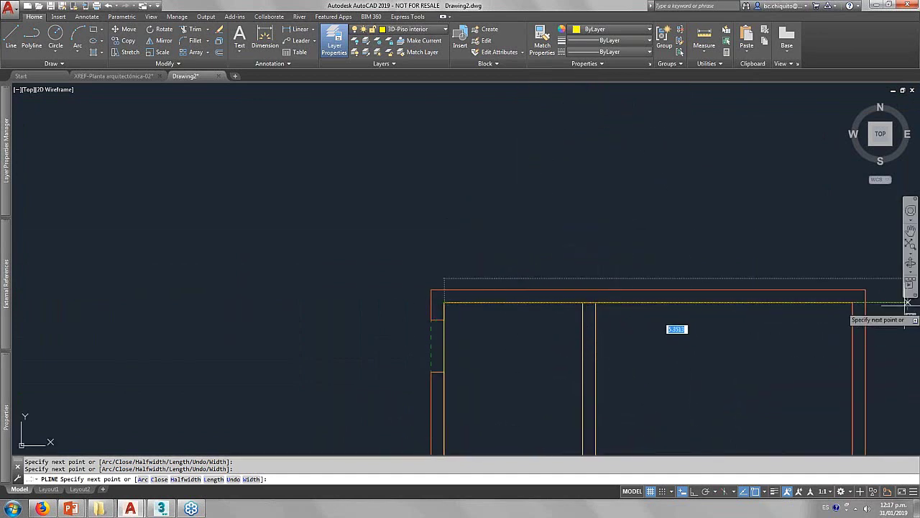
pyautogui.click(854, 303)
pyautogui.moveTo(781, 312)
pyautogui.mouseDown(button='middle')
pyautogui.moveTo(602, 123)
pyautogui.moveTo(517, 86)
pyautogui.moveTo(558, 292)
pyautogui.mouseUp(button='middle')
pyautogui.scroll(4, 503, 252)
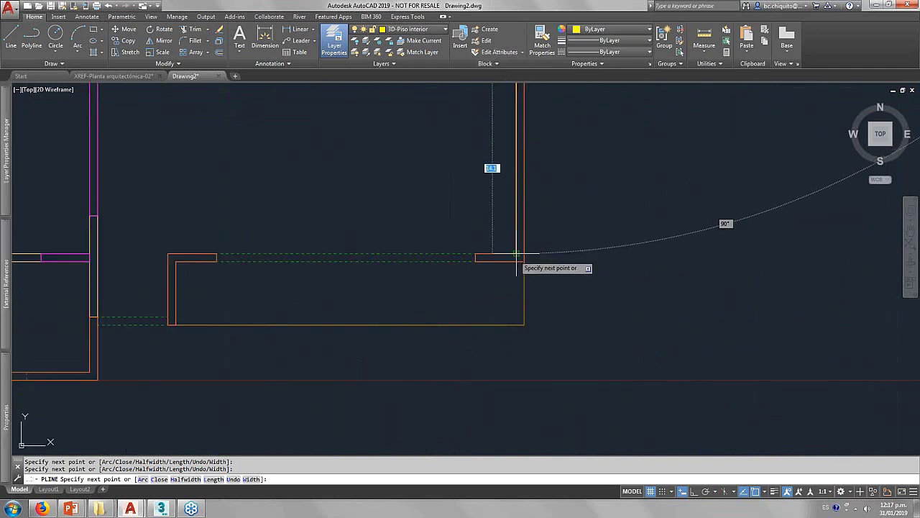
pyautogui.click(515, 253)
pyautogui.click(168, 253)
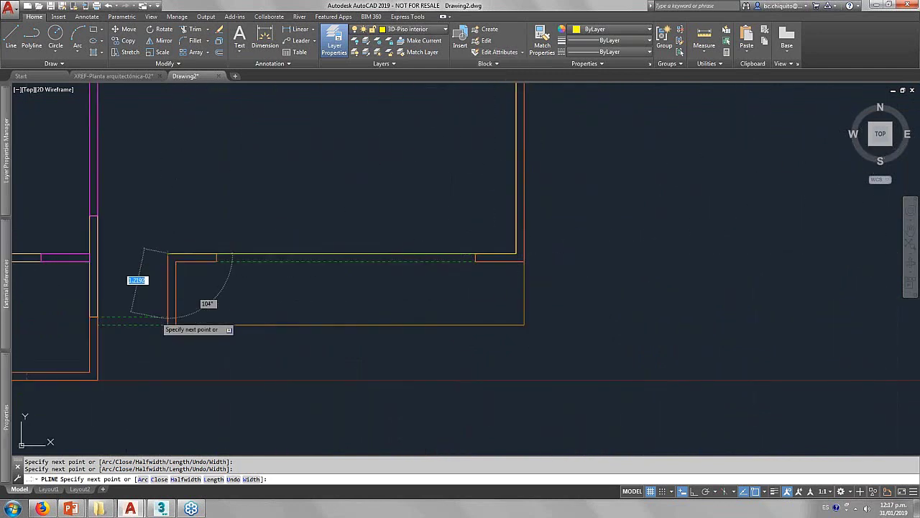
pyautogui.moveTo(165, 317); pyautogui.dragTo(387, 329, button='middle')
pyautogui.scroll(2, 387, 329)
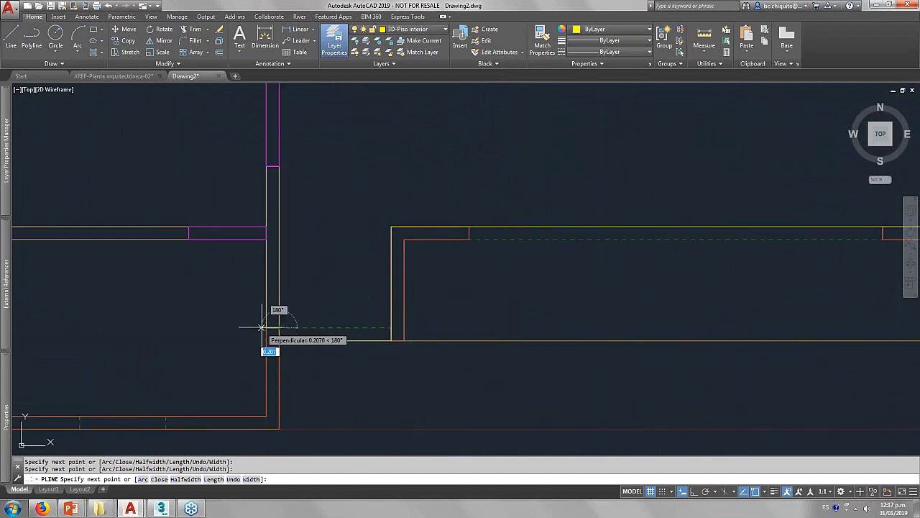
pyautogui.scroll(2, 266, 337)
pyautogui.moveTo(267, 337); pyautogui.dragTo(475, 282, button='middle')
pyautogui.click(475, 405)
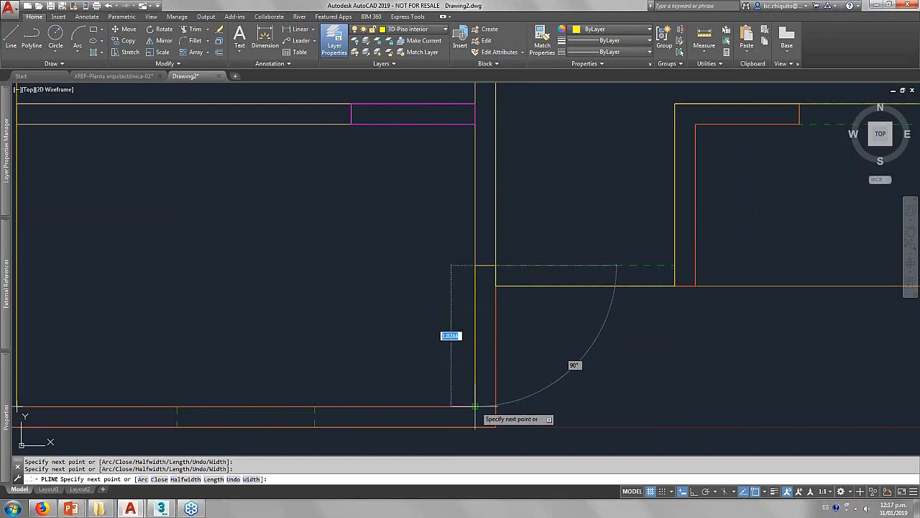
pyautogui.scroll(-3, 382, 363)
pyautogui.scroll(1, 456, 366)
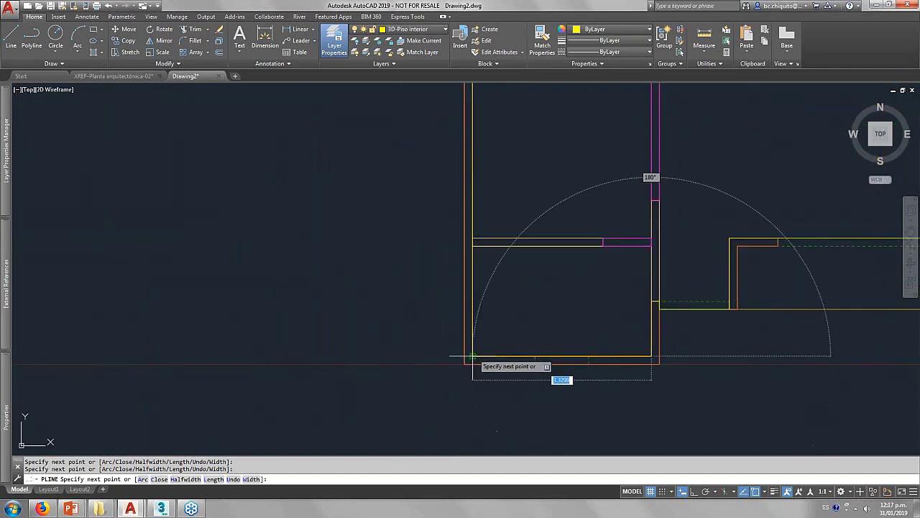
pyautogui.scroll(-5, 391, 333)
pyautogui.press('Escape')
# Select the interior floor polyline and grab a corner grip to adjust it.
pyautogui.scroll(5, 432, 179)
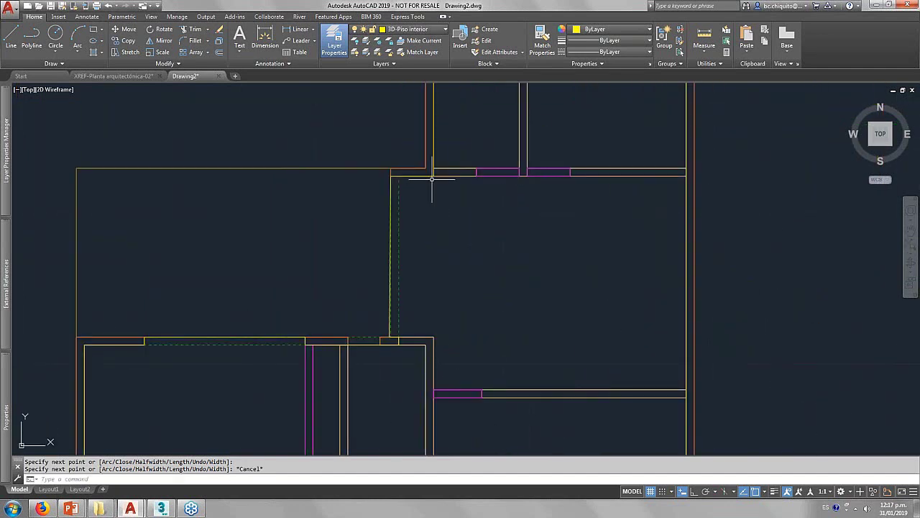
pyautogui.click(348, 338)
pyautogui.scroll(2, 349, 335)
pyautogui.scroll(2, 411, 349)
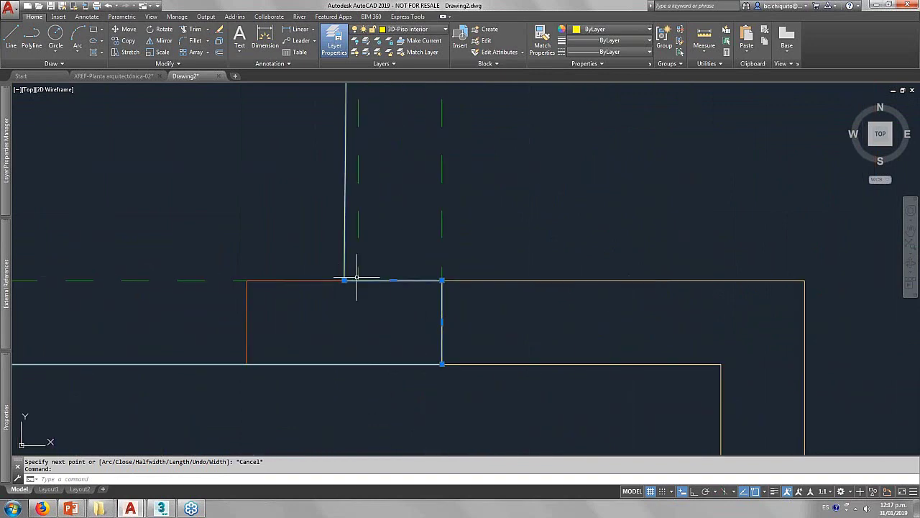
pyautogui.click(344, 280)
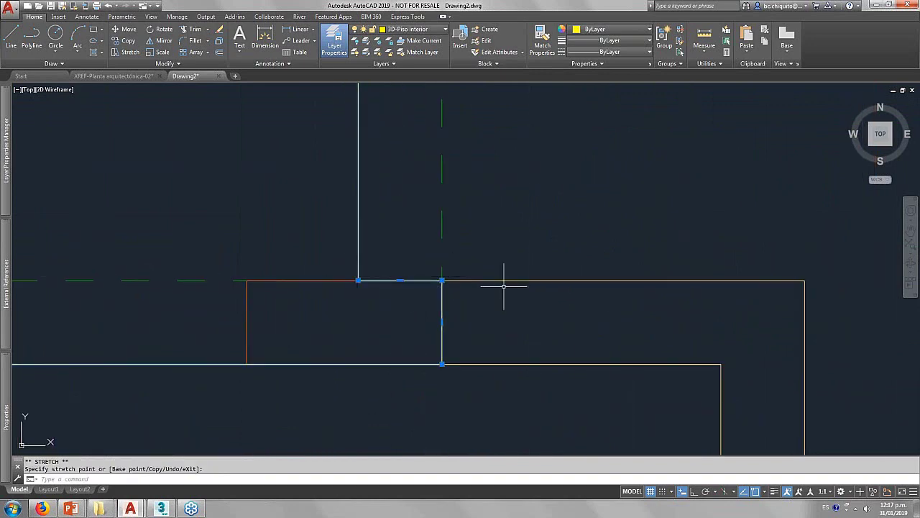
pyautogui.scroll(-3, 513, 266)
pyautogui.scroll(-2, 513, 267)
pyautogui.scroll(-2, 514, 267)
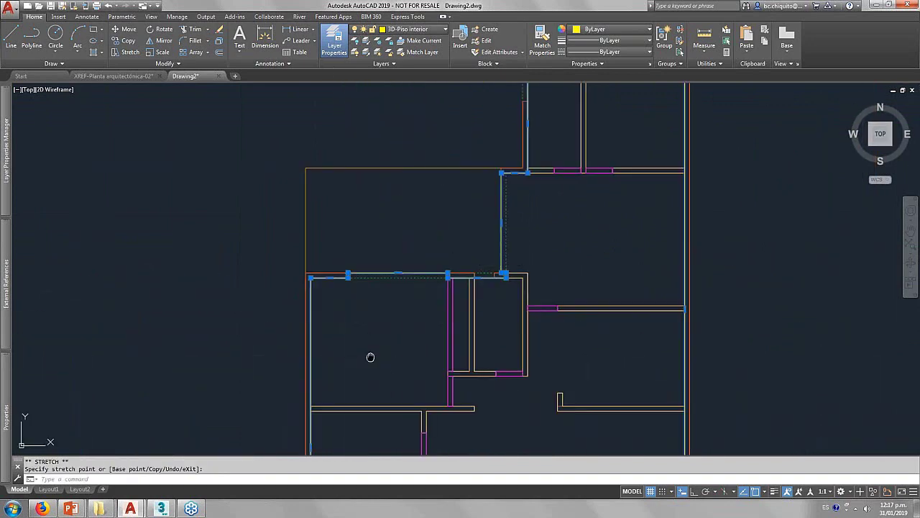
pyautogui.moveTo(371, 356); pyautogui.dragTo(328, 301, button='middle')
pyautogui.scroll(-3, 366, 376)
pyautogui.scroll(3, 359, 422)
# Clear the selection and make 3D-Piso terraza the current layer.
pyautogui.press('Escape')
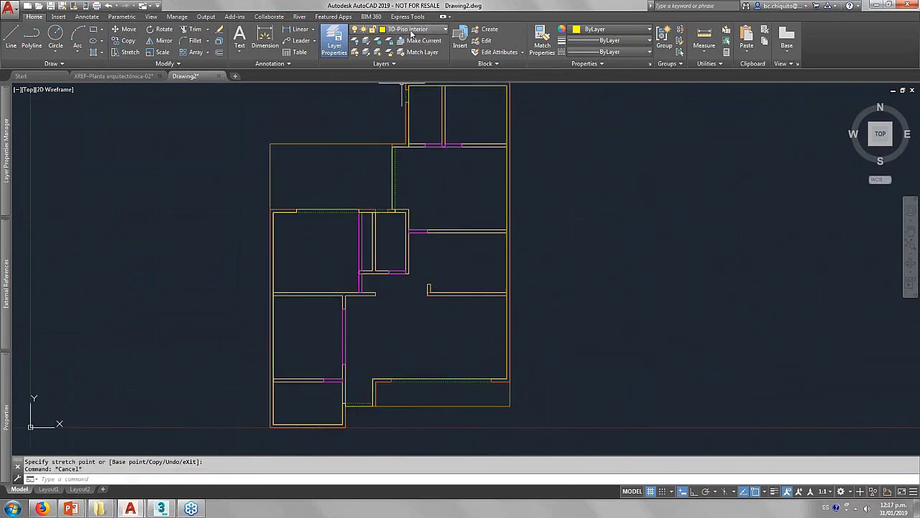
pyautogui.click(407, 29)
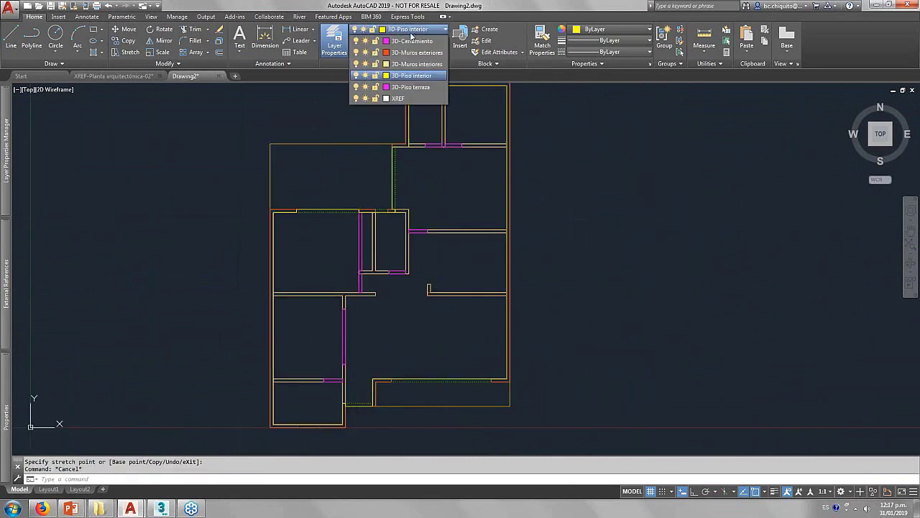
pyautogui.click(421, 88)
# Create boundary polylines by picking inside the top-left room and the bottom terrace.
pyautogui.press('Return')
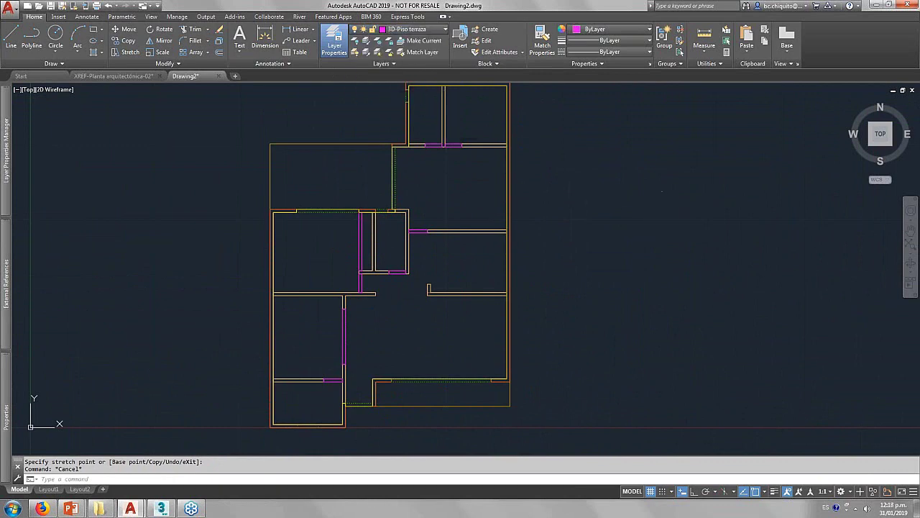
pyautogui.write('BO')
pyautogui.click(526, 192)
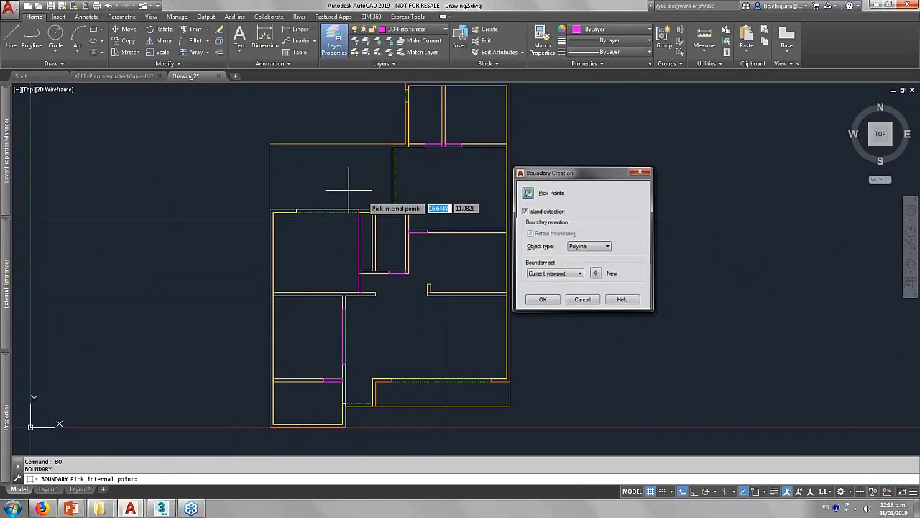
pyautogui.click(319, 195)
pyautogui.click(432, 387)
pyautogui.press('Return')
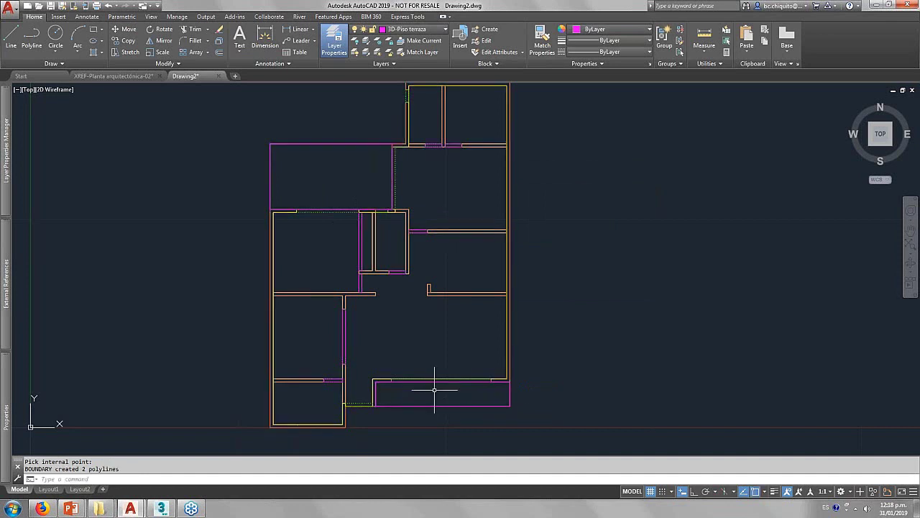
pyautogui.click(424, 406)
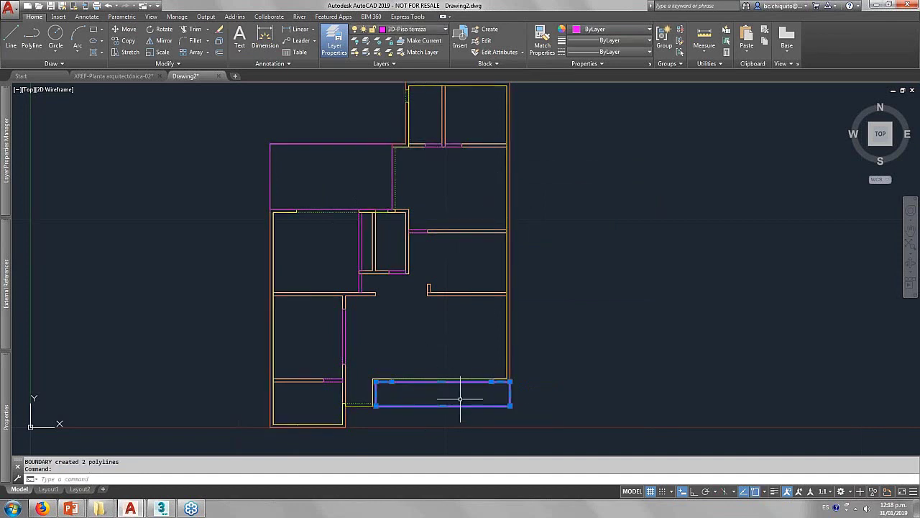
pyautogui.press('Escape')
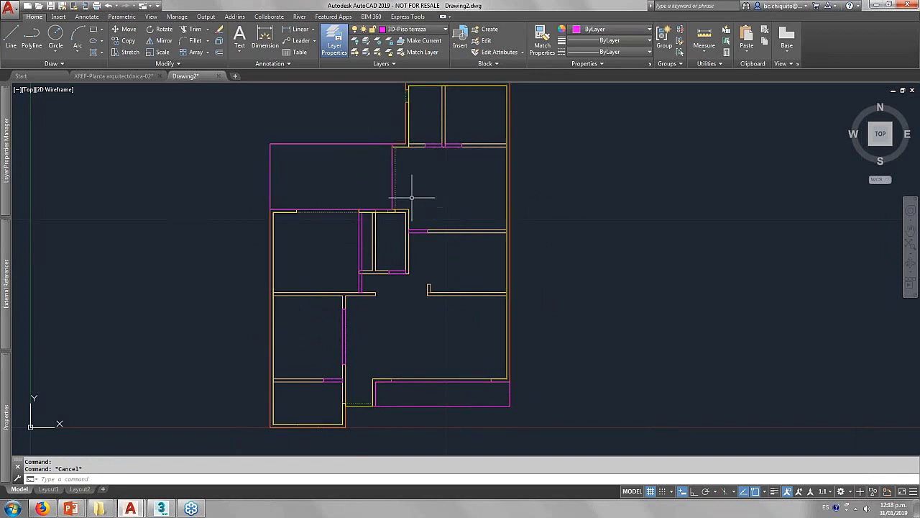
# Compare the wall corner with the original XREF-Planta arquitectónica-02 drawing, then return to Drawing2.
pyautogui.scroll(2, 417, 189)
pyautogui.scroll(3, 401, 232)
pyautogui.scroll(3, 357, 262)
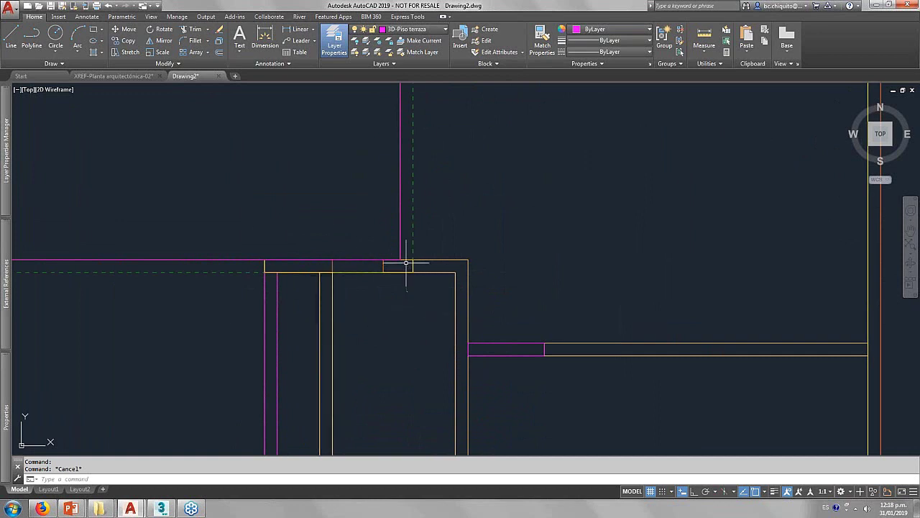
pyautogui.scroll(2, 406, 263)
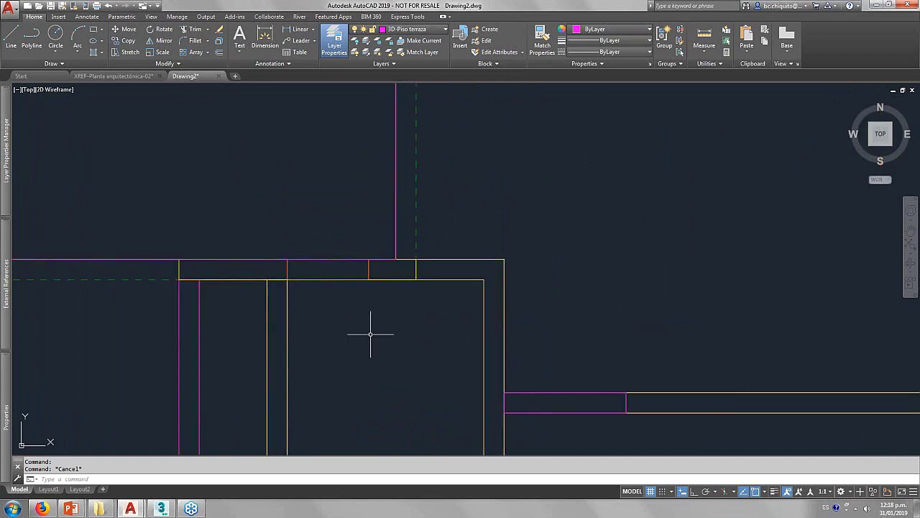
pyautogui.scroll(-2, 368, 336)
pyautogui.scroll(-3, 381, 274)
pyautogui.scroll(3, 389, 216)
pyautogui.click(375, 228)
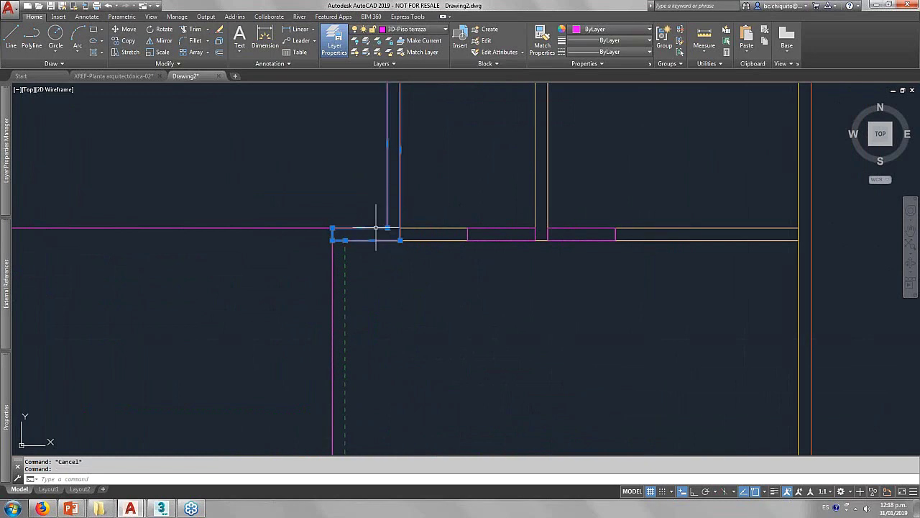
pyautogui.scroll(4, 341, 227)
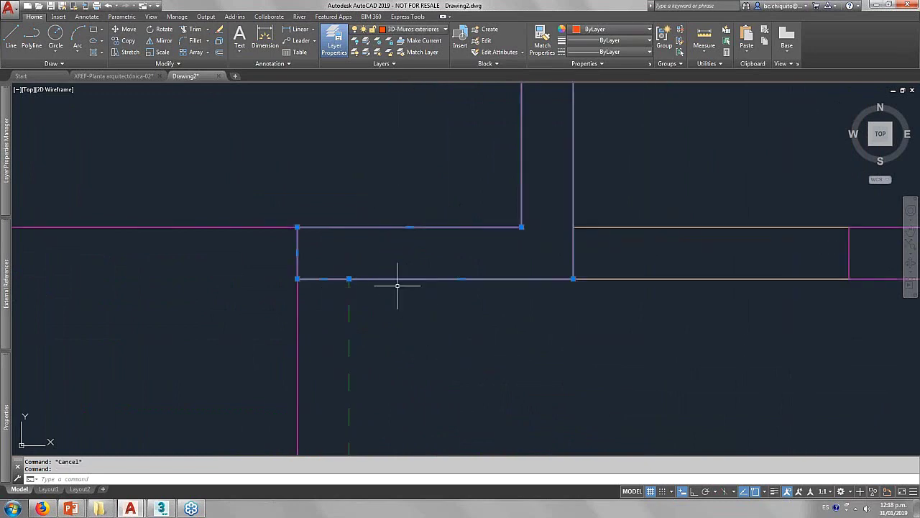
pyautogui.click(110, 76)
pyautogui.scroll(-5, 302, 330)
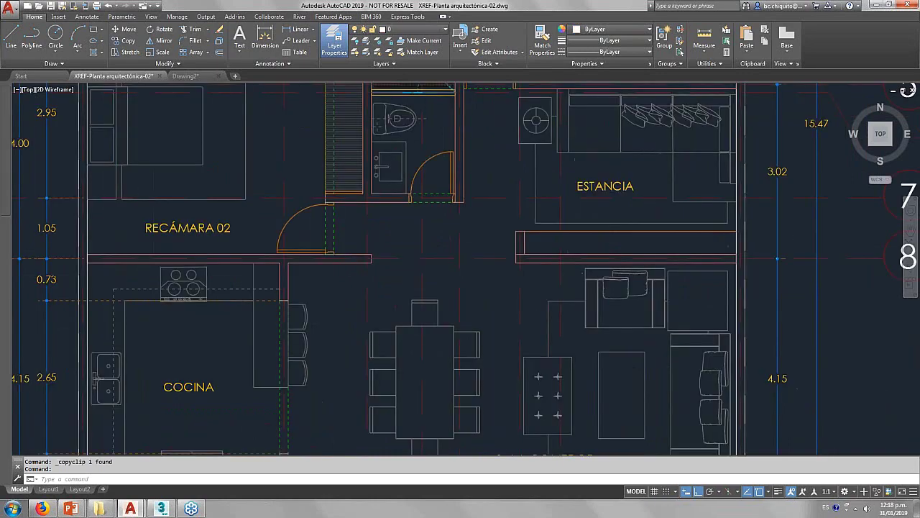
pyautogui.scroll(3, 364, 122)
pyautogui.scroll(4, 364, 115)
pyautogui.click(321, 255)
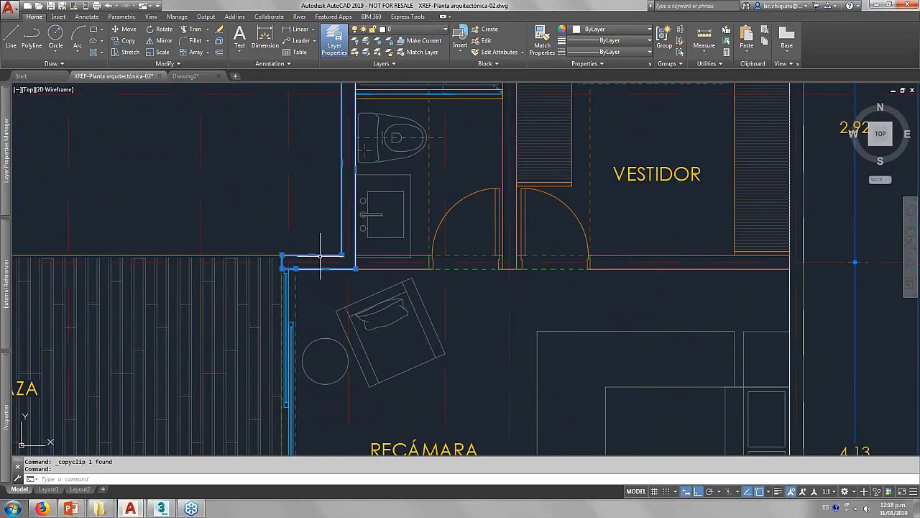
pyautogui.click(186, 75)
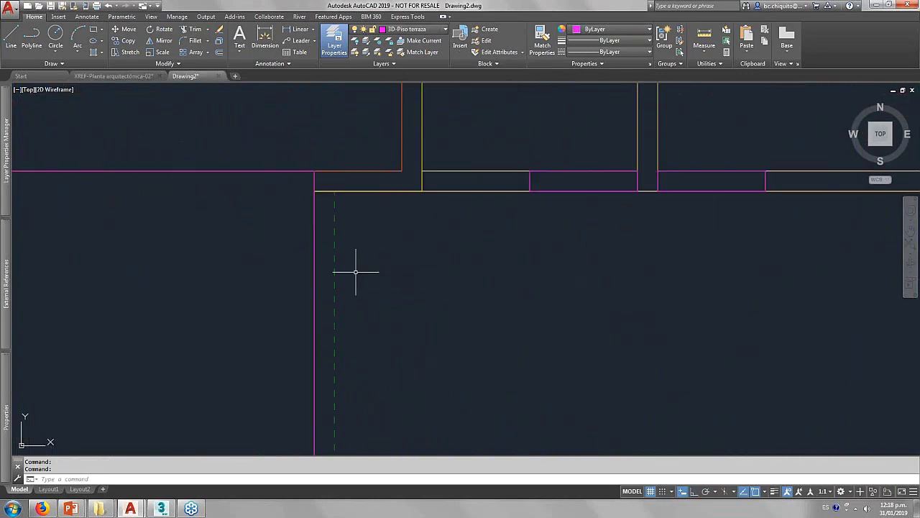
# Select the exterior wall polyline at the corner beside the terrace.
pyautogui.scroll(-5, 338, 333)
pyautogui.scroll(2, 339, 332)
pyautogui.scroll(2, 336, 317)
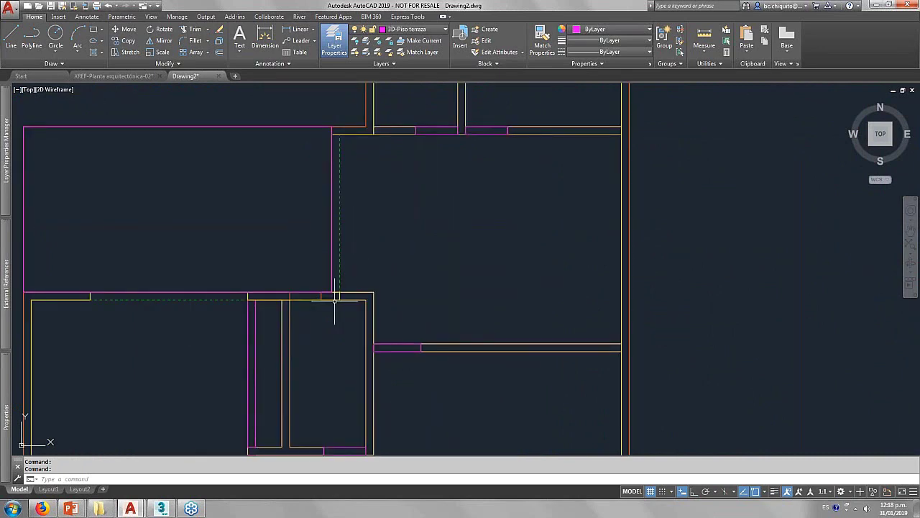
pyautogui.scroll(3, 328, 291)
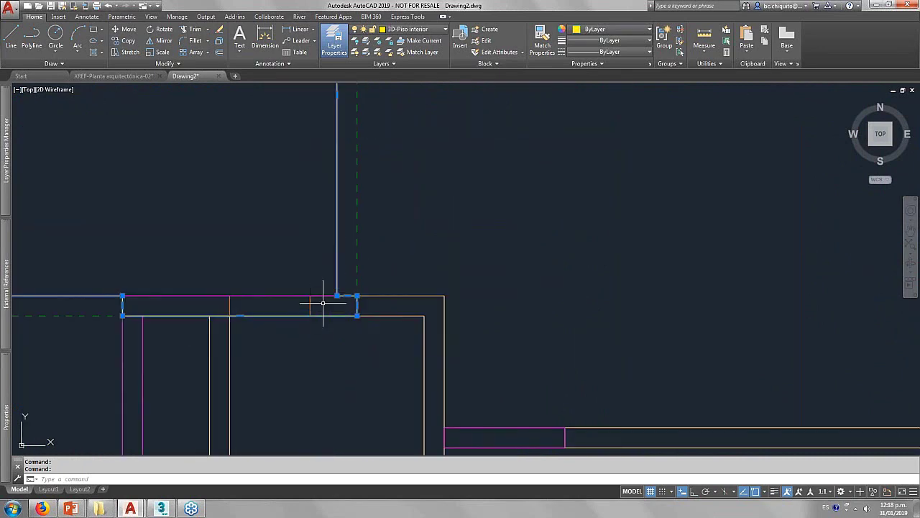
pyautogui.press('Escape')
pyautogui.click(310, 306)
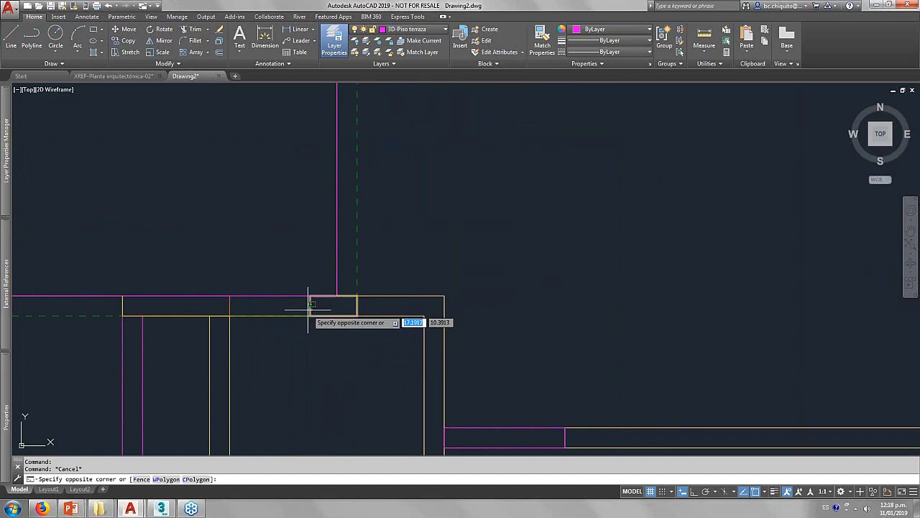
pyautogui.click(312, 305)
pyautogui.press('Escape')
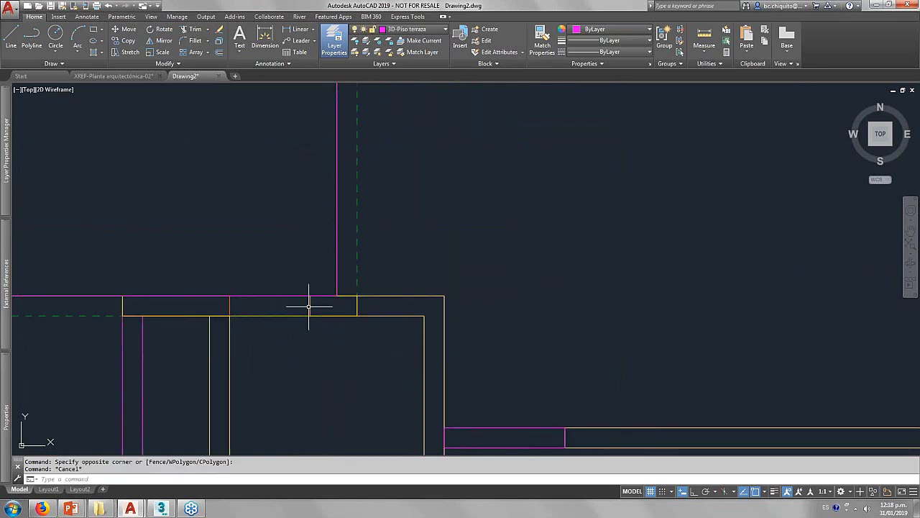
pyautogui.click(313, 302)
pyautogui.click(312, 305)
# Add a new vertex on the wall line using the grip's Add Vertex option.
pyautogui.scroll(2, 316, 305)
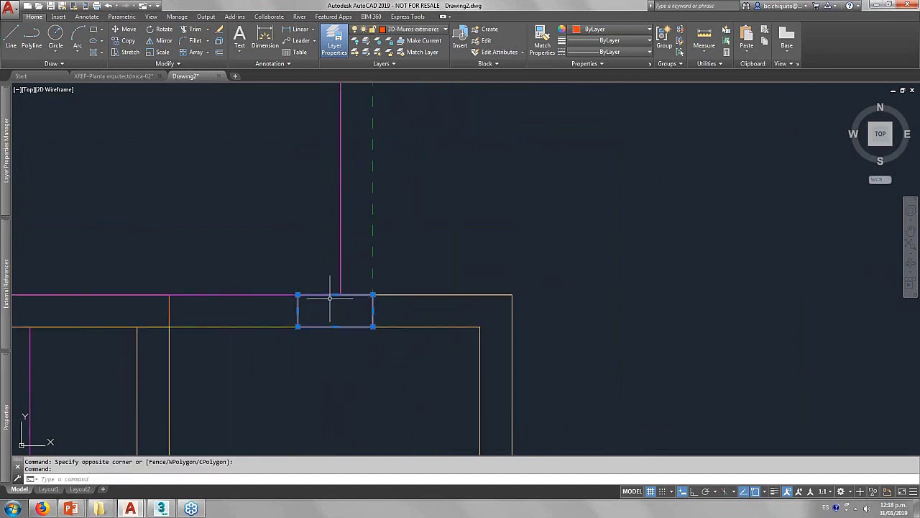
pyautogui.scroll(2, 335, 302)
pyautogui.click(338, 292)
pyautogui.rightClick(338, 293)
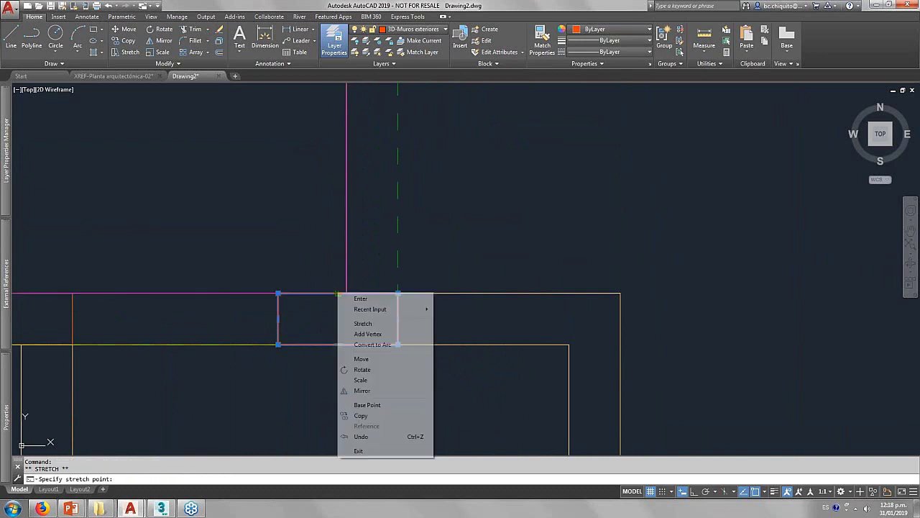
pyautogui.click(369, 336)
pyautogui.scroll(2, 336, 277)
pyautogui.scroll(4, 379, 337)
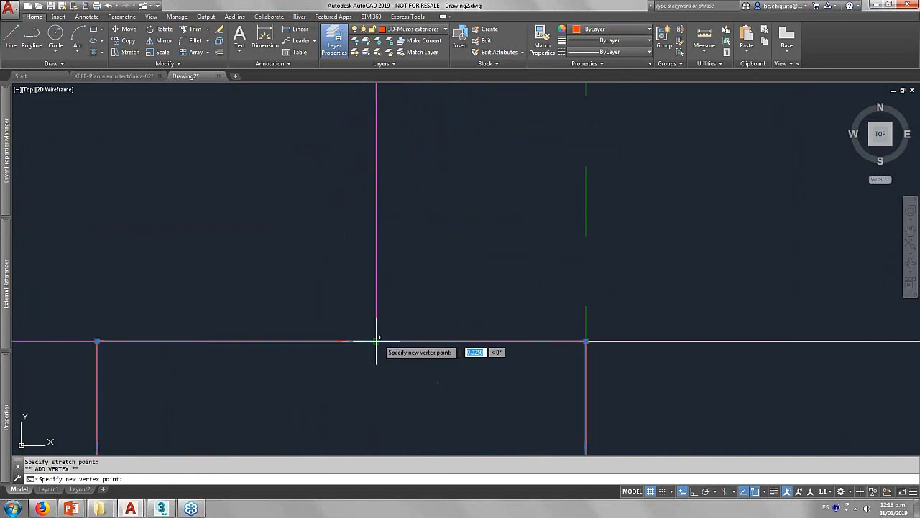
pyautogui.click(379, 337)
pyautogui.scroll(-2, 370, 249)
pyautogui.scroll(-2, 405, 427)
pyautogui.scroll(-3, 388, 395)
pyautogui.press('Escape')
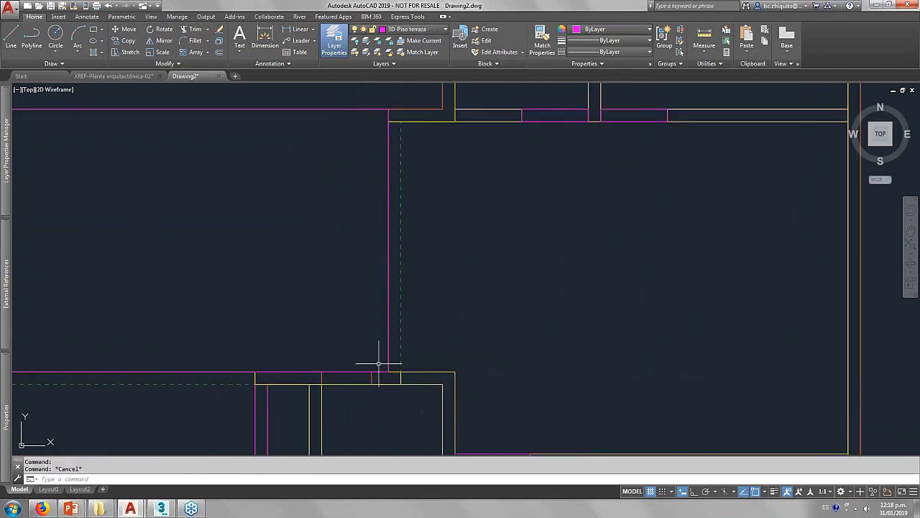
pyautogui.scroll(-3, 379, 363)
pyautogui.moveTo(407, 347); pyautogui.dragTo(402, 327, button='middle')
pyautogui.scroll(-2, 388, 280)
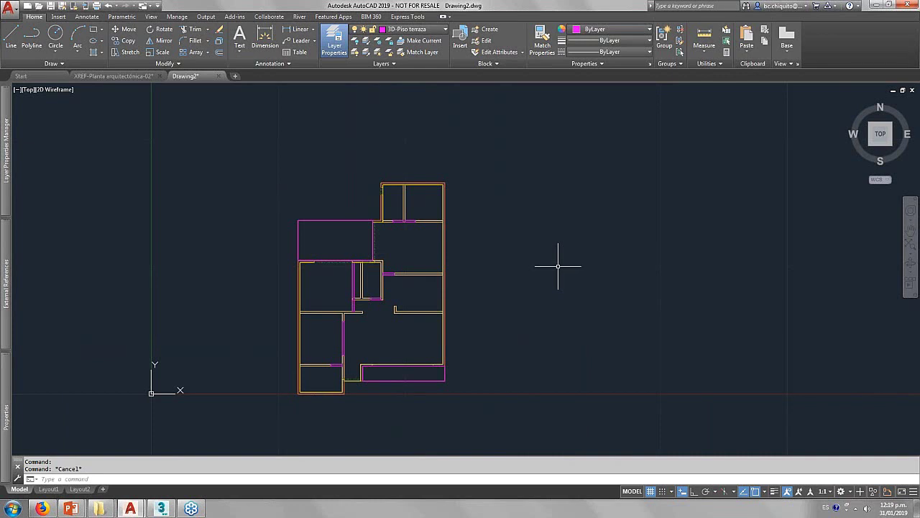
pyautogui.moveTo(325, 346); pyautogui.dragTo(319, 341, button='middle')
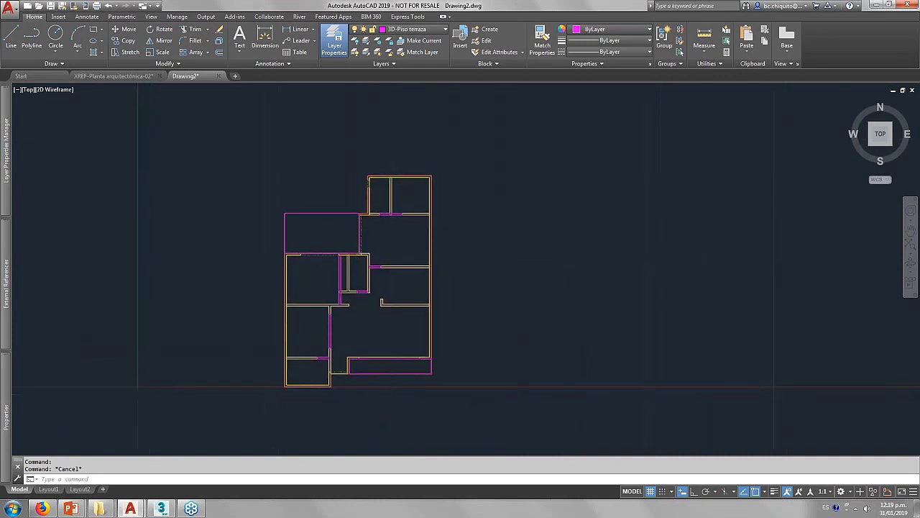
# Confirm Decimal length units with 0.0000 precision and Meters insertion scale.
pyautogui.scroll(2, 326, 316)
pyautogui.write('unoi')
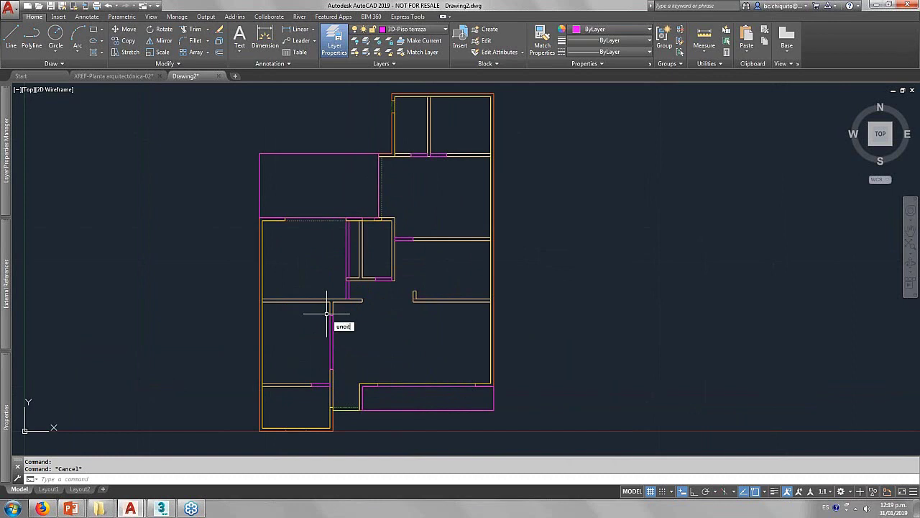
pyautogui.press('BackSpace')
pyautogui.press('BackSpace')
pyautogui.press('BackSpace')
pyautogui.write('it')
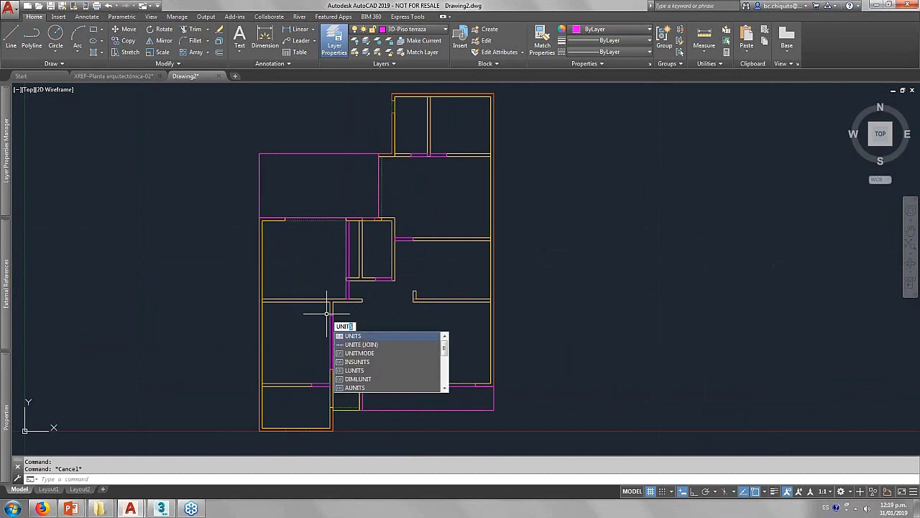
pyautogui.press('Return')
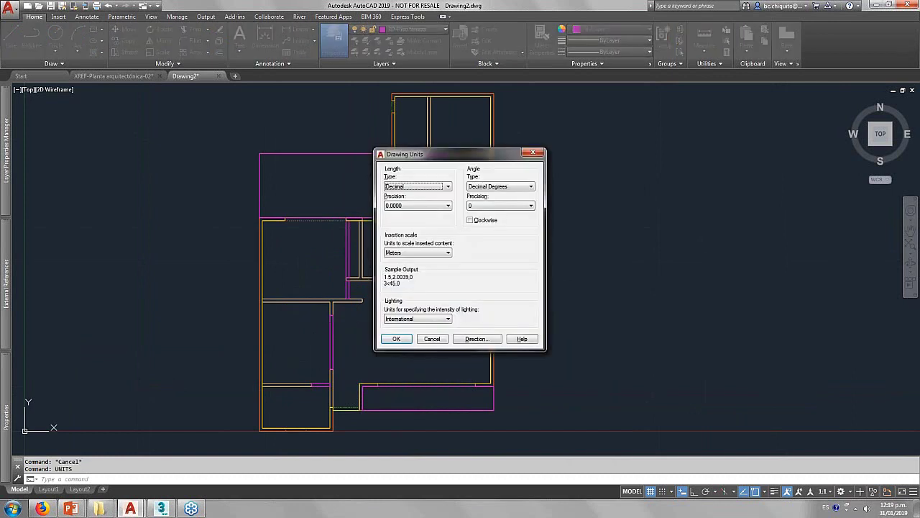
pyautogui.click(395, 340)
pyautogui.write('purge')
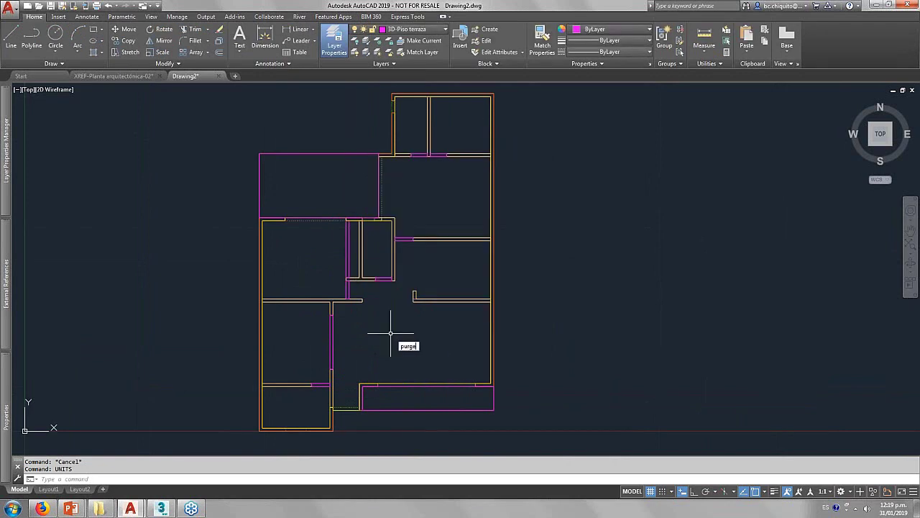
# Purge all unused items, including the Annotative dimension style.
pyautogui.press('Return')
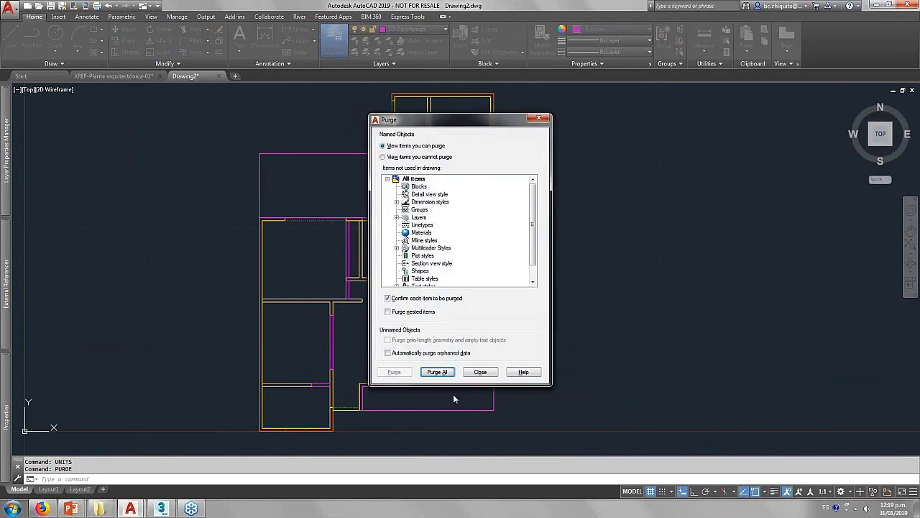
pyautogui.click(438, 372)
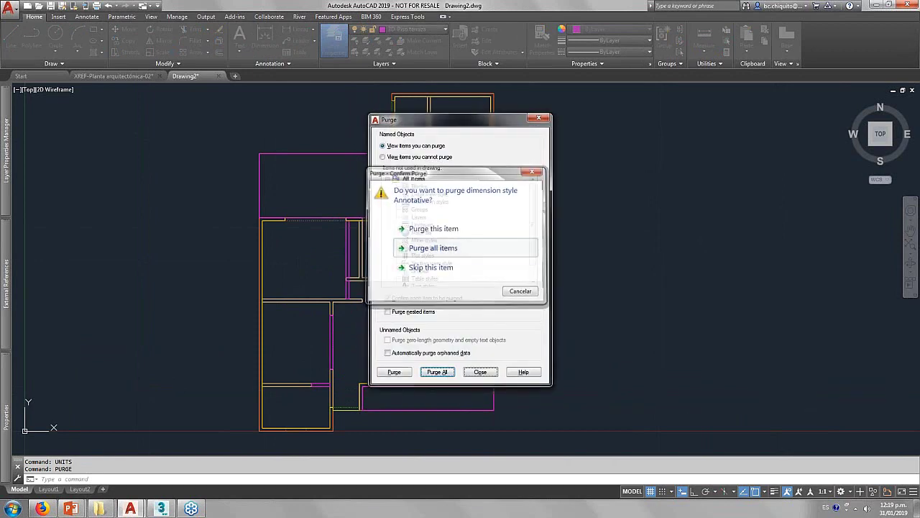
pyautogui.click(478, 248)
pyautogui.click(480, 371)
# Run AUDIT with error fixing, which reports 0 errors found.
pyautogui.write('au')
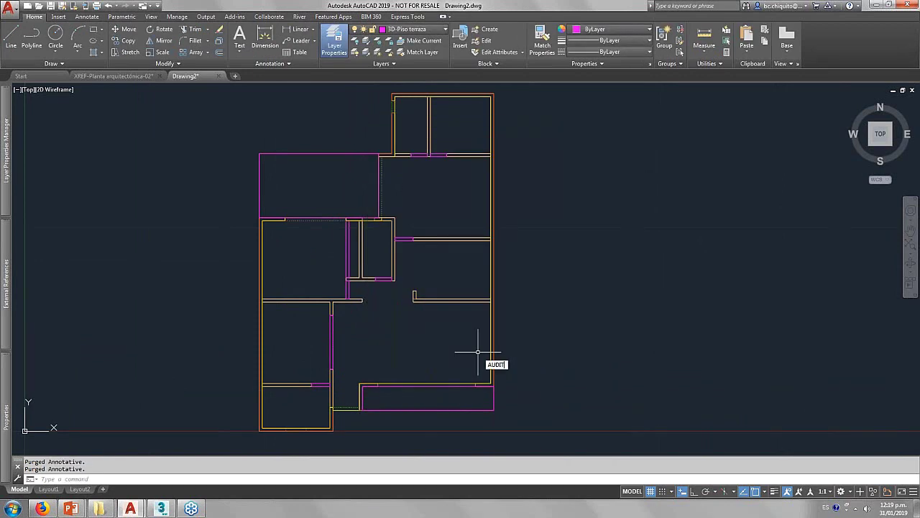
pyautogui.press('Return')
pyautogui.write('y')
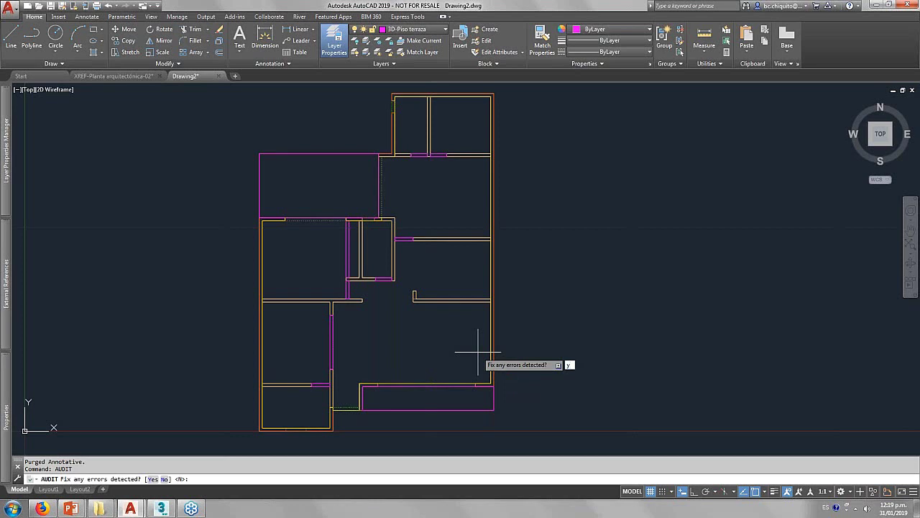
pyautogui.press('Return')
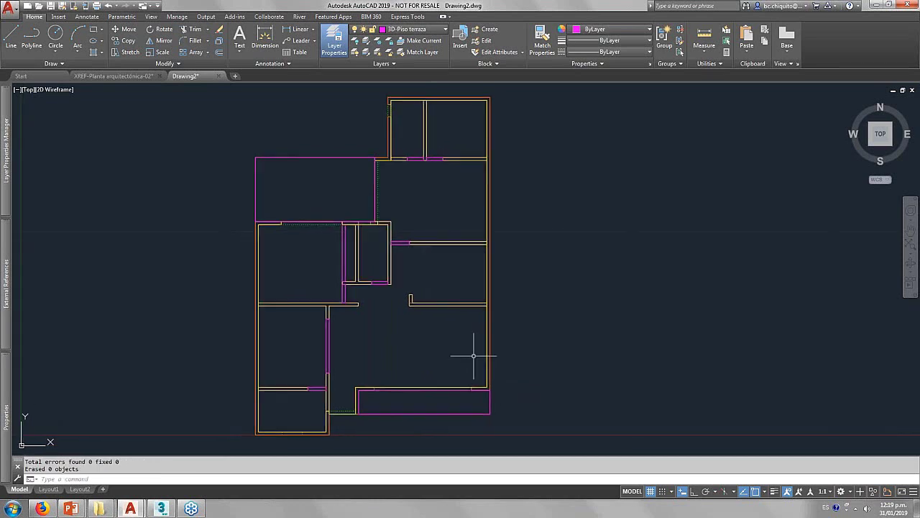
pyautogui.scroll(-2, 477, 353)
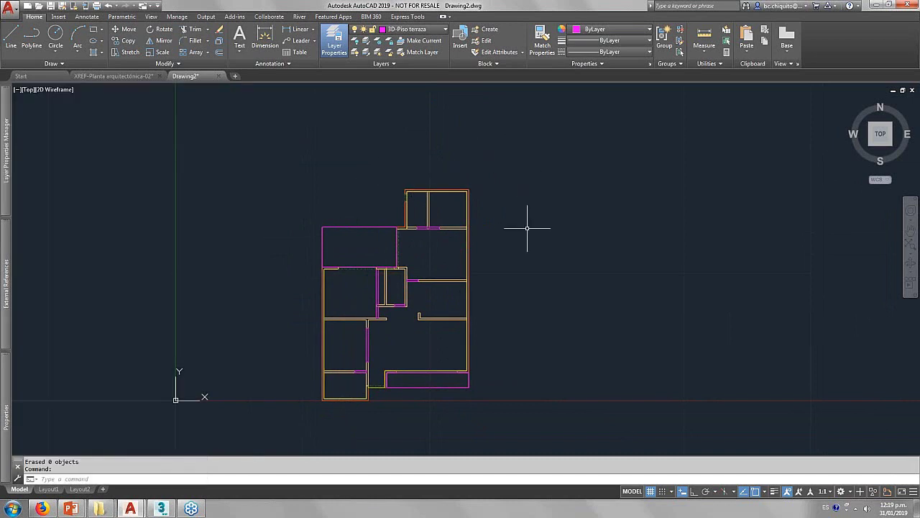
# Save the plan as 'Para modelo.dwg' in the AutoCAD - 3DsMax folder, then activate 3ds Max's Perspective viewport.
pyautogui.scroll(-2, 525, 246)
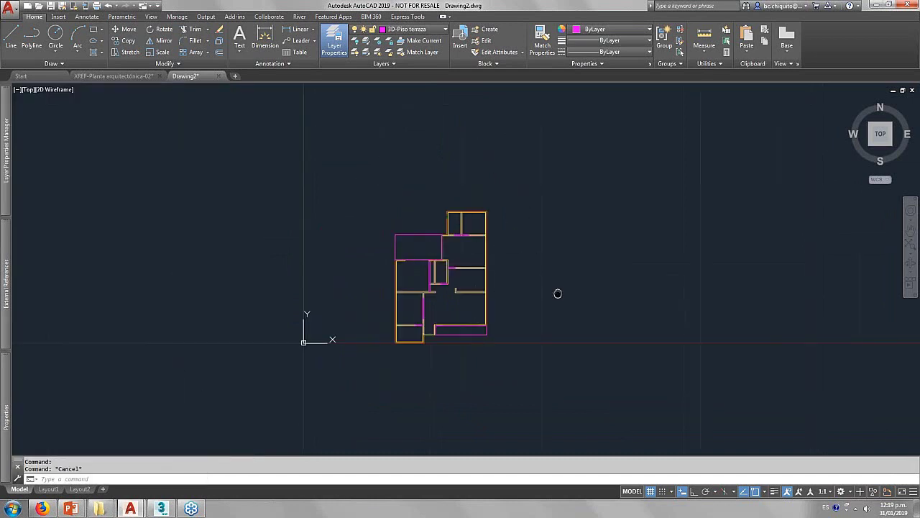
pyautogui.moveTo(558, 293); pyautogui.dragTo(518, 345, button='middle')
pyautogui.hotkey('ctrl', 'shift', 's')
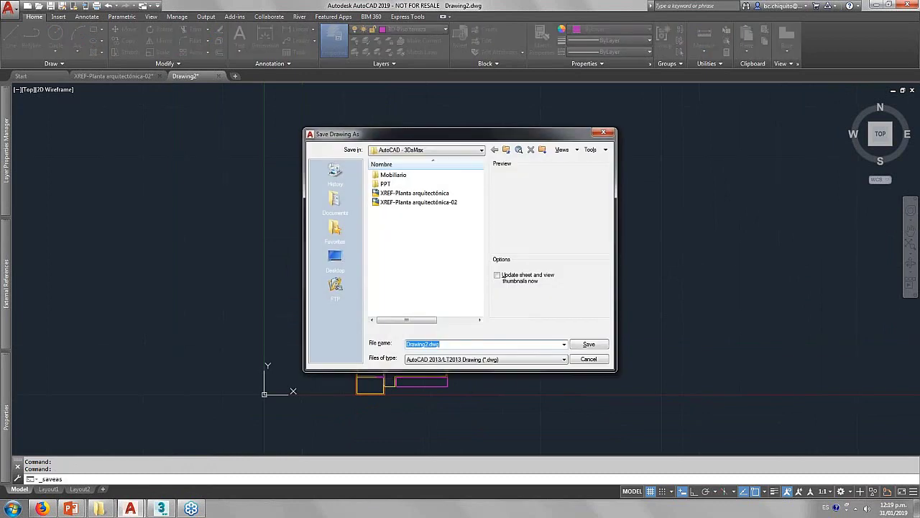
pyautogui.click(424, 149)
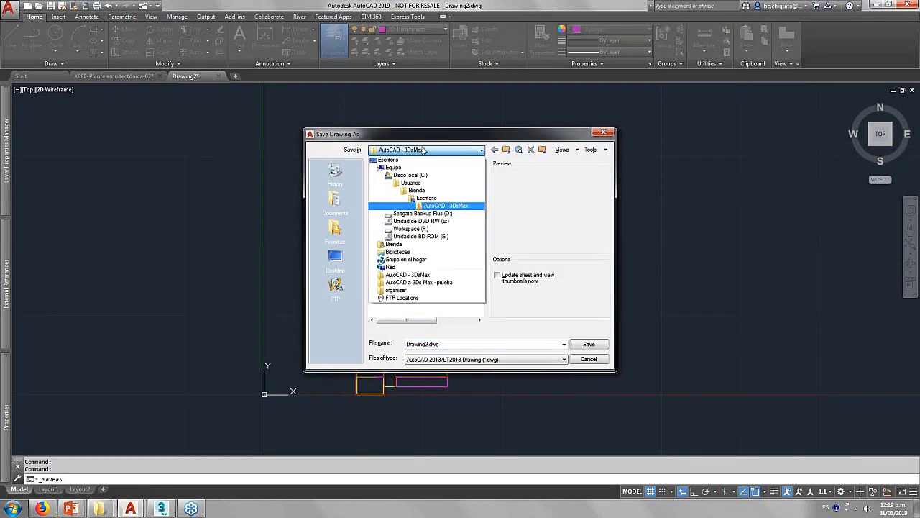
pyautogui.click(436, 207)
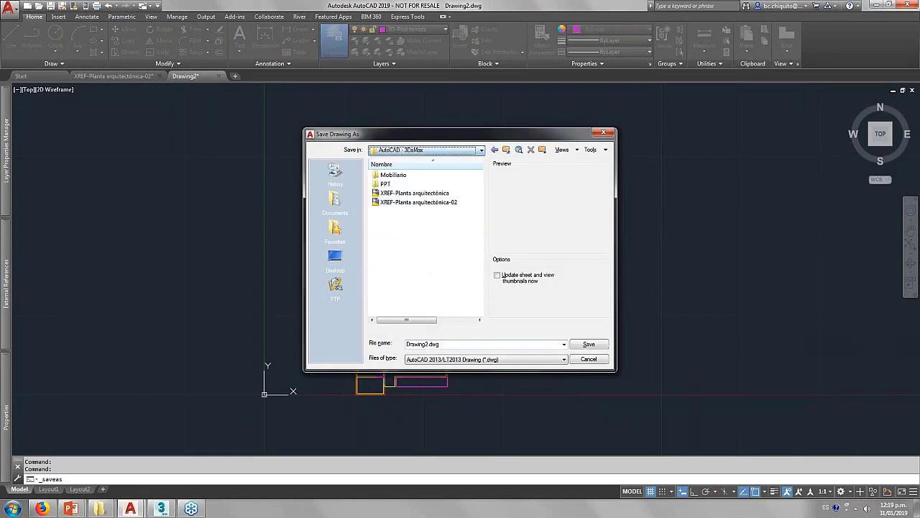
pyautogui.doubleClick(458, 344)
pyautogui.write('Para modelo')
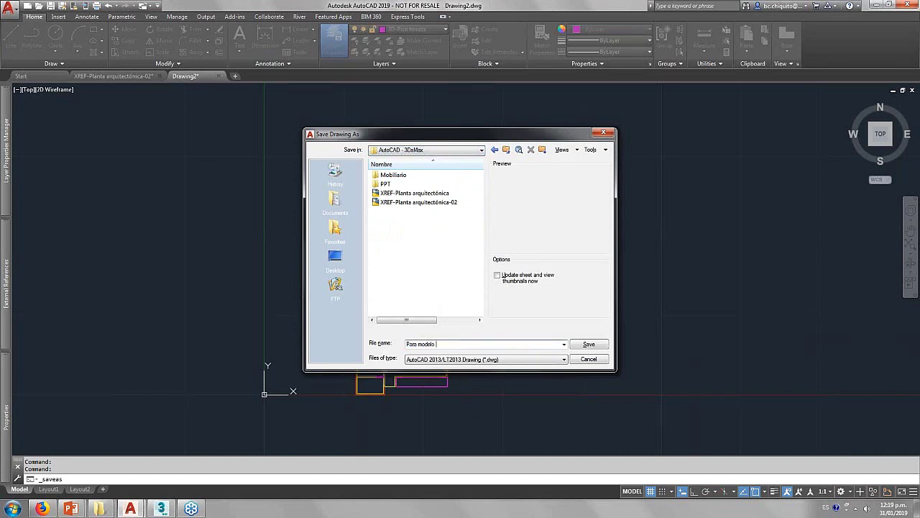
pyautogui.press('Return')
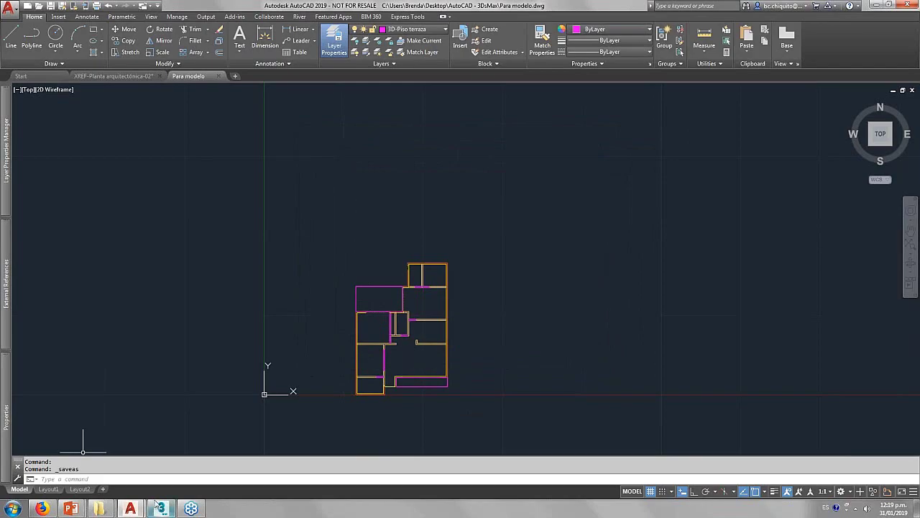
pyautogui.click(160, 508)
pyautogui.click(511, 337)
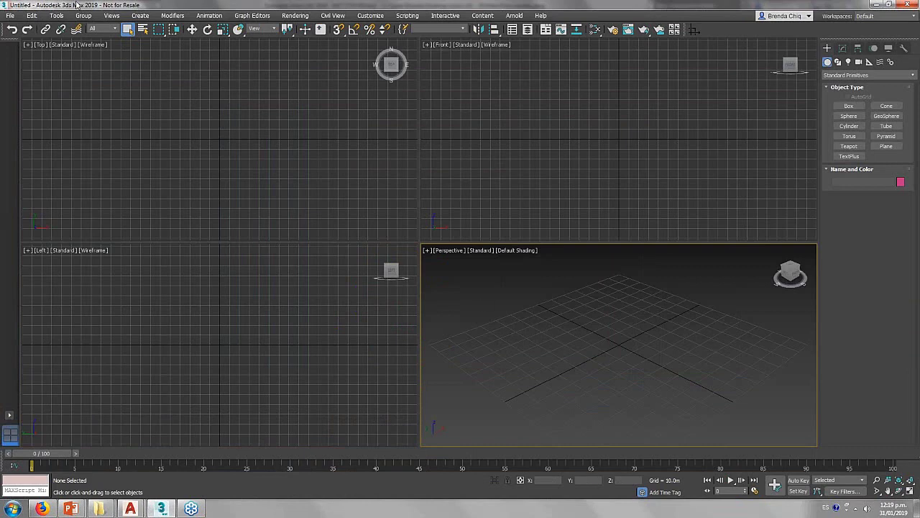
# Open the File menu in the empty 3ds Max scene to reach Import.
pyautogui.click(11, 15)
pyautogui.moveTo(43, 147)
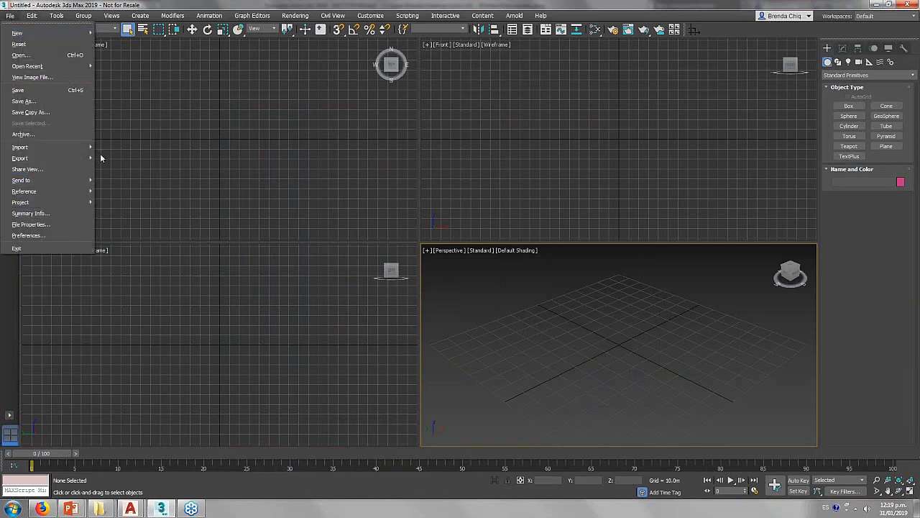
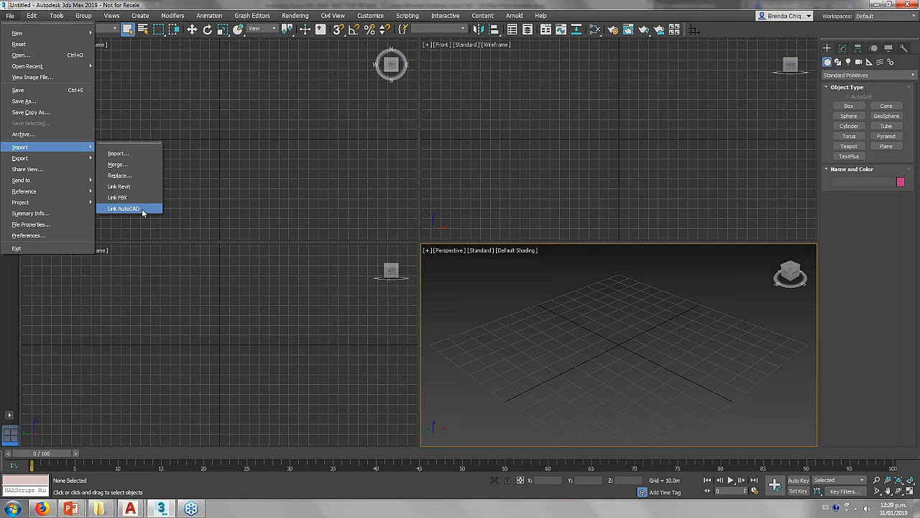
# Import Para modelo.dwg from the Prueba 310119 folder through File > Import.
pyautogui.click(134, 155)
pyautogui.click(266, 106)
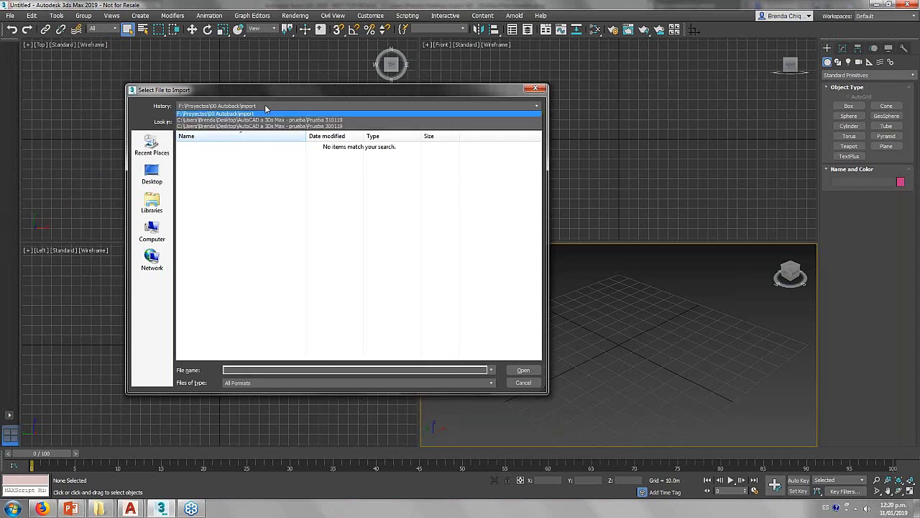
pyautogui.click(261, 121)
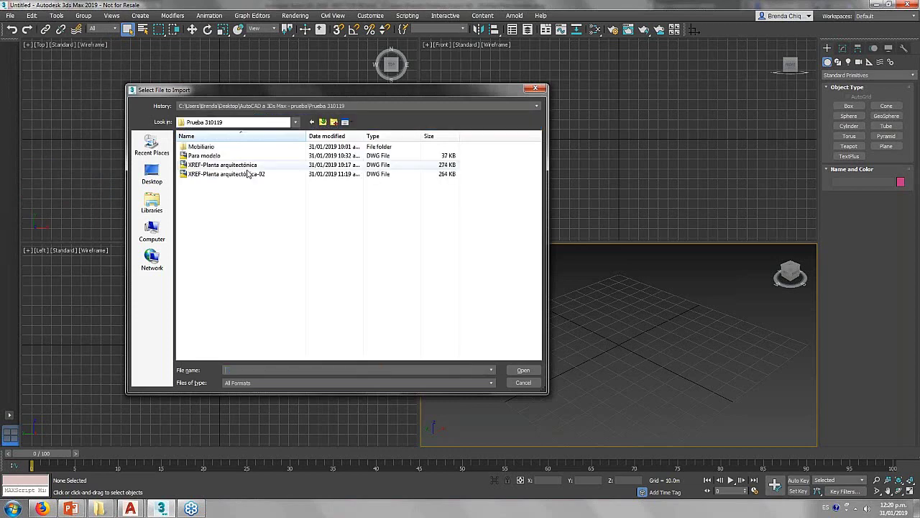
pyautogui.doubleClick(216, 156)
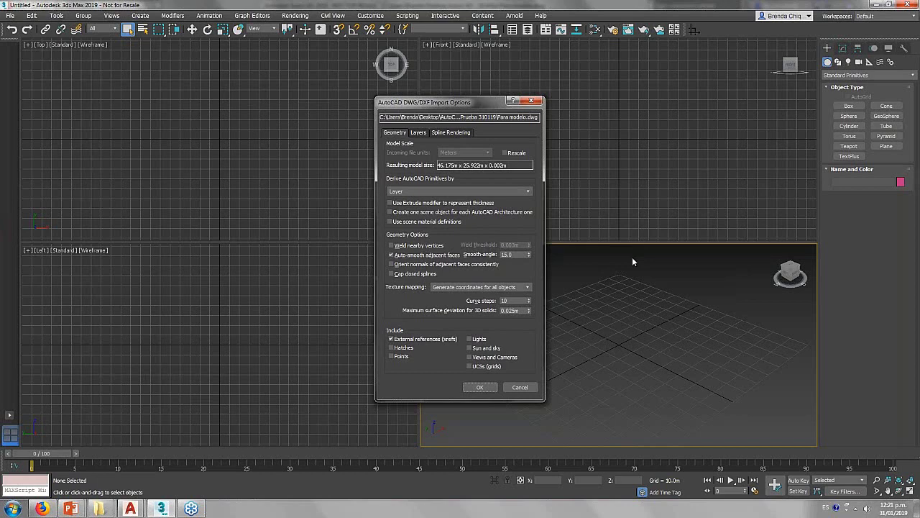
# Keep primitives derived by Layer and tick only the 3D layers, 3D-Cerramientos through 3D-Piso interior.
pyautogui.click(512, 192)
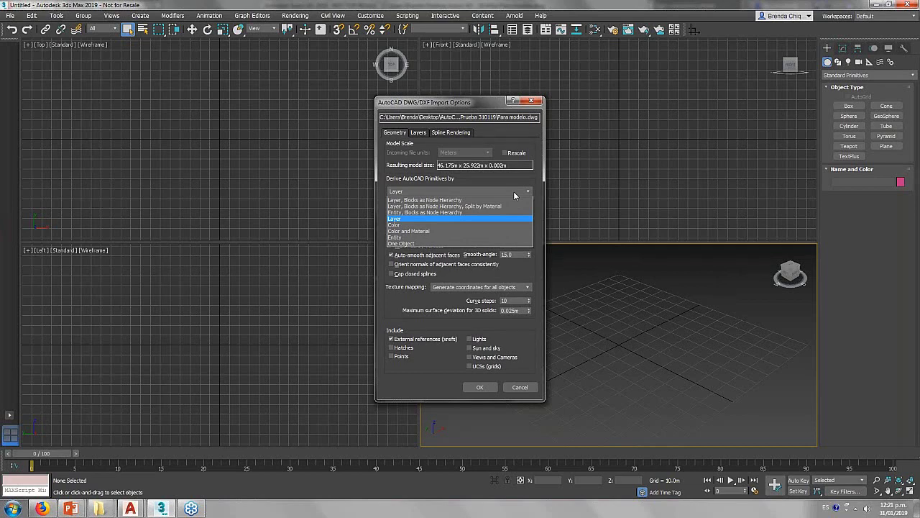
pyautogui.click(413, 220)
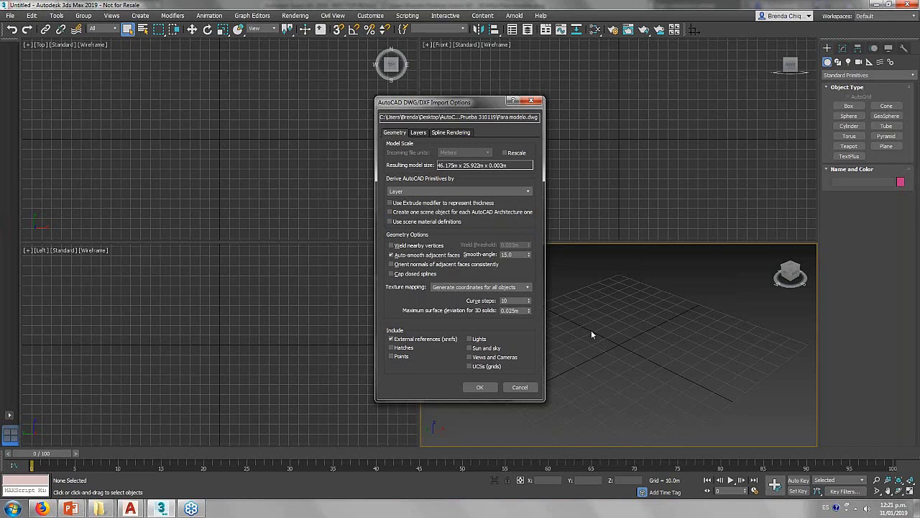
pyautogui.click(419, 132)
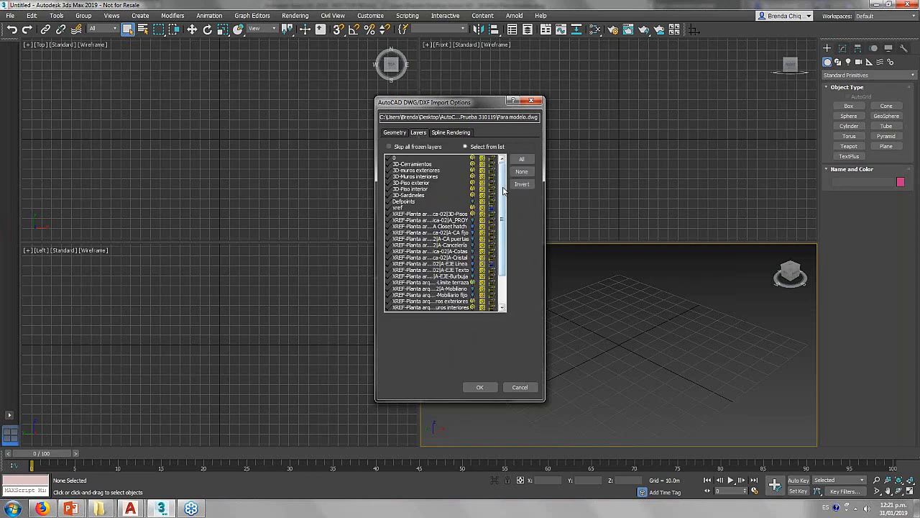
pyautogui.scroll(-2, 487, 267)
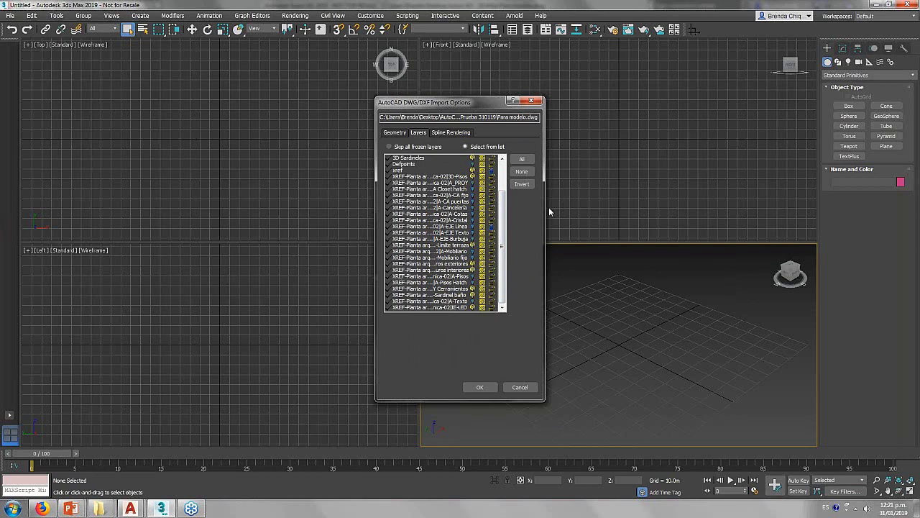
pyautogui.scroll(2, 501, 241)
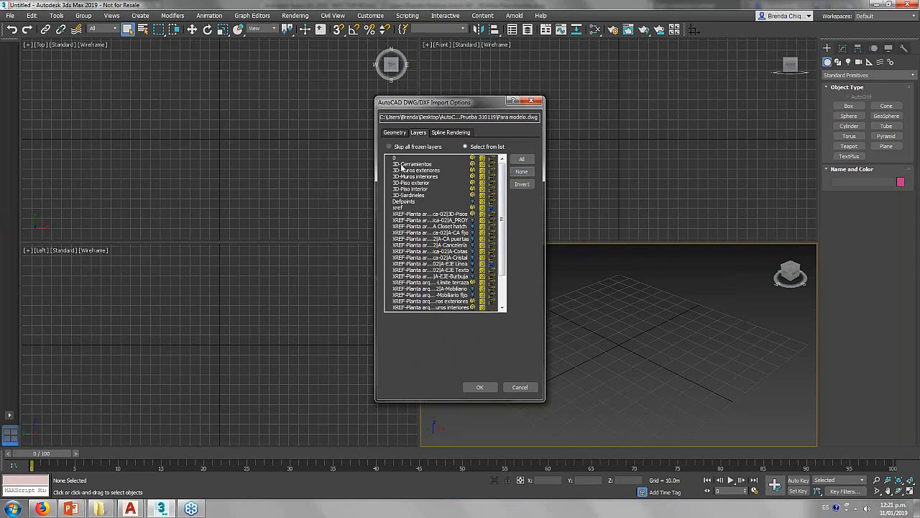
pyautogui.moveTo(403, 167); pyautogui.dragTo(421, 199)
# Finish the import, maximize the Perspective view with Alt+W, and select the exterior wall outline.
pyautogui.click(479, 388)
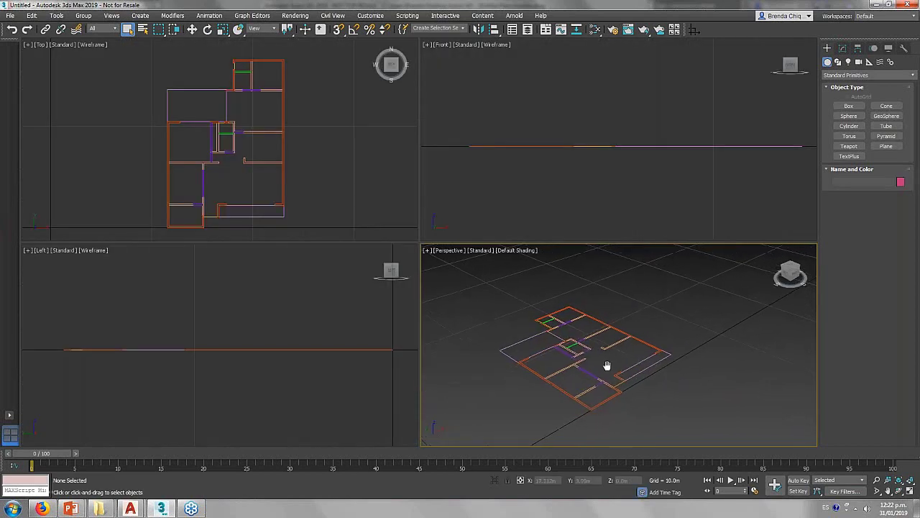
pyautogui.moveTo(608, 368); pyautogui.dragTo(597, 363, button='middle')
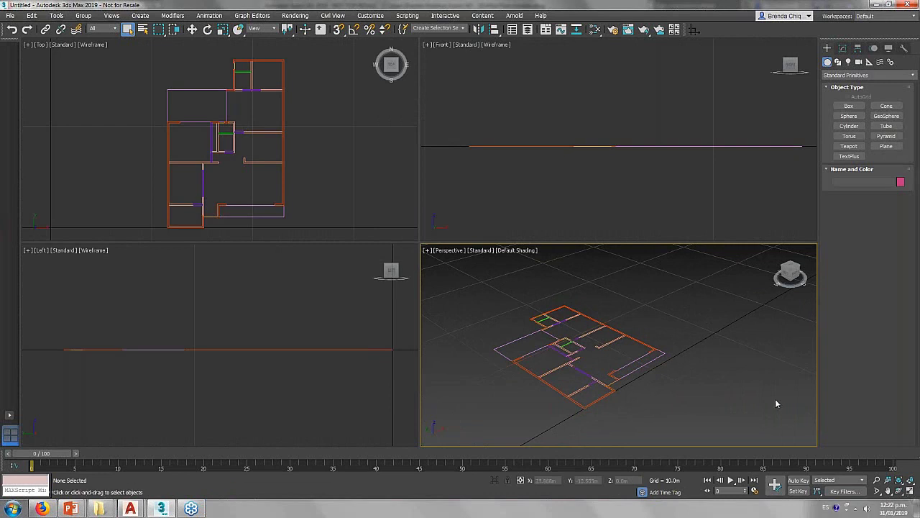
pyautogui.hotkey('alt', 'w')
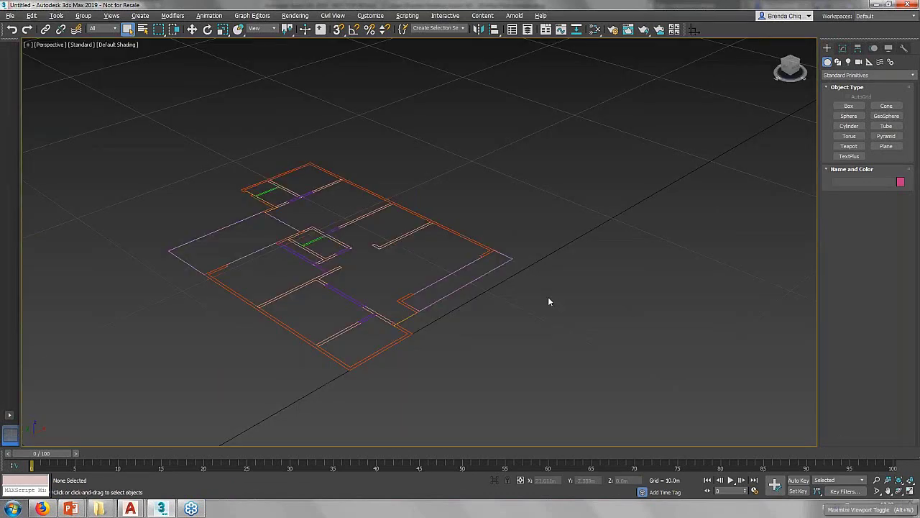
pyautogui.moveTo(549, 302); pyautogui.dragTo(609, 324, button='middle')
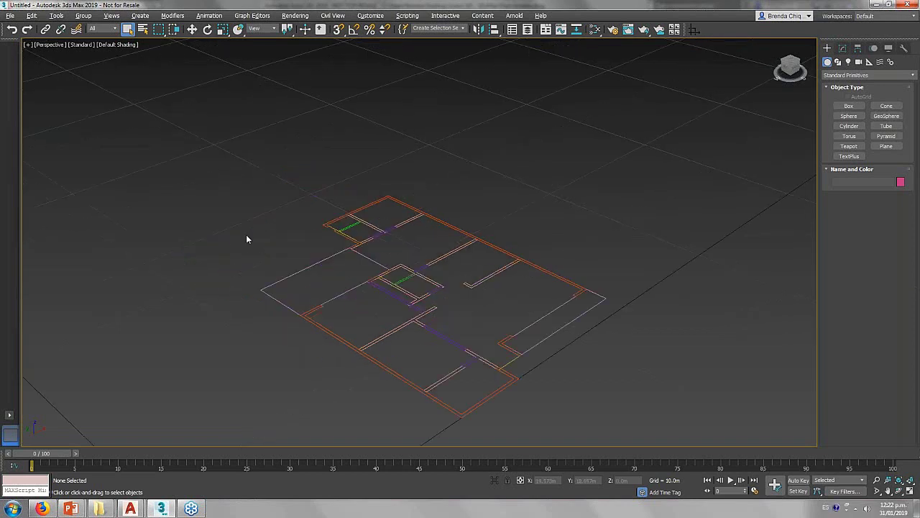
pyautogui.moveTo(247, 238); pyautogui.dragTo(169, 181, button='middle')
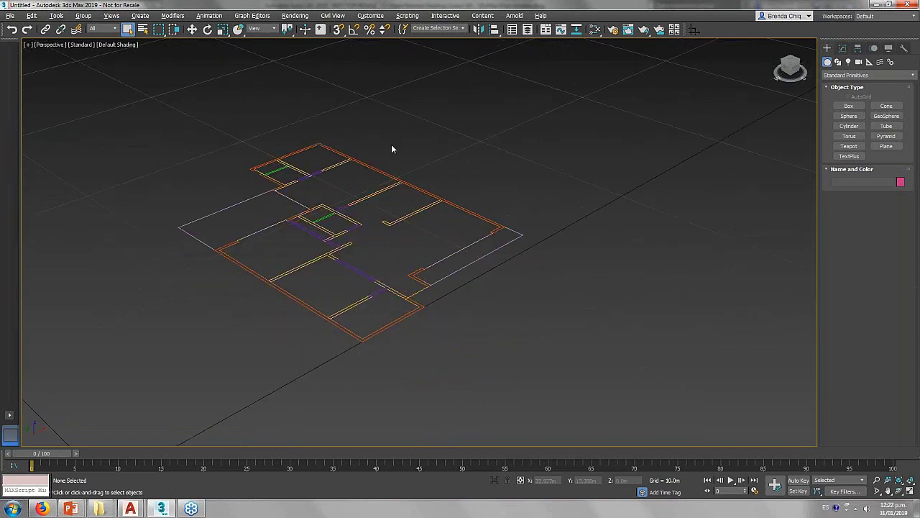
pyautogui.moveTo(391, 148); pyautogui.dragTo(359, 202, button='middle')
pyautogui.click(360, 202)
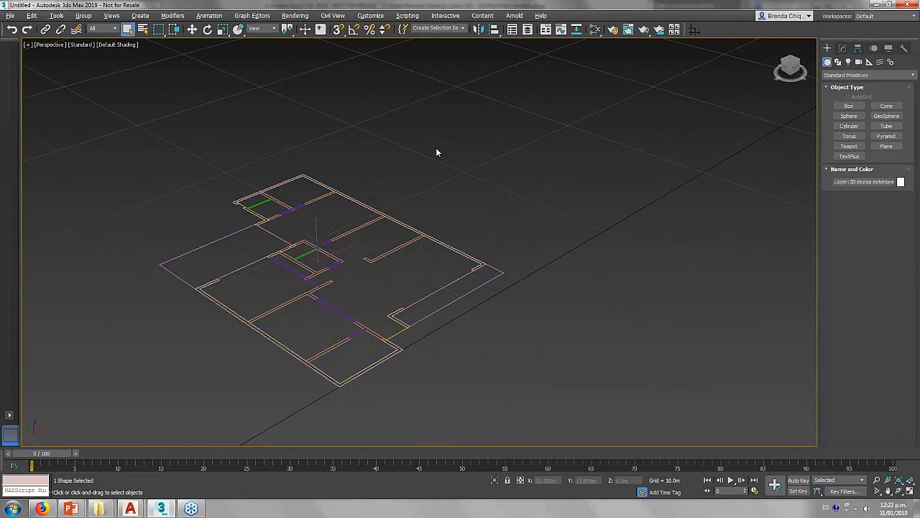
pyautogui.click(528, 28)
pyautogui.moveTo(268, 207)
pyautogui.mouseDown()
pyautogui.moveTo(74, 69)
pyautogui.moveTo(47, 131)
pyautogui.mouseUp()
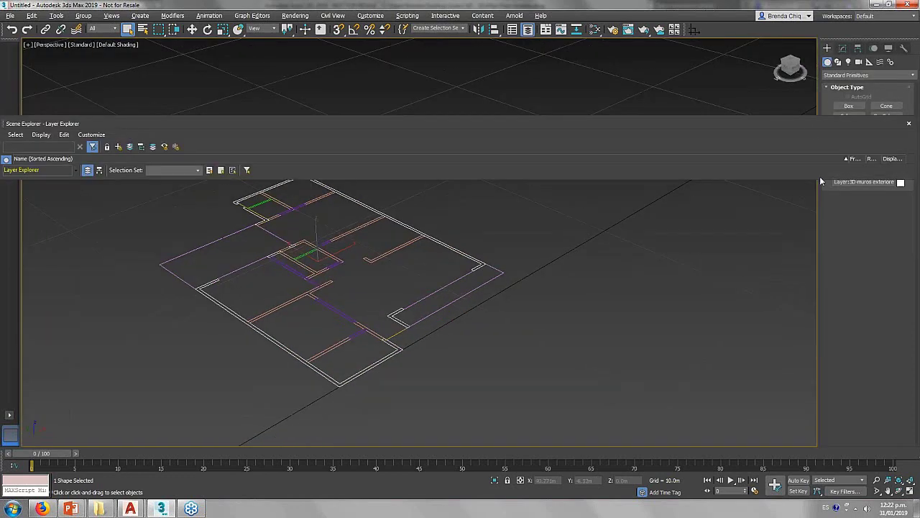
pyautogui.moveTo(702, 128); pyautogui.dragTo(596, 123)
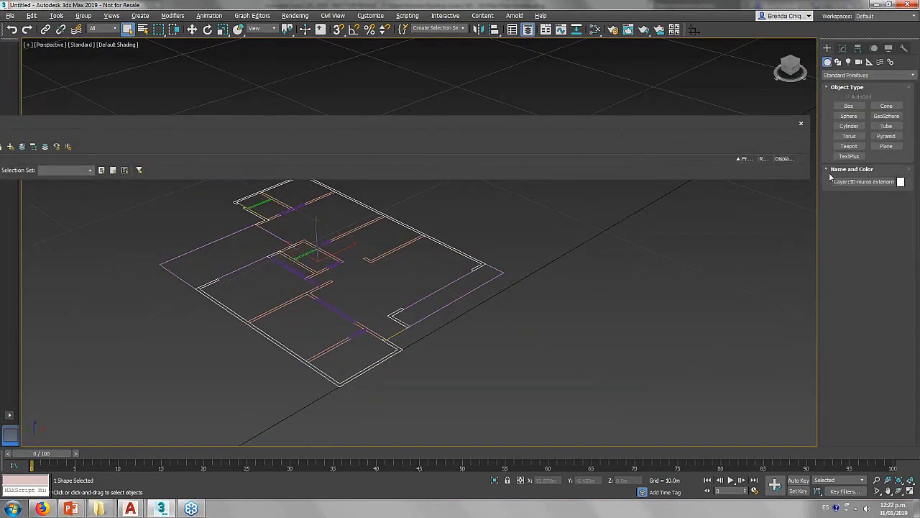
pyautogui.moveTo(808, 185); pyautogui.dragTo(356, 468)
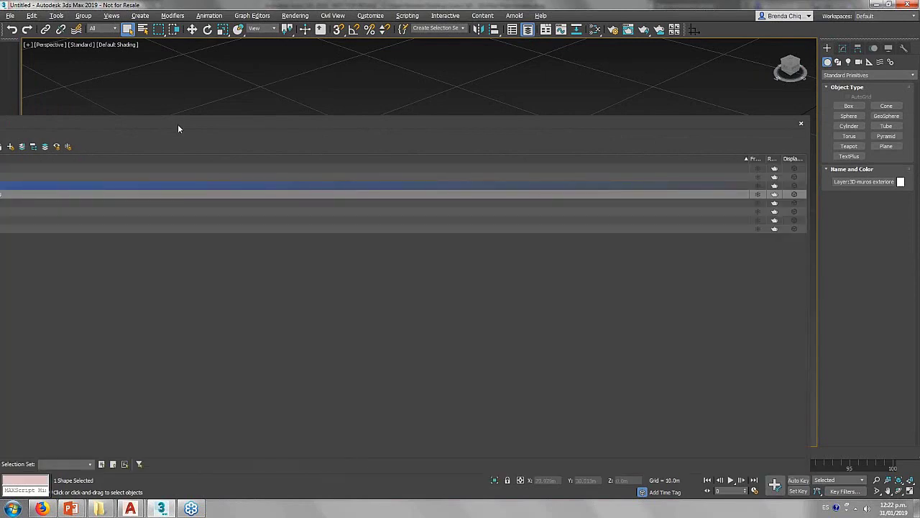
pyautogui.moveTo(178, 128)
pyautogui.mouseDown()
pyautogui.moveTo(711, 116)
pyautogui.moveTo(627, 110)
pyautogui.mouseUp()
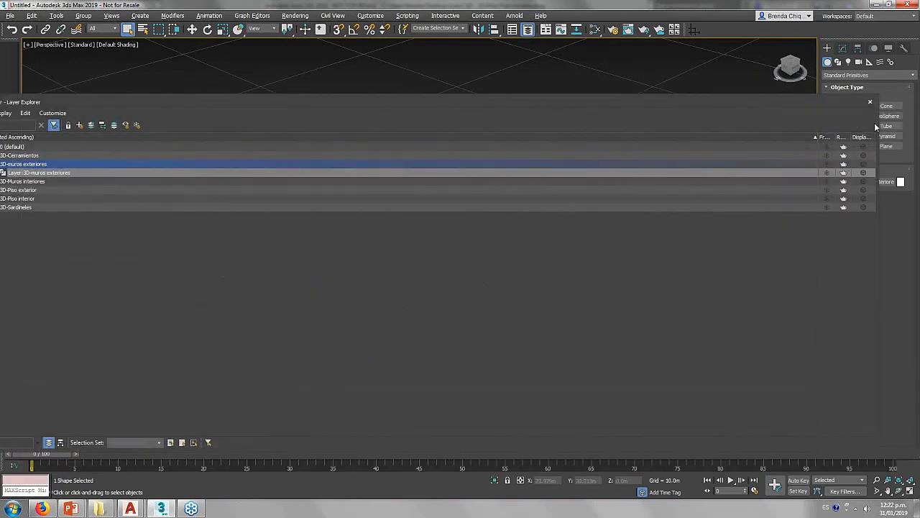
pyautogui.moveTo(879, 127); pyautogui.dragTo(178, 122)
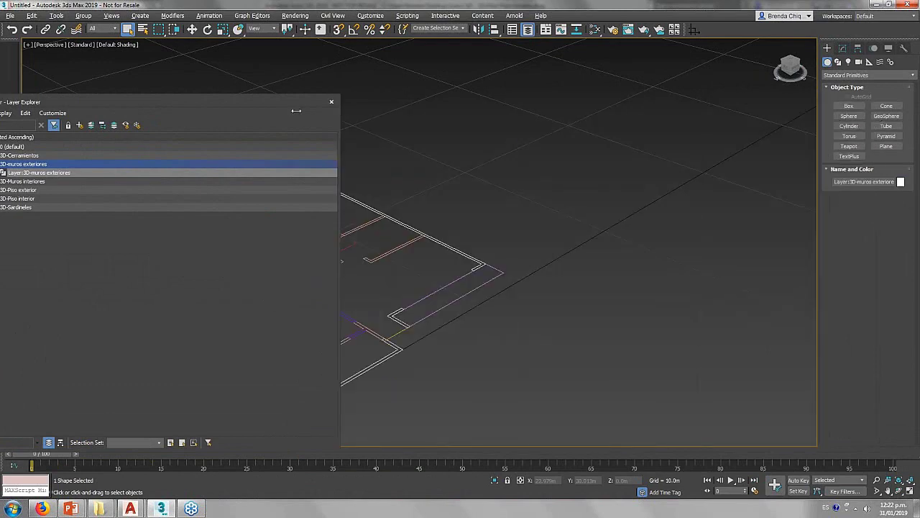
pyautogui.moveTo(120, 99); pyautogui.dragTo(223, 84)
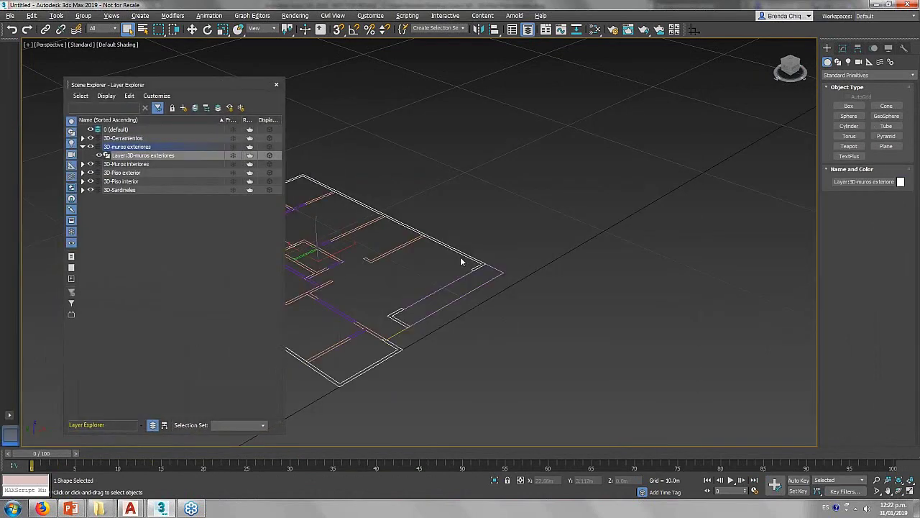
pyautogui.moveTo(381, 244); pyautogui.dragTo(572, 277, button='middle')
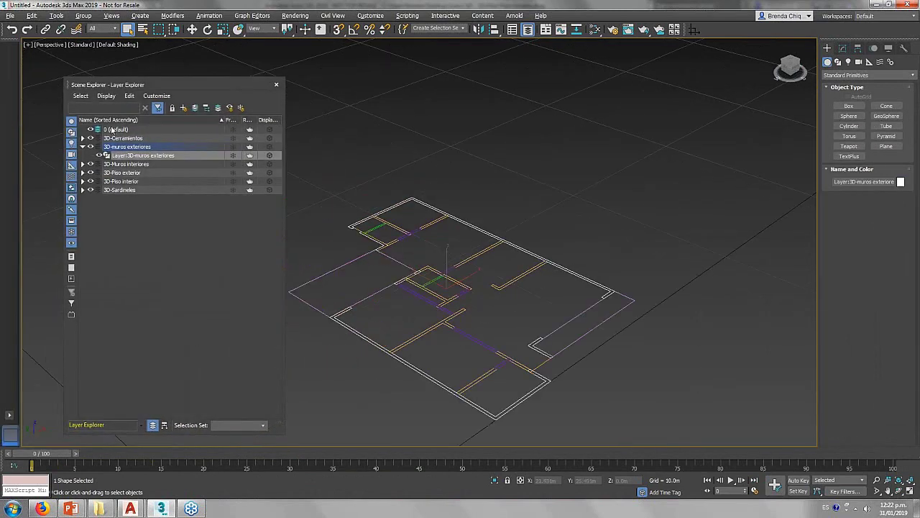
pyautogui.click(276, 84)
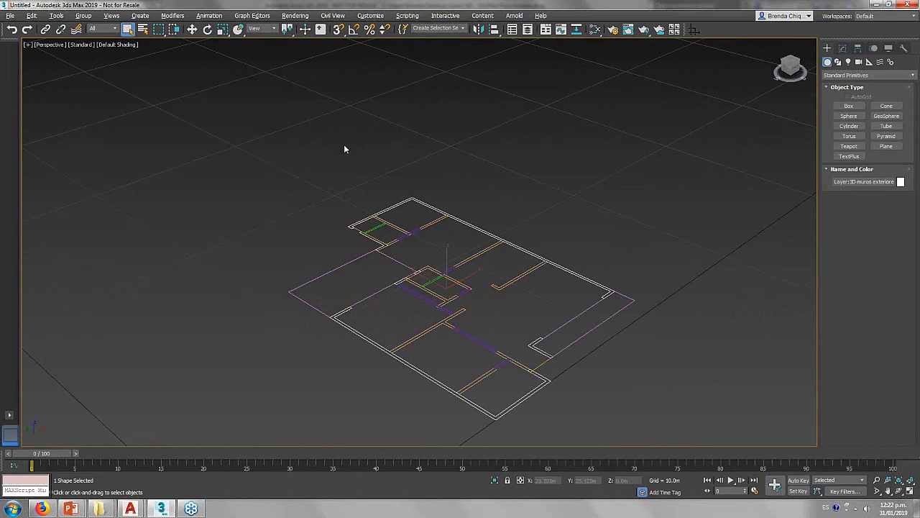
pyautogui.click(344, 144)
pyautogui.moveTo(343, 144); pyautogui.dragTo(223, 137, button='middle')
pyautogui.moveTo(377, 228); pyautogui.dragTo(386, 219, button='middle')
pyautogui.click(386, 220)
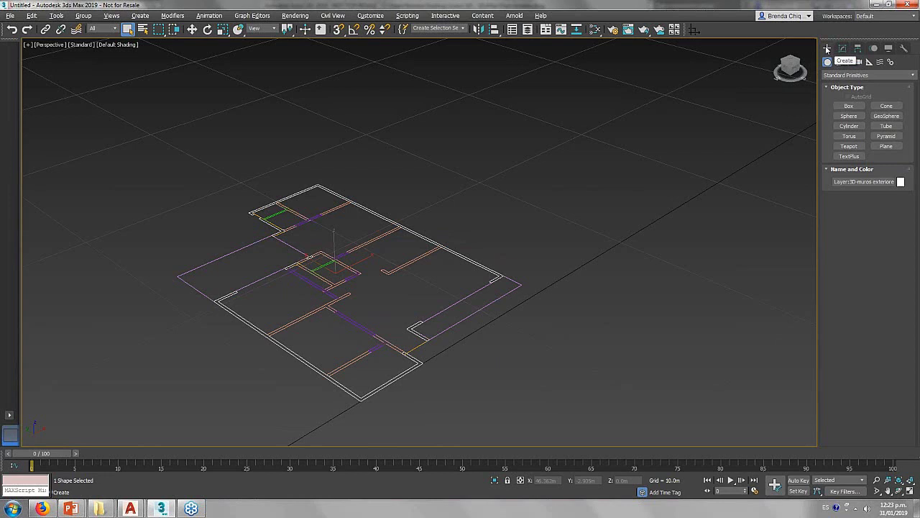
# Extrude the exterior wall outline 3.3m high, then select the interior wall outline.
pyautogui.click(843, 49)
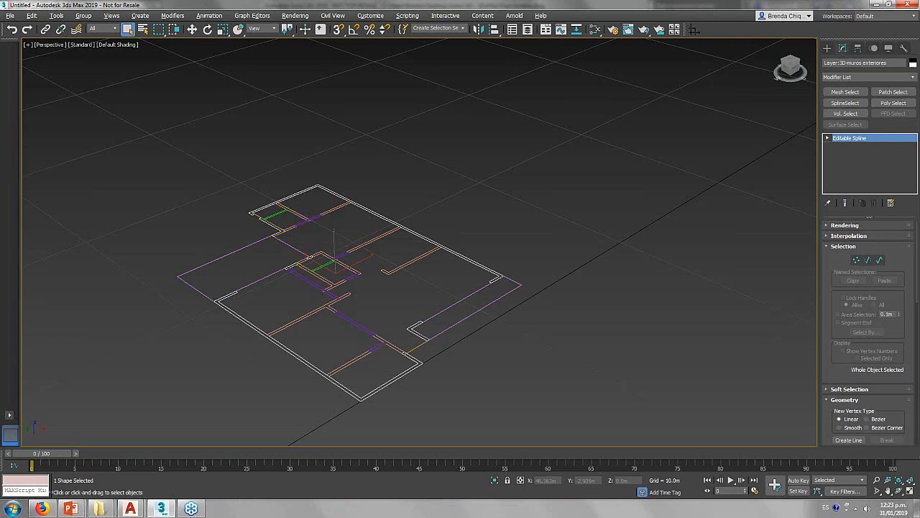
pyautogui.click(859, 77)
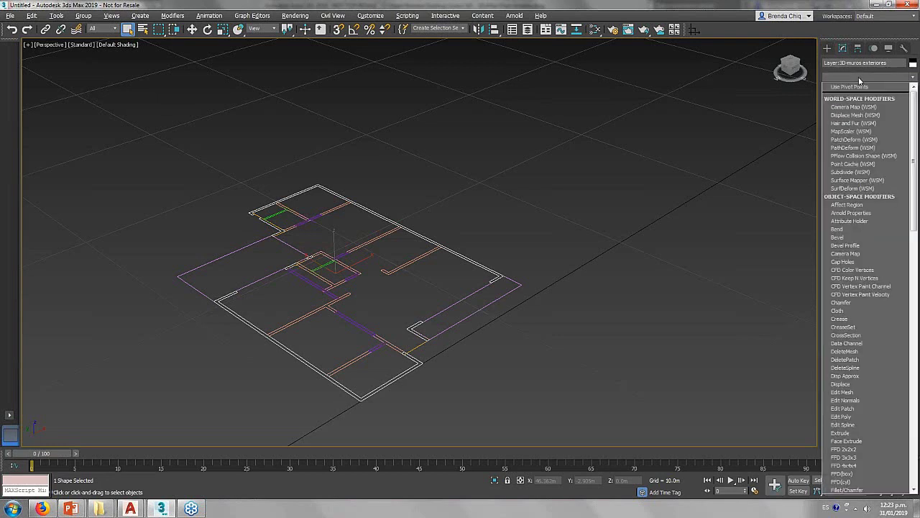
pyautogui.write('ex')
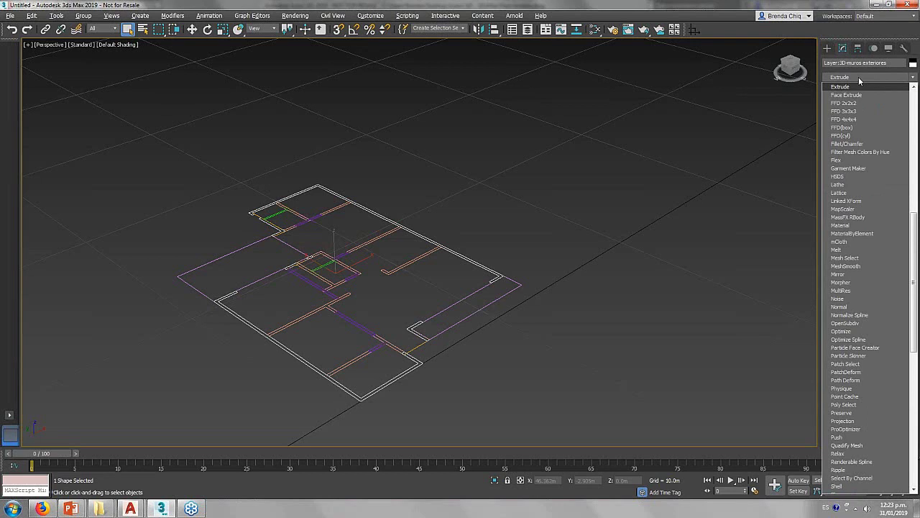
pyautogui.press('Return')
pyautogui.doubleClick(872, 238)
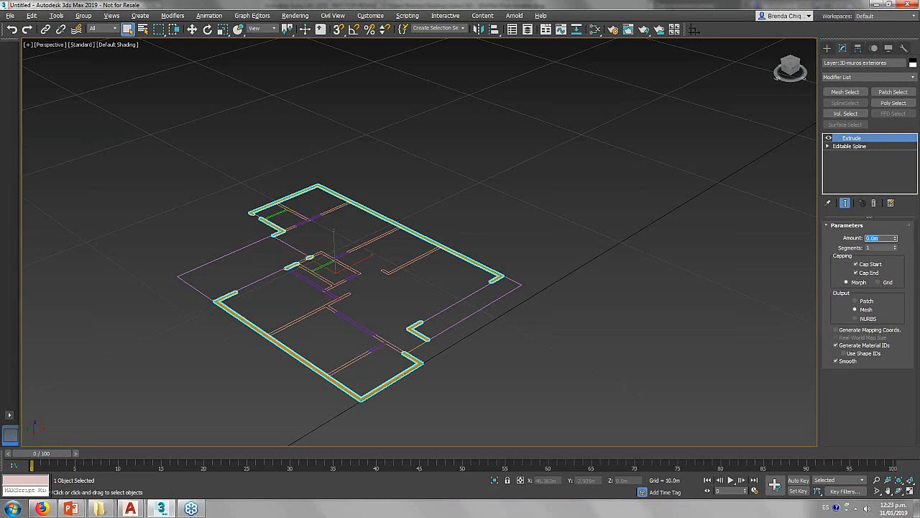
pyautogui.write('3.3')
pyautogui.press('Return')
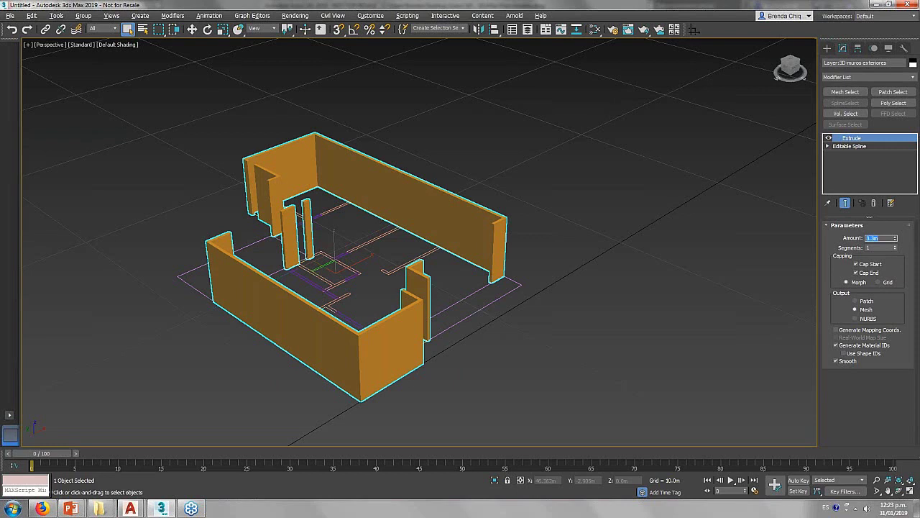
pyautogui.click(348, 217)
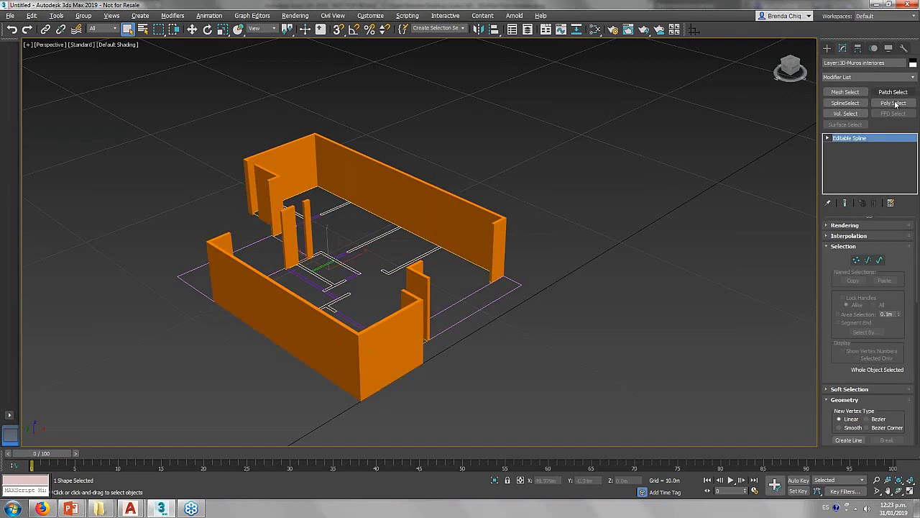
pyautogui.click(843, 79)
pyautogui.write('ex')
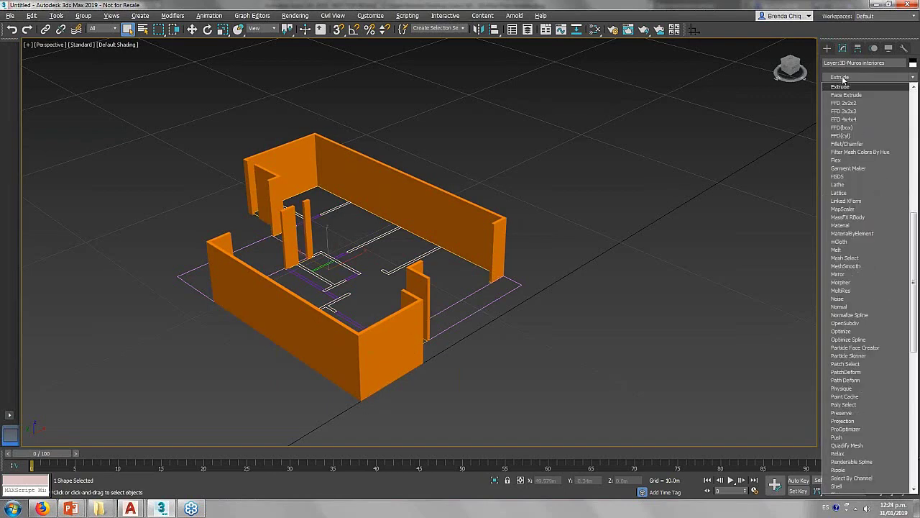
pyautogui.press('Return')
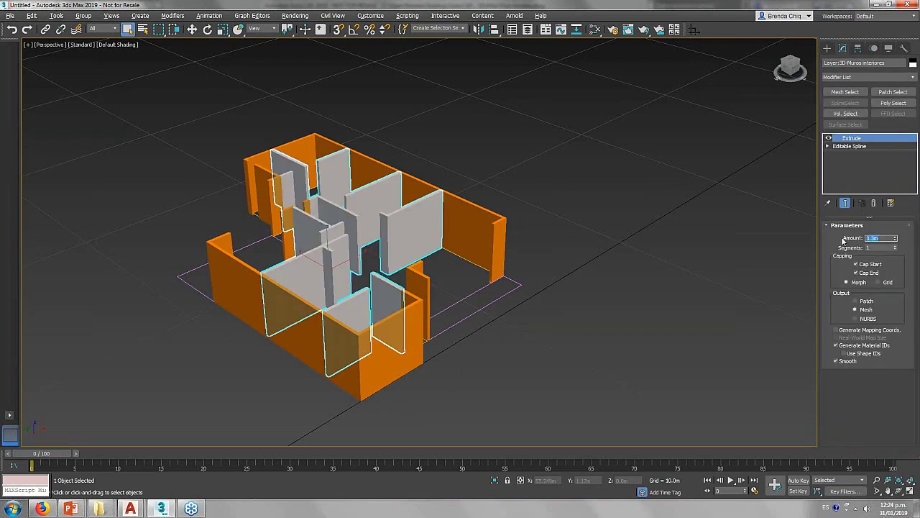
pyautogui.click(659, 199)
pyautogui.moveTo(368, 235)
pyautogui.keyDown('alt'); pyautogui.mouseDown(button='middle')
pyautogui.moveTo(401, 340)
pyautogui.moveTo(446, 338)
pyautogui.mouseUp(button='middle'); pyautogui.keyUp('alt')
pyautogui.scroll(3, 446, 338)
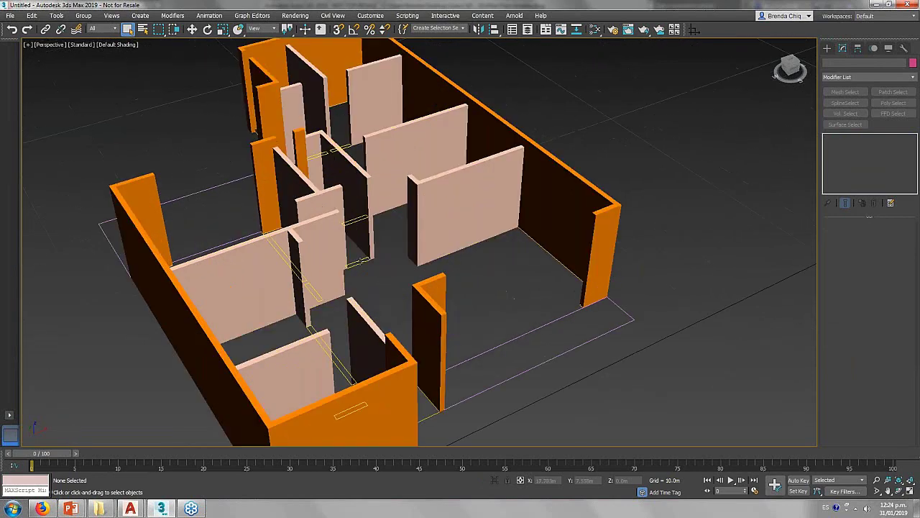
# Raise the lintel outline shape to Z 2.4m.
pyautogui.click(359, 260)
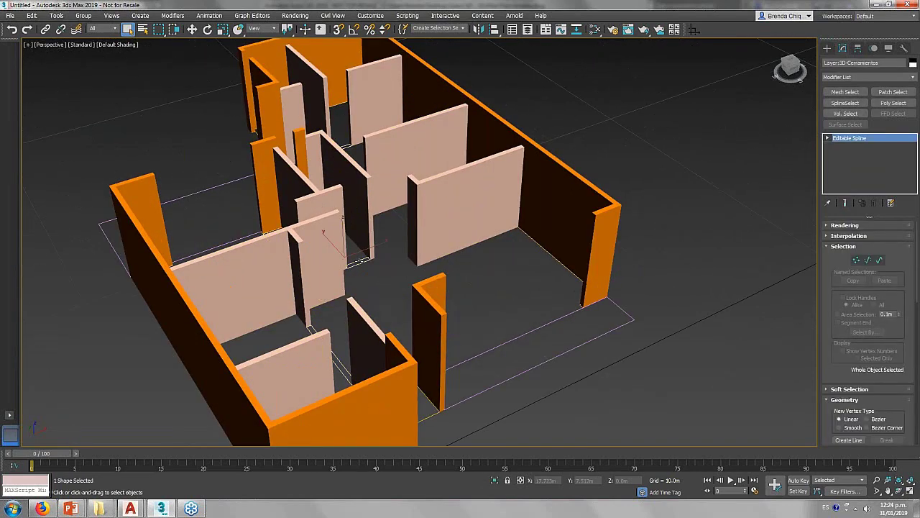
pyautogui.moveTo(359, 260)
pyautogui.keyDown('alt'); pyautogui.mouseDown(button='middle')
pyautogui.moveTo(350, 293)
pyautogui.moveTo(329, 293)
pyautogui.mouseUp(button='middle'); pyautogui.keyUp('alt')
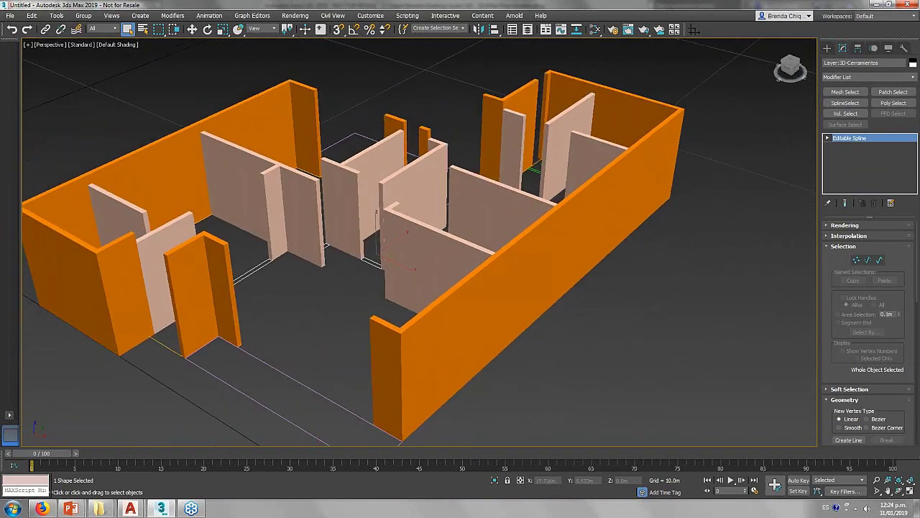
pyautogui.press('w')
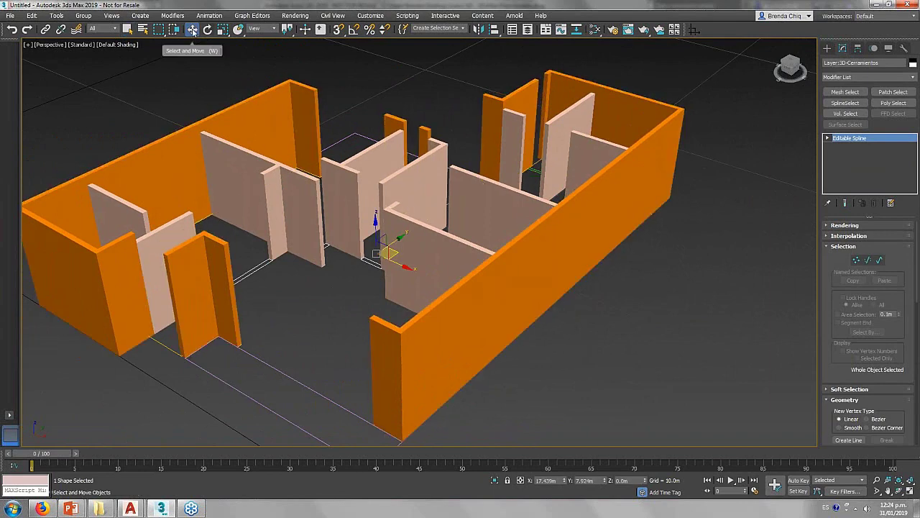
pyautogui.doubleClick(626, 481)
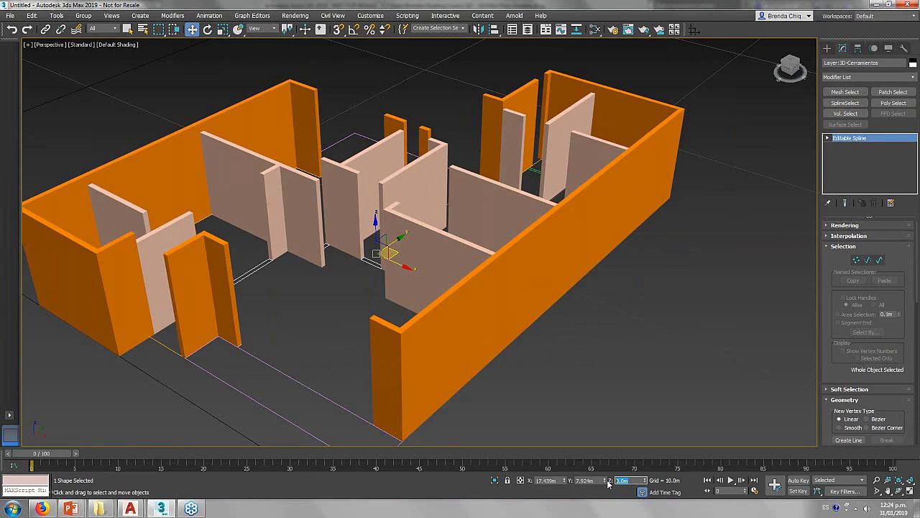
pyautogui.write('2.4')
pyautogui.press('Return')
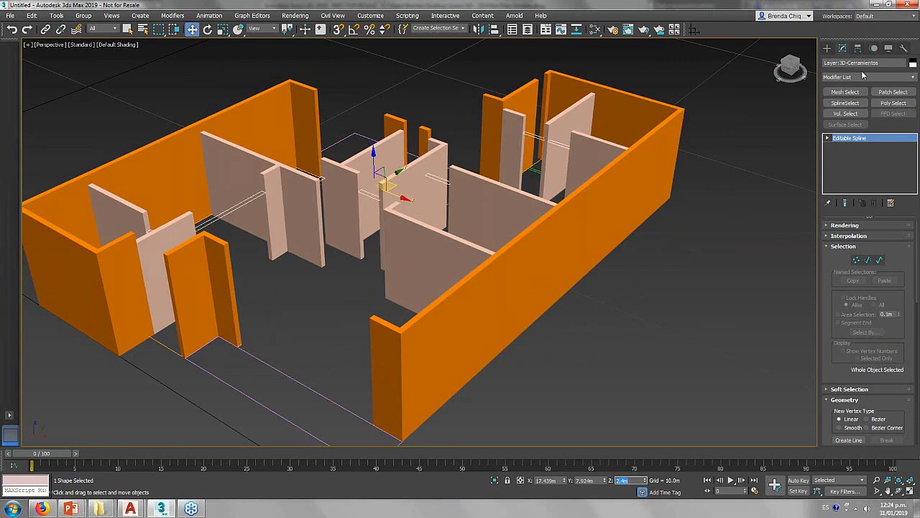
# Extrude the lintel outline 0.6m, then select the interior walls object.
pyautogui.click(864, 76)
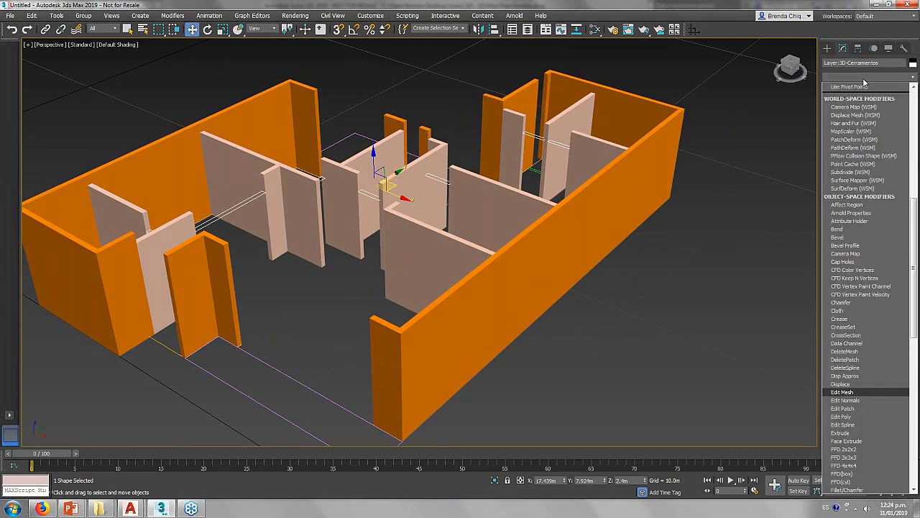
pyautogui.scroll(-3, 870, 216)
pyautogui.click(880, 91)
pyautogui.doubleClick(881, 237)
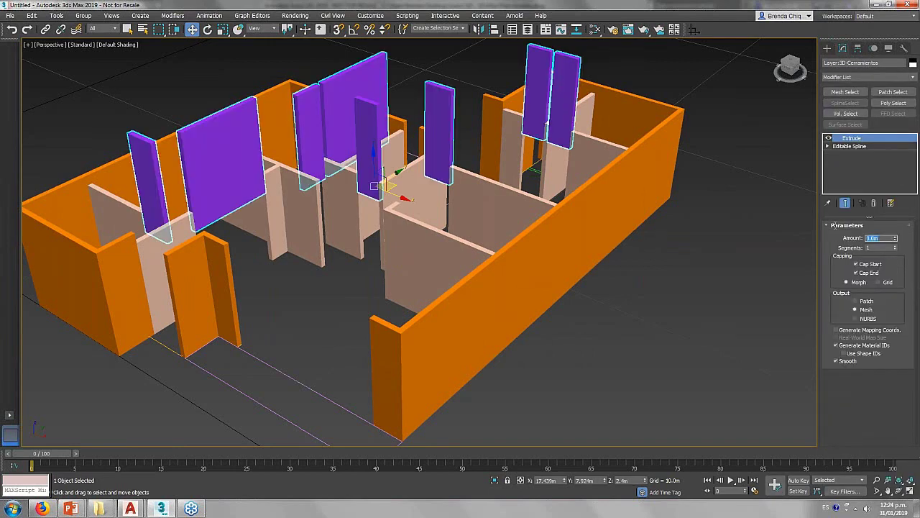
pyautogui.write('0.6')
pyautogui.press('Return')
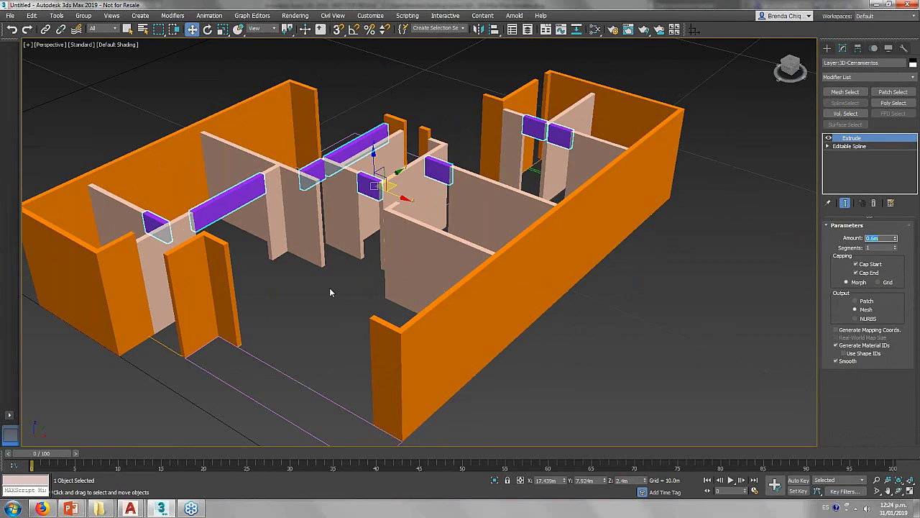
pyautogui.click(329, 287)
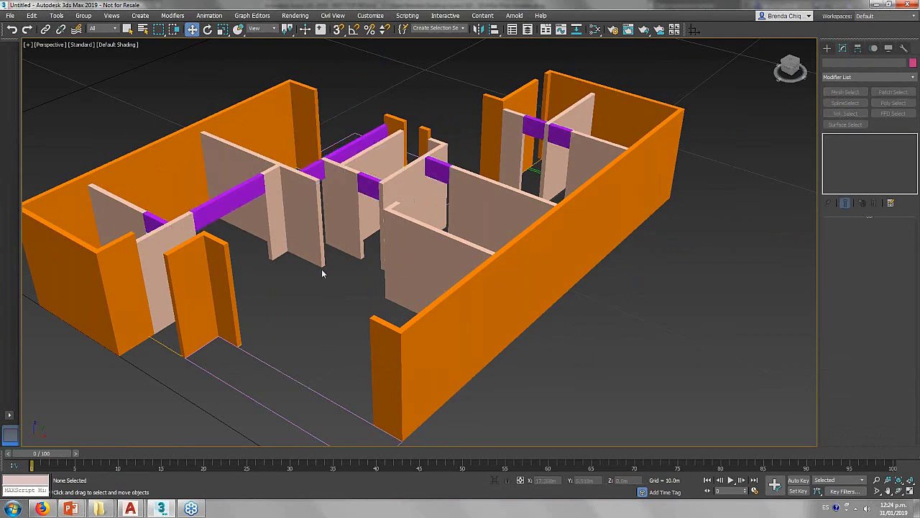
pyautogui.click(271, 196)
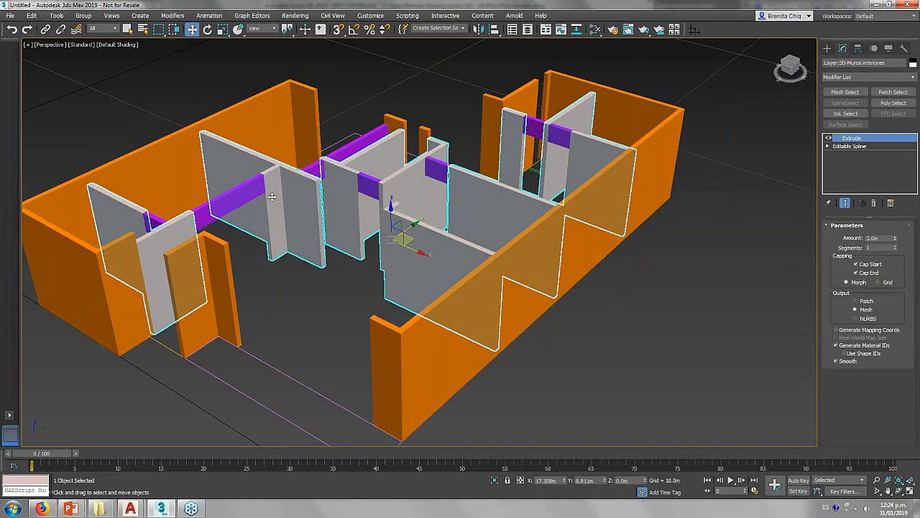
# Convert the interior walls to Editable Poly and select all their elements.
pyautogui.rightClick(272, 196)
pyautogui.moveTo(309, 292)
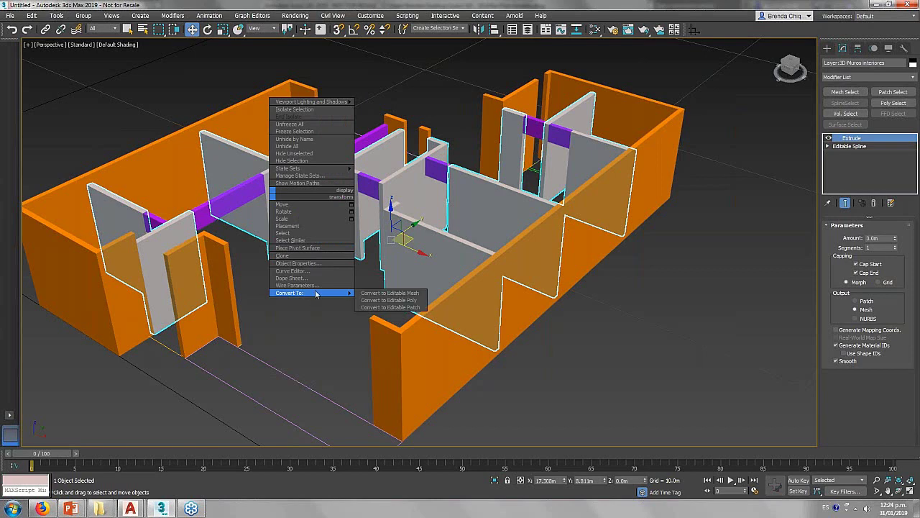
pyautogui.click(370, 305)
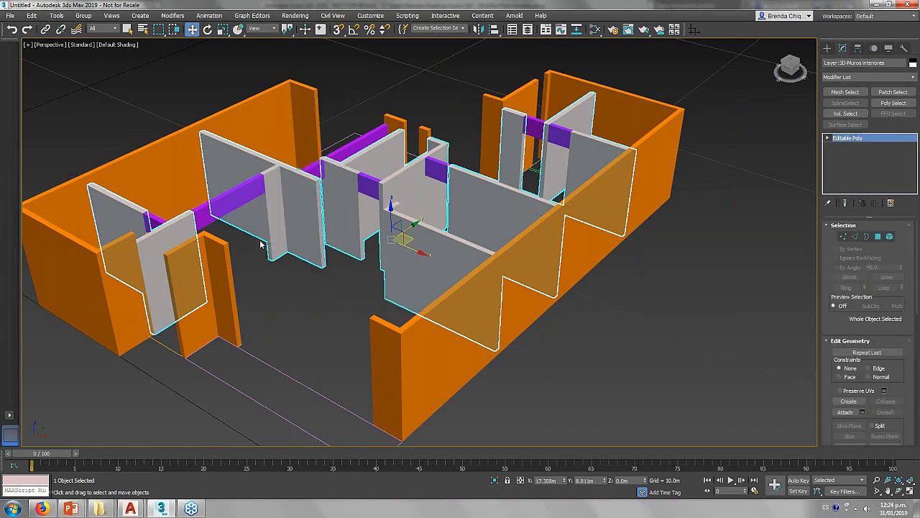
pyautogui.click(829, 139)
pyautogui.click(847, 179)
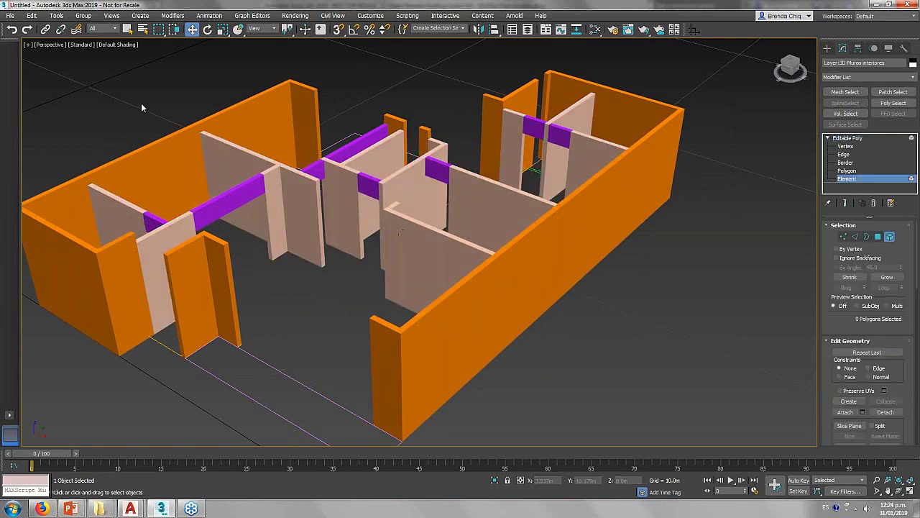
pyautogui.moveTo(31, 75); pyautogui.dragTo(735, 335)
pyautogui.keyDown('alt'); pyautogui.moveTo(626, 308); pyautogui.dragTo(486, 267, button='middle'); pyautogui.keyUp('alt')
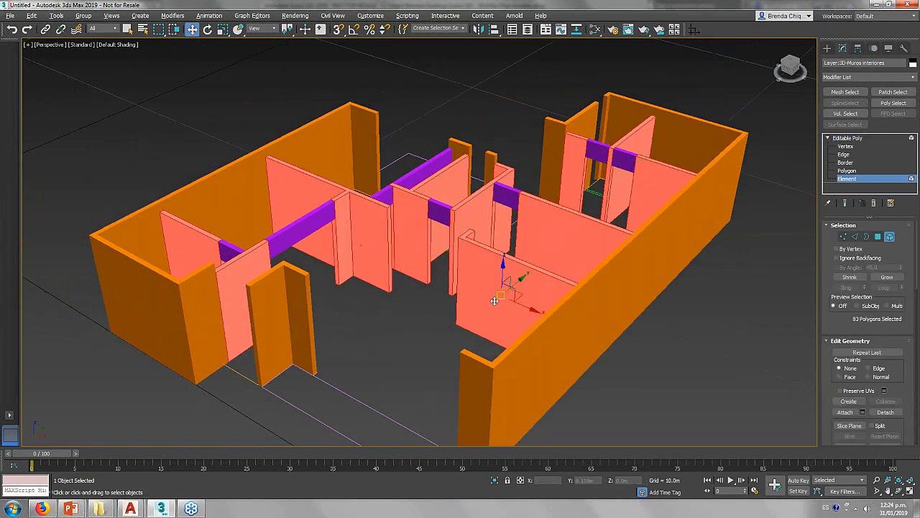
pyautogui.keyDown('alt'); pyautogui.moveTo(495, 301); pyautogui.dragTo(489, 294, button='middle'); pyautogui.keyUp('alt')
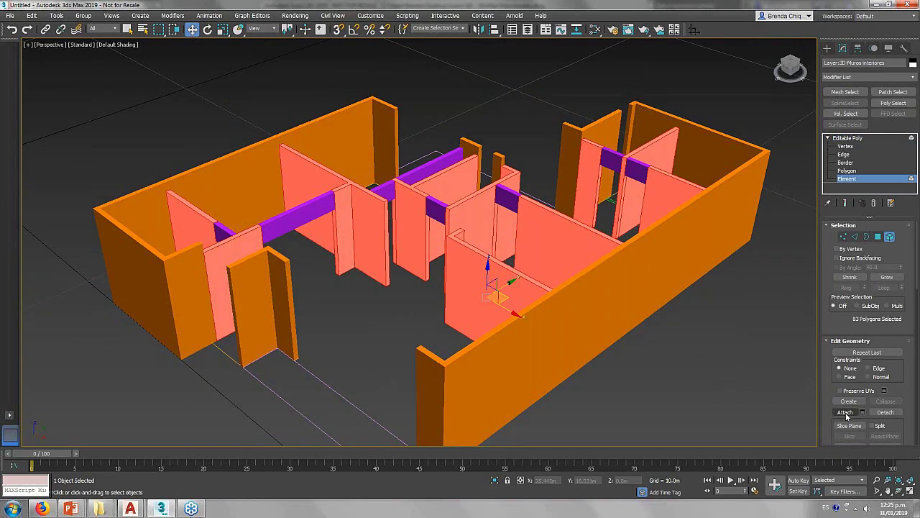
# Attach the purple lintels to the interior walls object.
pyautogui.click(846, 413)
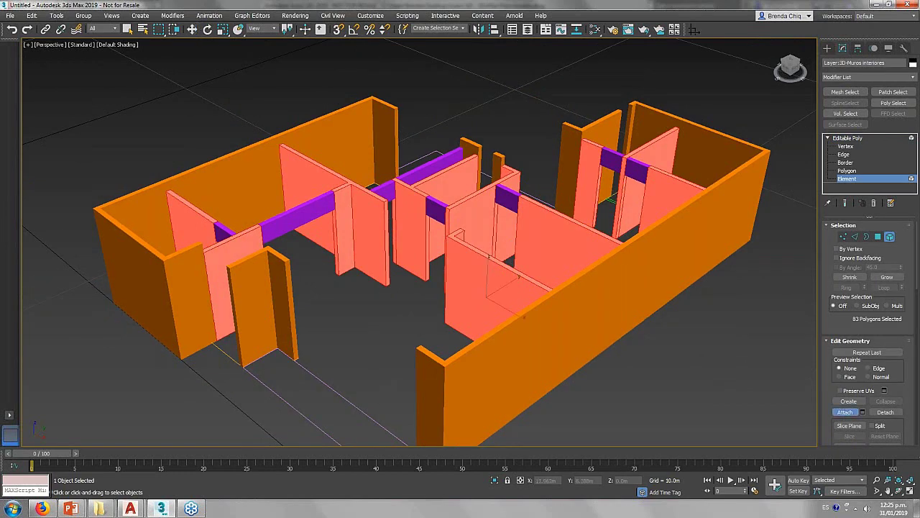
pyautogui.click(294, 216)
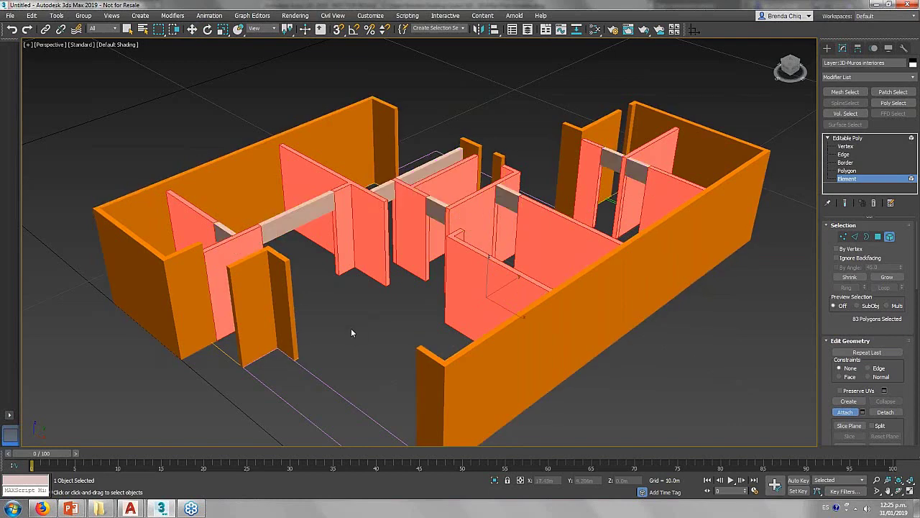
pyautogui.click(827, 47)
pyautogui.scroll(-3, 468, 267)
# Select the exterior walls and show their Extrude settings in the Modify panel.
pyautogui.click(469, 266)
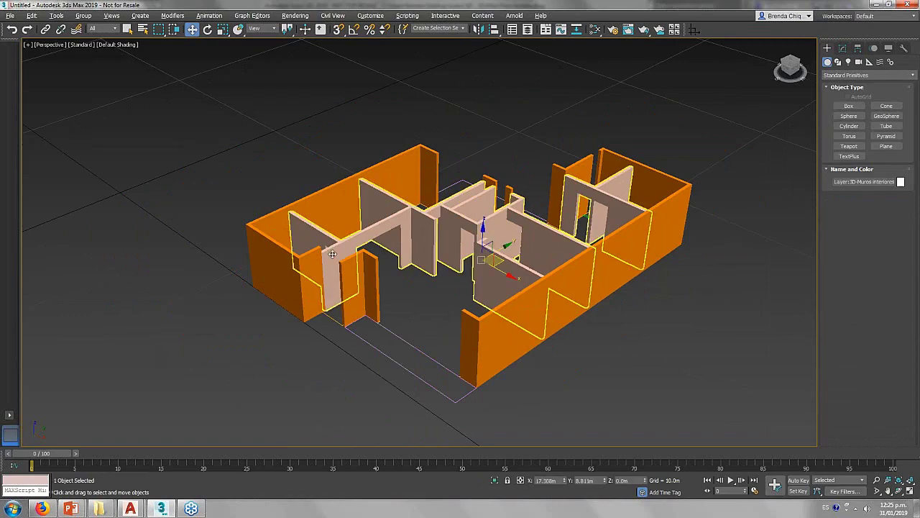
pyautogui.moveTo(469, 266)
pyautogui.keyDown('alt'); pyautogui.mouseDown(button='middle')
pyautogui.moveTo(324, 243)
pyautogui.moveTo(374, 216)
pyautogui.mouseUp(button='middle'); pyautogui.keyUp('alt')
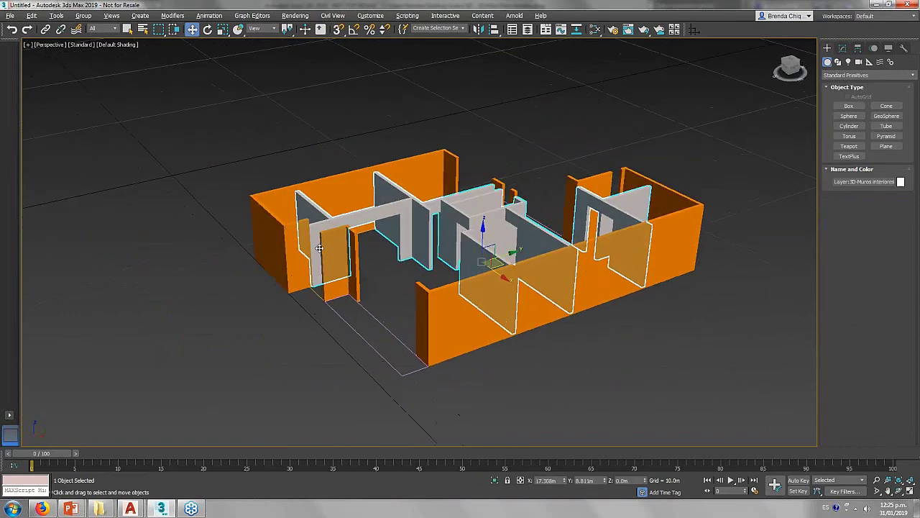
pyautogui.scroll(5, 374, 216)
pyautogui.scroll(-2, 421, 151)
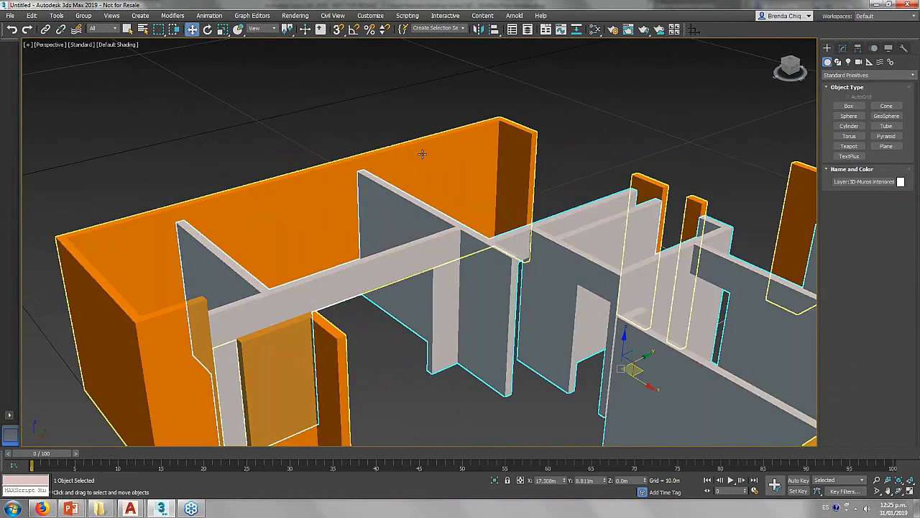
pyautogui.scroll(-5, 388, 172)
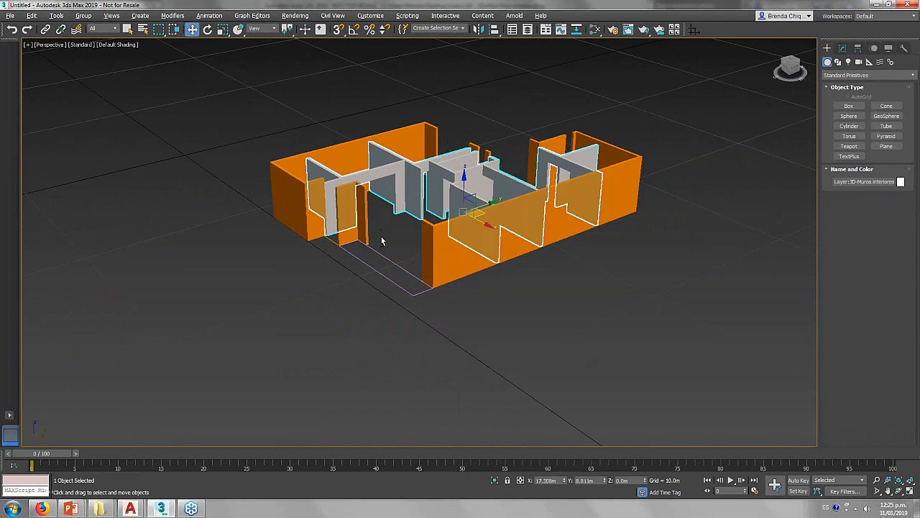
pyautogui.moveTo(380, 238)
pyautogui.keyDown('alt'); pyautogui.mouseDown(button='middle')
pyautogui.moveTo(387, 252)
pyautogui.moveTo(664, 213)
pyautogui.moveTo(581, 226)
pyautogui.moveTo(452, 225)
pyautogui.mouseUp(button='middle'); pyautogui.keyUp('alt')
pyautogui.scroll(3, 452, 224)
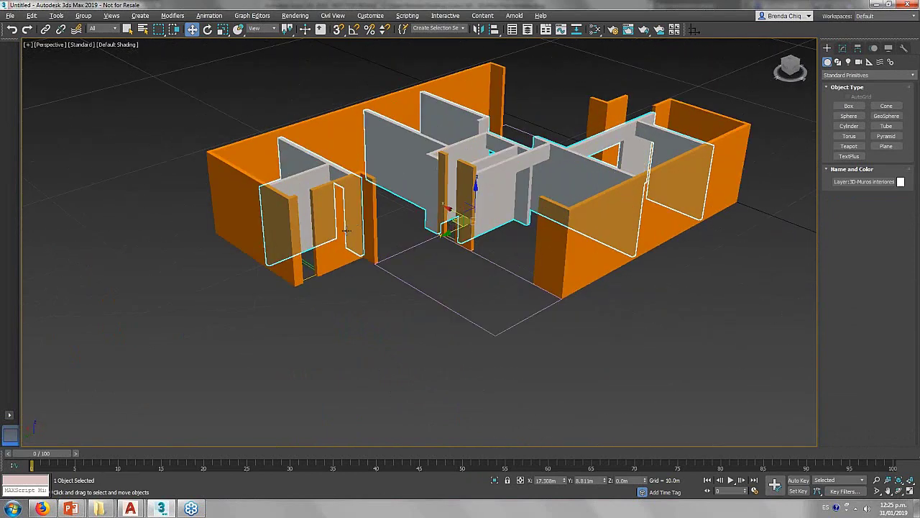
pyautogui.moveTo(352, 229)
pyautogui.keyDown('alt'); pyautogui.mouseDown(button='middle')
pyautogui.moveTo(550, 245)
pyautogui.moveTo(317, 316)
pyautogui.mouseUp(button='middle'); pyautogui.keyUp('alt')
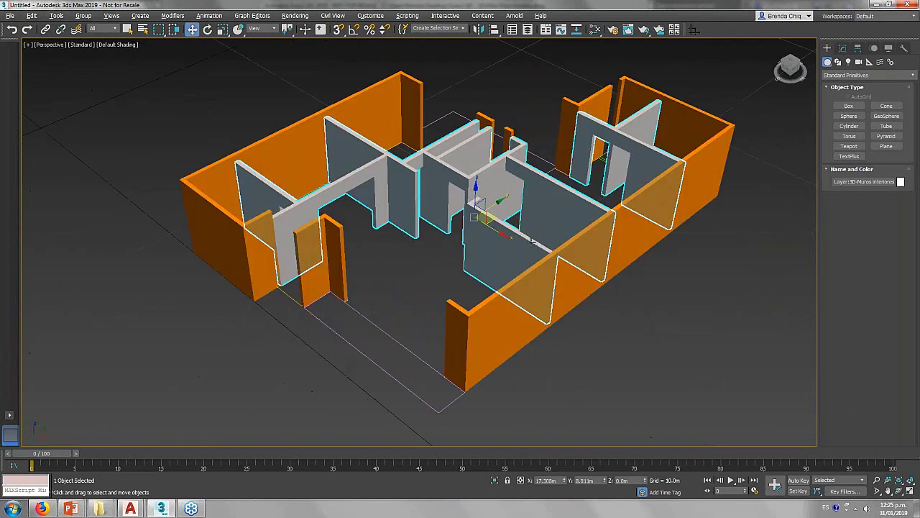
pyautogui.click(317, 316)
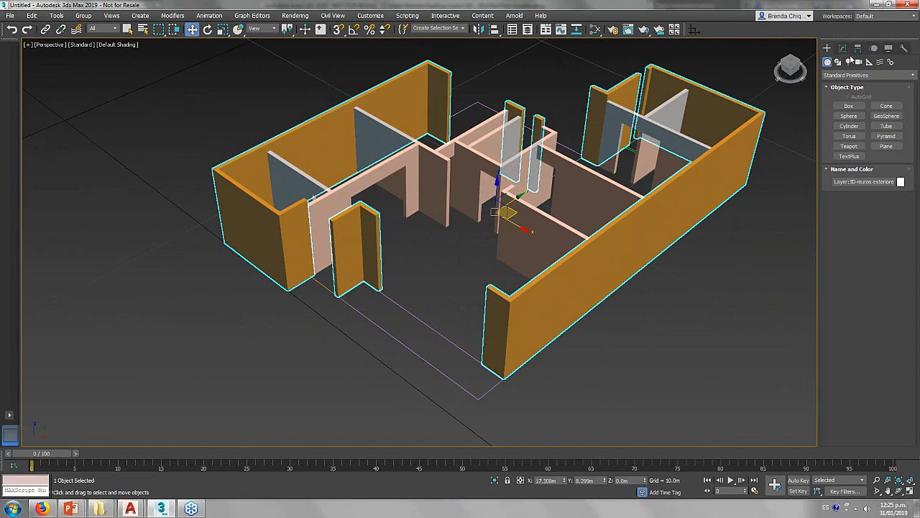
pyautogui.click(844, 49)
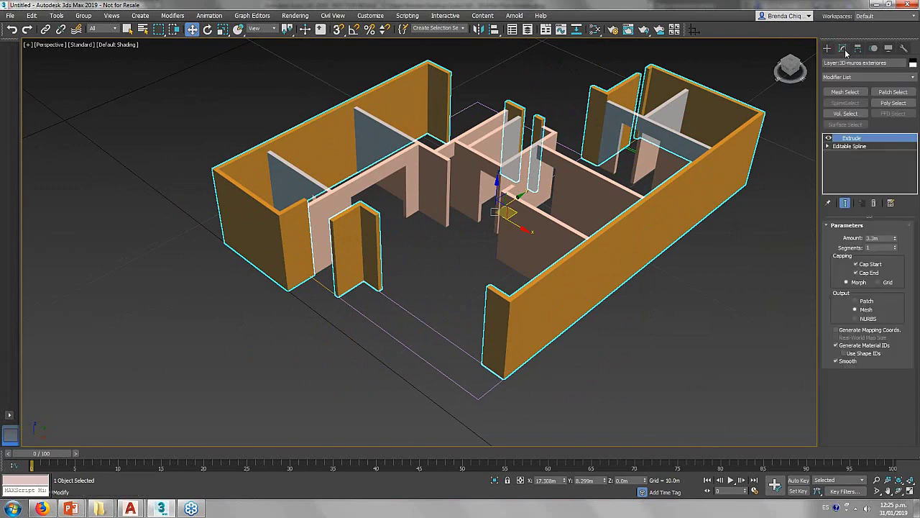
# Convert the exterior walls to Editable Poly, select all their elements, and open the Modifier List.
pyautogui.rightClick(531, 322)
pyautogui.moveTo(550, 418)
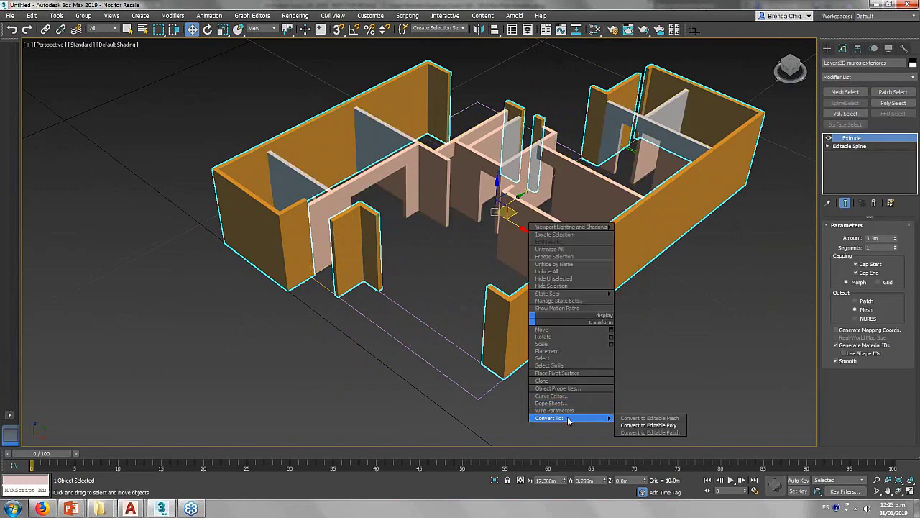
pyautogui.click(643, 427)
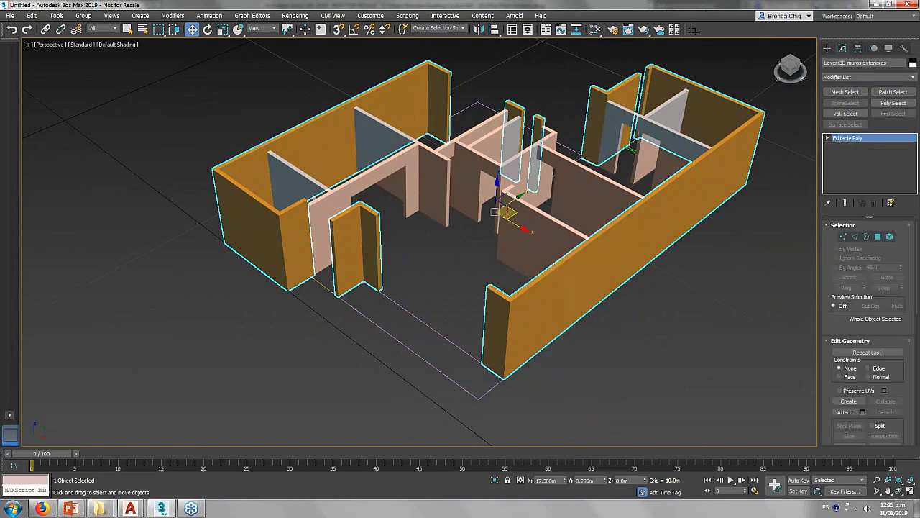
pyautogui.click(829, 138)
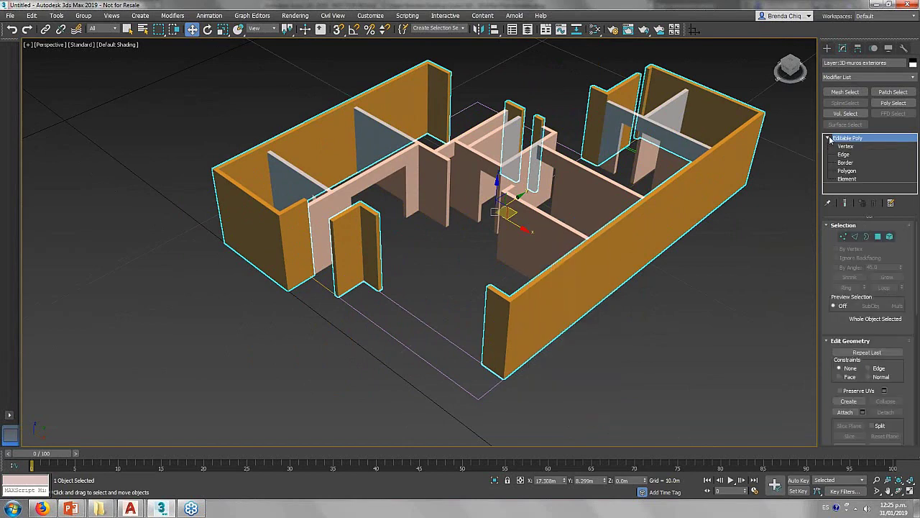
pyautogui.click(848, 179)
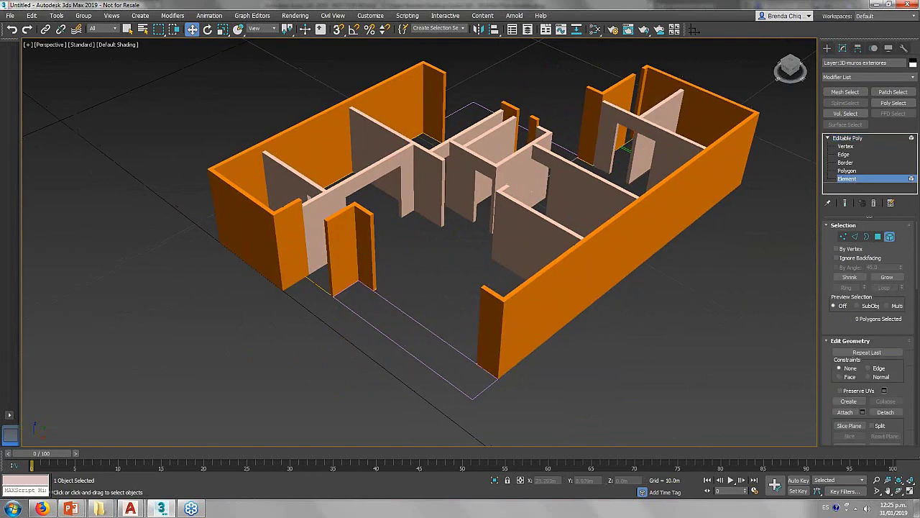
pyautogui.scroll(-3, 431, 237)
pyautogui.moveTo(112, 64); pyautogui.dragTo(115, 66)
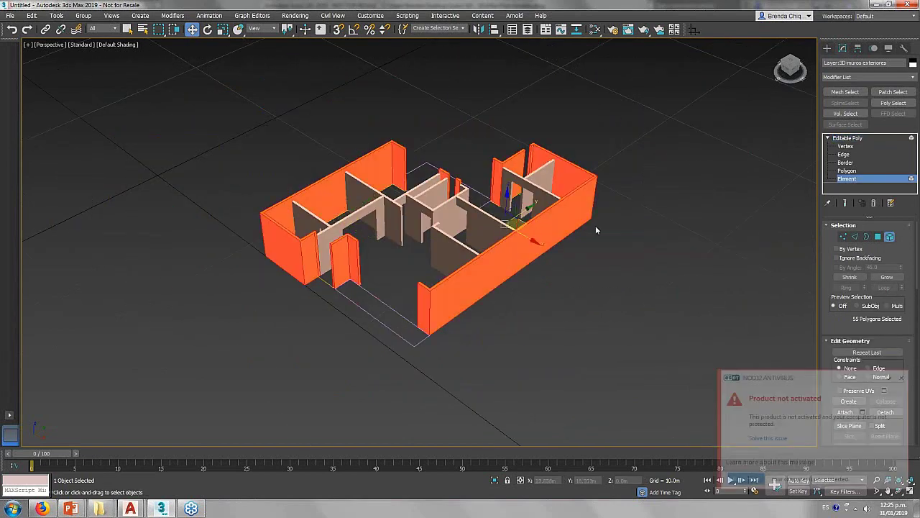
pyautogui.click(900, 381)
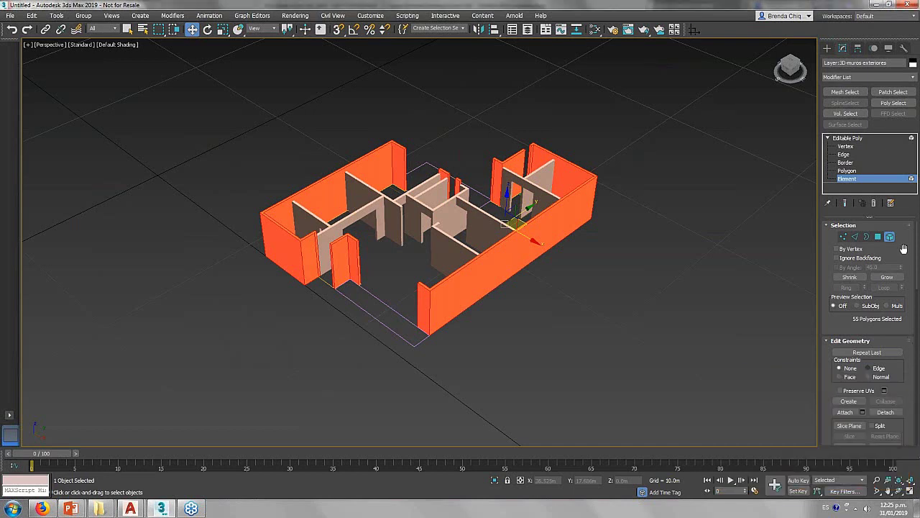
pyautogui.click(832, 229)
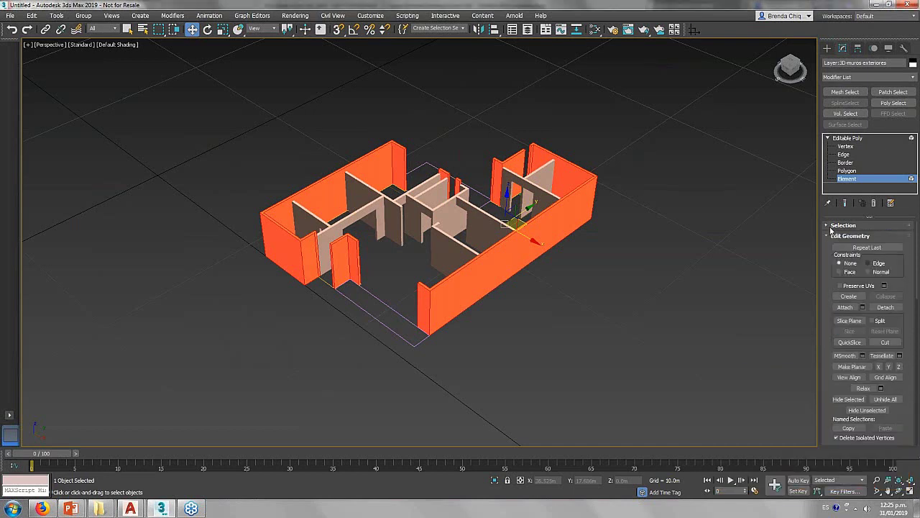
pyautogui.click(858, 76)
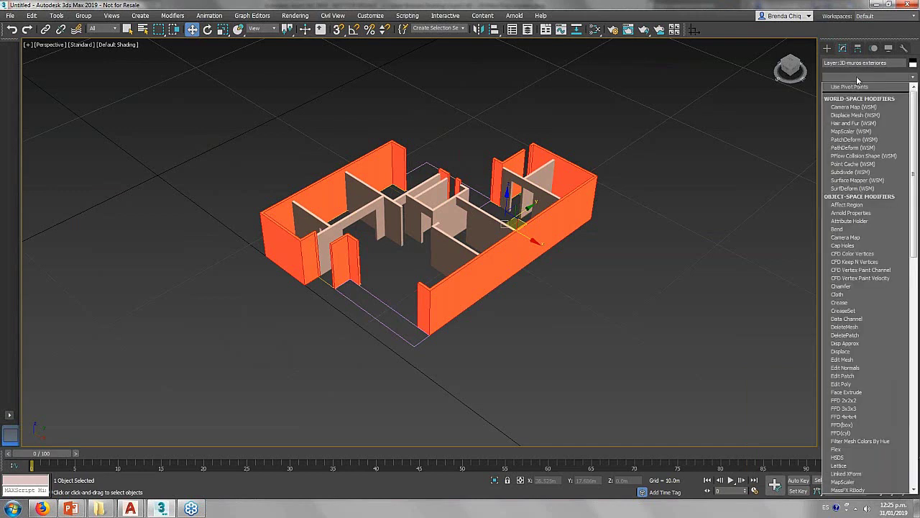
# Add a Slice modifier to the exterior walls with its plane at Z 1.5m.
pyautogui.write('slice')
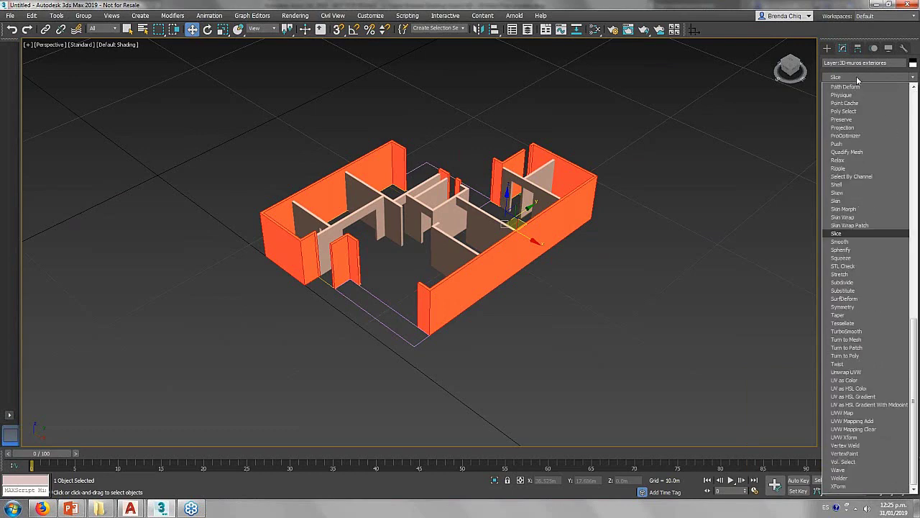
pyautogui.press('Return')
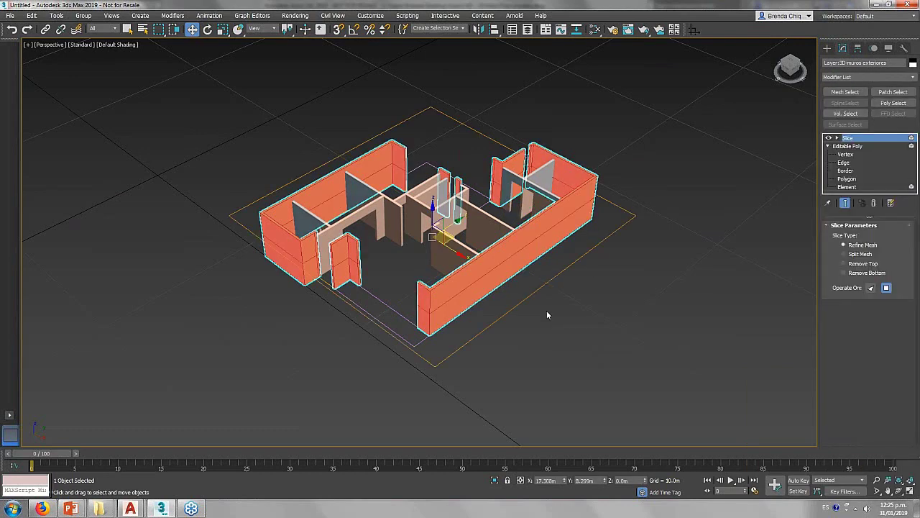
pyautogui.click(837, 137)
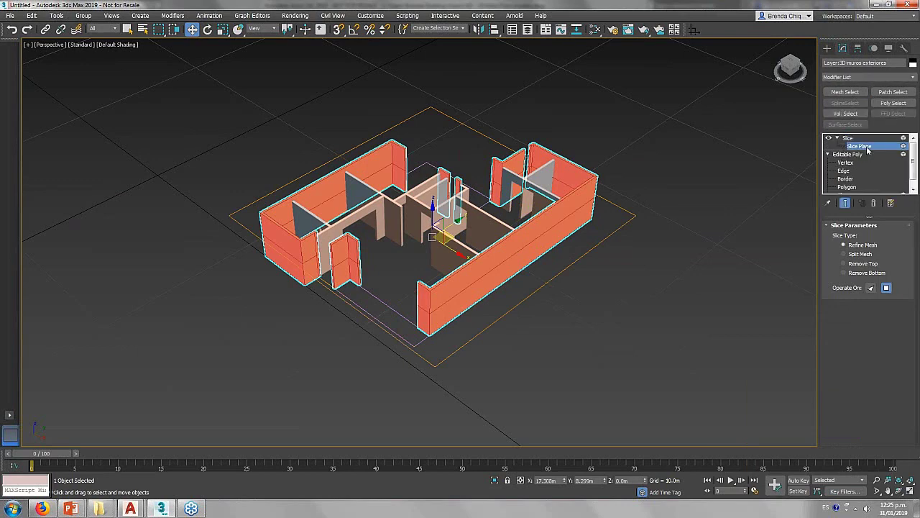
pyautogui.click(867, 146)
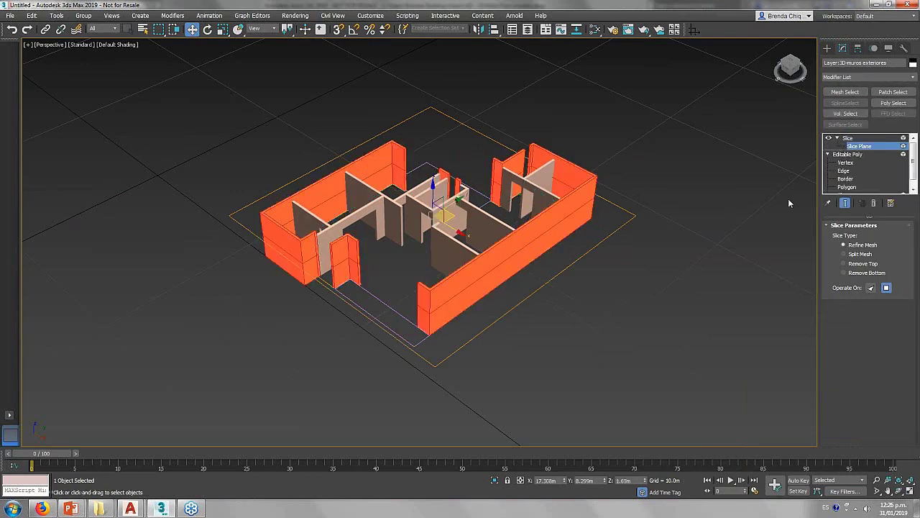
pyautogui.click(624, 480)
pyautogui.write('1')
pyautogui.press('Return')
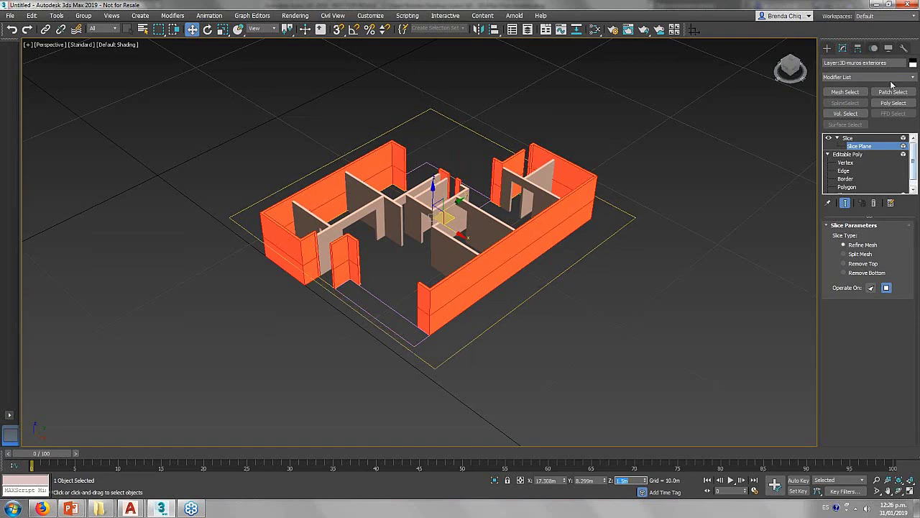
# Add a second Slice modifier with its plane at Z 2.4m.
pyautogui.click(886, 79)
pyautogui.scroll(-10, 875, 85)
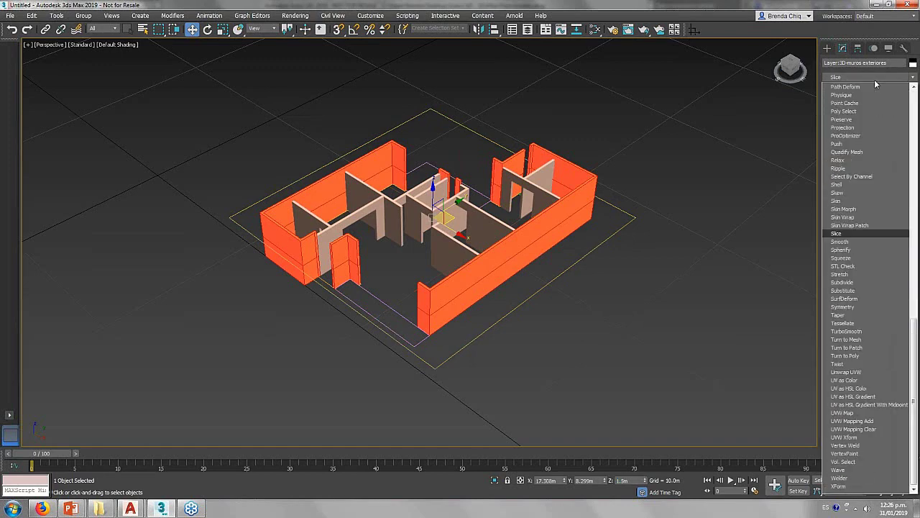
pyautogui.press('Return')
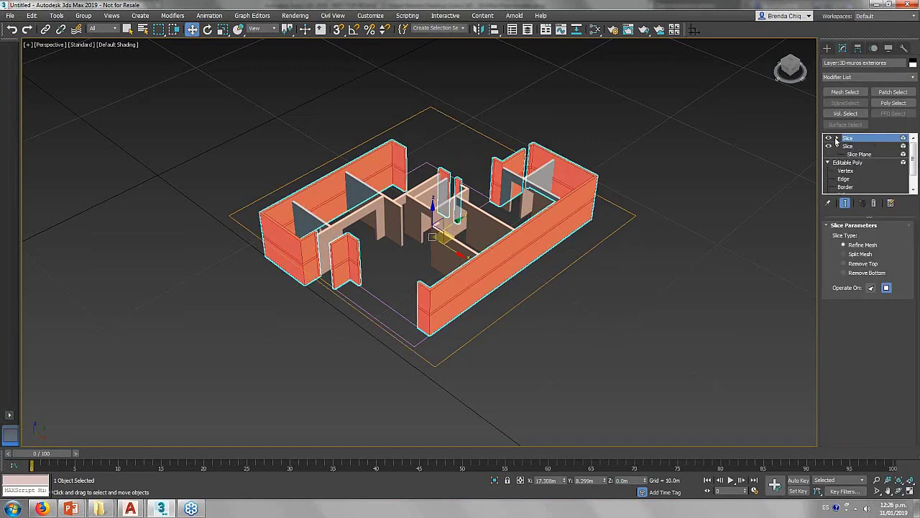
pyautogui.click(858, 146)
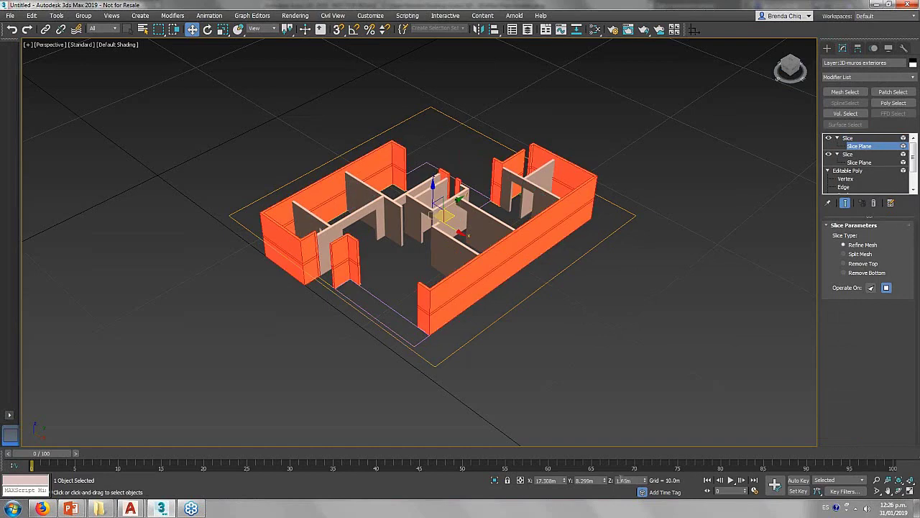
pyautogui.write('2.4')
pyautogui.press('Return')
pyautogui.scroll(2, 266, 274)
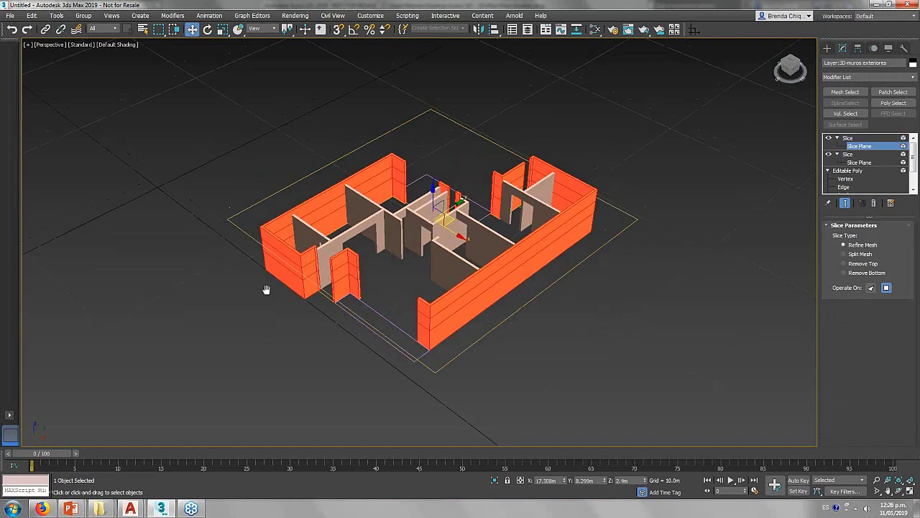
pyautogui.scroll(3, 359, 288)
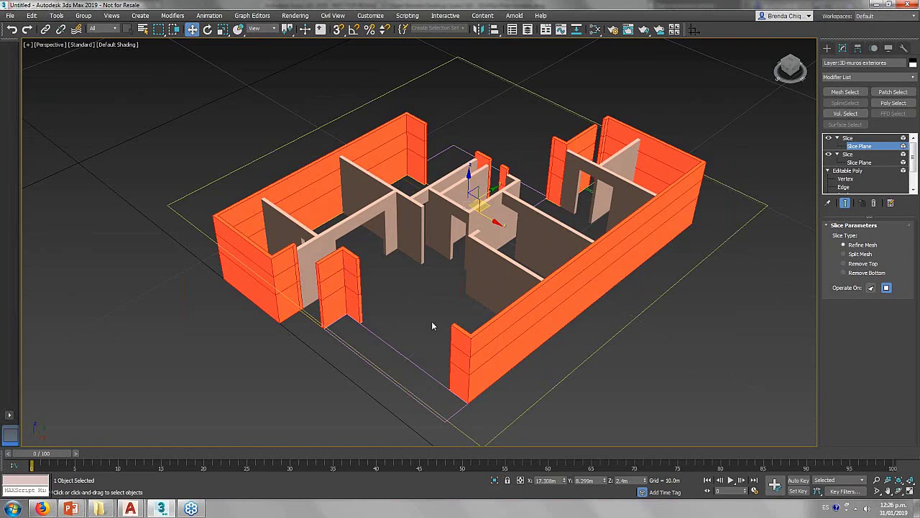
# Collapse the sliced exterior walls into an Editable Poly and switch to Polygon level.
pyautogui.rightClick(467, 344)
pyautogui.moveTo(496, 443)
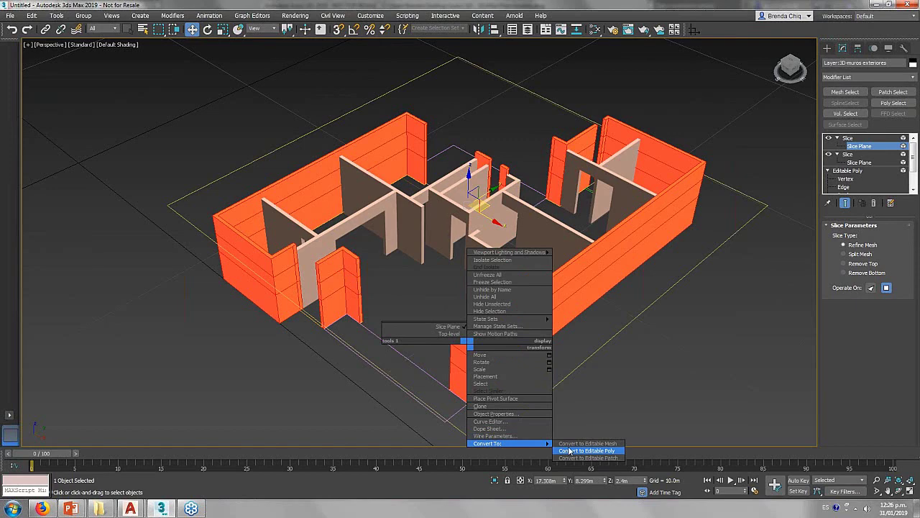
pyautogui.click(570, 450)
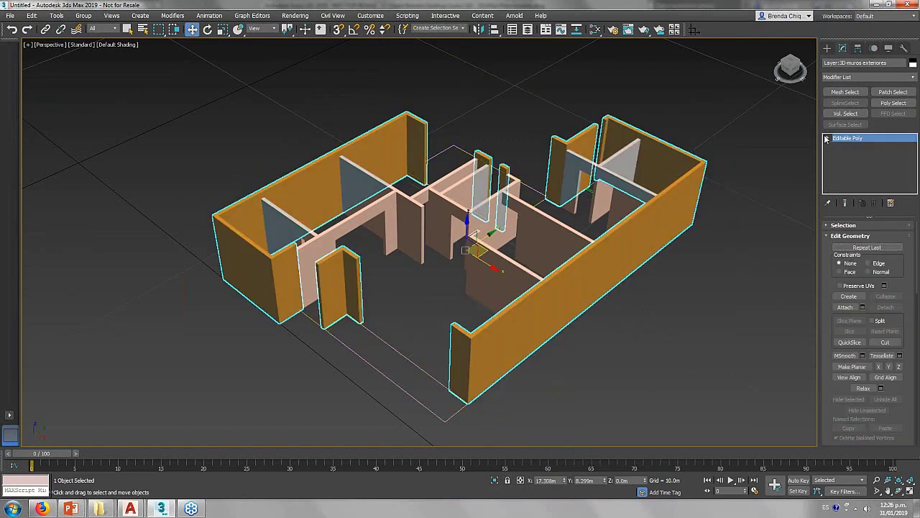
pyautogui.click(829, 138)
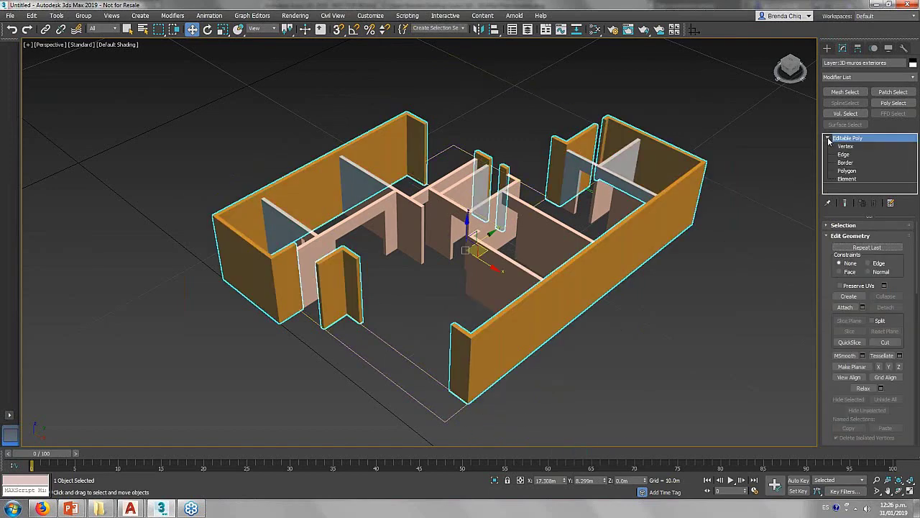
pyautogui.click(847, 178)
pyautogui.click(847, 171)
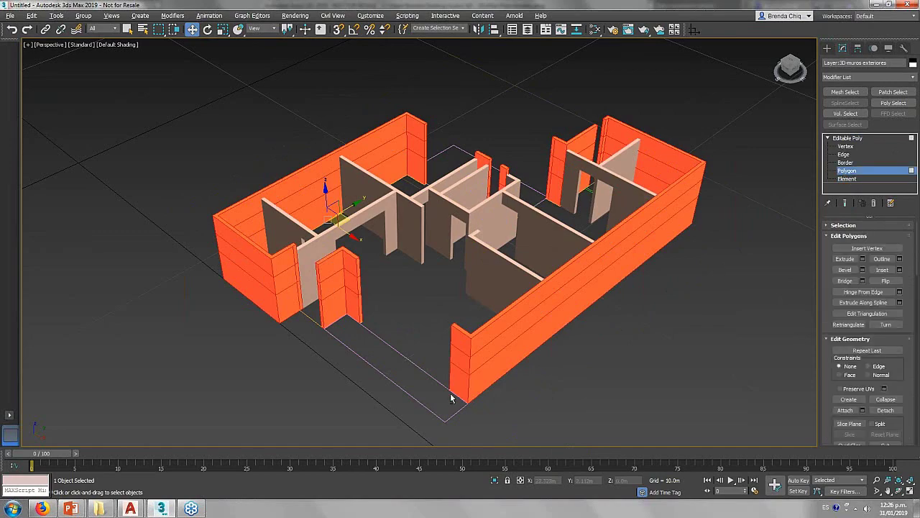
pyautogui.moveTo(451, 398)
pyautogui.keyDown('alt'); pyautogui.mouseDown(button='middle')
pyautogui.moveTo(622, 388)
pyautogui.moveTo(353, 311)
pyautogui.mouseUp(button='middle'); pyautogui.keyUp('alt')
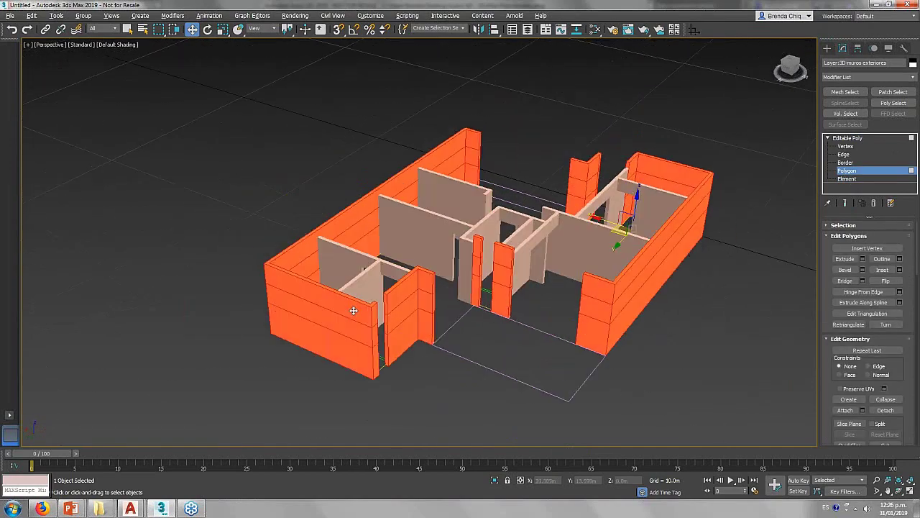
pyautogui.scroll(3, 353, 311)
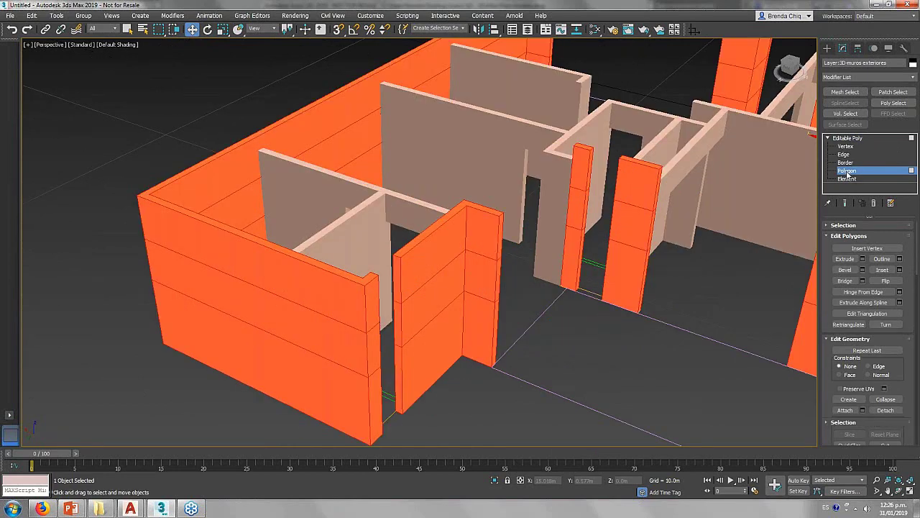
pyautogui.click(847, 171)
pyautogui.click(847, 171)
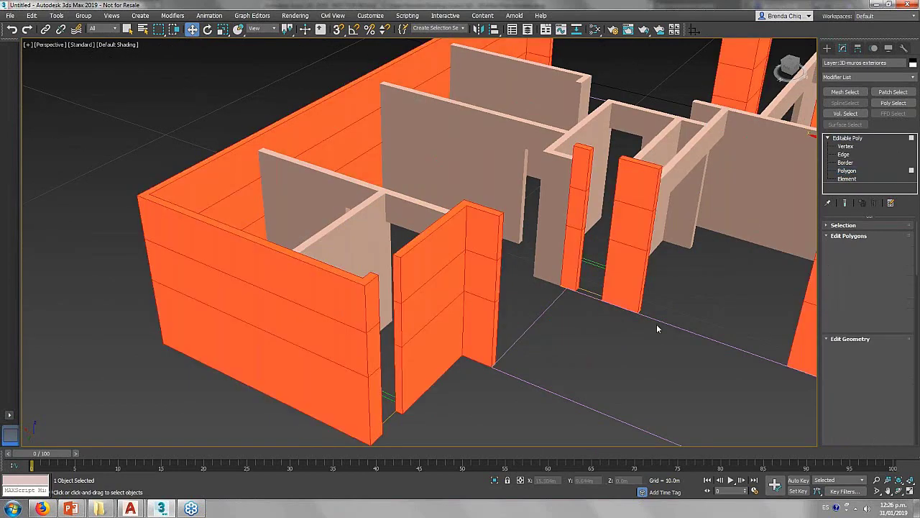
pyautogui.press('4')
# Turn on edged faces (F4) and navigate around the walls to locate the entrance columns.
pyautogui.click(431, 251)
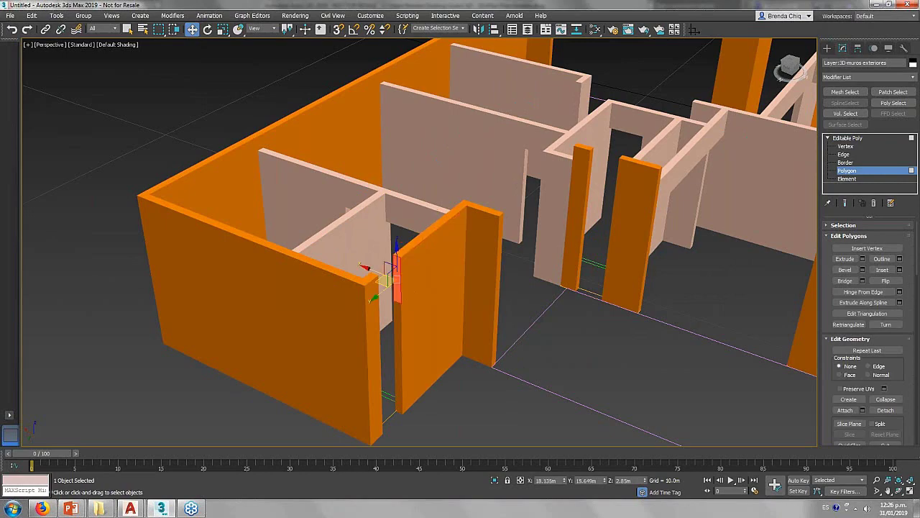
pyautogui.keyDown('alt'); pyautogui.moveTo(431, 252); pyautogui.dragTo(503, 302, button='middle'); pyautogui.keyUp('alt')
pyautogui.click(384, 249)
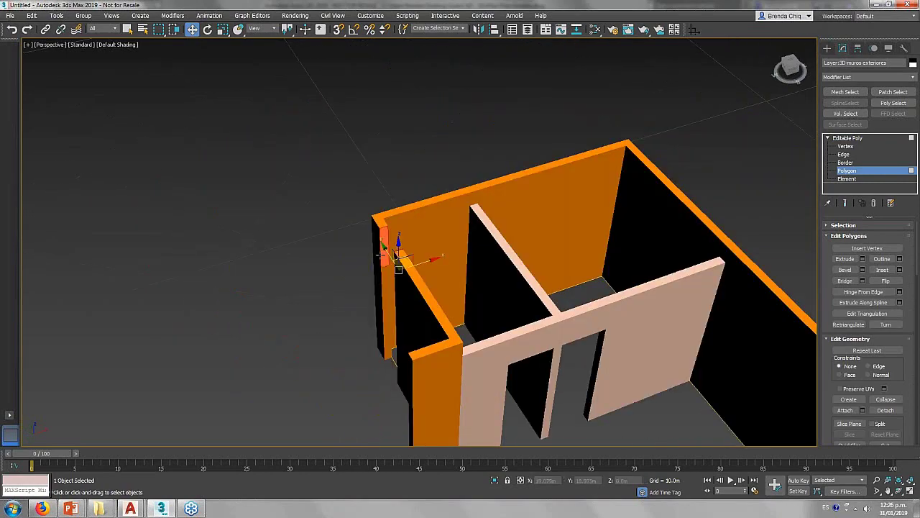
pyautogui.press('F4')
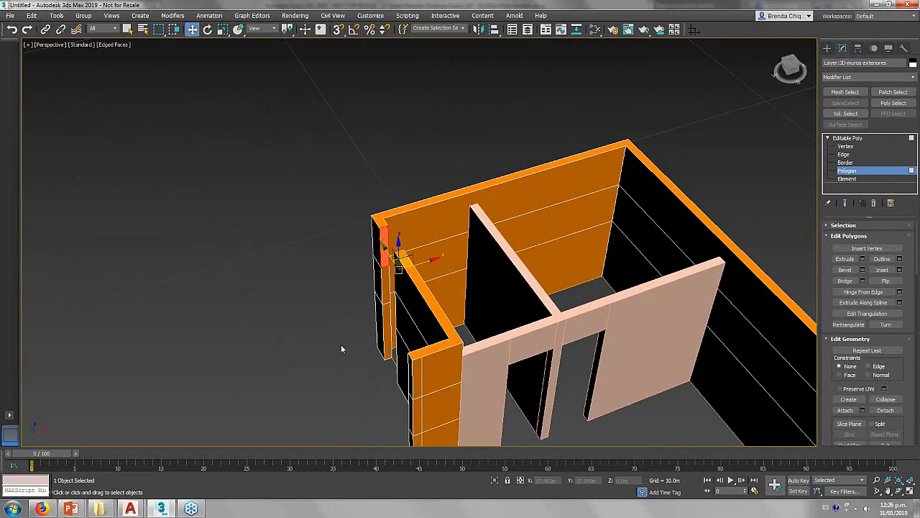
pyautogui.moveTo(341, 344)
pyautogui.keyDown('alt'); pyautogui.mouseDown(button='middle')
pyautogui.moveTo(441, 344)
pyautogui.moveTo(471, 328)
pyautogui.moveTo(381, 321)
pyautogui.mouseUp(button='middle'); pyautogui.keyUp('alt')
pyautogui.scroll(3, 471, 332)
pyautogui.scroll(-1, 381, 321)
pyautogui.scroll(-4, 359, 324)
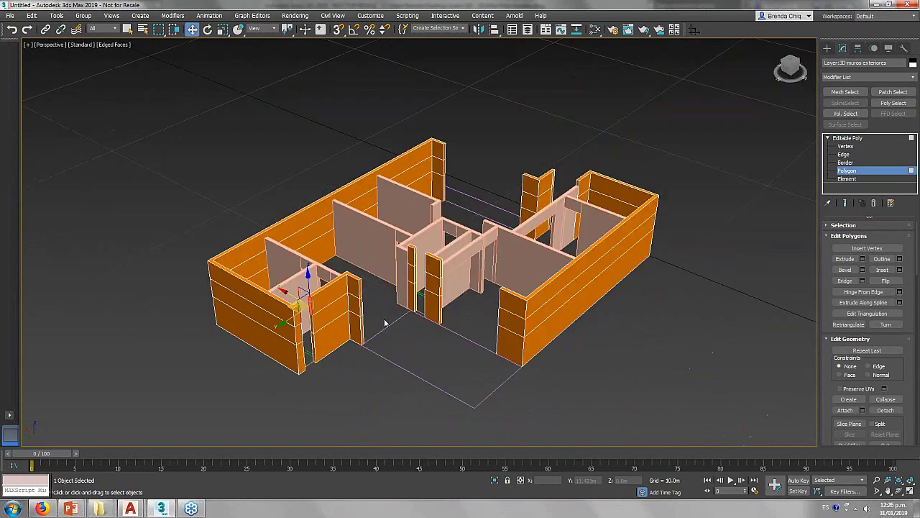
pyautogui.scroll(6, 347, 338)
pyautogui.moveTo(370, 365)
pyautogui.keyDown('alt'); pyautogui.mouseDown(button='middle')
pyautogui.moveTo(328, 318)
pyautogui.moveTo(288, 365)
pyautogui.moveTo(332, 412)
pyautogui.moveTo(366, 346)
pyautogui.moveTo(352, 285)
pyautogui.mouseUp(button='middle'); pyautogui.keyUp('alt')
pyautogui.scroll(2, 355, 232)
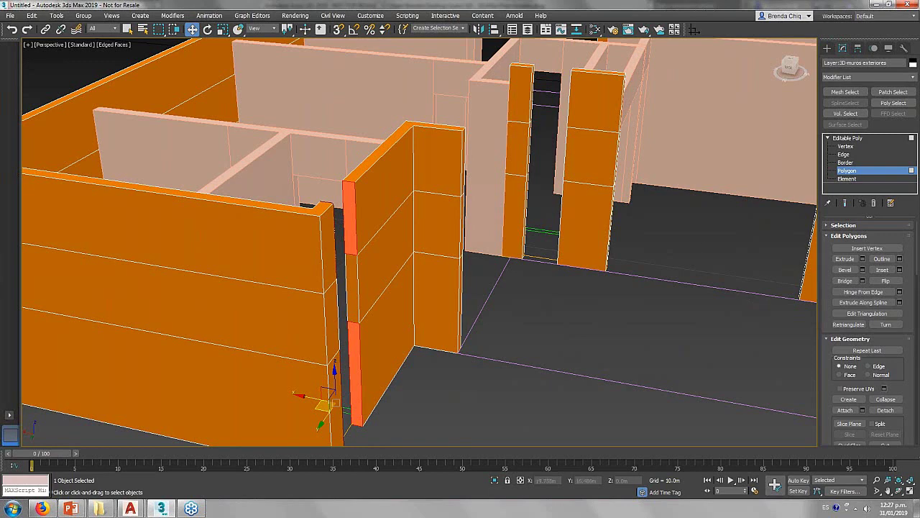
pyautogui.moveTo(575, 324); pyautogui.dragTo(575, 280, button='middle')
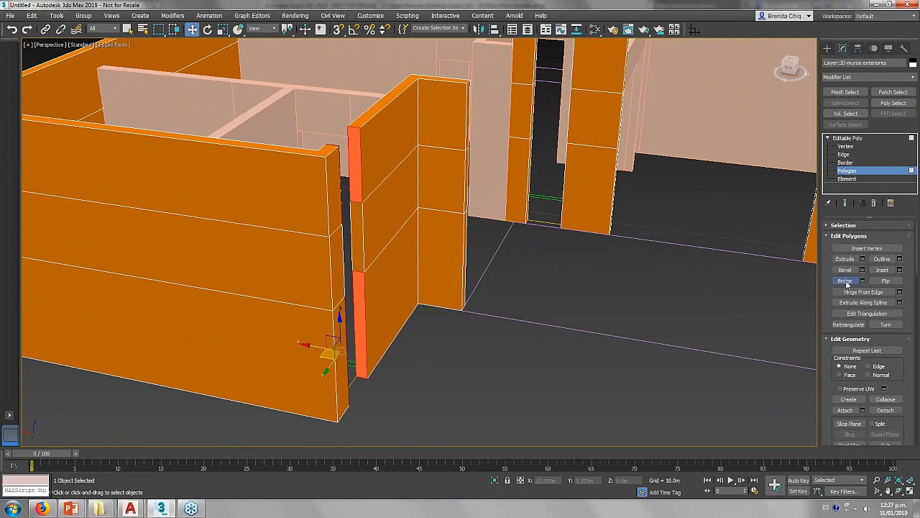
pyautogui.scroll(-10, 667, 345)
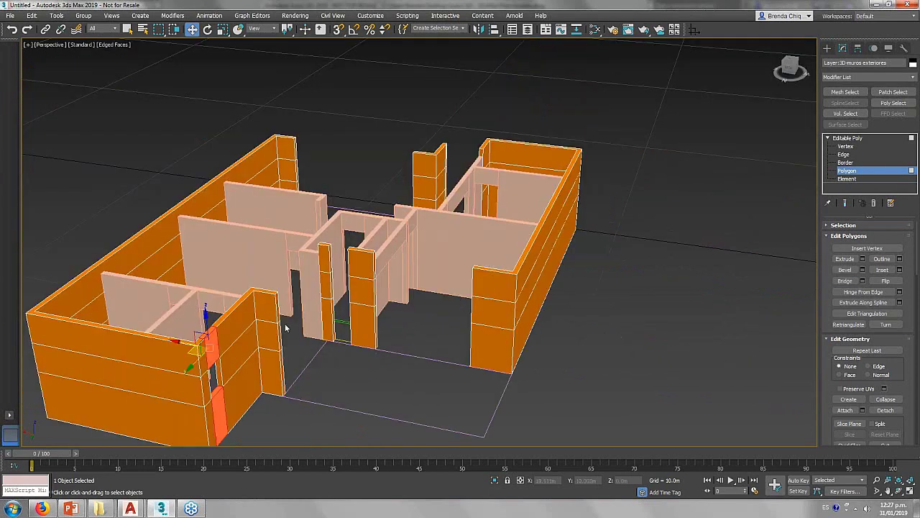
pyautogui.scroll(2, 360, 277)
pyautogui.scroll(2, 359, 277)
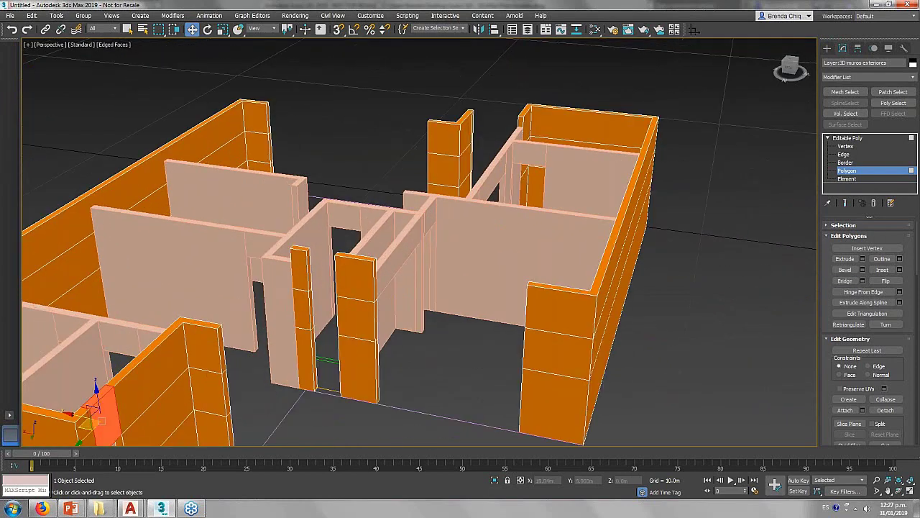
# Select both entrance columns' inner side faces and bridge them with a polygon.
pyautogui.click(309, 271)
pyautogui.scroll(2, 309, 272)
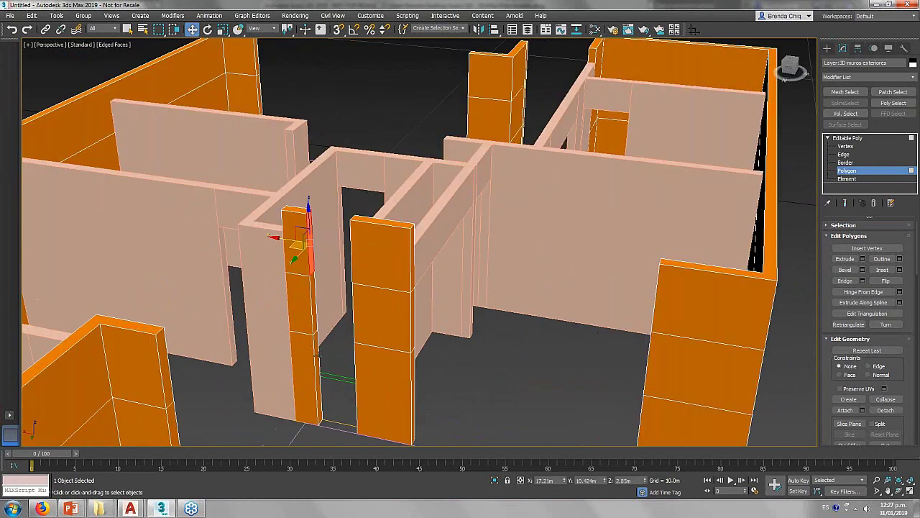
pyautogui.click(413, 252)
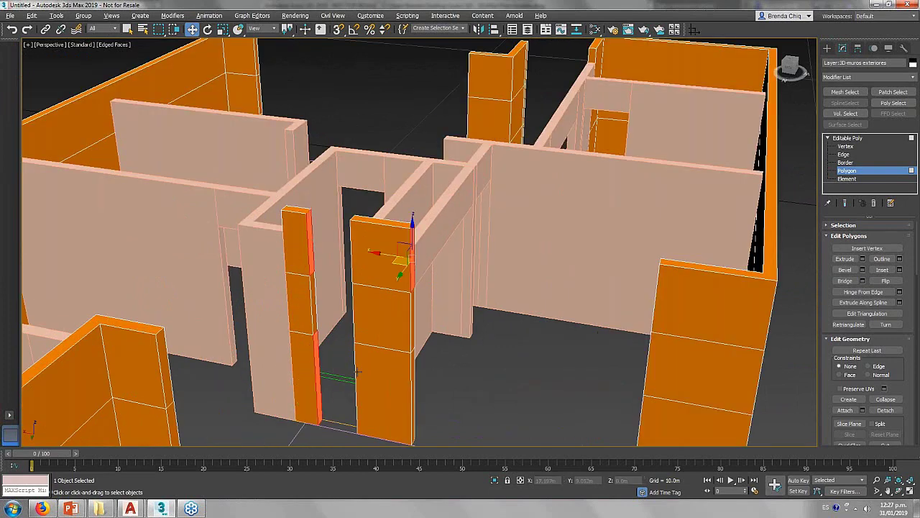
pyautogui.keyDown('alt'); pyautogui.moveTo(357, 373); pyautogui.dragTo(403, 338, button='middle'); pyautogui.keyUp('alt')
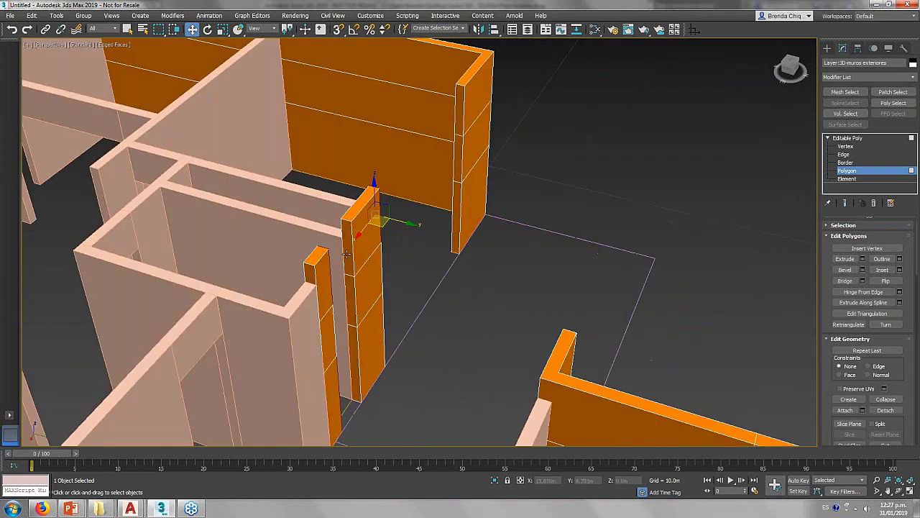
pyautogui.keyDown('ctrl'); pyautogui.click(462, 119); pyautogui.keyUp('ctrl')
pyautogui.click(845, 281)
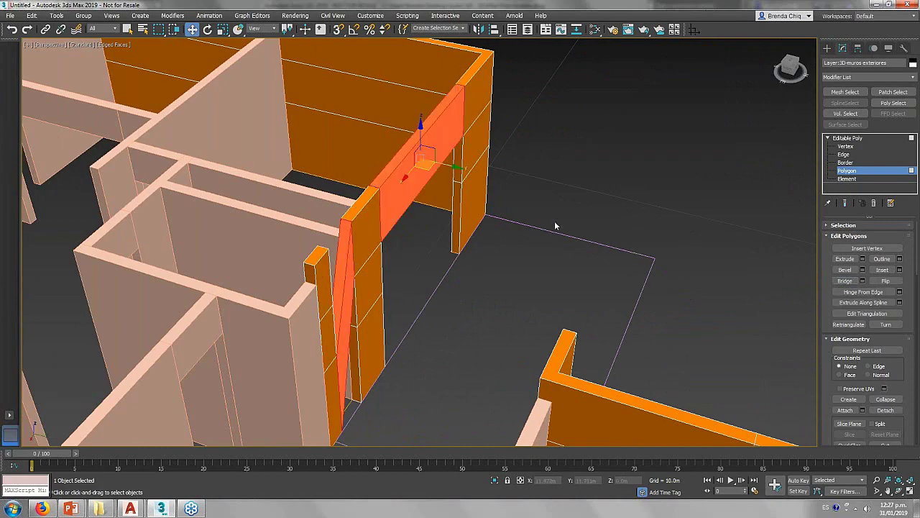
pyautogui.hotkey('ctrl', 'z')
pyautogui.moveTo(403, 338)
pyautogui.keyDown('alt'); pyautogui.mouseDown(button='middle')
pyautogui.moveTo(293, 333)
pyautogui.moveTo(448, 345)
pyautogui.moveTo(402, 402)
pyautogui.mouseUp(button='middle'); pyautogui.keyUp('alt')
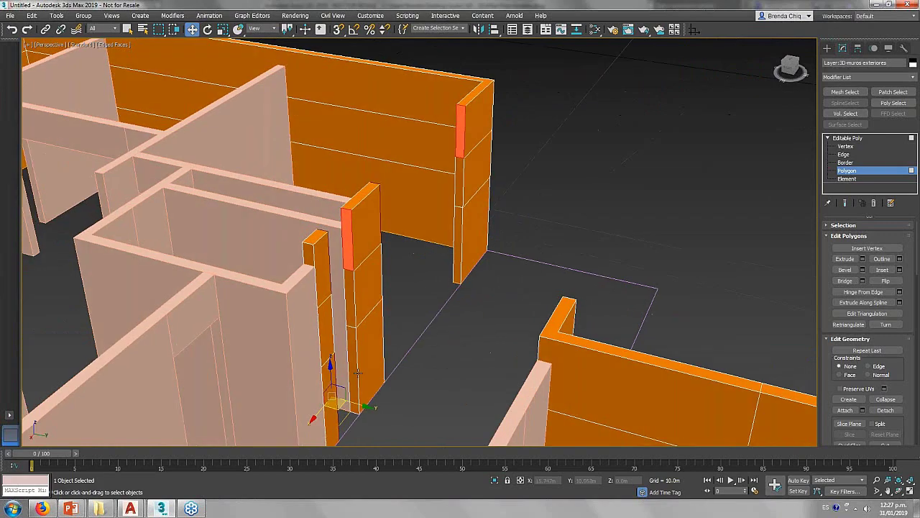
pyautogui.click(845, 281)
pyautogui.moveTo(630, 269)
pyautogui.keyDown('alt'); pyautogui.mouseDown(button='middle')
pyautogui.moveTo(346, 244)
pyautogui.moveTo(301, 302)
pyautogui.mouseUp(button='middle'); pyautogui.keyUp('alt')
pyautogui.scroll(-10, 629, 267)
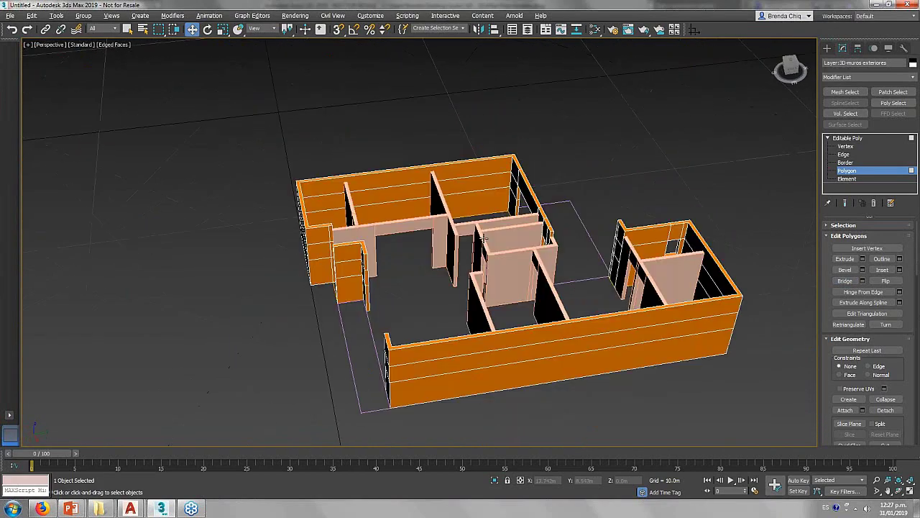
# Bridge the thin end faces of the short wall column and the facing walls into a new wall piece.
pyautogui.scroll(5, 301, 302)
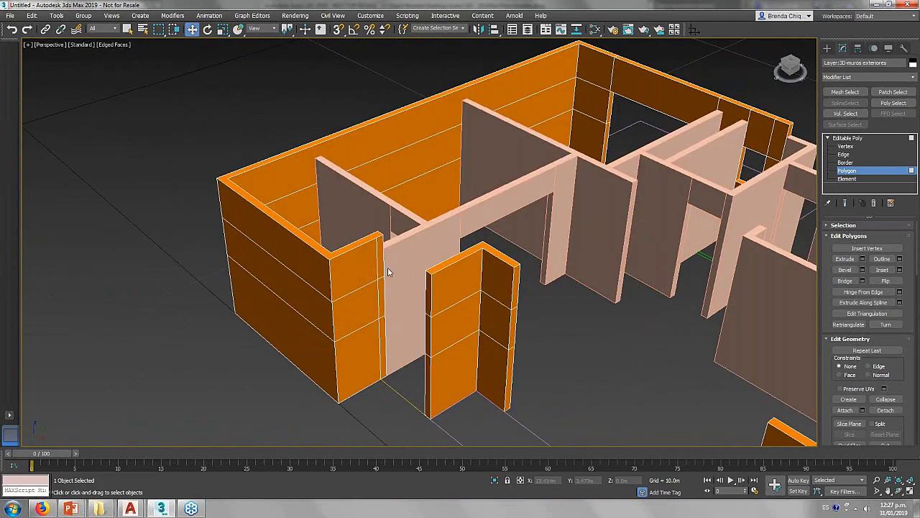
pyautogui.click(379, 259)
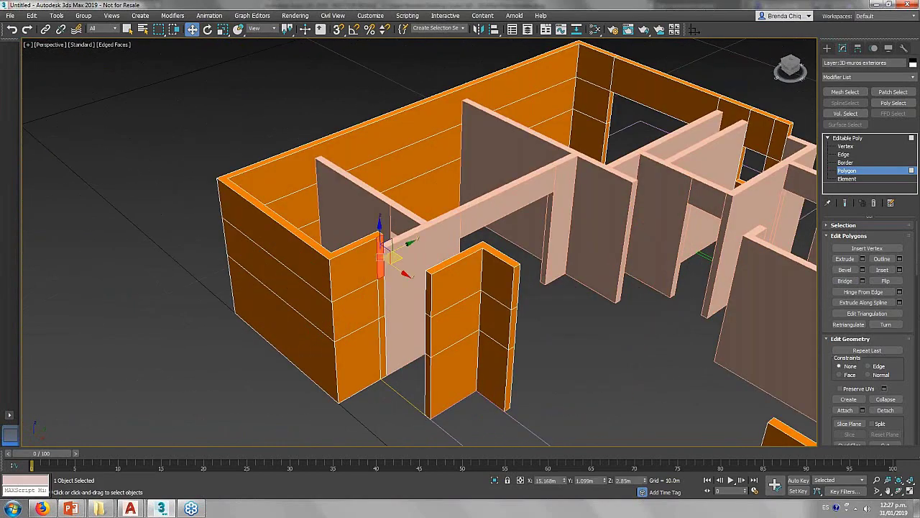
pyautogui.scroll(-5, 389, 350)
pyautogui.keyDown('alt'); pyautogui.moveTo(389, 350); pyautogui.dragTo(380, 215, button='middle'); pyautogui.keyUp('alt')
pyautogui.scroll(5, 380, 215)
pyautogui.click(435, 237)
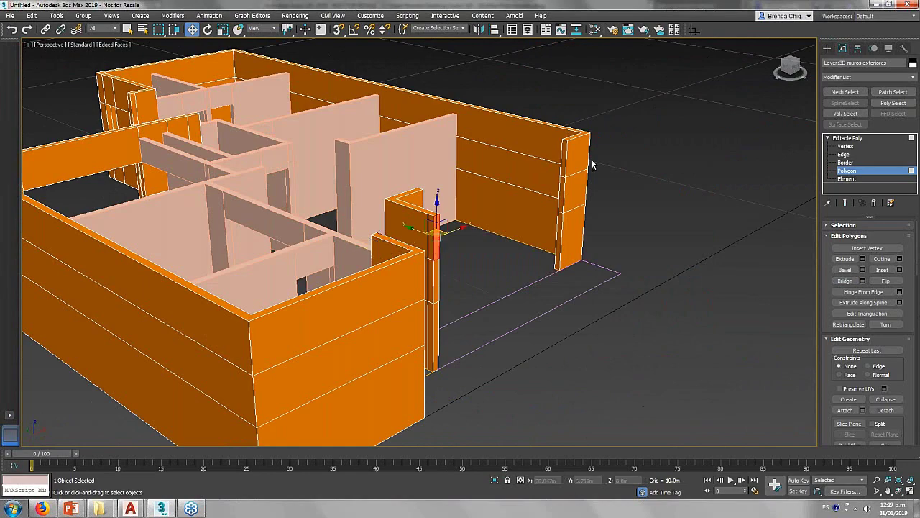
pyautogui.keyDown('ctrl'); pyautogui.click(564, 164); pyautogui.keyUp('ctrl')
pyautogui.moveTo(564, 164)
pyautogui.keyDown('alt'); pyautogui.mouseDown(button='middle')
pyautogui.moveTo(518, 216)
pyautogui.moveTo(540, 205)
pyautogui.mouseUp(button='middle'); pyautogui.keyUp('alt')
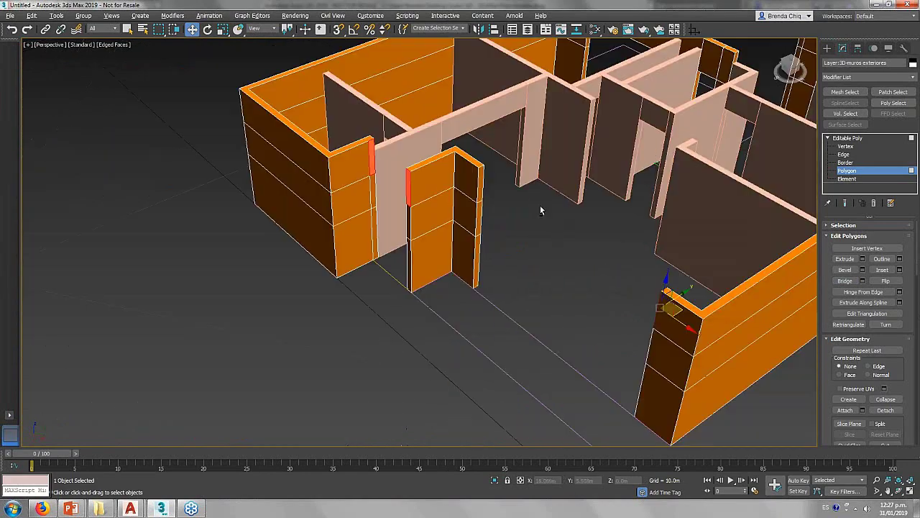
pyautogui.keyDown('ctrl'); pyautogui.click(481, 180); pyautogui.keyUp('ctrl')
pyautogui.scroll(2, 628, 343)
pyautogui.scroll(-6, 571, 326)
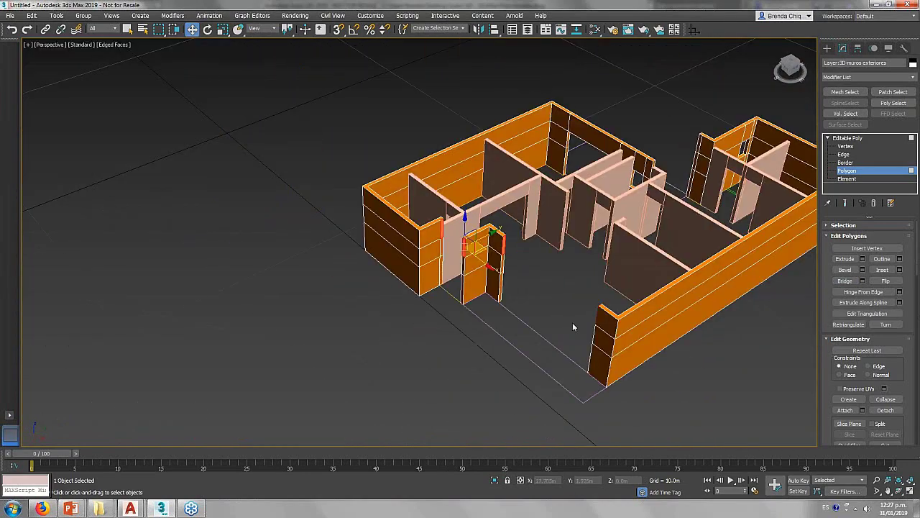
pyautogui.moveTo(572, 322); pyautogui.dragTo(558, 326, button='middle')
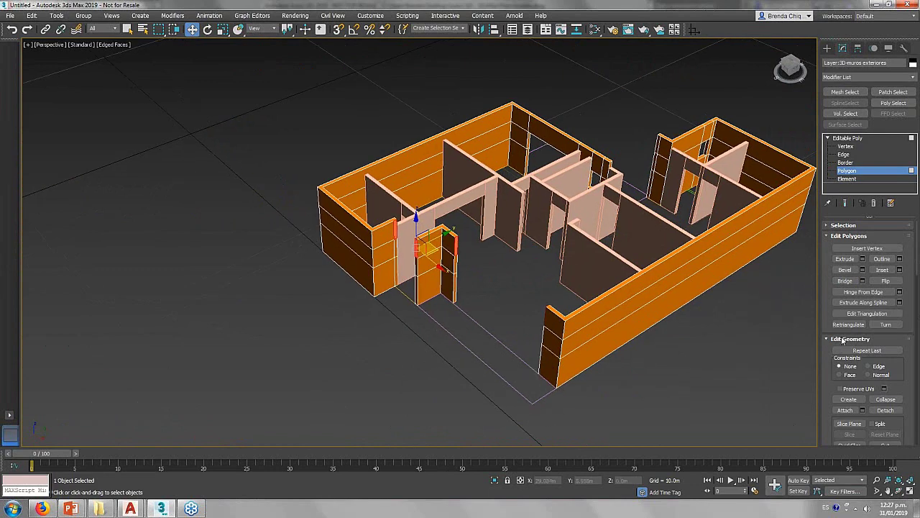
pyautogui.click(845, 280)
# Deselect the faces and orbit around the house to inspect the bridged section at the wall junction.
pyautogui.click(418, 349)
pyautogui.keyDown('alt'); pyautogui.moveTo(394, 329); pyautogui.dragTo(329, 407, button='middle'); pyautogui.keyUp('alt')
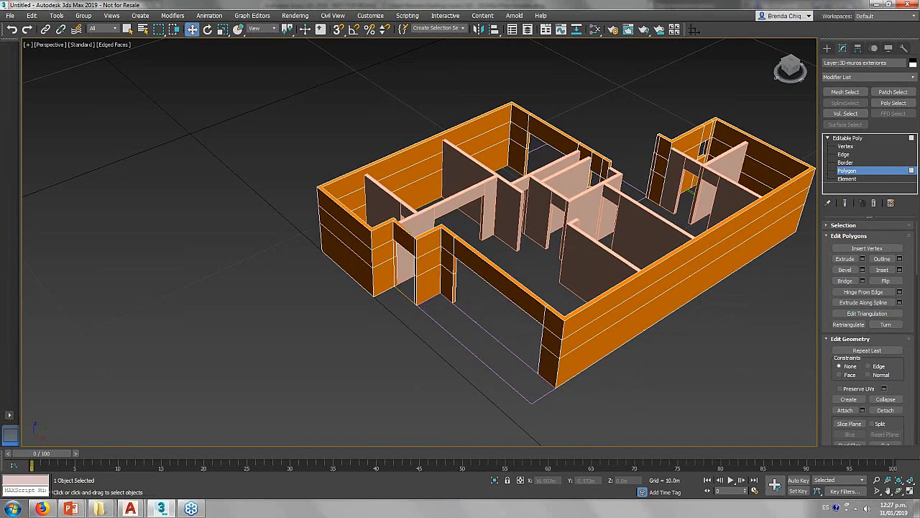
pyautogui.scroll(-3, 457, 360)
pyautogui.keyDown('alt'); pyautogui.moveTo(457, 360); pyautogui.dragTo(400, 397, button='middle'); pyautogui.keyUp('alt')
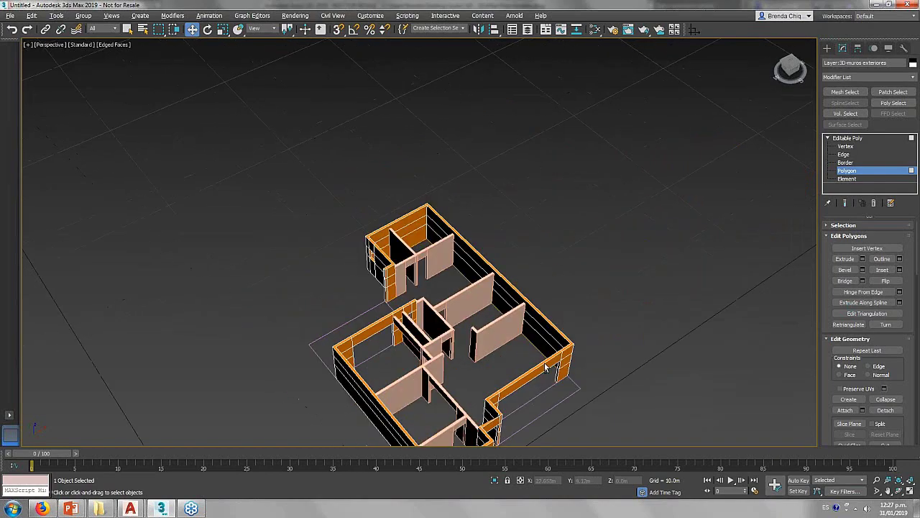
pyautogui.scroll(5, 400, 398)
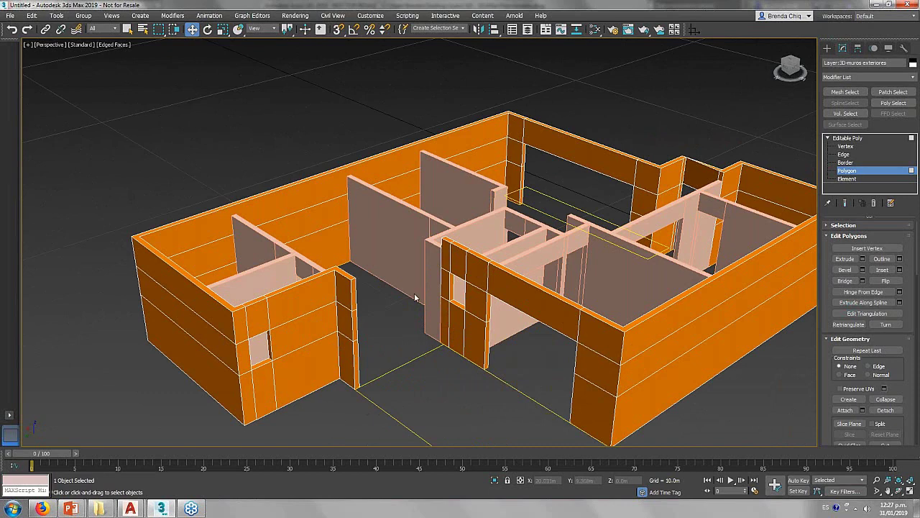
pyautogui.scroll(3, 438, 272)
pyautogui.scroll(3, 449, 238)
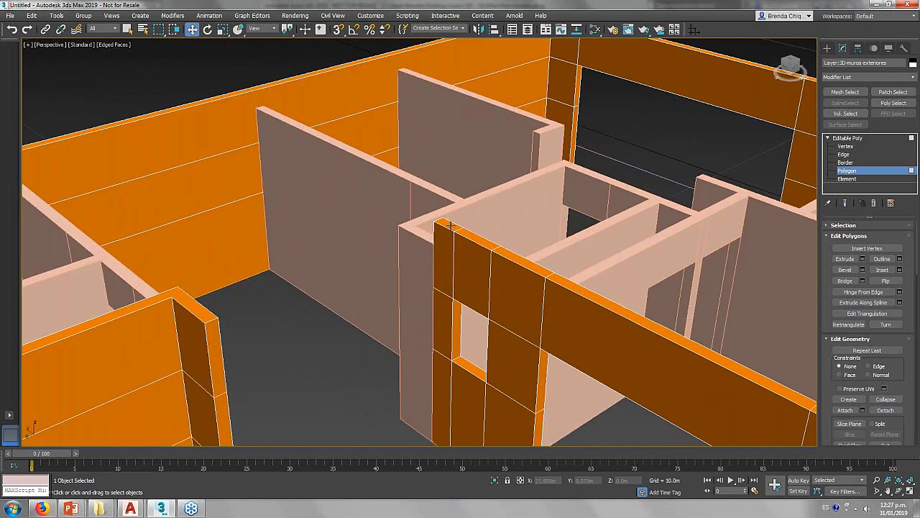
pyautogui.moveTo(448, 257); pyautogui.dragTo(413, 268, button='middle')
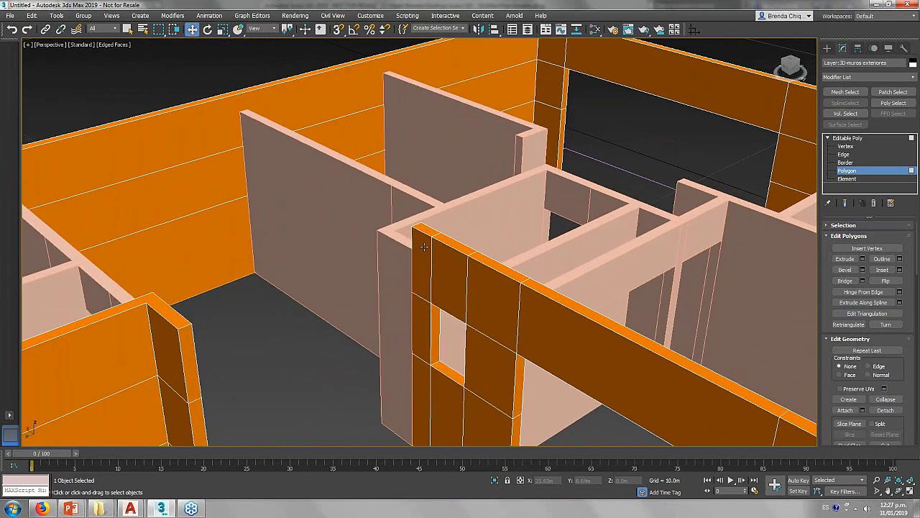
pyautogui.click(844, 154)
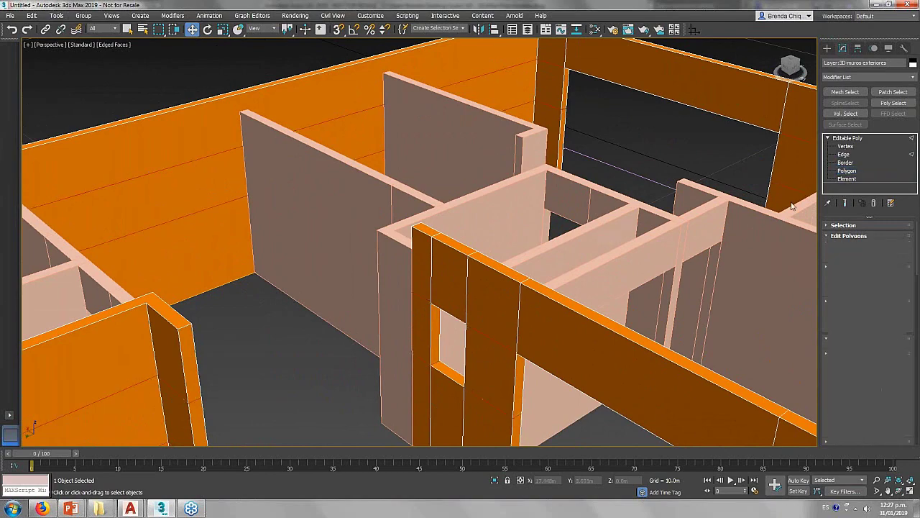
# Switch to wireframe display and select the vertical wall edges beside the doorway.
pyautogui.moveTo(395, 403); pyautogui.dragTo(379, 355, button='middle')
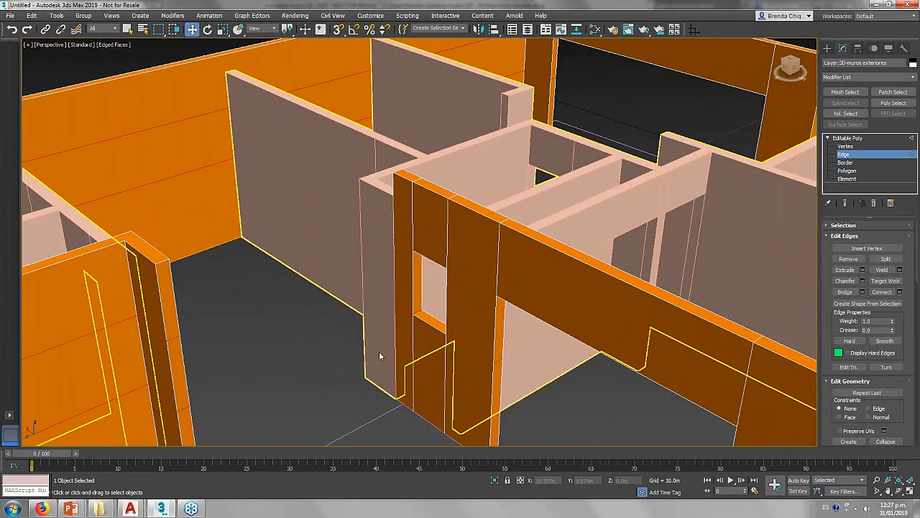
pyautogui.press('F3')
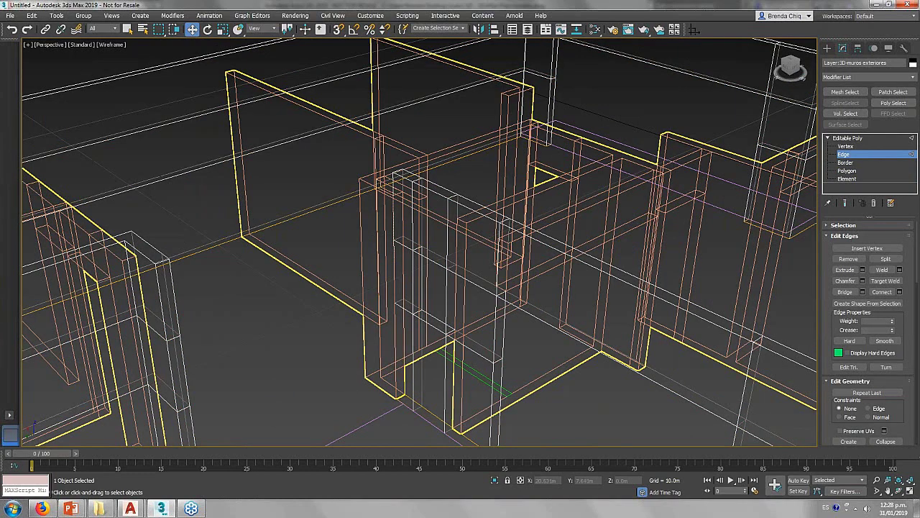
pyautogui.click(407, 249)
pyautogui.scroll(3, 408, 250)
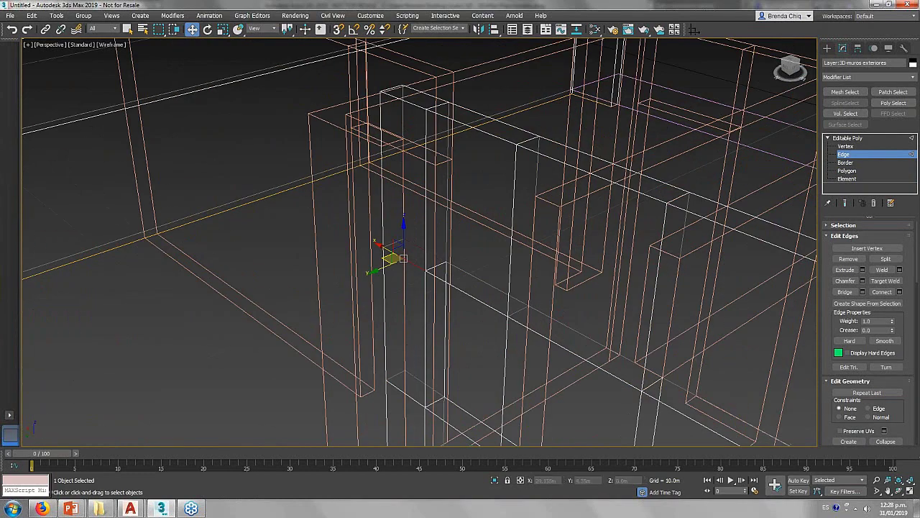
pyautogui.click(420, 105)
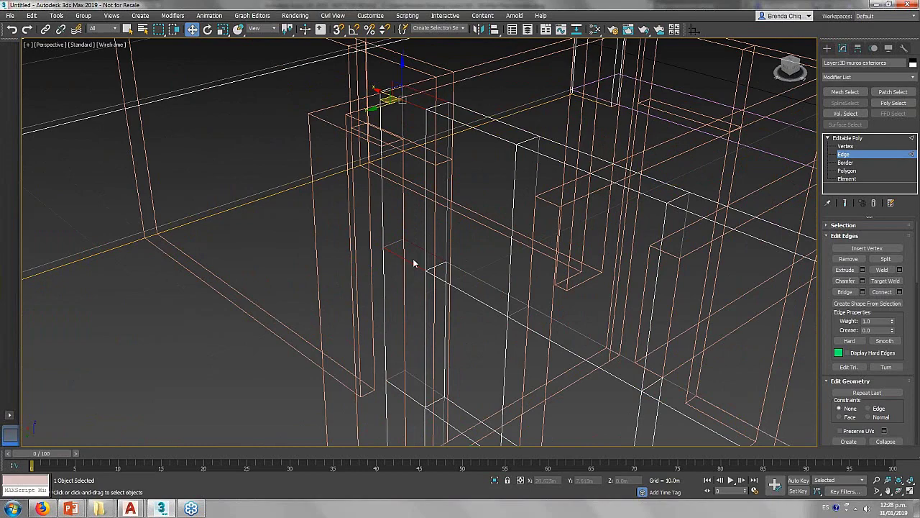
pyautogui.moveTo(416, 264); pyautogui.dragTo(416, 241, button='middle')
pyautogui.moveTo(431, 371); pyautogui.dragTo(431, 316, button='middle')
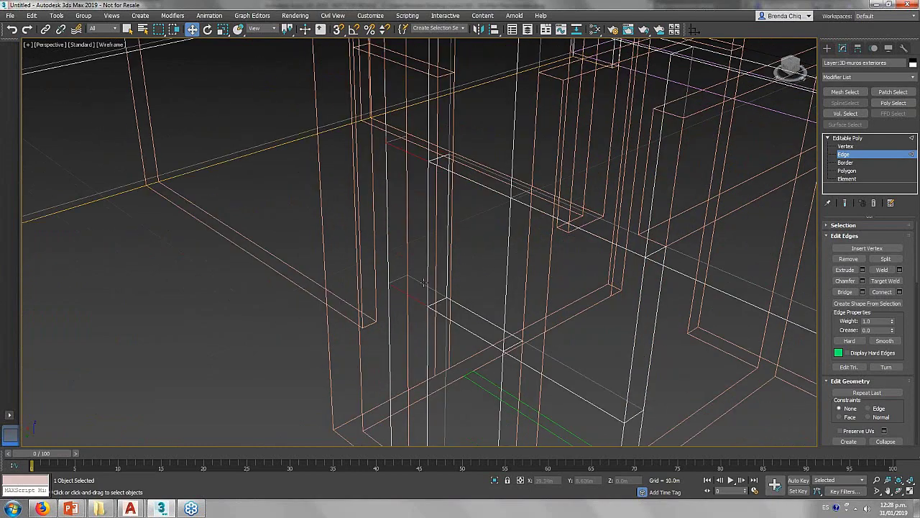
pyautogui.scroll(-5, 424, 282)
pyautogui.keyDown('alt'); pyautogui.moveTo(411, 278); pyautogui.dragTo(405, 261, button='middle'); pyautogui.keyUp('alt')
pyautogui.click(407, 354)
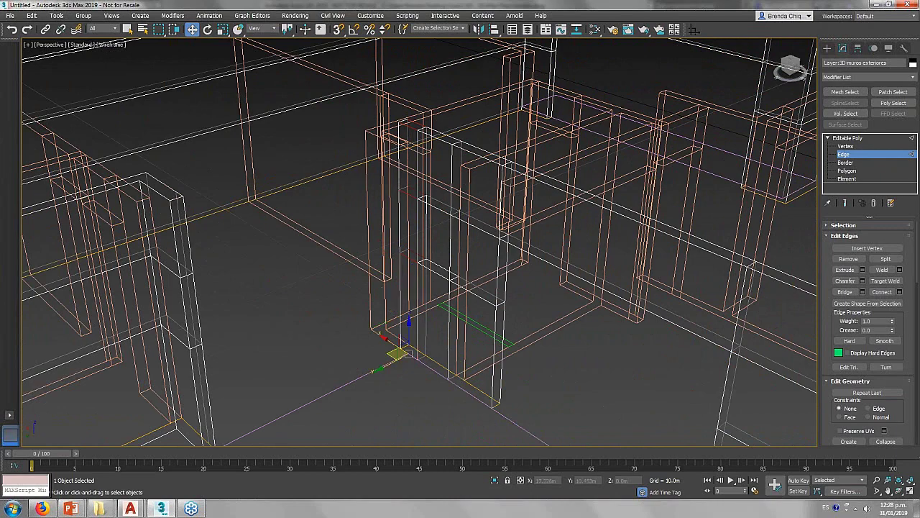
# Connect the selected edges with new horizontal edges and return to shaded display.
pyautogui.scroll(10, 397, 352)
pyautogui.scroll(-8, 411, 331)
pyautogui.scroll(4, 411, 331)
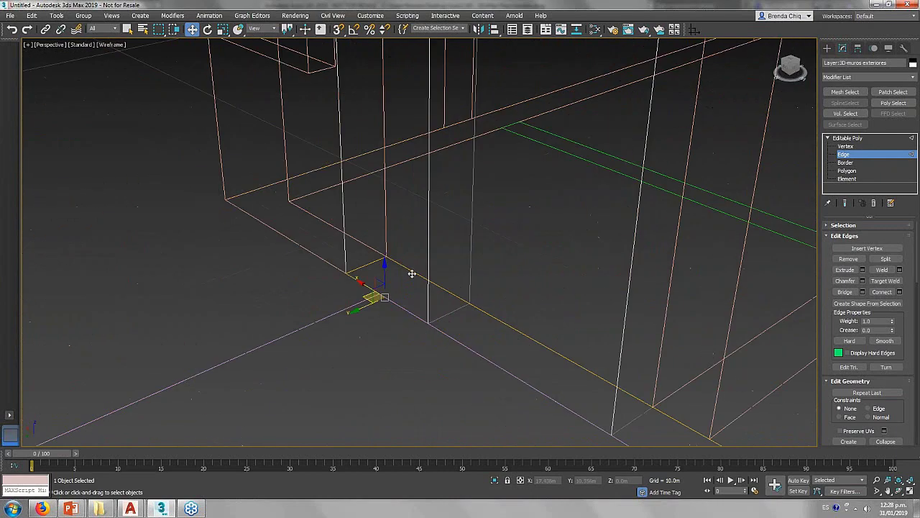
pyautogui.scroll(-3, 419, 379)
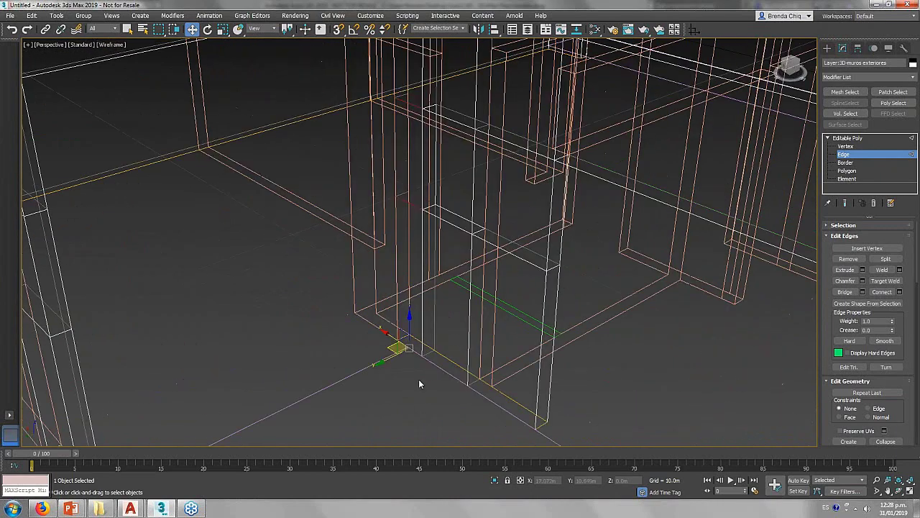
pyautogui.scroll(-5, 418, 379)
pyautogui.scroll(2, 419, 379)
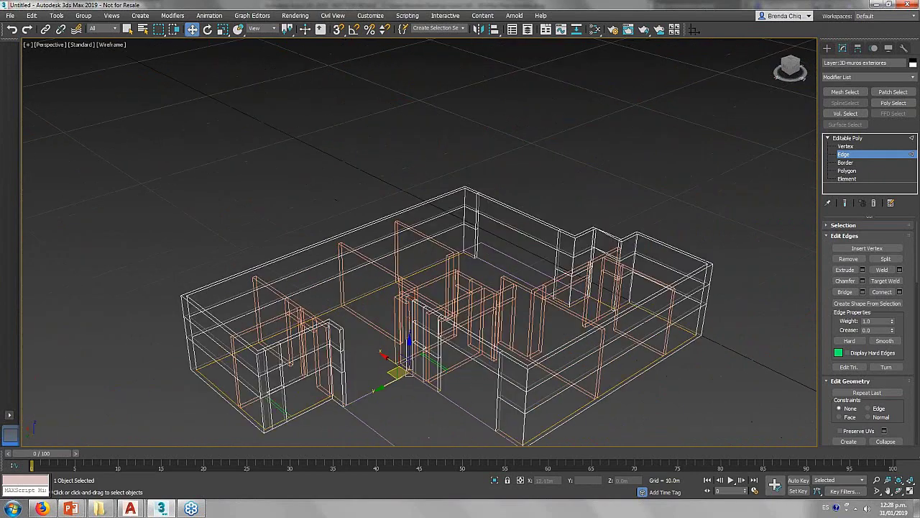
pyautogui.click(887, 292)
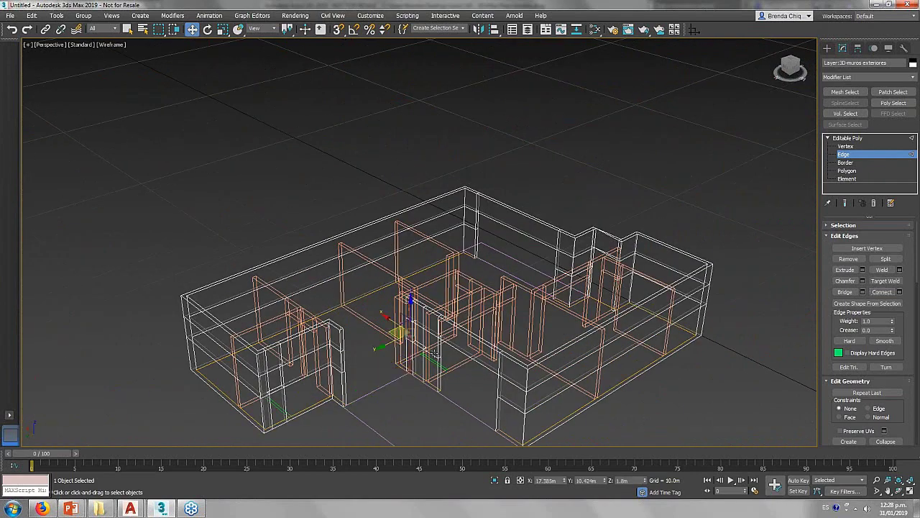
pyautogui.scroll(1, 381, 374)
pyautogui.scroll(4, 374, 373)
pyautogui.scroll(2, 389, 376)
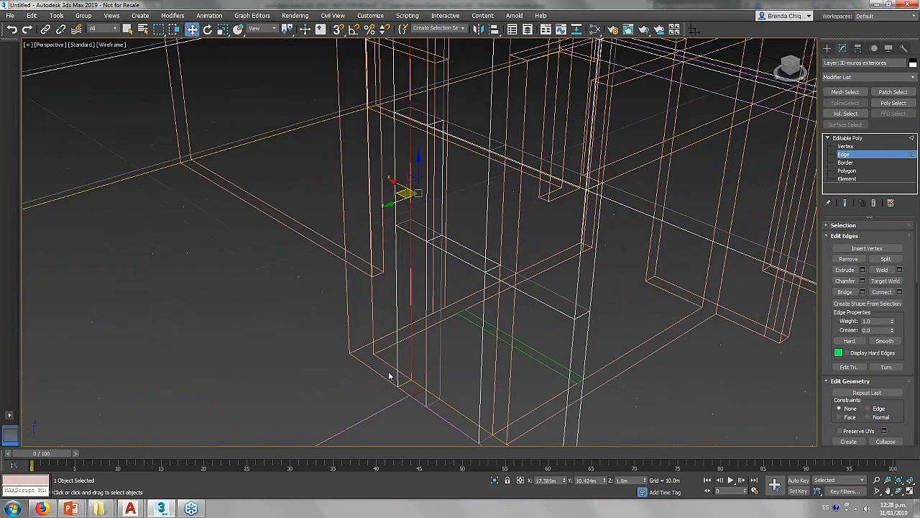
pyautogui.press('F3')
pyautogui.scroll(-3, 408, 365)
pyautogui.scroll(4, 410, 263)
pyautogui.moveTo(410, 239); pyautogui.dragTo(411, 195, button='middle')
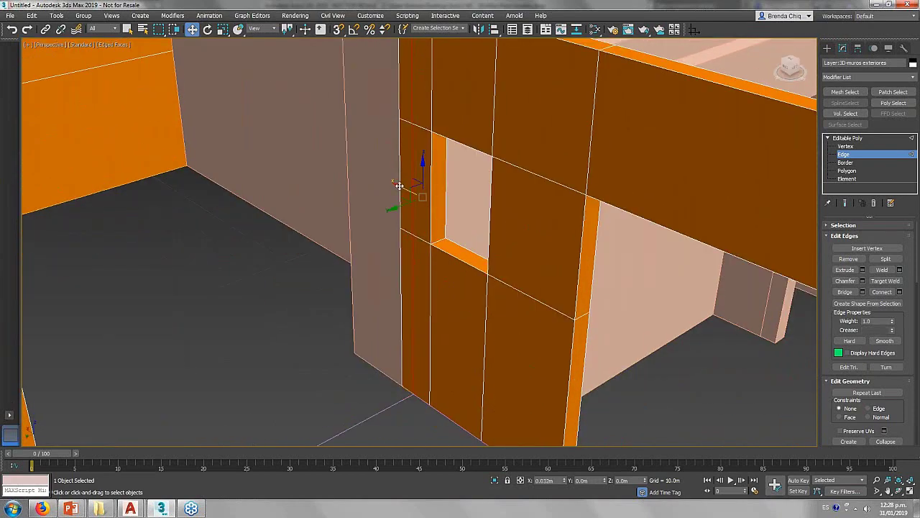
pyautogui.scroll(-3, 403, 202)
pyautogui.scroll(-5, 431, 216)
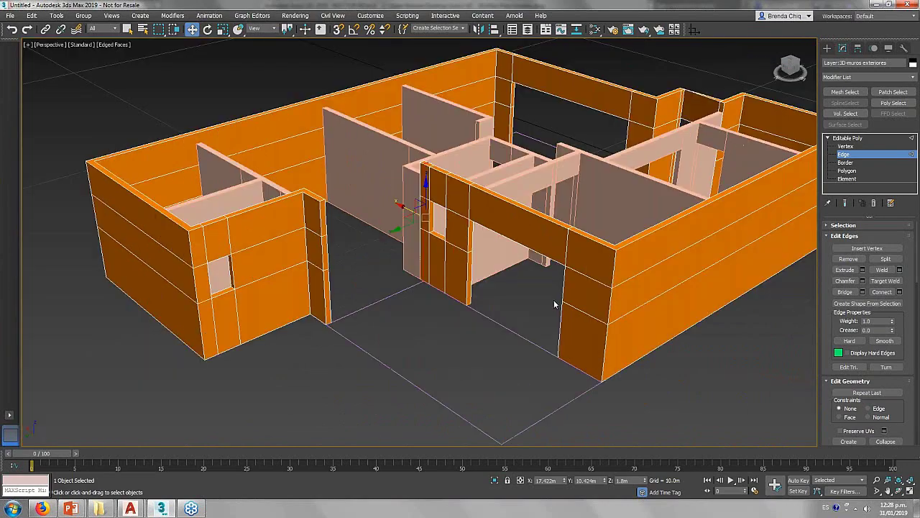
pyautogui.click(844, 171)
pyautogui.click(421, 180)
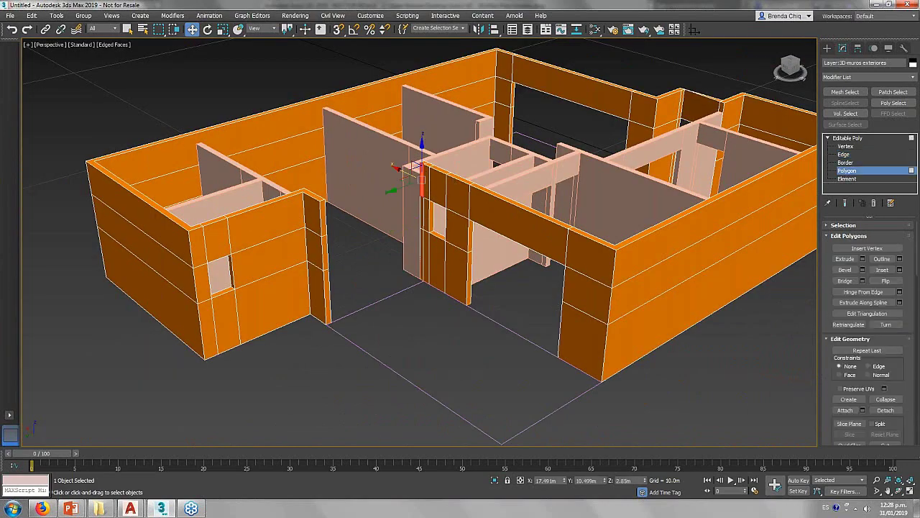
pyautogui.moveTo(422, 180)
pyautogui.keyDown('alt'); pyautogui.mouseDown(button='middle')
pyautogui.moveTo(293, 232)
pyautogui.moveTo(179, 237)
pyautogui.mouseUp(button='middle'); pyautogui.keyUp('alt')
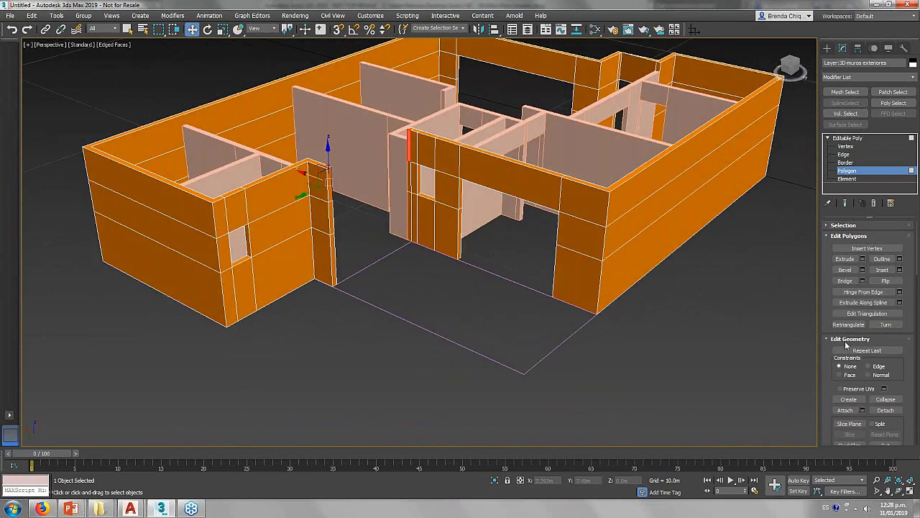
pyautogui.click(845, 280)
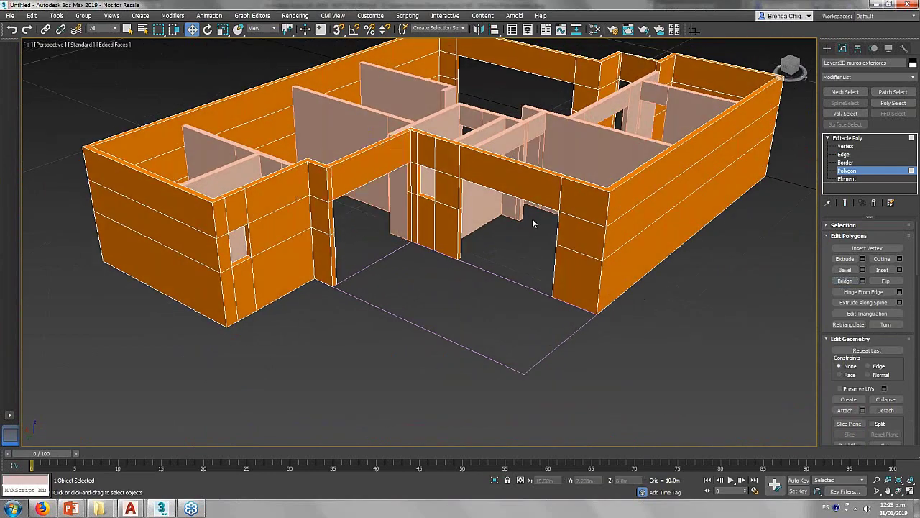
pyautogui.moveTo(533, 223)
pyautogui.keyDown('alt'); pyautogui.mouseDown(button='middle')
pyautogui.moveTo(496, 299)
pyautogui.moveTo(528, 259)
pyautogui.moveTo(544, 200)
pyautogui.mouseUp(button='middle'); pyautogui.keyUp('alt')
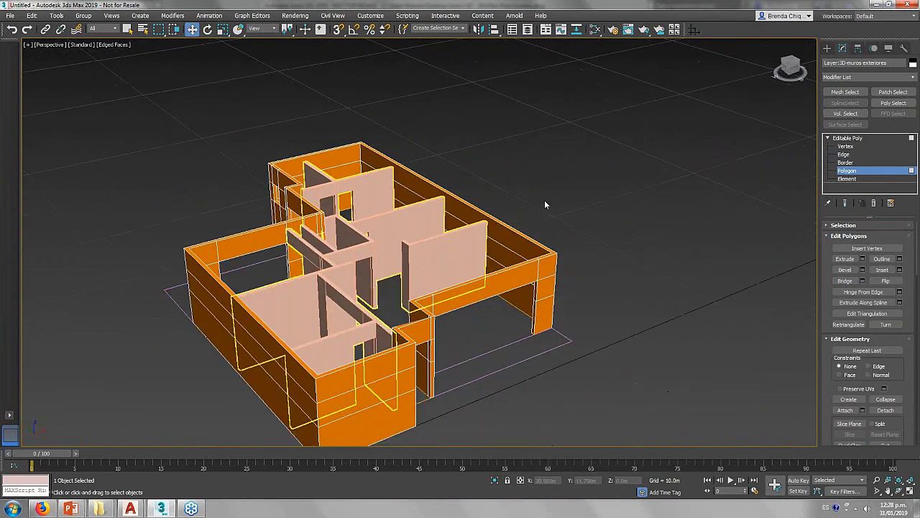
pyautogui.click(827, 48)
pyautogui.click(611, 137)
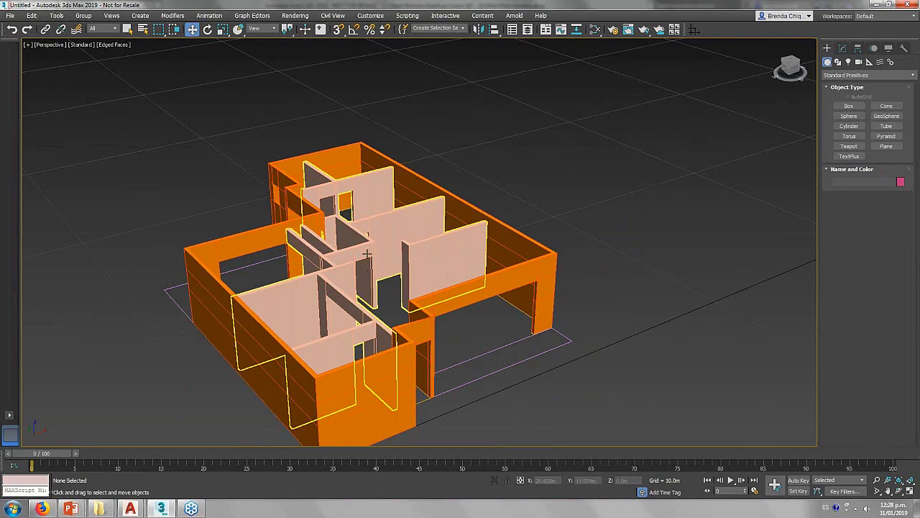
pyautogui.click(440, 248)
pyautogui.click(554, 227)
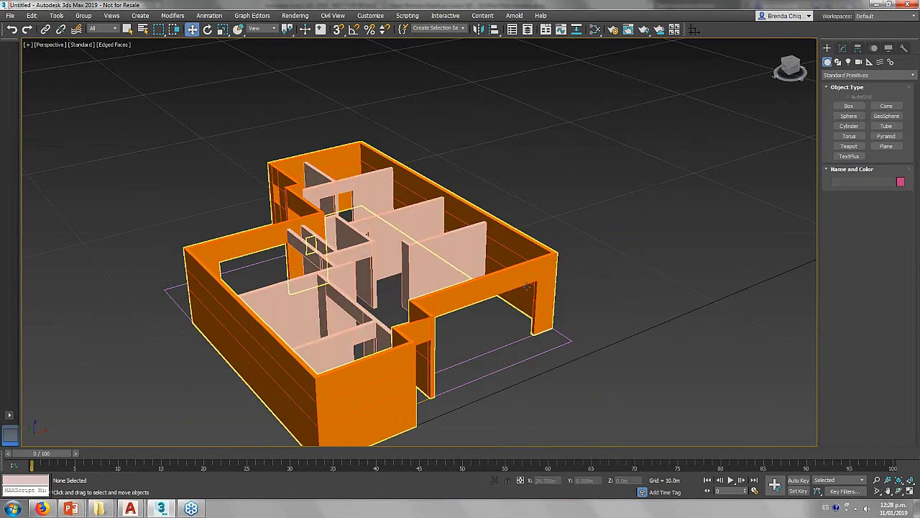
pyautogui.moveTo(502, 273)
pyautogui.keyDown('alt'); pyautogui.mouseDown(button='middle')
pyautogui.moveTo(395, 322)
pyautogui.moveTo(411, 316)
pyautogui.mouseUp(button='middle'); pyautogui.keyUp('alt')
# Extrude the interior floor outline into a slab with Amount 0.1.
pyautogui.click(265, 289)
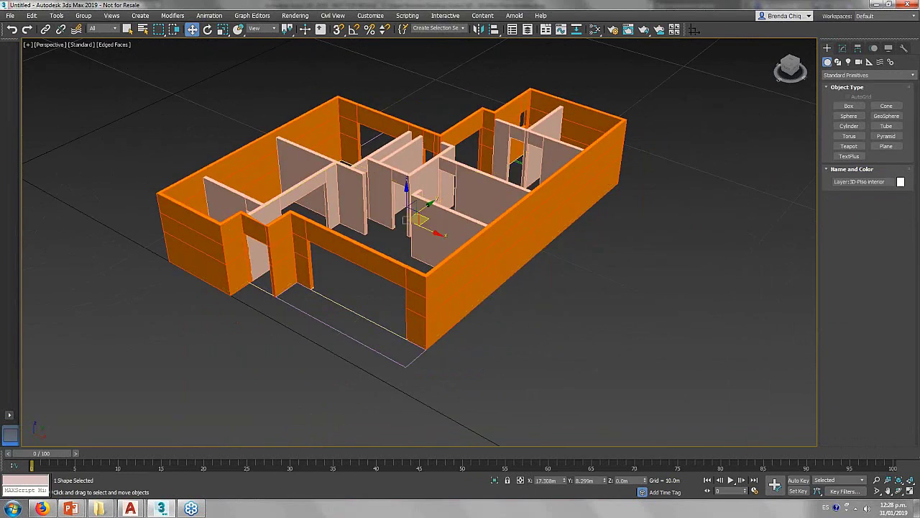
pyautogui.click(843, 48)
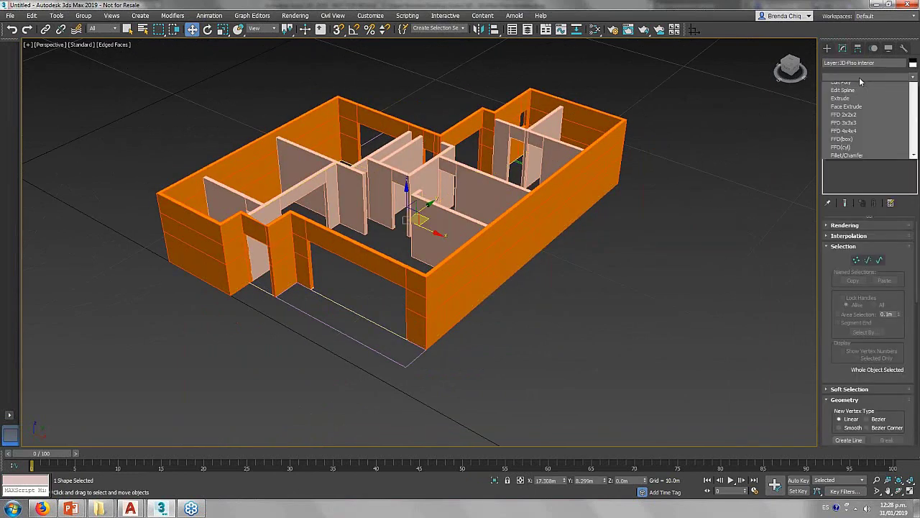
pyautogui.click(859, 77)
pyautogui.write('ex')
pyautogui.press('Return')
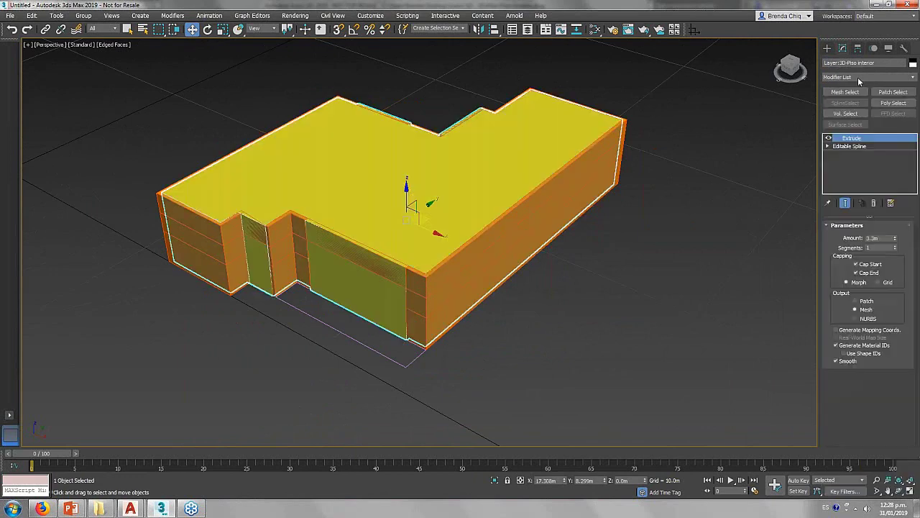
pyautogui.moveTo(880, 238); pyautogui.dragTo(845, 237)
pyautogui.write('0.1')
pyautogui.press('Return')
# Extrude the exterior floor outline into a slab as well and view the floors from above.
pyautogui.click(389, 356)
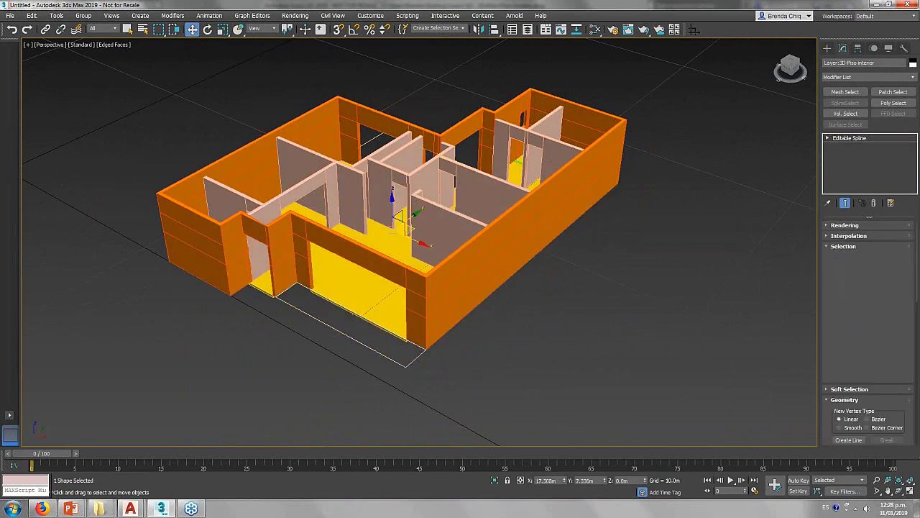
pyautogui.click(876, 77)
pyautogui.write('Extrude')
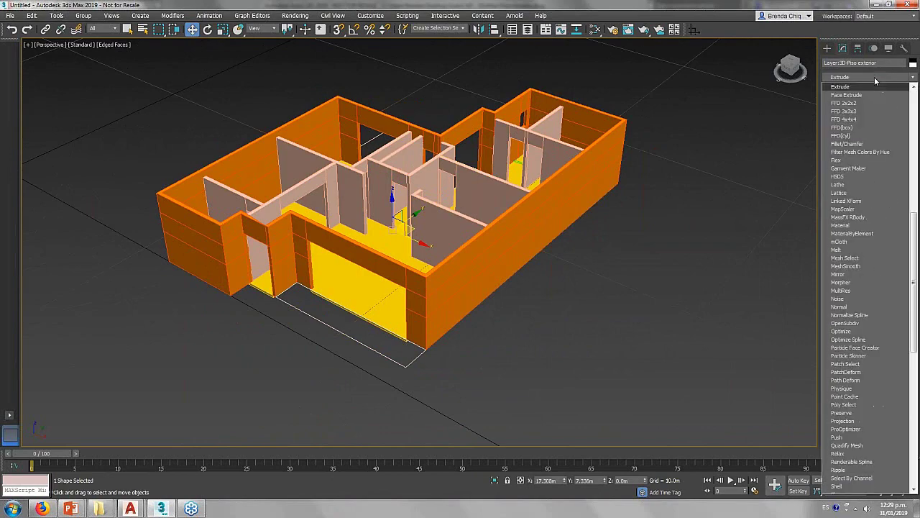
pyautogui.click(841, 370)
pyautogui.click(595, 328)
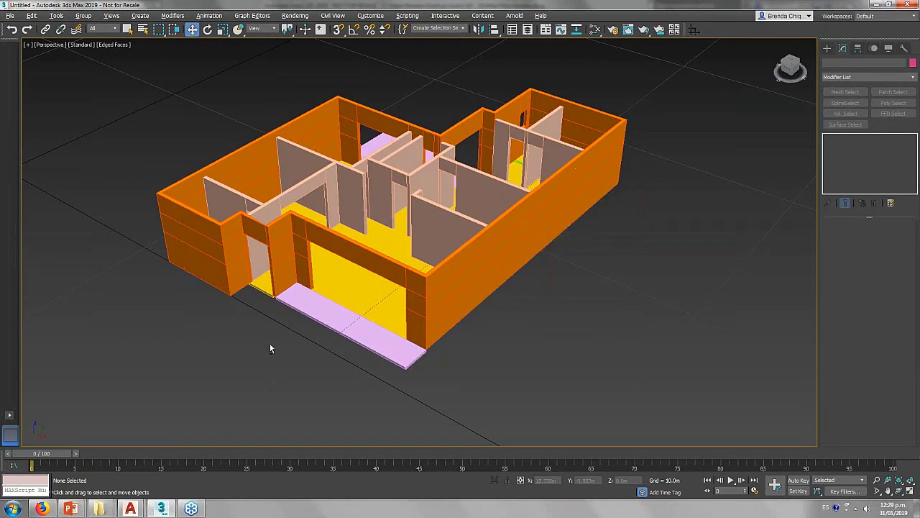
pyautogui.moveTo(270, 343)
pyautogui.keyDown('alt'); pyautogui.mouseDown(button='middle')
pyautogui.moveTo(363, 363)
pyautogui.moveTo(240, 314)
pyautogui.moveTo(255, 363)
pyautogui.moveTo(266, 355)
pyautogui.mouseUp(button='middle'); pyautogui.keyUp('alt')
pyautogui.scroll(-3, 266, 356)
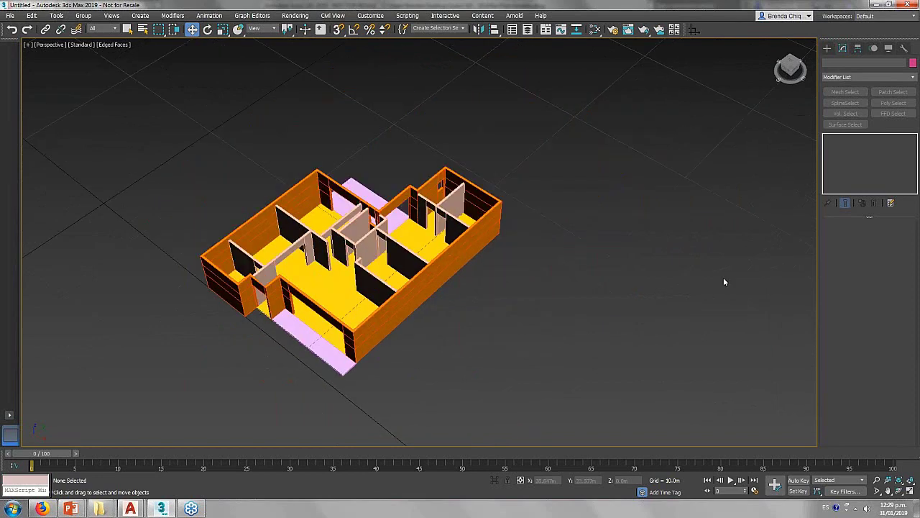
pyautogui.moveTo(525, 351)
pyautogui.keyDown('alt'); pyautogui.mouseDown(button='middle')
pyautogui.moveTo(407, 381)
pyautogui.moveTo(400, 398)
pyautogui.mouseUp(button='middle'); pyautogui.keyUp('alt')
pyautogui.scroll(2, 400, 398)
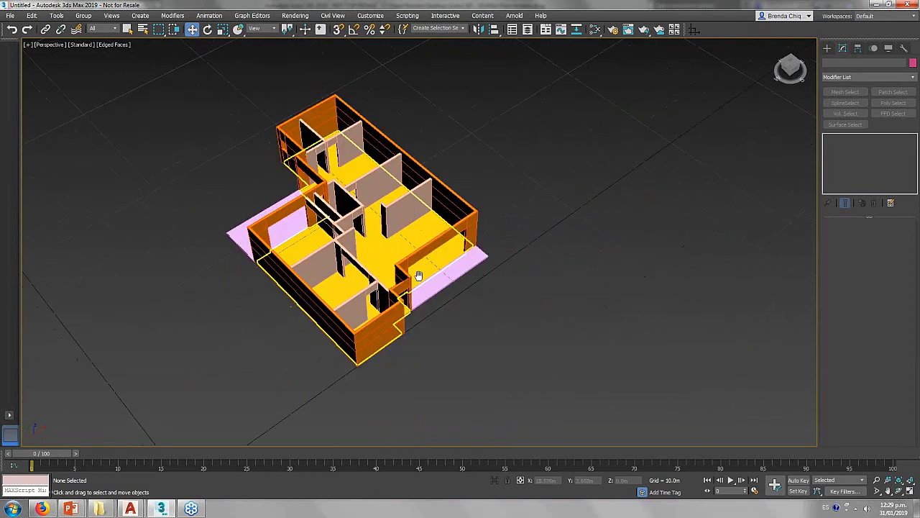
pyautogui.scroll(2, 417, 271)
pyautogui.moveTo(412, 279)
pyautogui.mouseDown(button='middle')
pyautogui.moveTo(473, 295)
pyautogui.moveTo(566, 294)
pyautogui.mouseUp(button='middle')
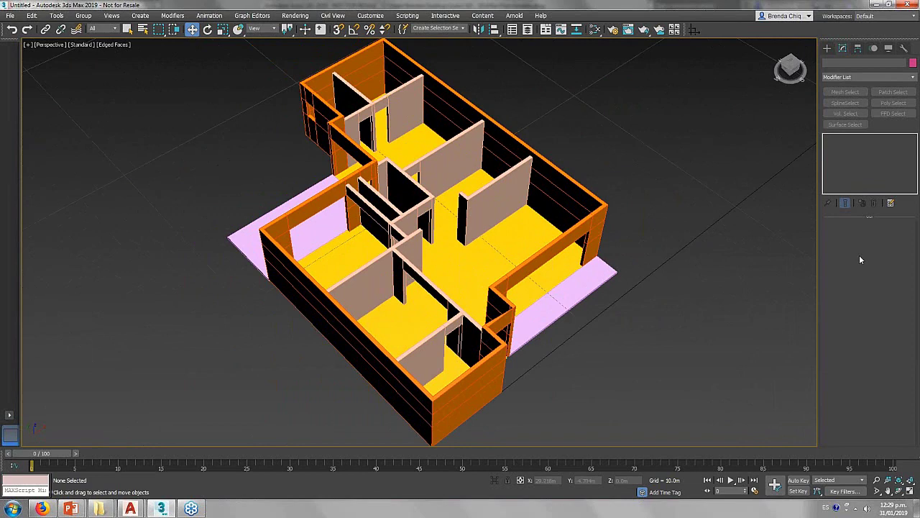
pyautogui.keyDown('alt'); pyautogui.moveTo(648, 187); pyautogui.dragTo(619, 93, button='middle'); pyautogui.keyUp('alt')
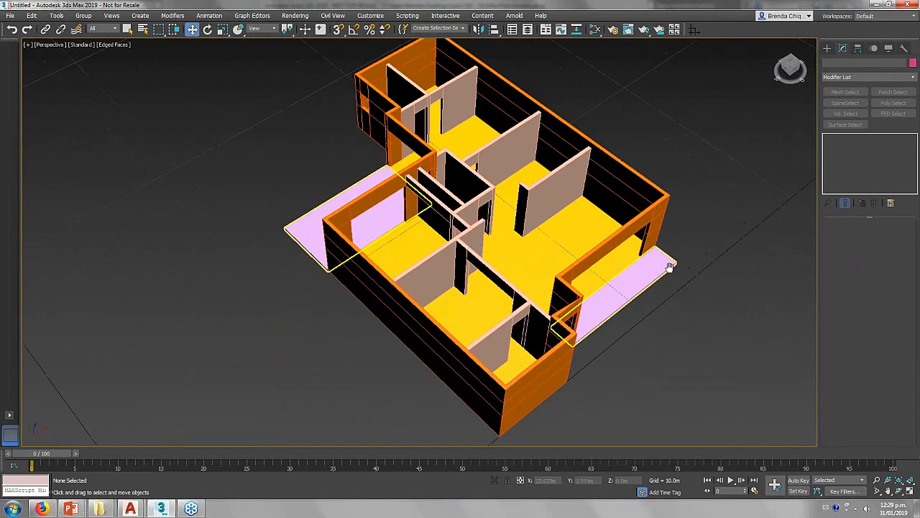
# Create a Multi/Sub-Object material named 'Muros exteriores' in the Slate Material Editor.
pyautogui.click(598, 32)
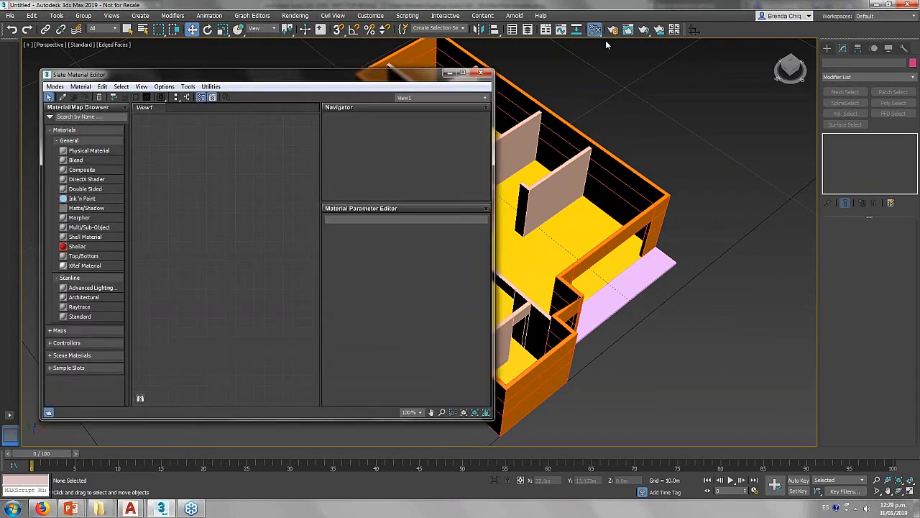
pyautogui.moveTo(561, 201)
pyautogui.mouseDown(button='middle')
pyautogui.moveTo(619, 204)
pyautogui.moveTo(658, 218)
pyautogui.mouseUp(button='middle')
pyautogui.scroll(-5, 618, 204)
pyautogui.scroll(5, 640, 199)
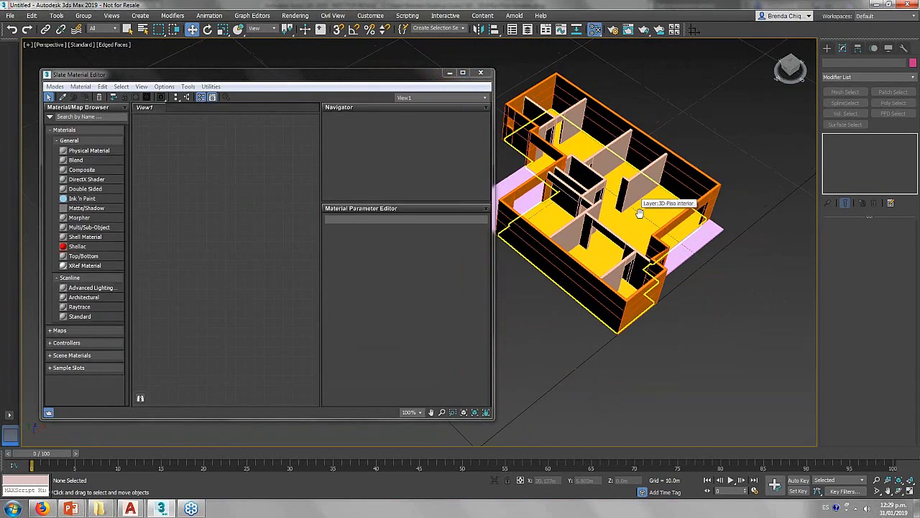
pyautogui.rightClick(273, 189)
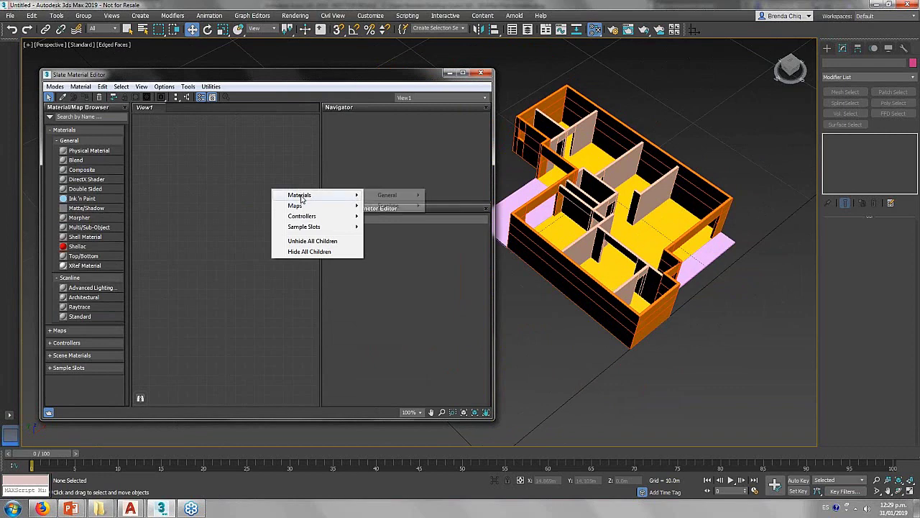
pyautogui.moveTo(300, 195)
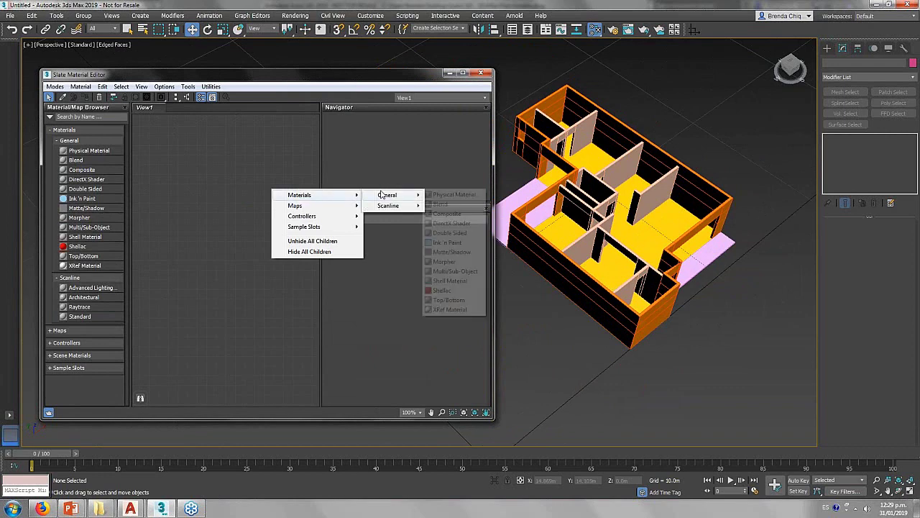
pyautogui.moveTo(389, 195)
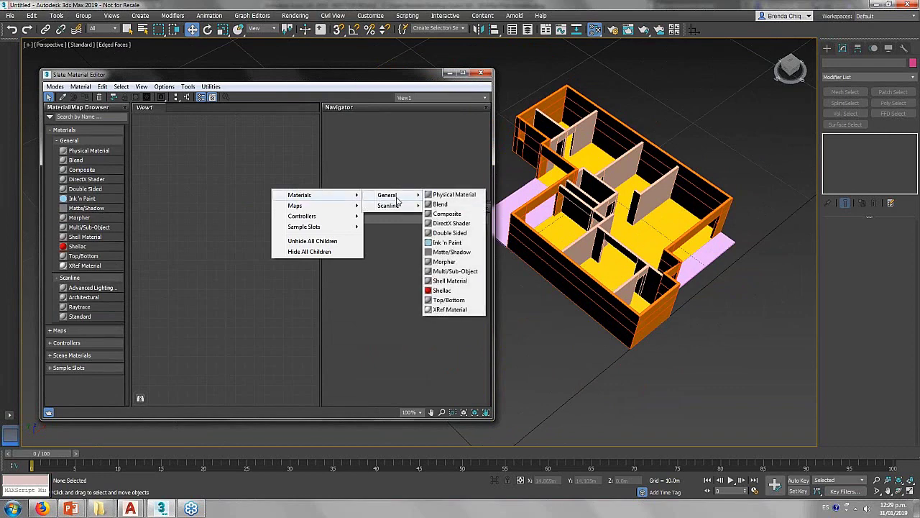
pyautogui.click(449, 271)
pyautogui.moveTo(274, 184); pyautogui.dragTo(204, 184)
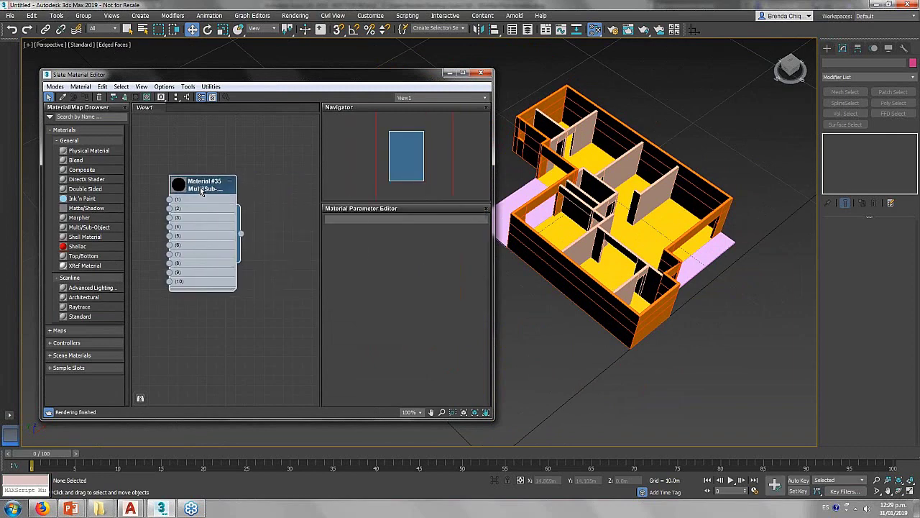
pyautogui.doubleClick(202, 185)
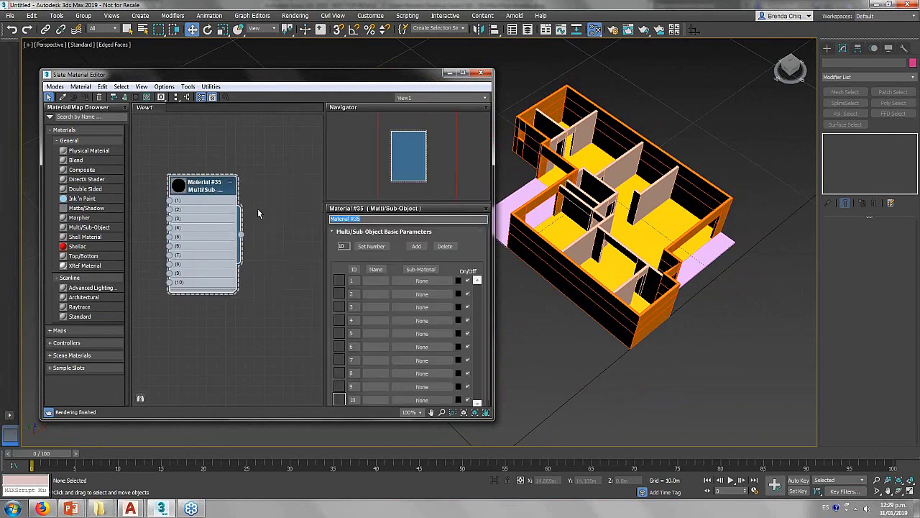
pyautogui.write('Muros exterior')
pyautogui.write('es')
pyautogui.press('Return')
# Assign Muros exteriores to the exterior walls and reposition its node.
pyautogui.moveTo(241, 235); pyautogui.dragTo(663, 358)
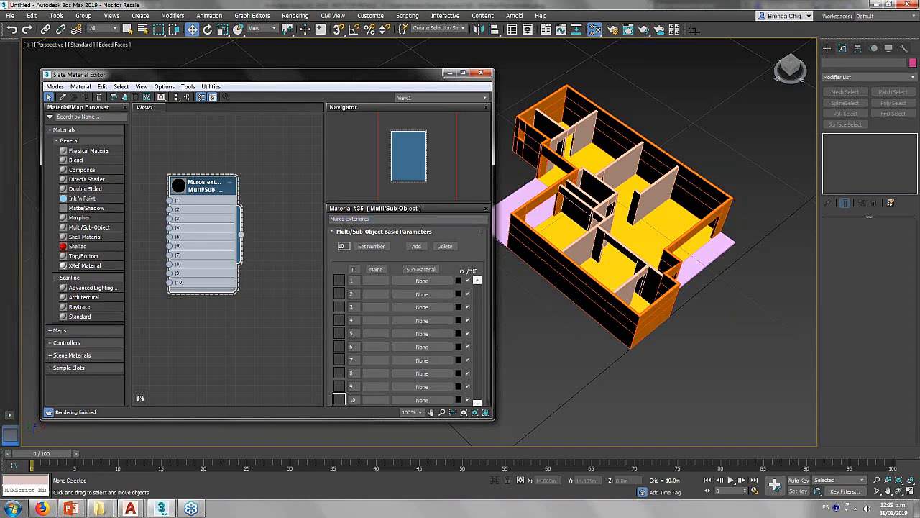
pyautogui.moveTo(627, 325); pyautogui.dragTo(625, 317)
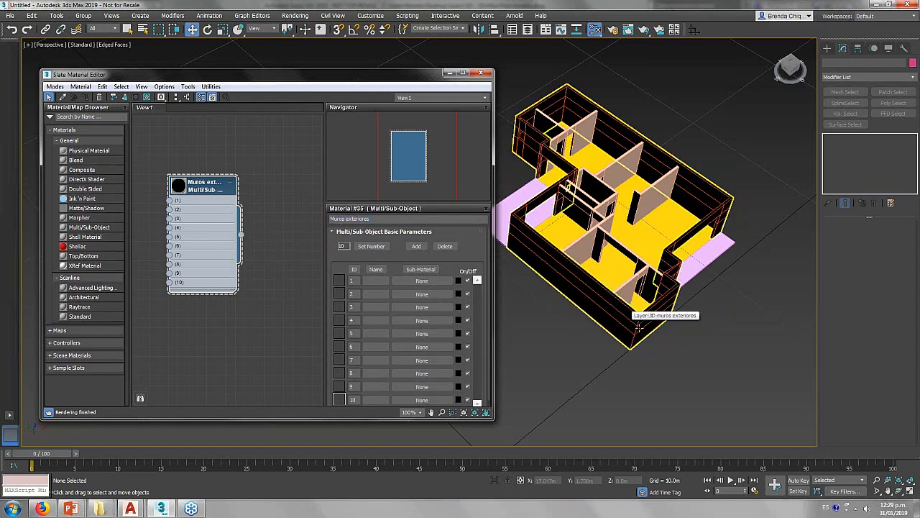
pyautogui.moveTo(168, 225); pyautogui.dragTo(200, 205, button='middle')
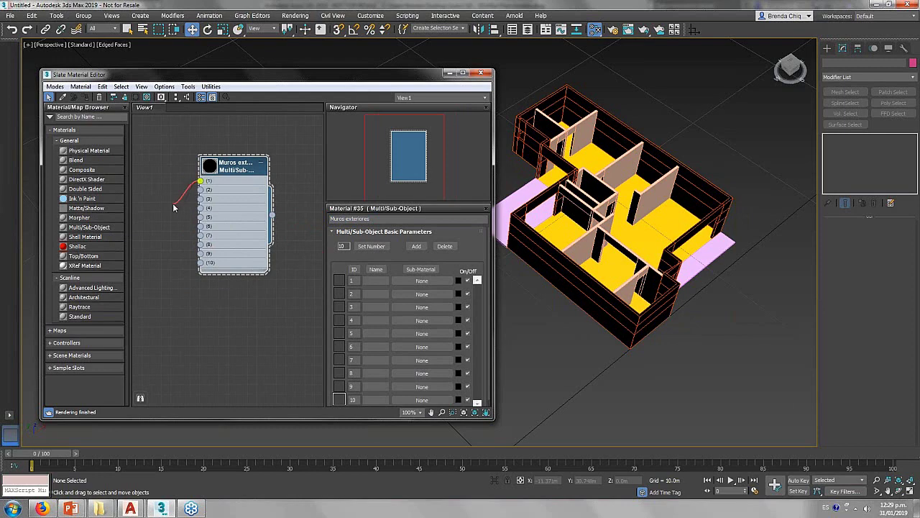
pyautogui.moveTo(201, 180); pyautogui.dragTo(173, 195)
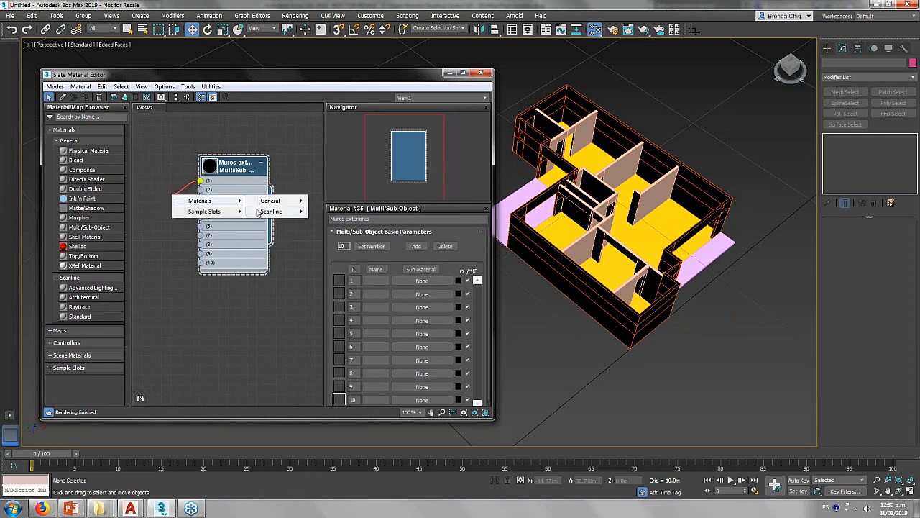
pyautogui.moveTo(272, 211)
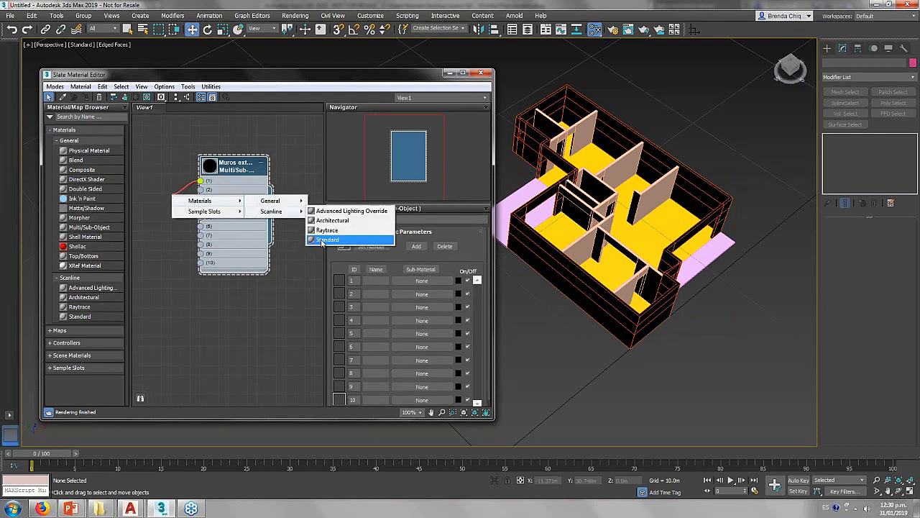
# Create a Standard material named 'Pintura' in slot 1.
pyautogui.click(321, 239)
pyautogui.moveTo(245, 216)
pyautogui.mouseDown()
pyautogui.moveTo(199, 205)
pyautogui.moveTo(177, 151)
pyautogui.mouseUp()
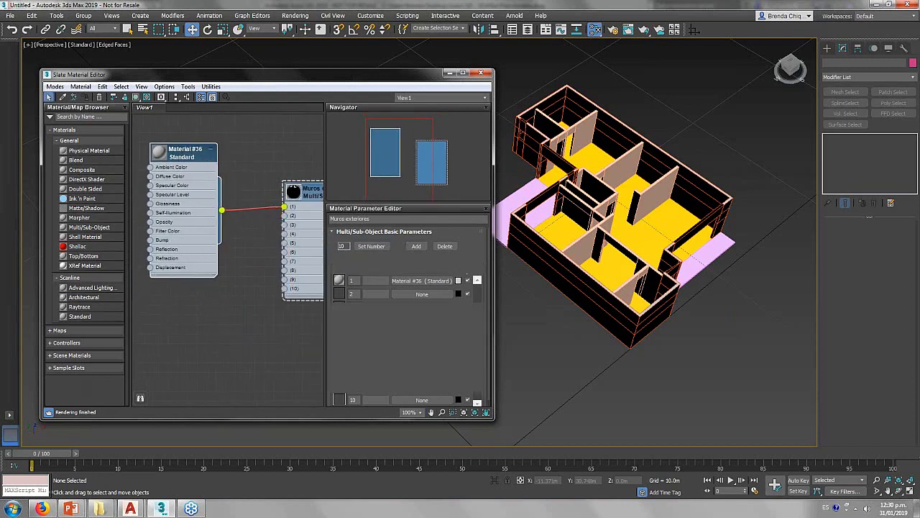
pyautogui.doubleClick(180, 152)
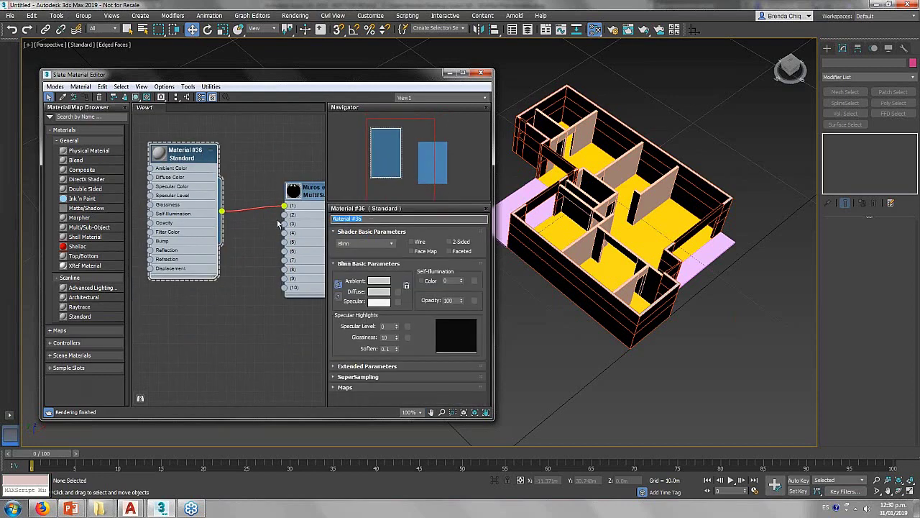
pyautogui.press('BackSpace')
pyautogui.write('tura')
pyautogui.press('Return')
# Set Pintura's diffuse colour to white.
pyautogui.click(374, 293)
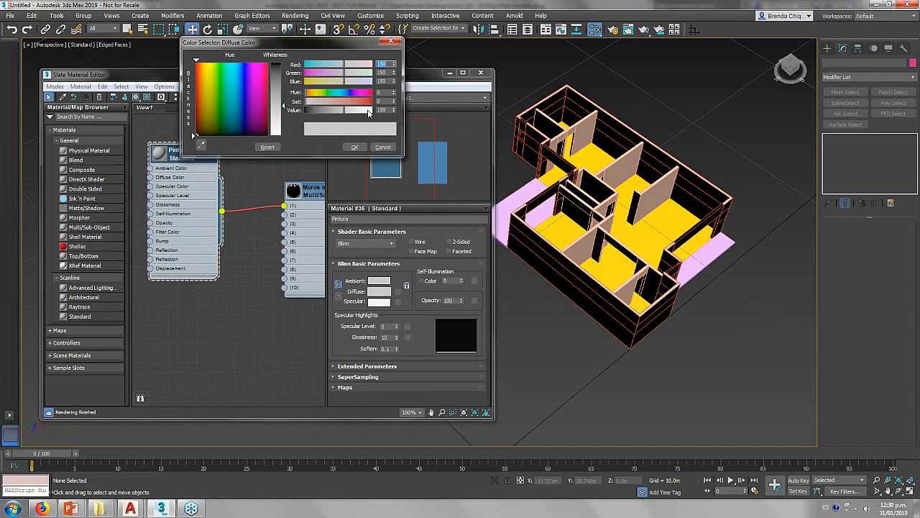
pyautogui.moveTo(368, 113); pyautogui.dragTo(374, 112)
pyautogui.click(354, 147)
pyautogui.moveTo(250, 242); pyautogui.dragTo(205, 246, button='middle')
pyautogui.scroll(-1, 205, 246)
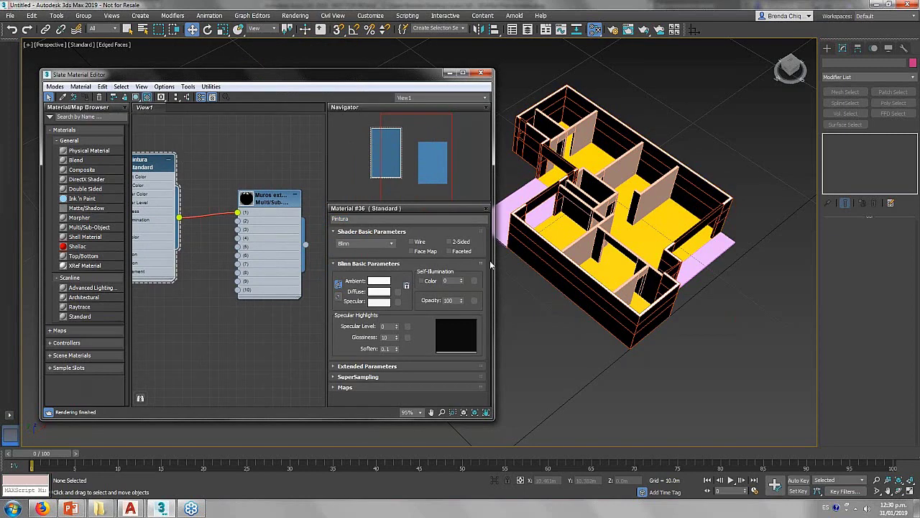
pyautogui.scroll(-5, 556, 269)
pyautogui.moveTo(546, 259)
pyautogui.keyDown('alt'); pyautogui.mouseDown(button='middle')
pyautogui.moveTo(528, 296)
pyautogui.moveTo(588, 283)
pyautogui.mouseUp(button='middle'); pyautogui.keyUp('alt')
# Select the exterior walls object and collapse the geometry and subdivision rollouts.
pyautogui.click(576, 258)
pyautogui.scroll(3, 572, 256)
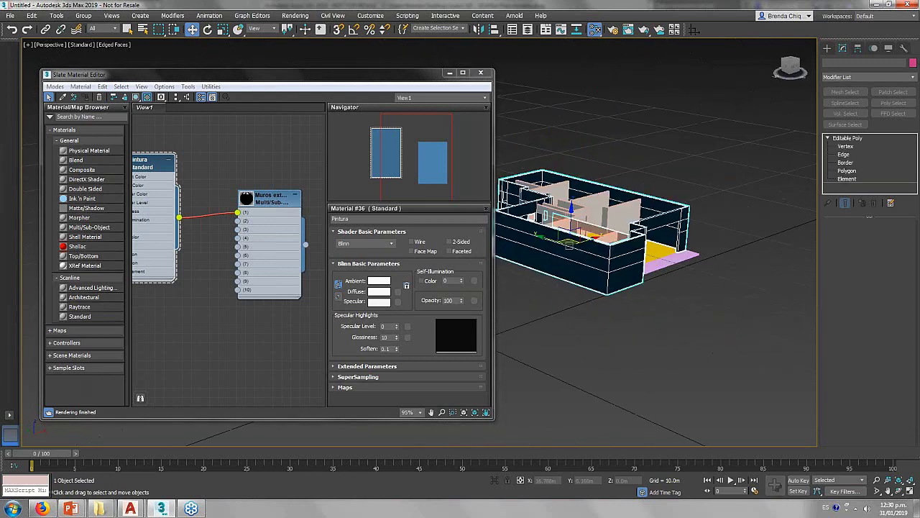
pyautogui.keyDown('alt'); pyautogui.moveTo(762, 187); pyautogui.dragTo(820, 122, button='middle'); pyautogui.keyUp('alt')
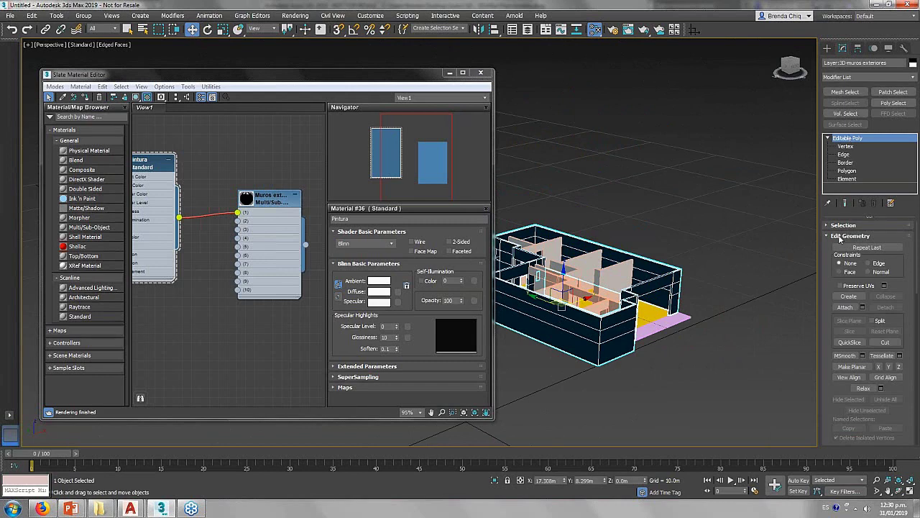
pyautogui.click(849, 236)
pyautogui.click(841, 257)
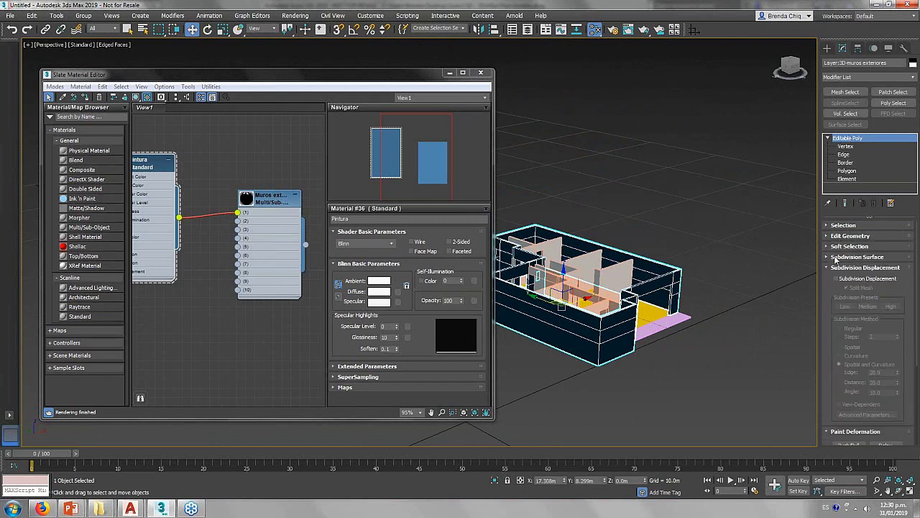
pyautogui.click(832, 267)
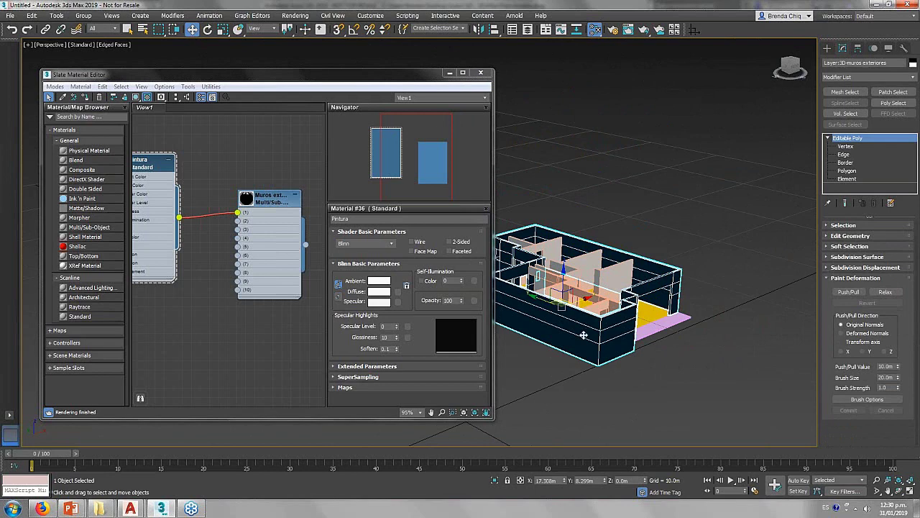
pyautogui.keyDown('alt'); pyautogui.moveTo(584, 335); pyautogui.dragTo(547, 338, button='middle'); pyautogui.keyUp('alt')
# Select all wall elements, assign them material ID 1, then deselect.
pyautogui.press('5')
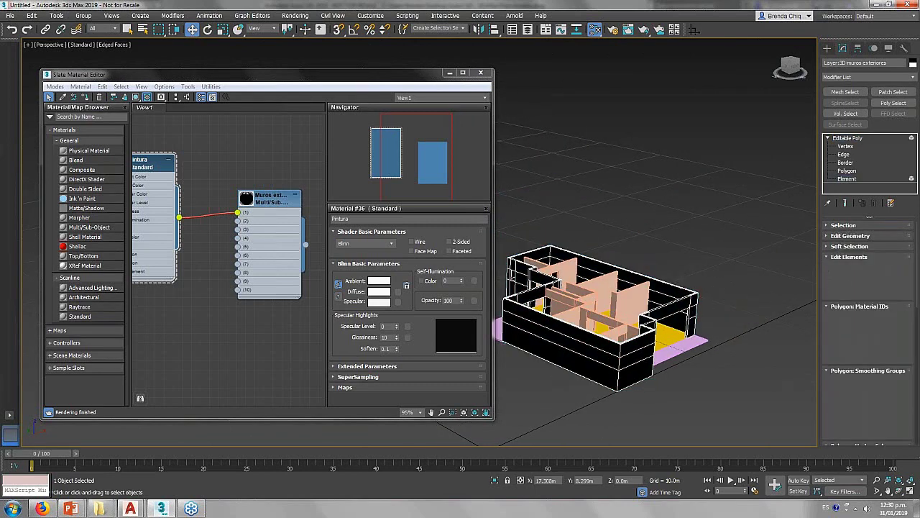
pyautogui.click(575, 331)
pyautogui.hotkey('ctrl', 'a')
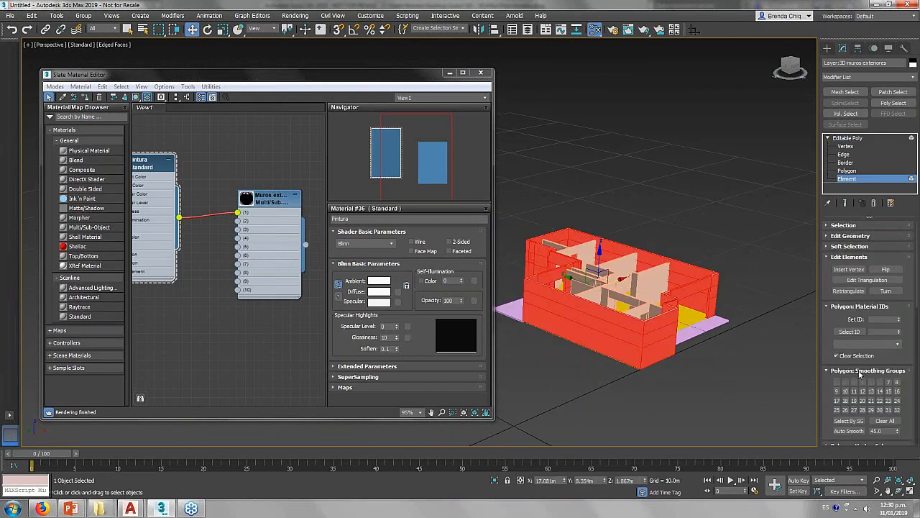
pyautogui.click(883, 320)
pyautogui.write('1')
pyautogui.press('Return')
pyautogui.click(883, 332)
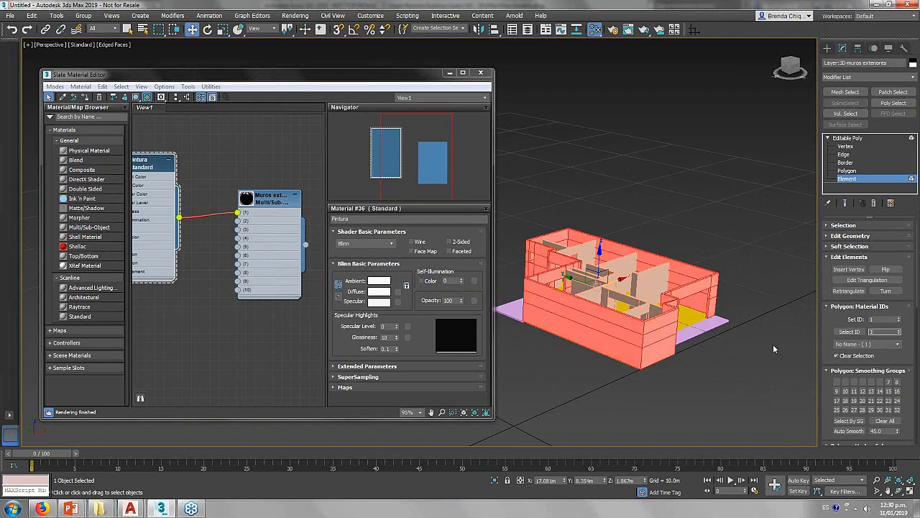
pyautogui.click(774, 349)
pyautogui.moveTo(775, 349)
pyautogui.keyDown('alt'); pyautogui.mouseDown(button='middle')
pyautogui.moveTo(569, 376)
pyautogui.moveTo(608, 383)
pyautogui.mouseUp(button='middle'); pyautogui.keyUp('alt')
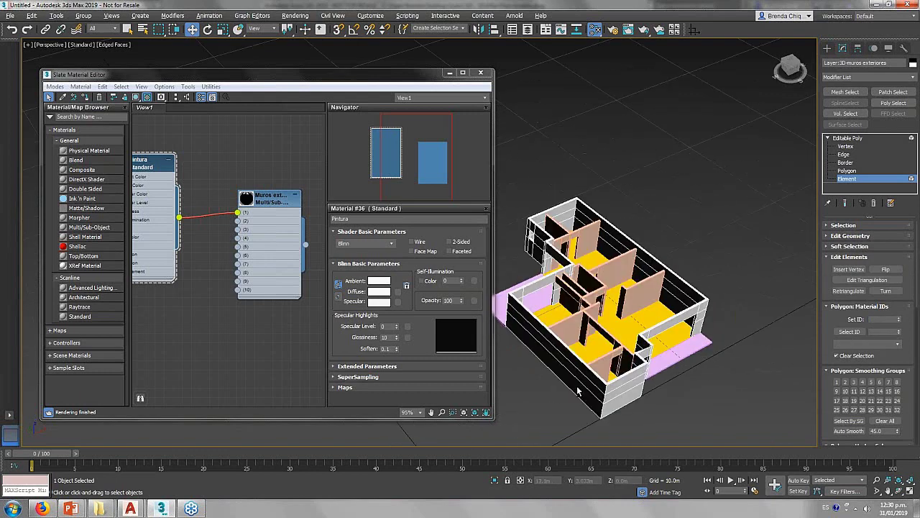
# Collapse the Pintura node and create a Standard material named 'Ladrillo' in slot 2.
pyautogui.click(169, 158)
pyautogui.moveTo(170, 164); pyautogui.dragTo(170, 200)
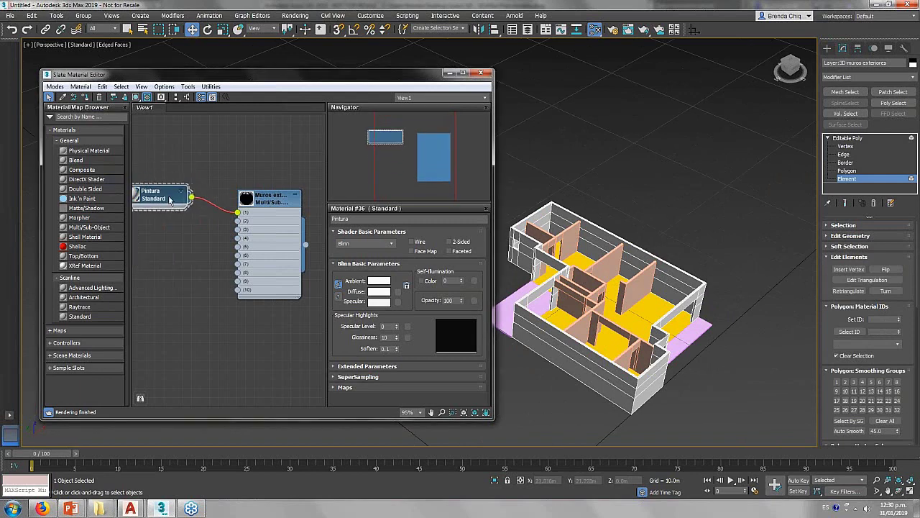
pyautogui.moveTo(180, 238); pyautogui.dragTo(215, 230, button='middle')
pyautogui.moveTo(275, 215); pyautogui.dragTo(221, 247)
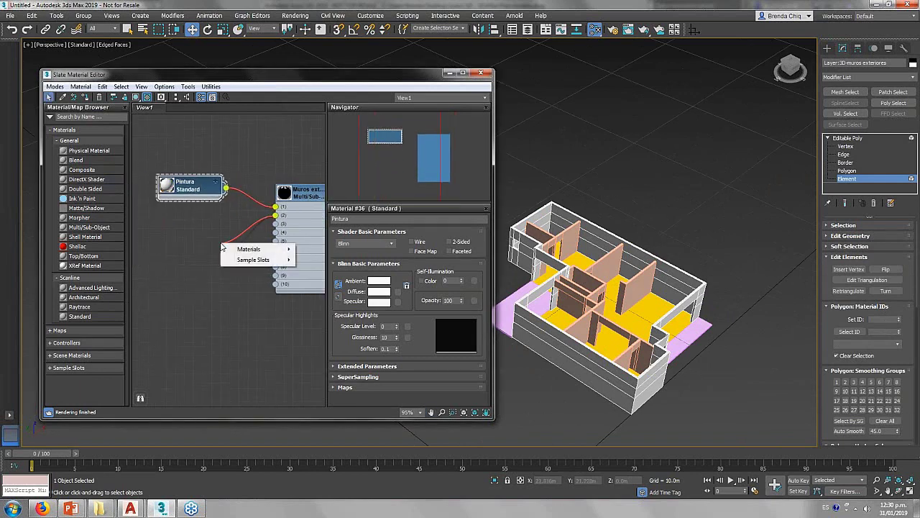
pyautogui.moveTo(249, 248)
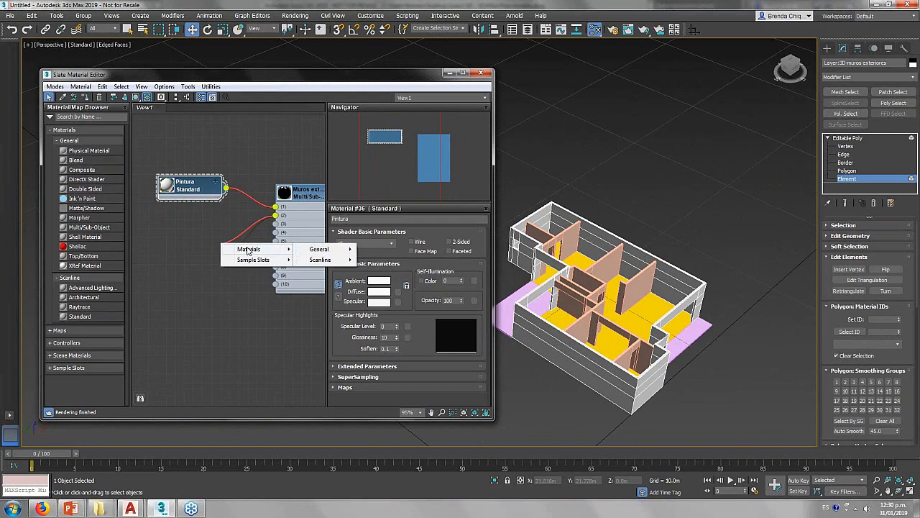
pyautogui.moveTo(320, 259)
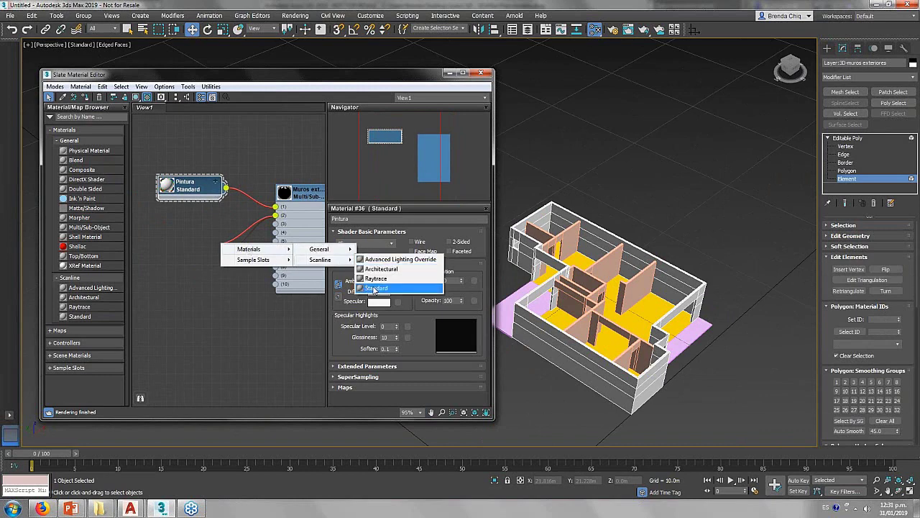
pyautogui.click(374, 289)
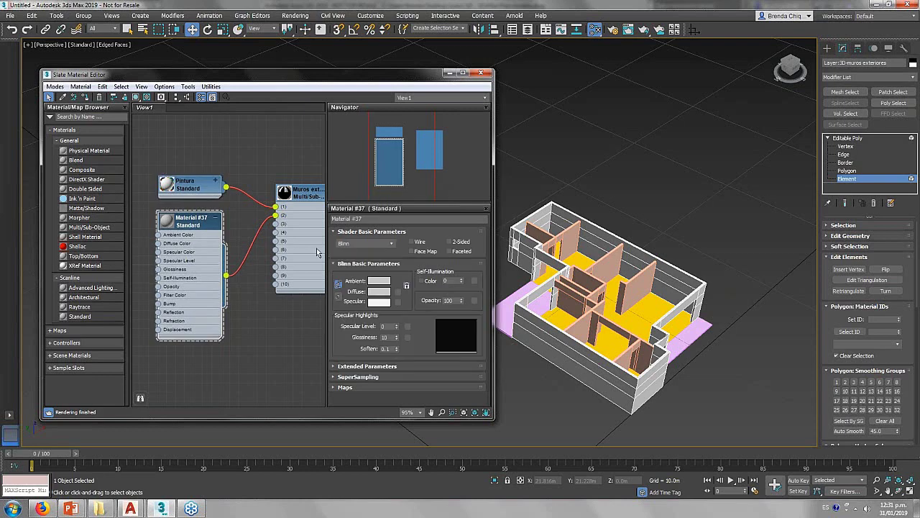
pyautogui.click(369, 218)
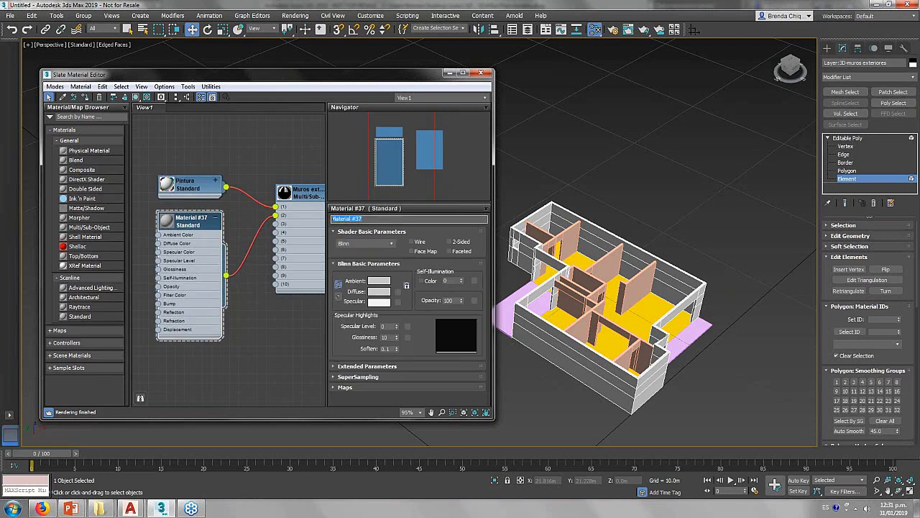
pyautogui.write('Ladrillo')
pyautogui.press('Return')
# Map the bricks004 bitmap into Ladrillo's diffuse and show it shaded in the viewport.
pyautogui.moveTo(556, 325)
pyautogui.keyDown('alt'); pyautogui.mouseDown(button='middle')
pyautogui.moveTo(517, 361)
pyautogui.moveTo(604, 360)
pyautogui.moveTo(579, 361)
pyautogui.mouseUp(button='middle'); pyautogui.keyUp('alt')
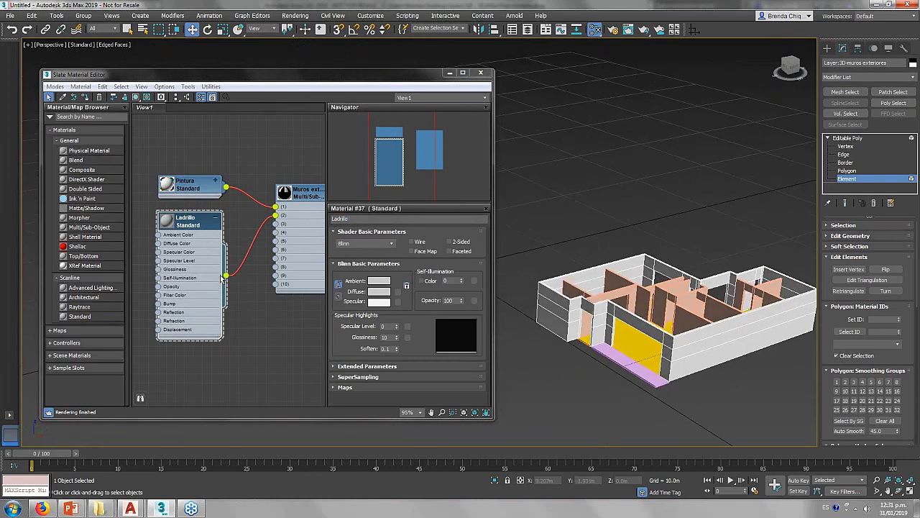
pyautogui.moveTo(157, 243); pyautogui.dragTo(143, 268)
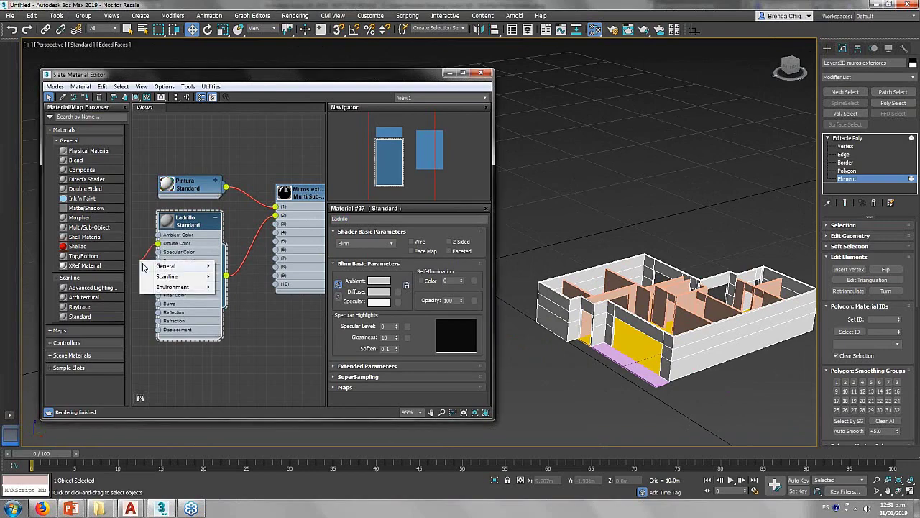
pyautogui.moveTo(172, 265)
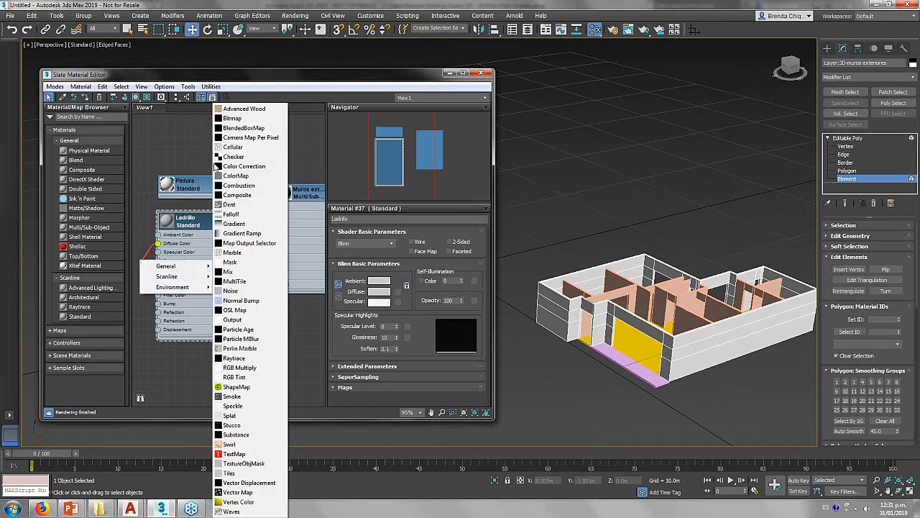
pyautogui.click(231, 118)
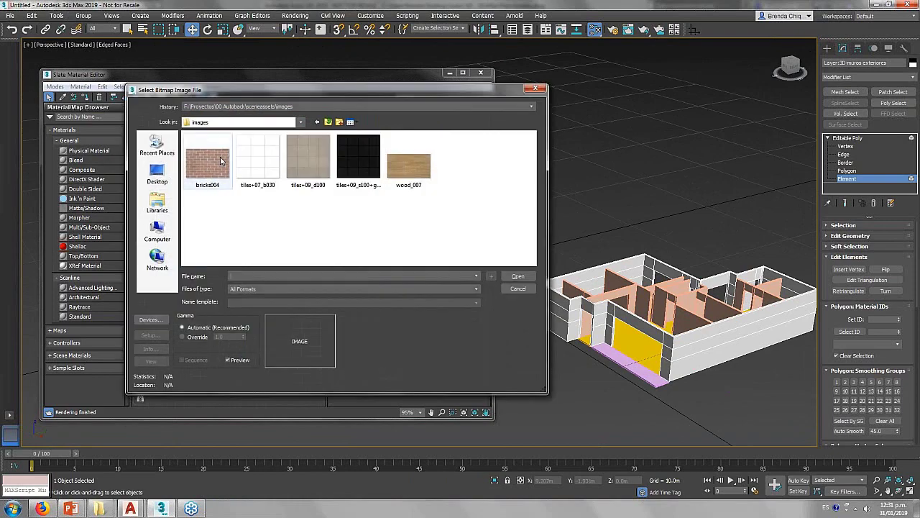
pyautogui.click(207, 162)
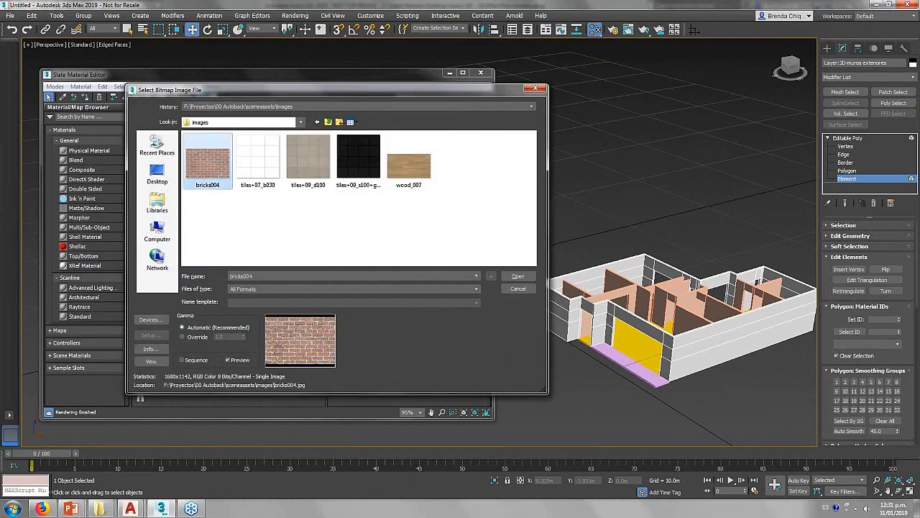
pyautogui.press('Return')
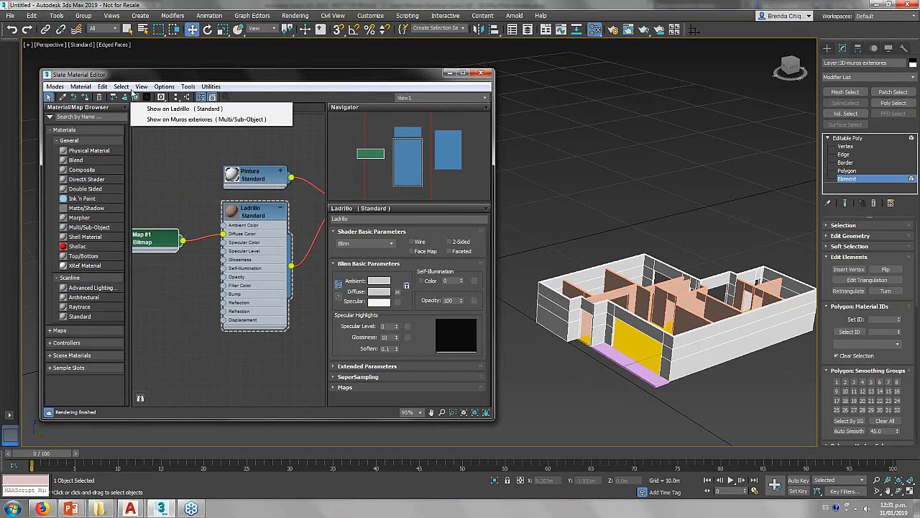
pyautogui.click(136, 97)
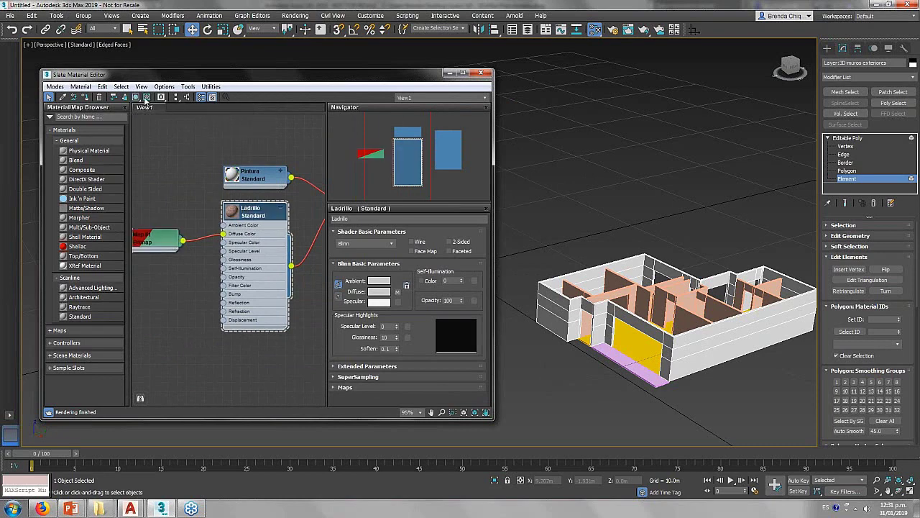
pyautogui.click(146, 99)
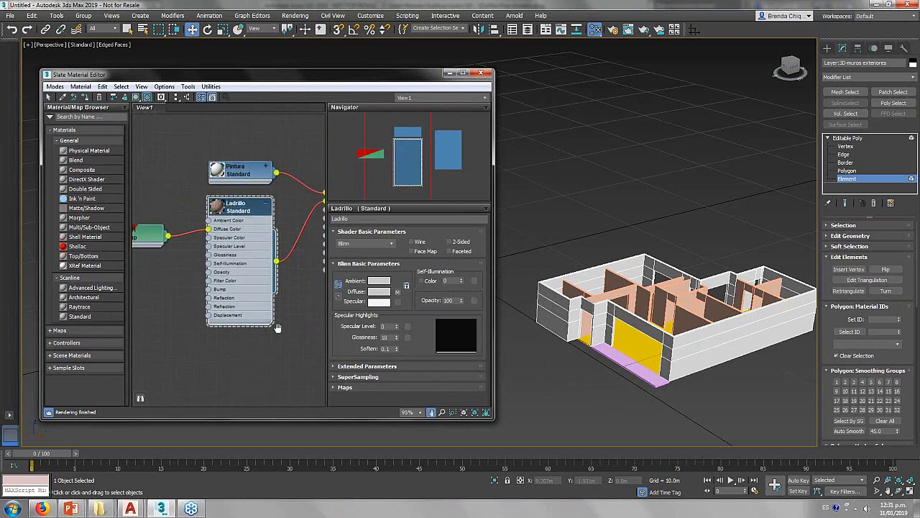
# Select the left-end outer wall faces and give them material ID 2.
pyautogui.click(568, 311)
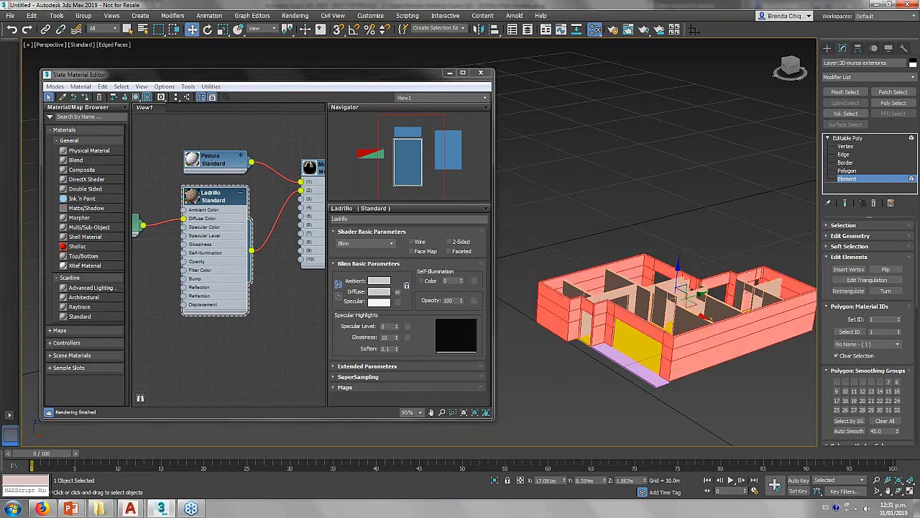
pyautogui.press('4')
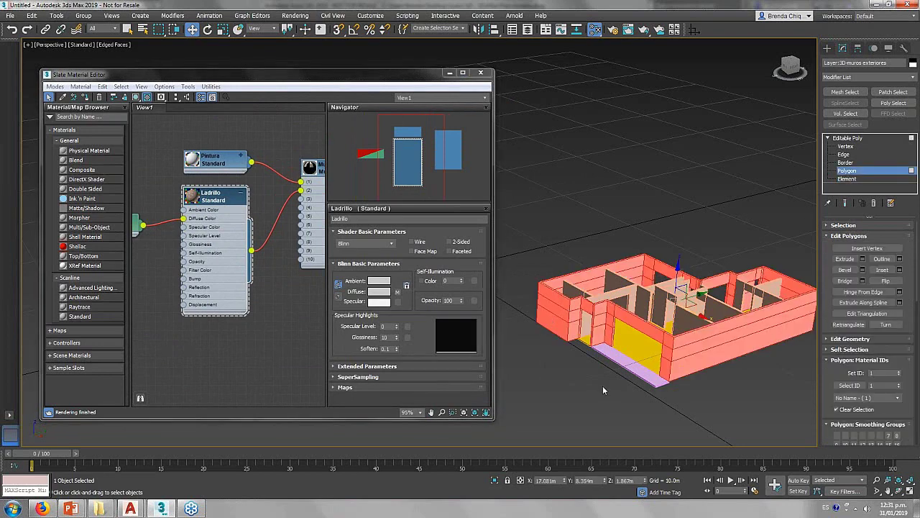
pyautogui.scroll(2, 603, 385)
pyautogui.scroll(4, 575, 352)
pyautogui.click(572, 284)
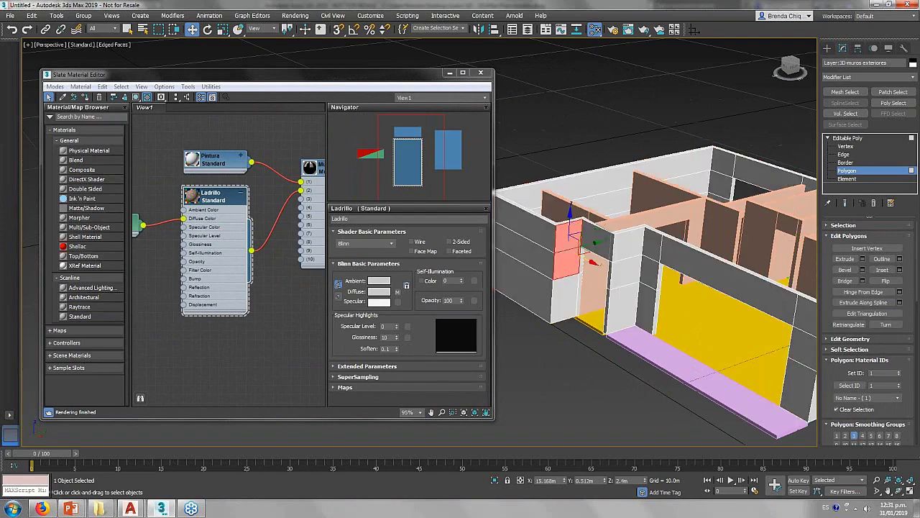
pyautogui.keyDown('ctrl'); pyautogui.click(532, 277); pyautogui.keyUp('ctrl')
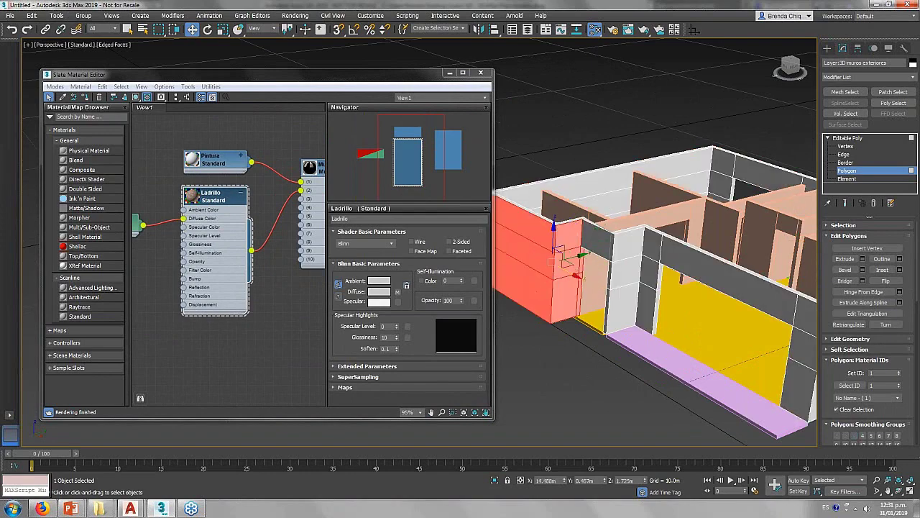
pyautogui.moveTo(521, 323)
pyautogui.keyDown('alt'); pyautogui.mouseDown(button='middle')
pyautogui.moveTo(744, 343)
pyautogui.moveTo(606, 345)
pyautogui.moveTo(627, 330)
pyautogui.moveTo(635, 360)
pyautogui.moveTo(647, 338)
pyautogui.mouseUp(button='middle'); pyautogui.keyUp('alt')
pyautogui.doubleClick(884, 373)
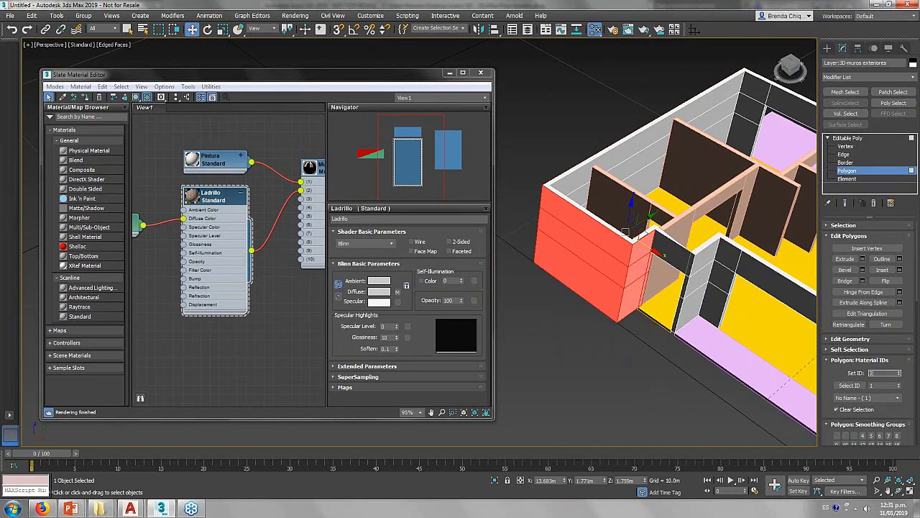
pyautogui.write('2')
pyautogui.press('Return')
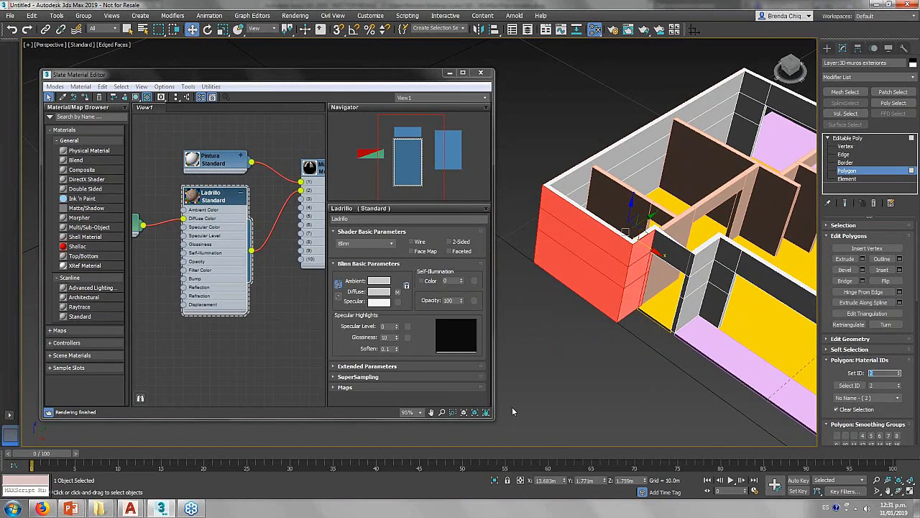
pyautogui.click(512, 412)
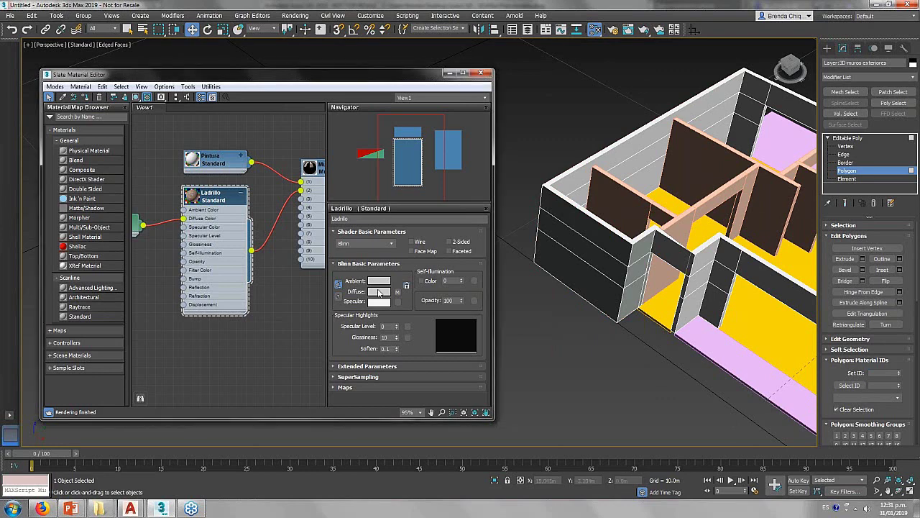
# Make Ladrillo's diffuse colour orange, then pan the graph to show Muros exteriores.
pyautogui.click(379, 291)
pyautogui.moveTo(305, 101); pyautogui.dragTo(368, 101)
pyautogui.moveTo(306, 92); pyautogui.dragTo(310, 92)
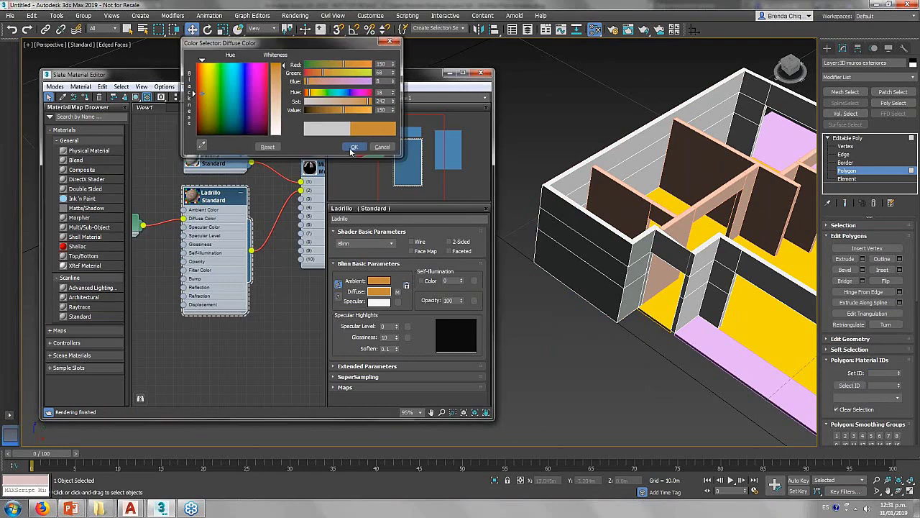
pyautogui.click(353, 146)
pyautogui.scroll(-2, 558, 332)
pyautogui.scroll(-3, 557, 327)
pyautogui.scroll(-2, 554, 321)
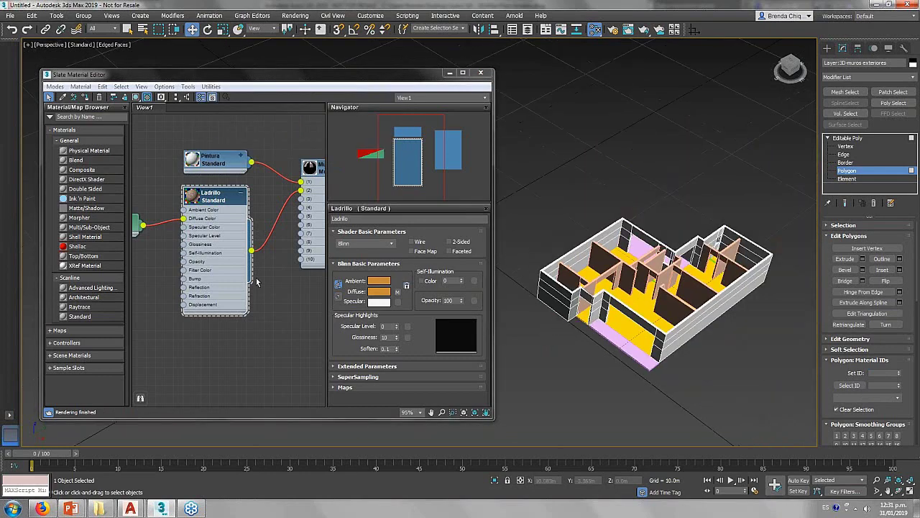
pyautogui.moveTo(257, 282); pyautogui.dragTo(166, 259, button='middle')
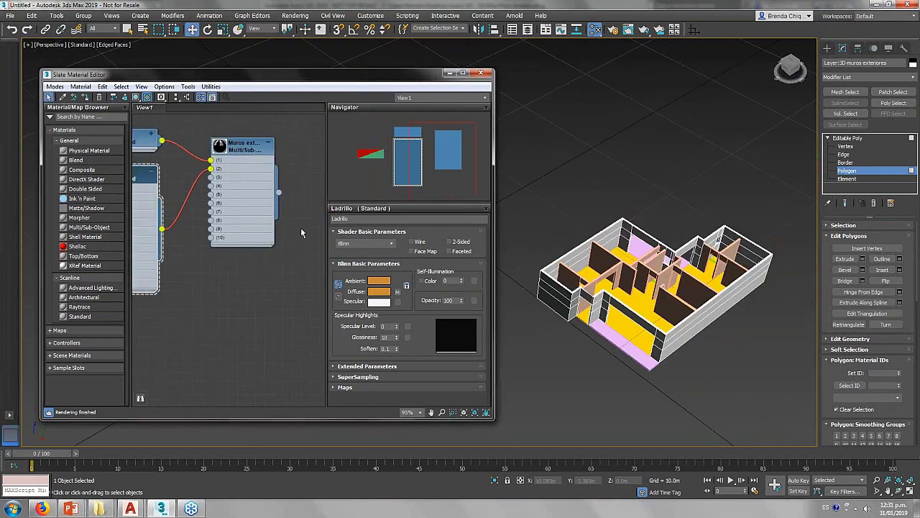
pyautogui.click(558, 295)
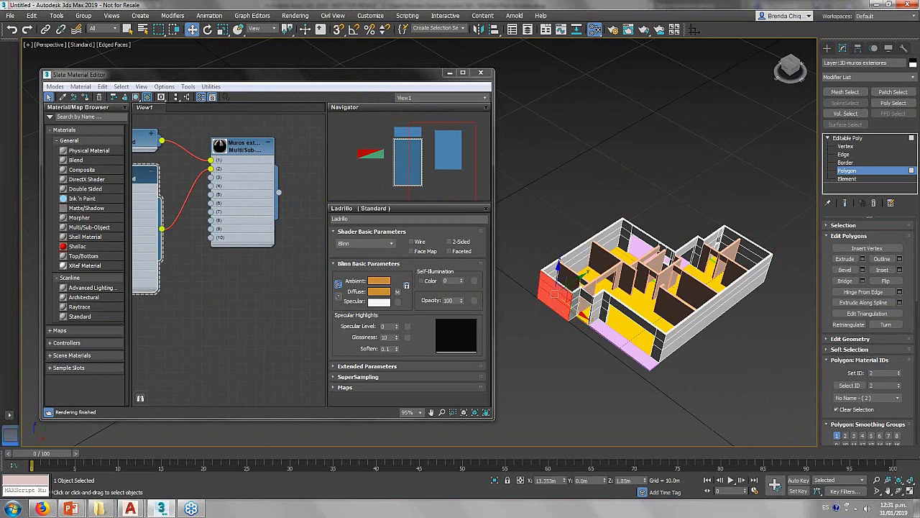
pyautogui.scroll(2, 575, 306)
pyautogui.scroll(4, 579, 300)
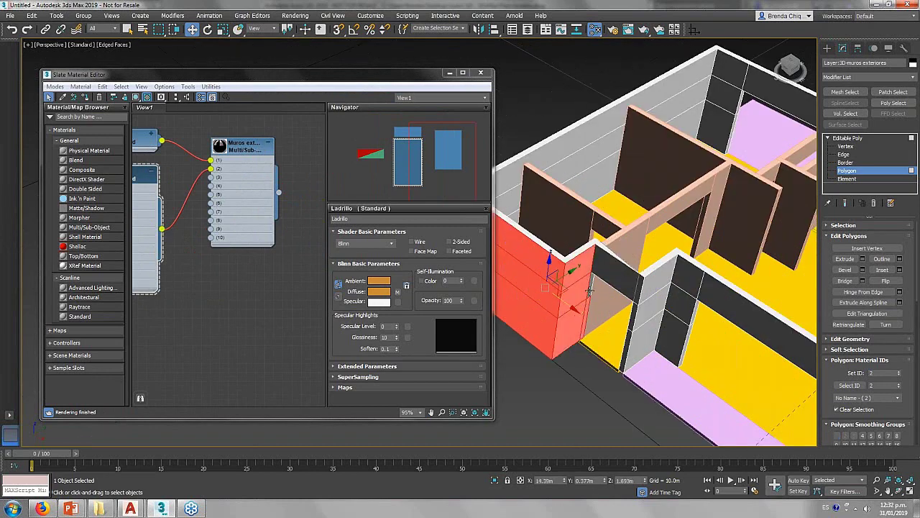
pyautogui.moveTo(590, 292); pyautogui.dragTo(594, 291)
pyautogui.doubleClick(877, 372)
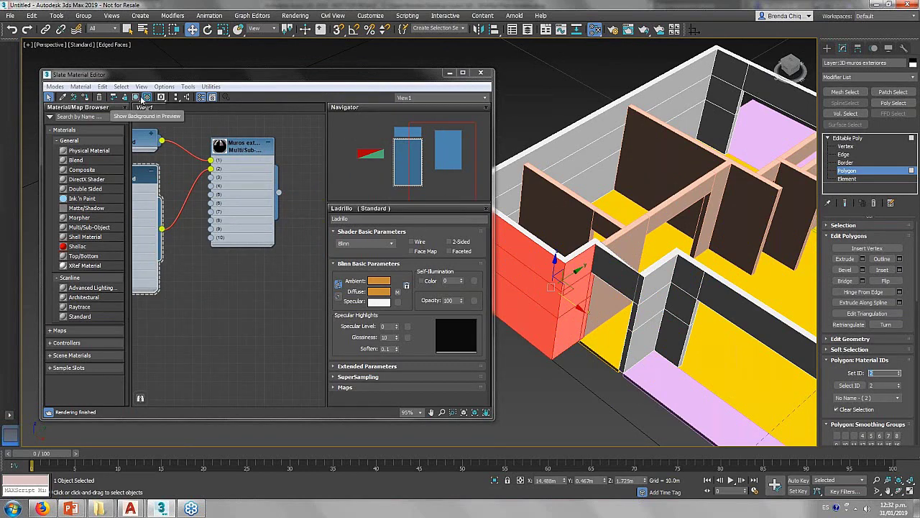
pyautogui.press('Return')
pyautogui.click(579, 385)
pyautogui.scroll(-5, 578, 385)
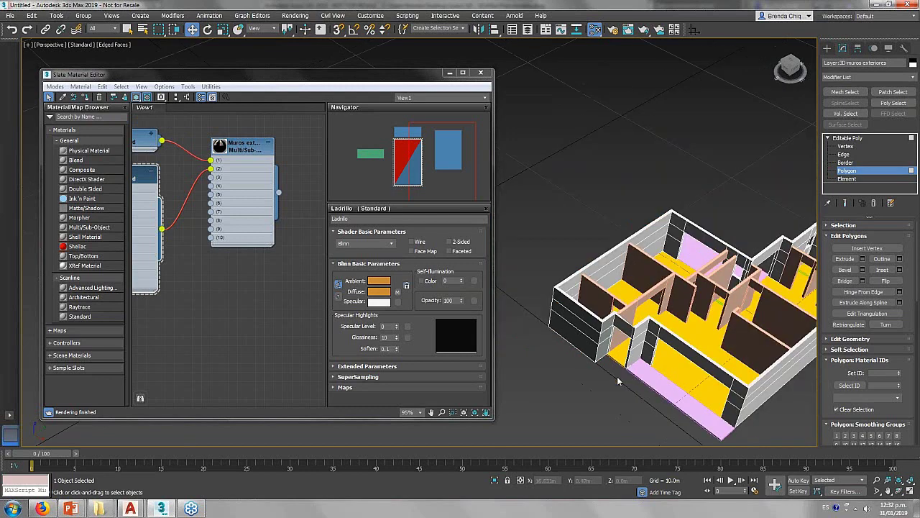
pyautogui.scroll(-2, 273, 335)
pyautogui.scroll(-1, 288, 341)
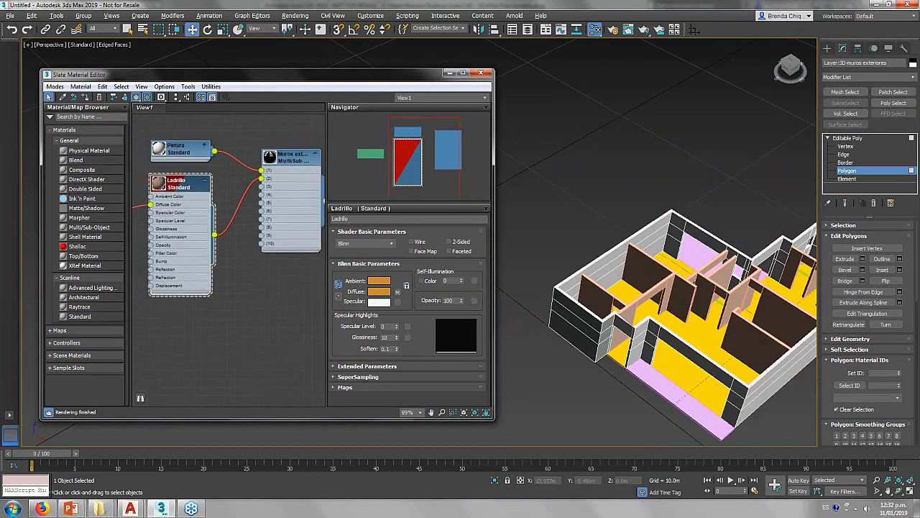
pyautogui.scroll(-1, 288, 342)
pyautogui.scroll(-1, 302, 339)
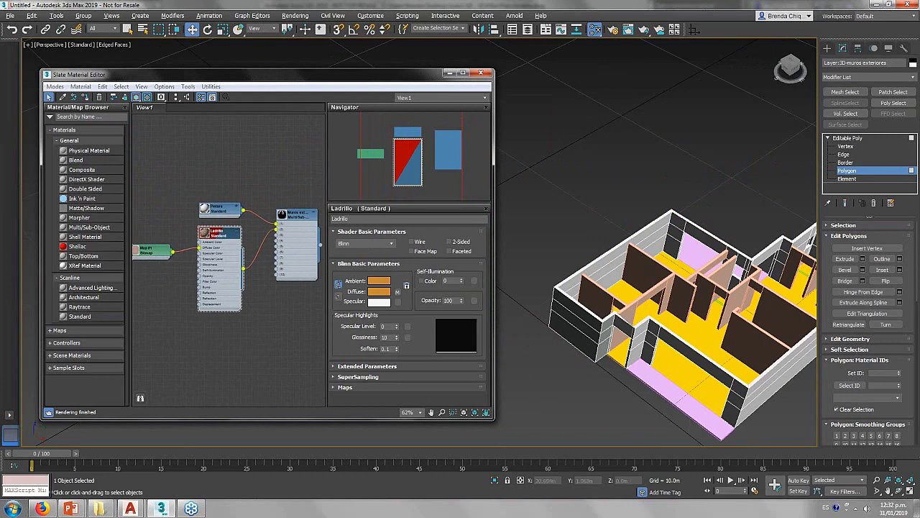
pyautogui.keyDown('alt'); pyautogui.moveTo(597, 392); pyautogui.dragTo(676, 394, button='middle'); pyautogui.keyUp('alt')
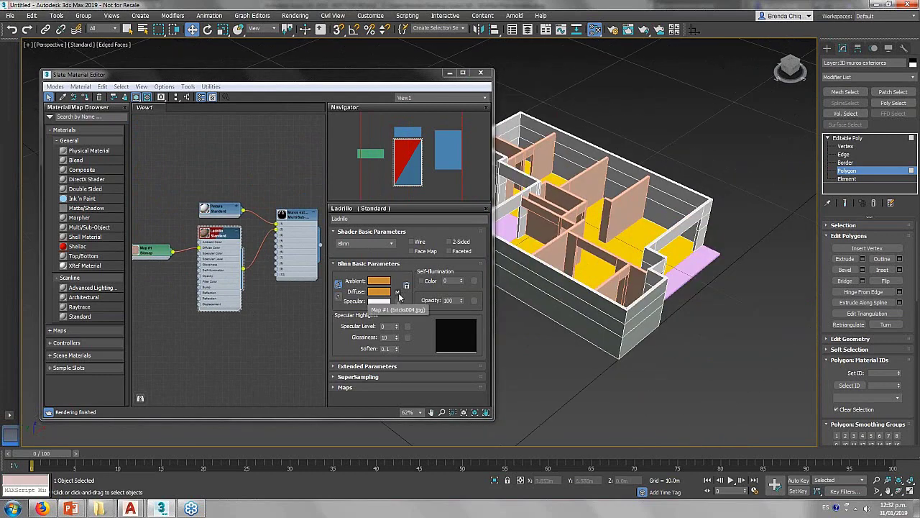
# Check the image file used by the brick bitmap, leaving it unchanged.
pyautogui.click(399, 291)
pyautogui.click(433, 354)
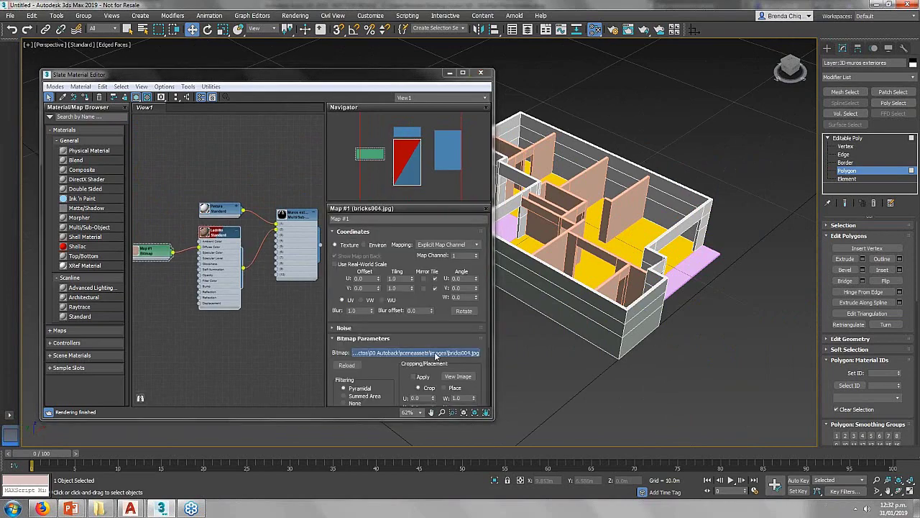
pyautogui.press('Escape')
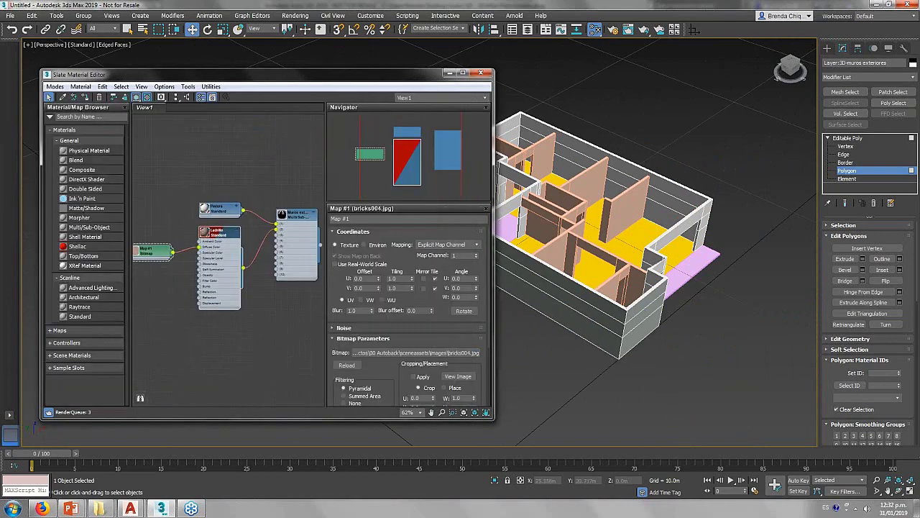
# In Polygon mode, select the outer face bands of the front, corner and end walls.
pyautogui.press('5')
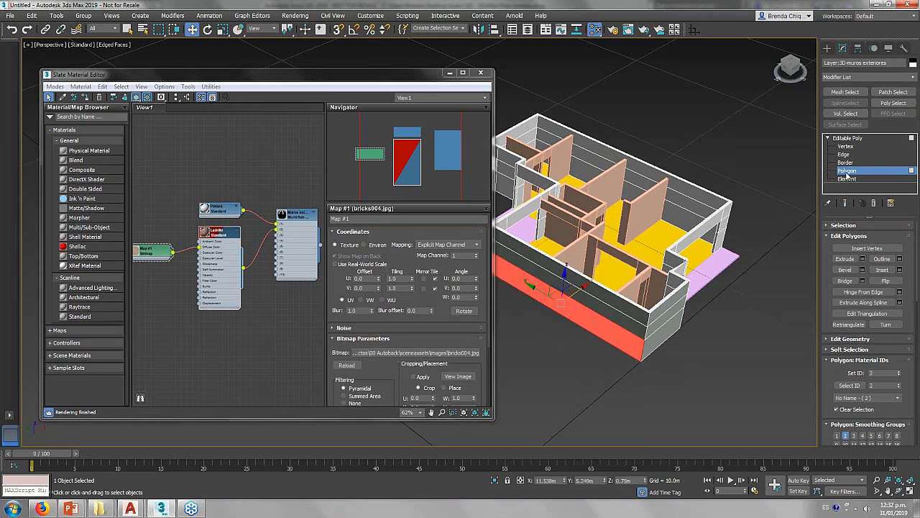
pyautogui.press('4')
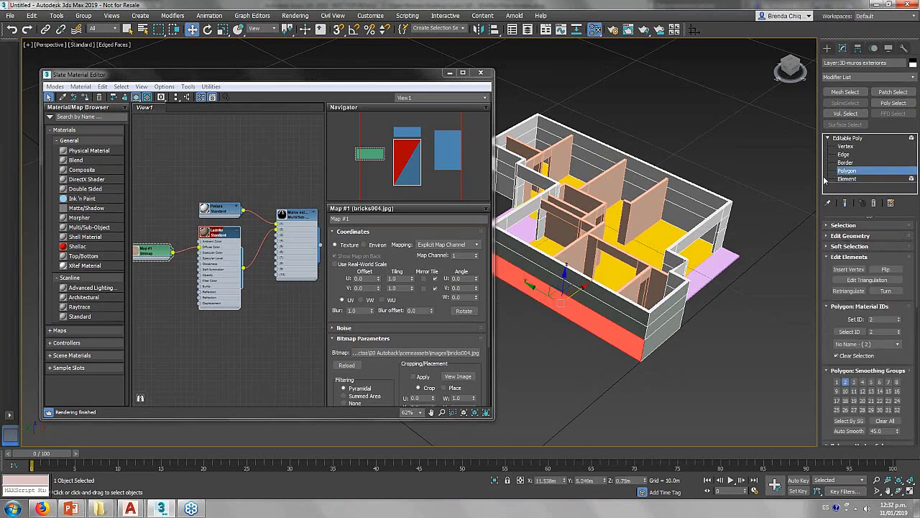
pyautogui.keyDown('ctrl'); pyautogui.click(547, 268); pyautogui.keyUp('ctrl')
pyautogui.keyDown('ctrl'); pyautogui.click(604, 289); pyautogui.keyUp('ctrl')
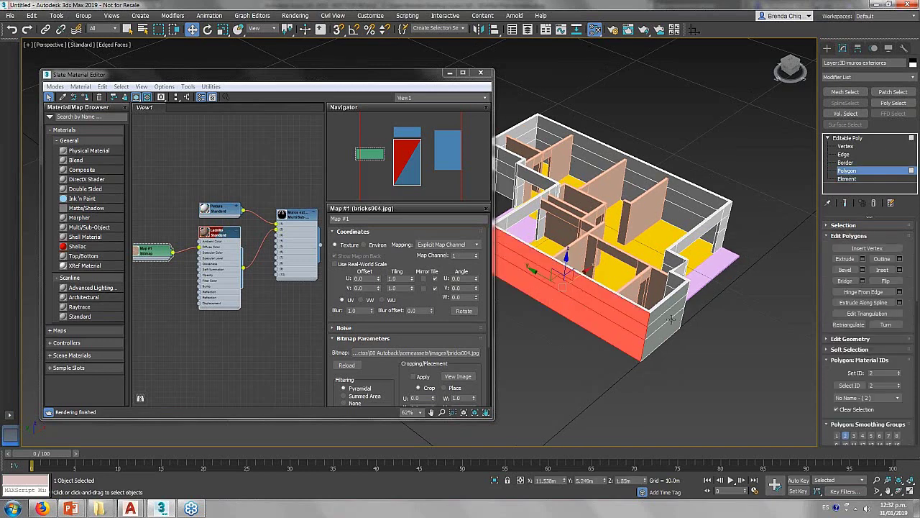
pyautogui.keyDown('ctrl'); pyautogui.click(658, 306); pyautogui.keyUp('ctrl')
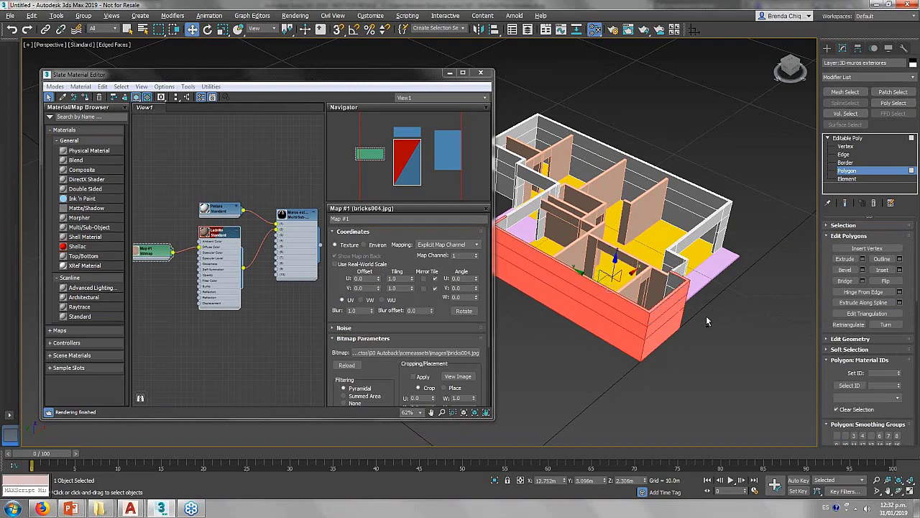
pyautogui.keyDown('alt'); pyautogui.moveTo(706, 316); pyautogui.dragTo(624, 307, button='middle'); pyautogui.keyUp('alt')
pyautogui.scroll(2, 624, 307)
pyautogui.scroll(2, 625, 307)
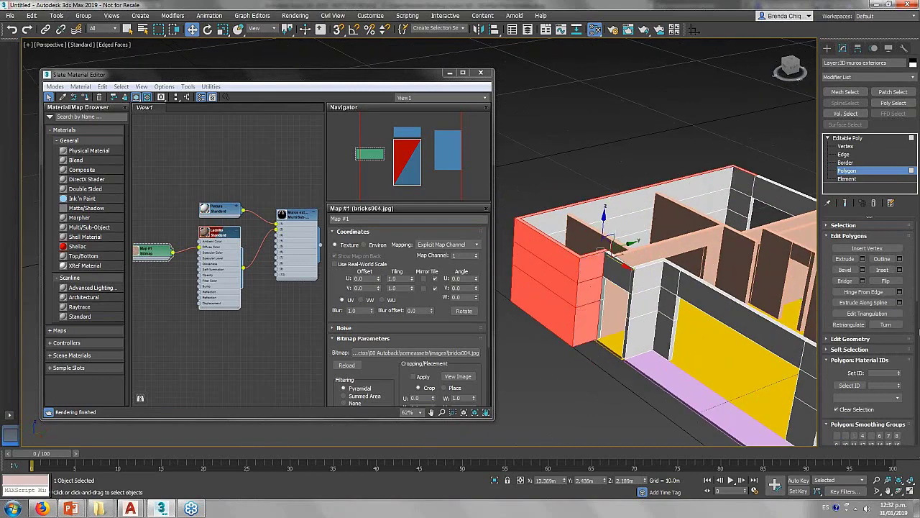
# Assign material ID 2 to the selected faces and return to Element level to review.
pyautogui.click(881, 373)
pyautogui.write('7')
pyautogui.click(886, 386)
pyautogui.click(594, 405)
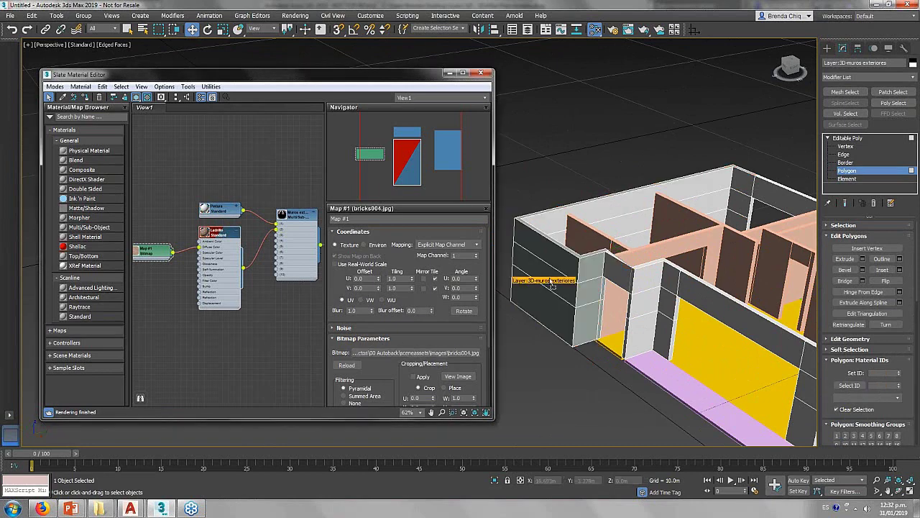
pyautogui.click(847, 178)
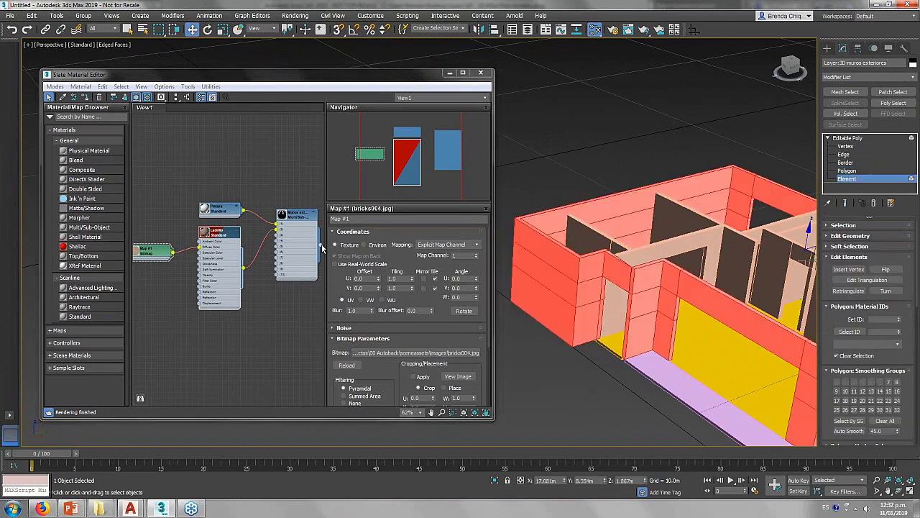
pyautogui.scroll(1, 322, 267)
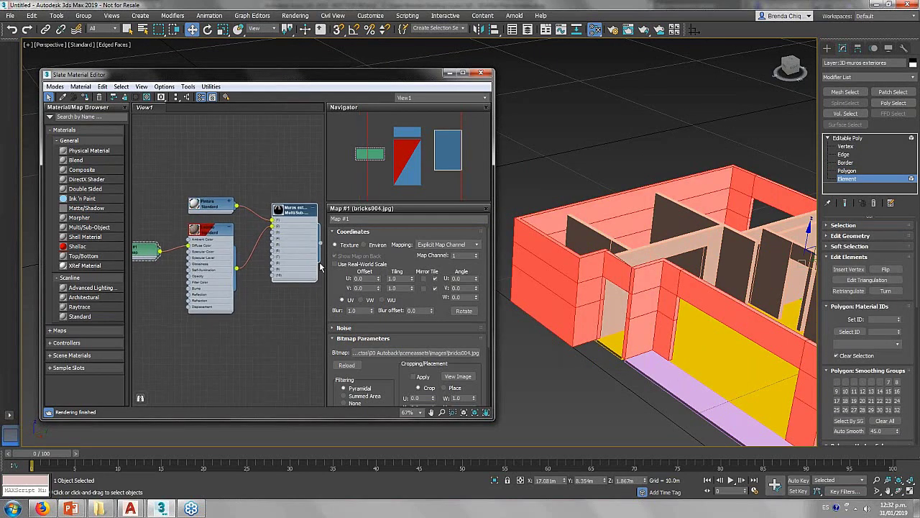
pyautogui.scroll(2, 322, 266)
pyautogui.scroll(2, 321, 267)
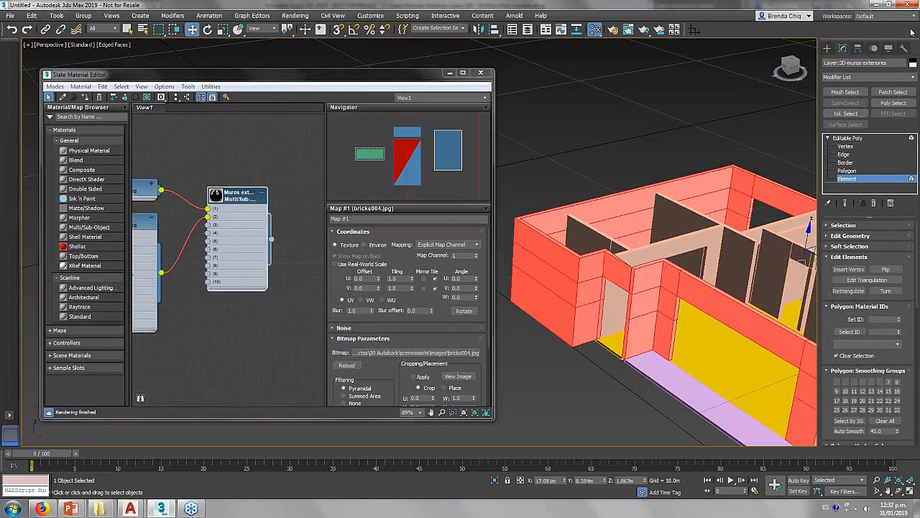
# Add a UVW Map modifier to the exterior walls object.
pyautogui.click(853, 76)
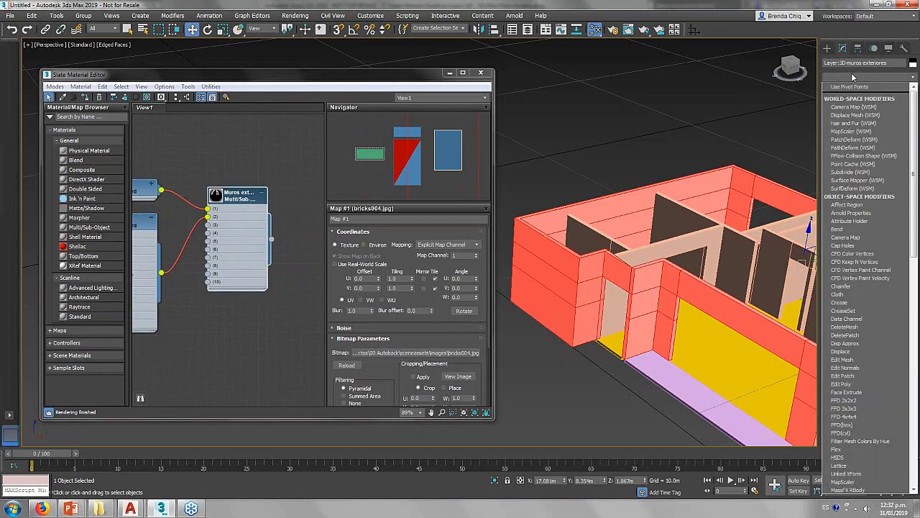
pyautogui.write('uv')
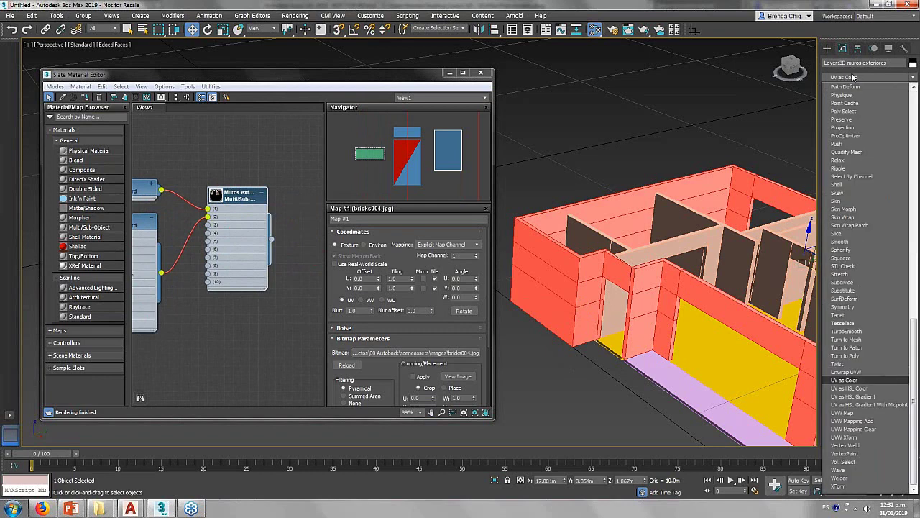
pyautogui.write('w')
pyautogui.press('Return')
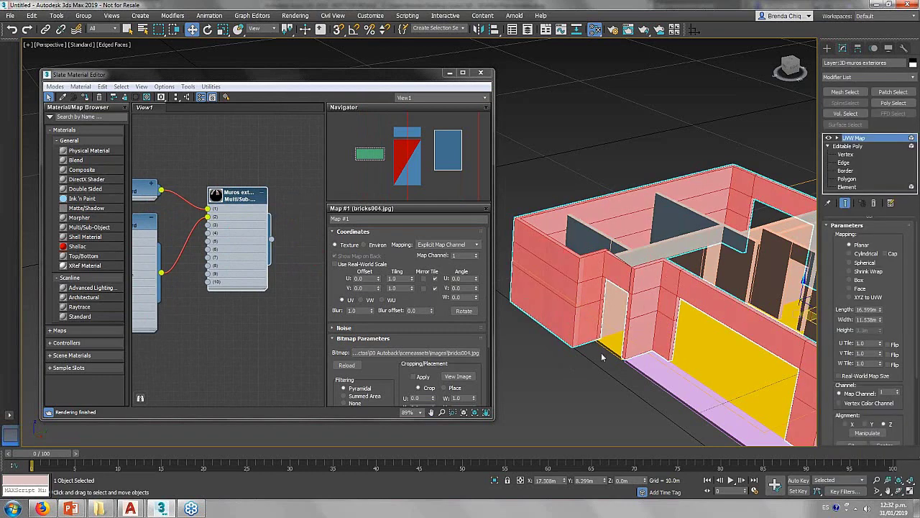
pyautogui.click(602, 354)
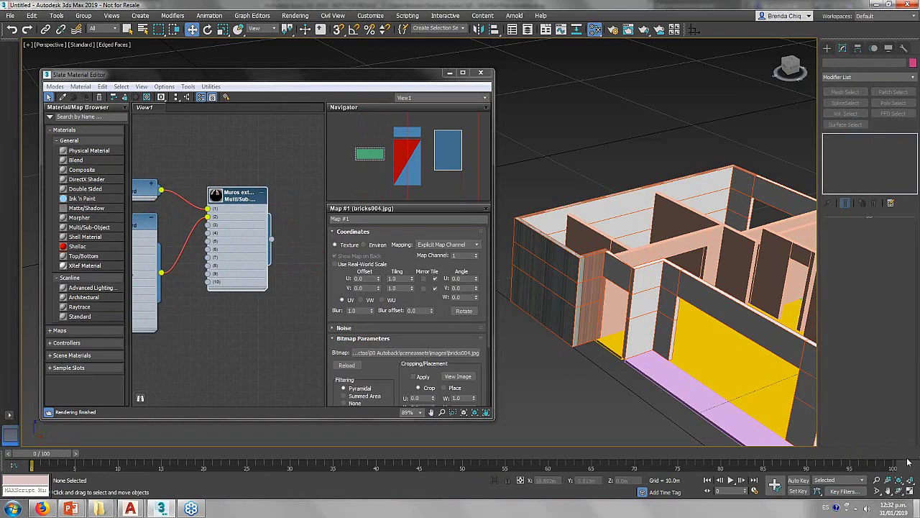
pyautogui.hotkey('ctrl', 'z')
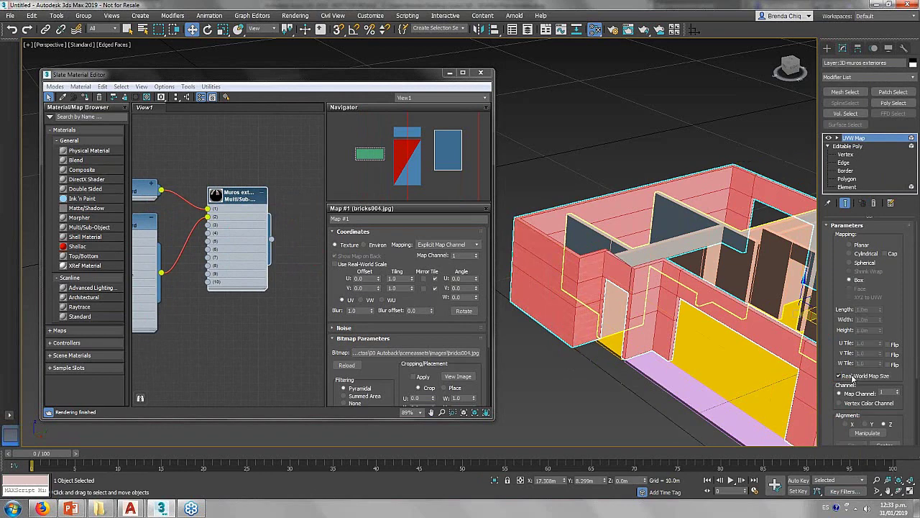
# Switch the UVW Map to Box with Real-World Map Size and preview the brick texture.
pyautogui.click(838, 376)
pyautogui.click(556, 430)
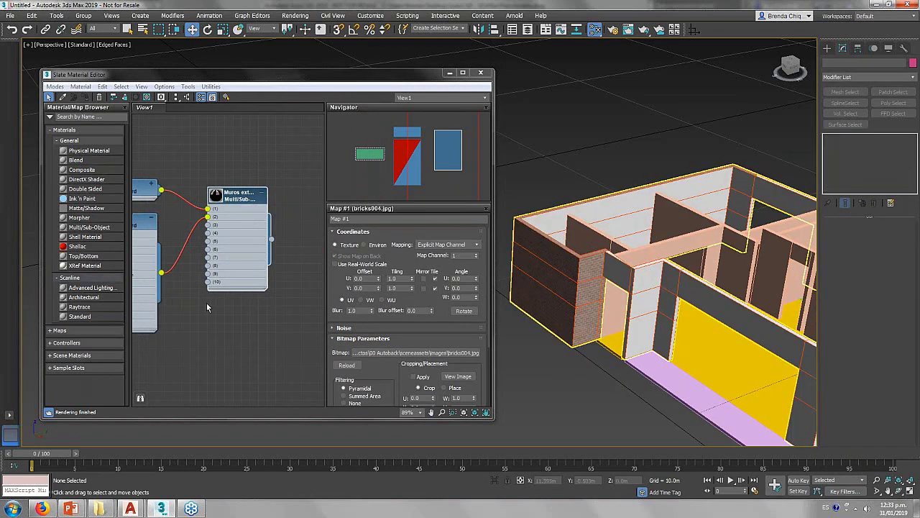
pyautogui.moveTo(206, 303); pyautogui.dragTo(310, 290, button='middle')
pyautogui.scroll(-2, 311, 291)
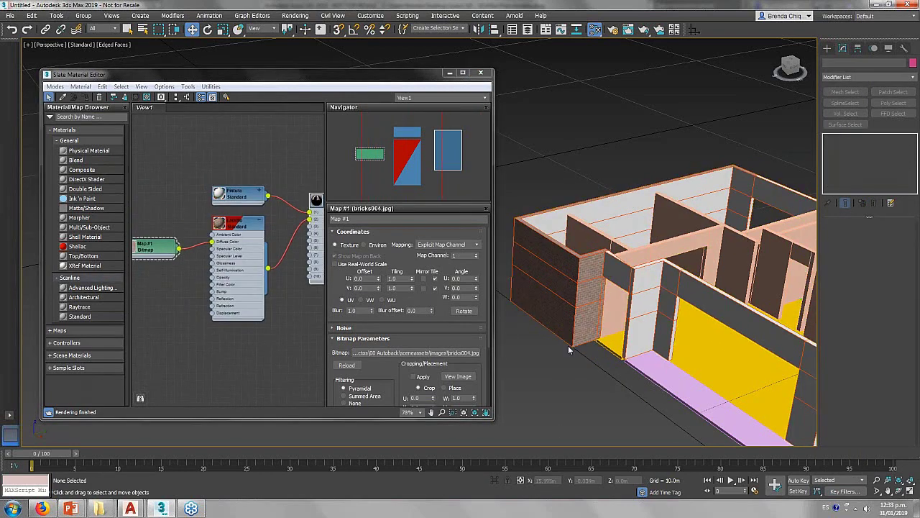
pyautogui.scroll(-5, 615, 368)
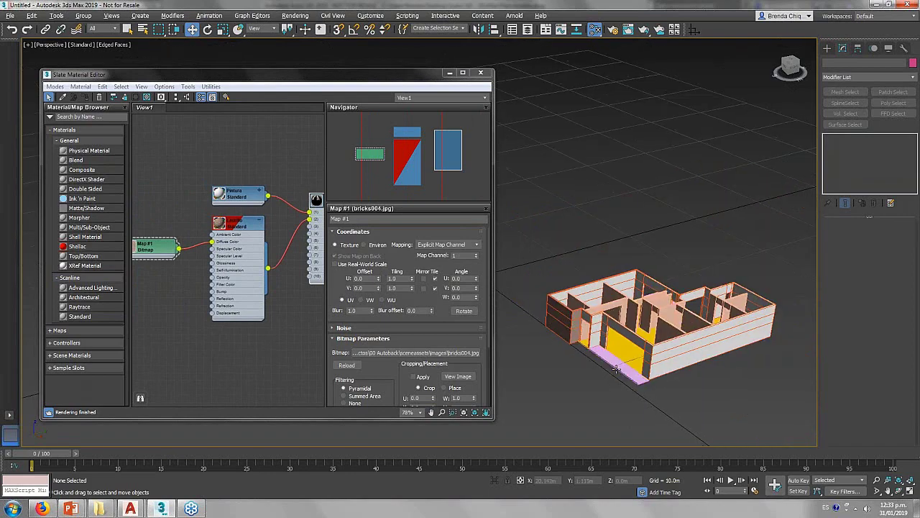
pyautogui.scroll(5, 616, 368)
pyautogui.keyDown('alt'); pyautogui.moveTo(682, 309); pyautogui.dragTo(647, 309, button='middle'); pyautogui.keyUp('alt')
# Assign the multi/sub wall material to the interior walls object.
pyautogui.moveTo(309, 210); pyautogui.dragTo(259, 218, button='middle')
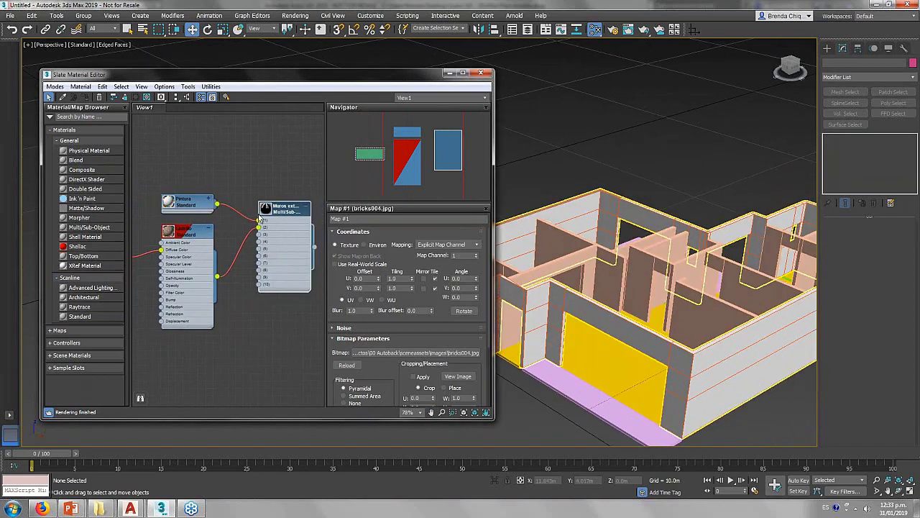
pyautogui.moveTo(315, 247); pyautogui.dragTo(612, 269)
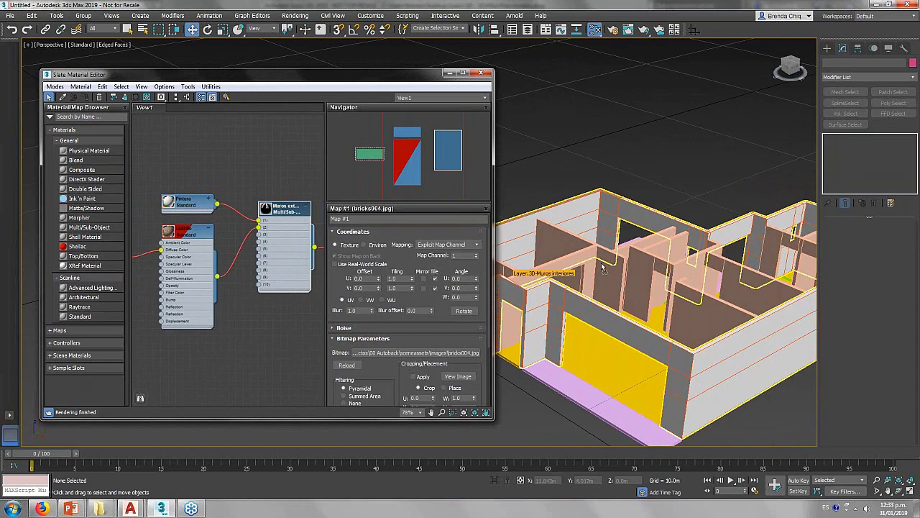
pyautogui.click(612, 269)
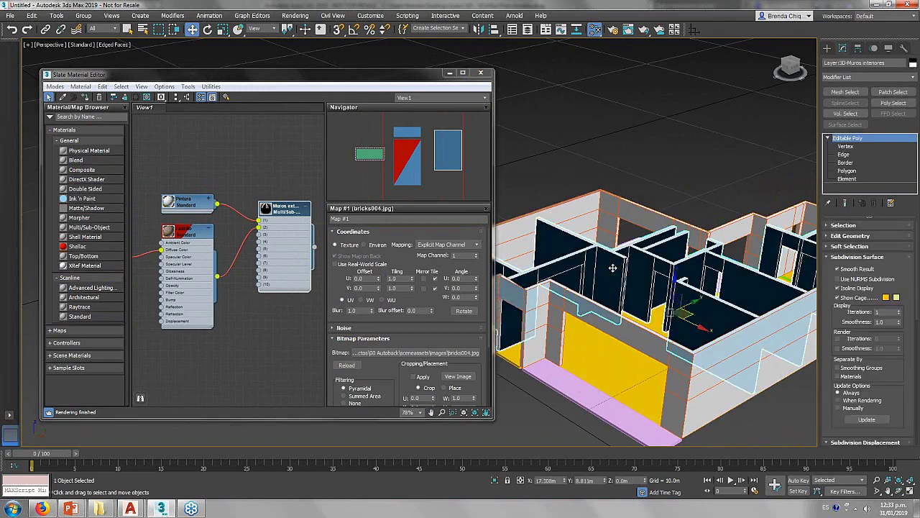
# Select the interior wall elements and set their material ID to 1.
pyautogui.click(865, 258)
pyautogui.click(847, 178)
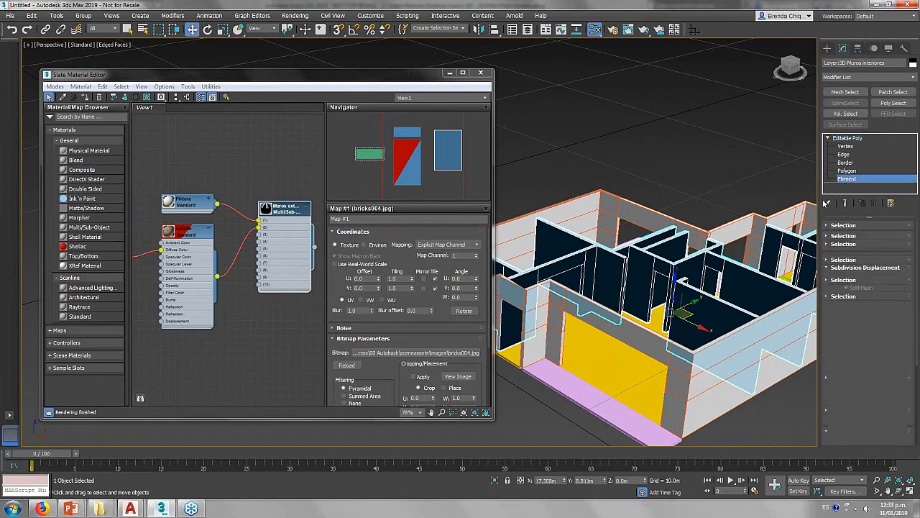
pyautogui.click(740, 288)
pyautogui.scroll(-2, 661, 231)
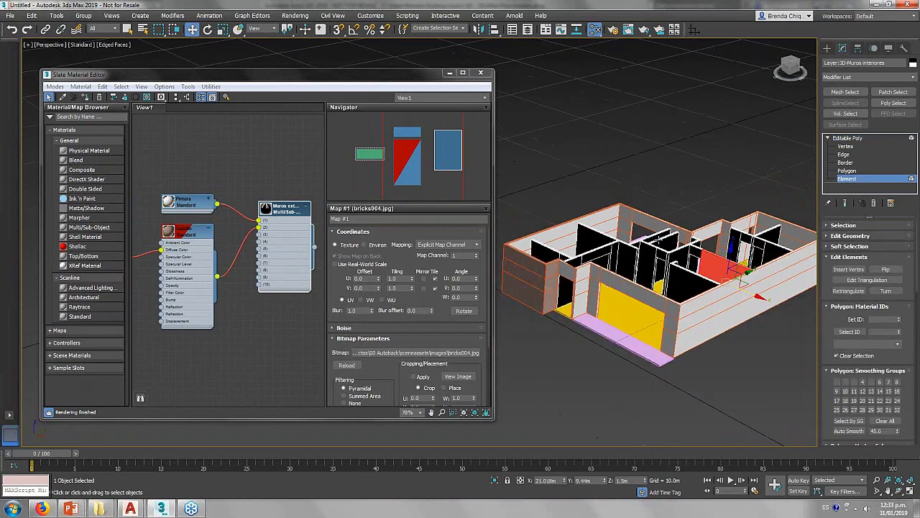
pyautogui.scroll(-2, 780, 296)
pyautogui.scroll(5, 780, 296)
pyautogui.click(879, 331)
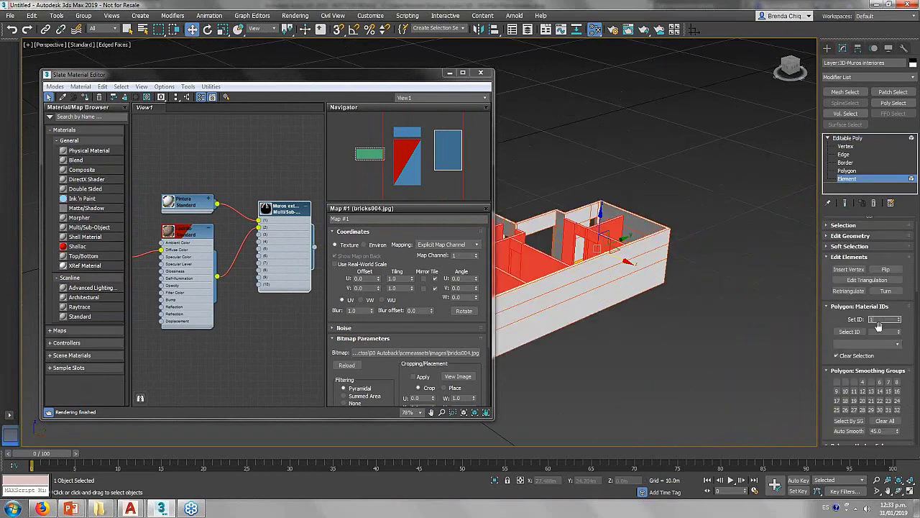
pyautogui.write('1')
pyautogui.press('Return')
pyautogui.click(593, 321)
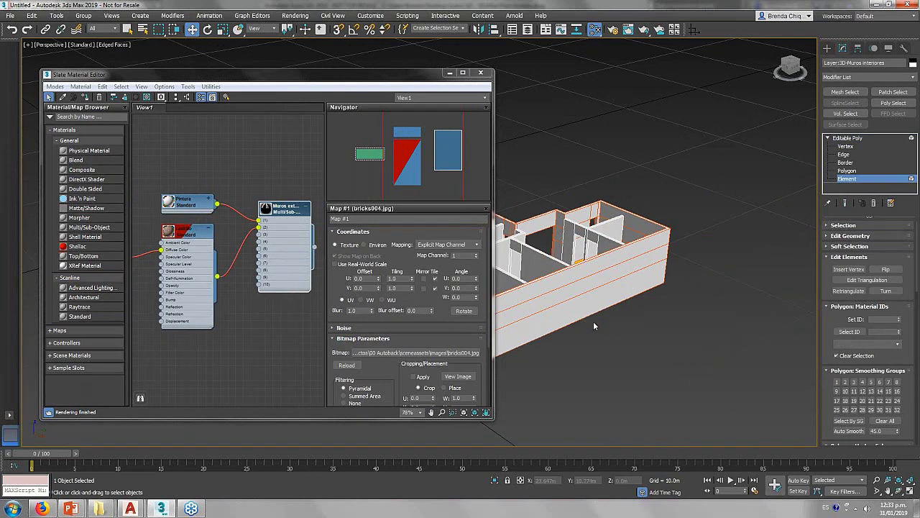
pyautogui.moveTo(593, 320)
pyautogui.keyDown('alt'); pyautogui.mouseDown(button='middle')
pyautogui.moveTo(607, 316)
pyautogui.moveTo(734, 413)
pyautogui.mouseUp(button='middle'); pyautogui.keyUp('alt')
pyautogui.scroll(-2, 734, 414)
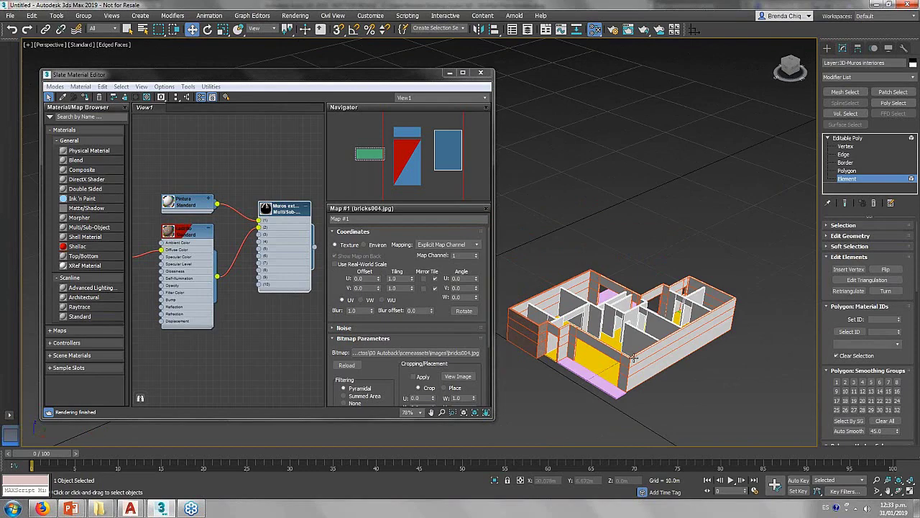
pyautogui.scroll(1, 634, 358)
pyautogui.scroll(2, 530, 364)
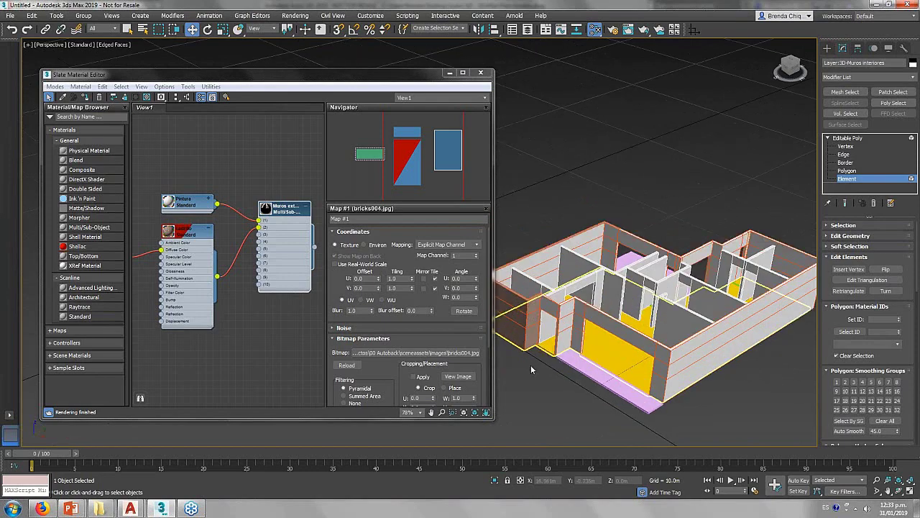
pyautogui.scroll(-1, 530, 365)
pyautogui.scroll(1, 547, 360)
# Close the Slate Material Editor and orbit to a frontal view of the house.
pyautogui.click(481, 73)
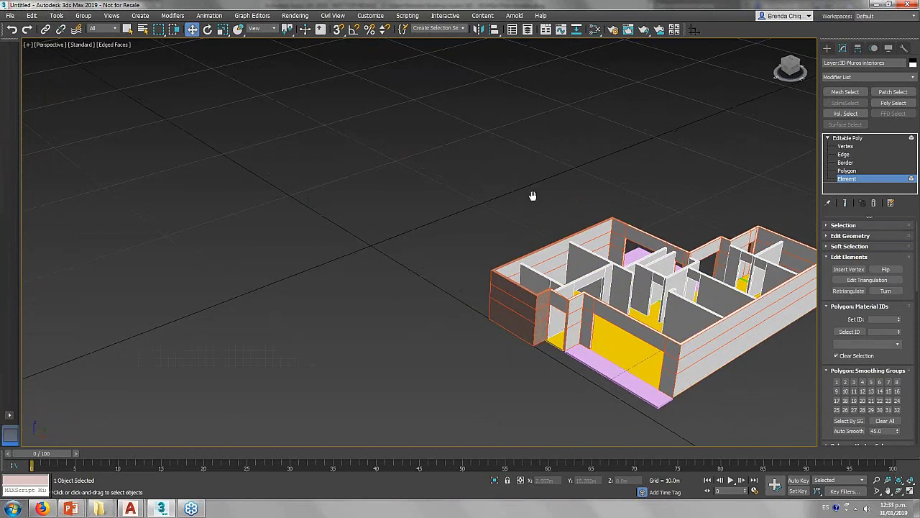
pyautogui.scroll(5, 275, 196)
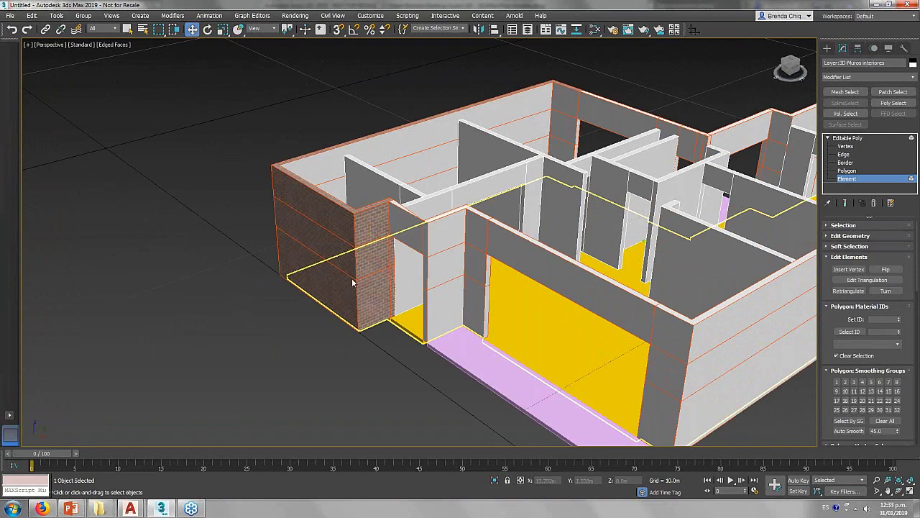
pyautogui.scroll(-5, 353, 283)
pyautogui.moveTo(352, 283)
pyautogui.keyDown('alt'); pyautogui.mouseDown(button='middle')
pyautogui.moveTo(411, 304)
pyautogui.moveTo(521, 300)
pyautogui.moveTo(508, 329)
pyautogui.moveTo(577, 323)
pyautogui.moveTo(440, 292)
pyautogui.moveTo(445, 285)
pyautogui.moveTo(453, 302)
pyautogui.mouseUp(button='middle'); pyautogui.keyUp('alt')
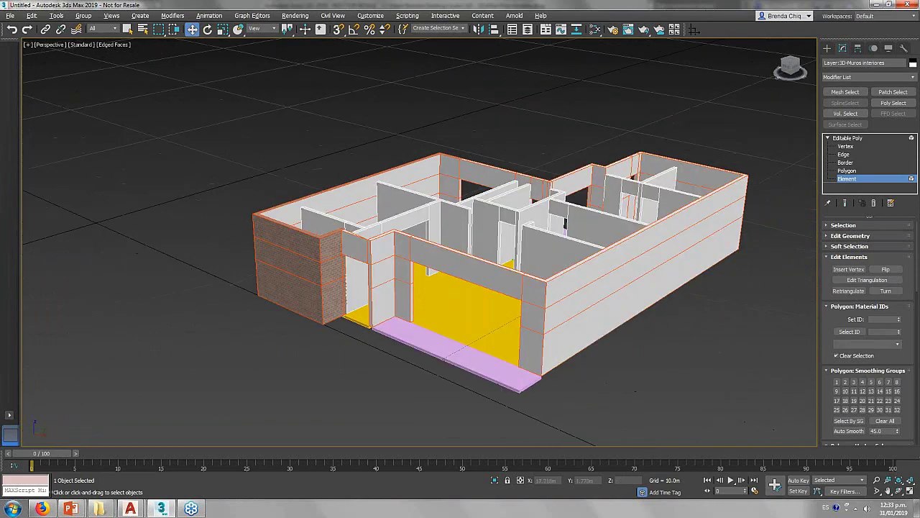
pyautogui.keyDown('alt'); pyautogui.moveTo(387, 336); pyautogui.dragTo(417, 320, button='middle'); pyautogui.keyUp('alt')
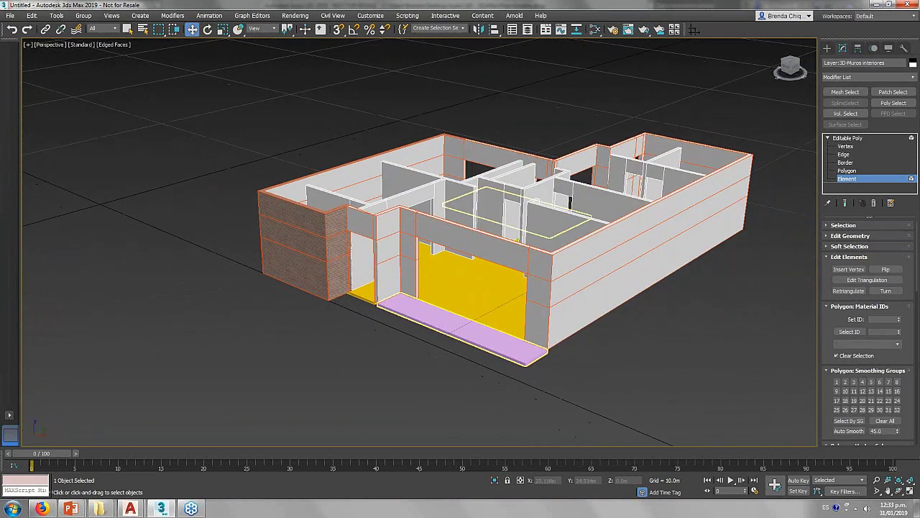
# Start creating a Pivot door from the Doors category in the Create panel.
pyautogui.click(828, 48)
pyautogui.click(837, 76)
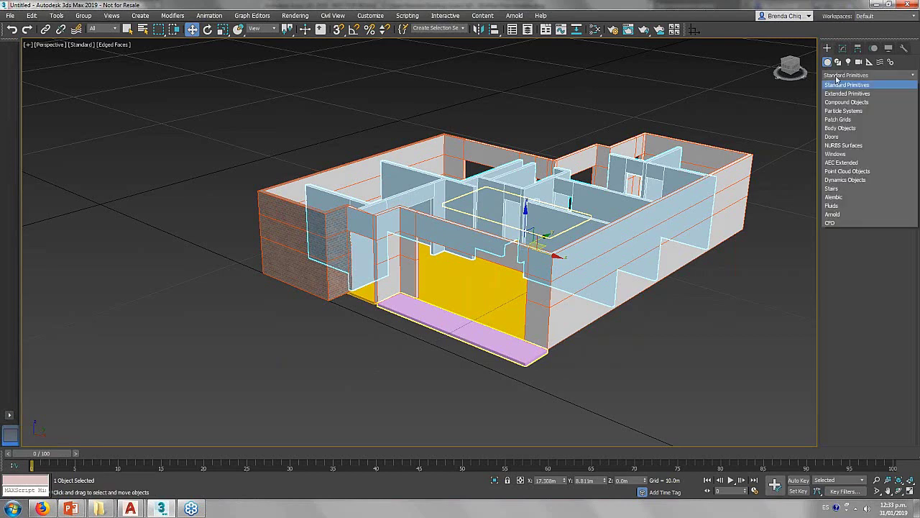
pyautogui.click(837, 138)
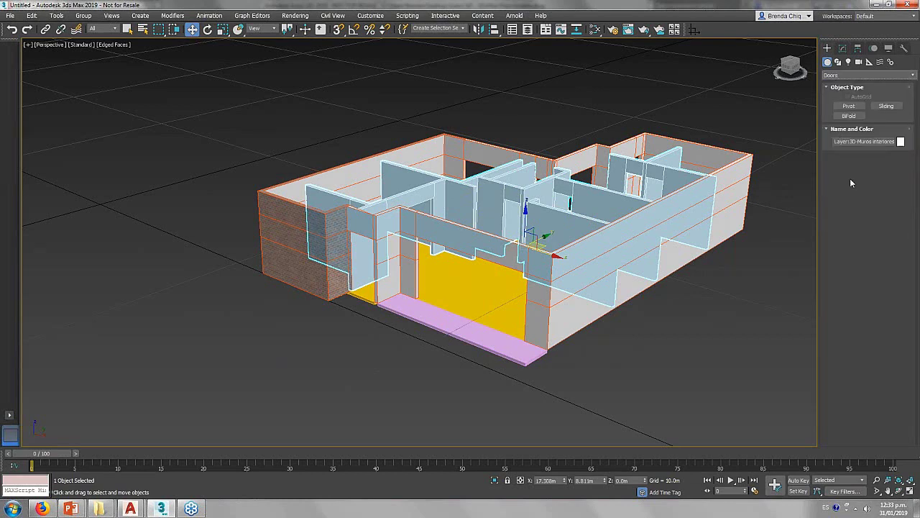
pyautogui.click(850, 105)
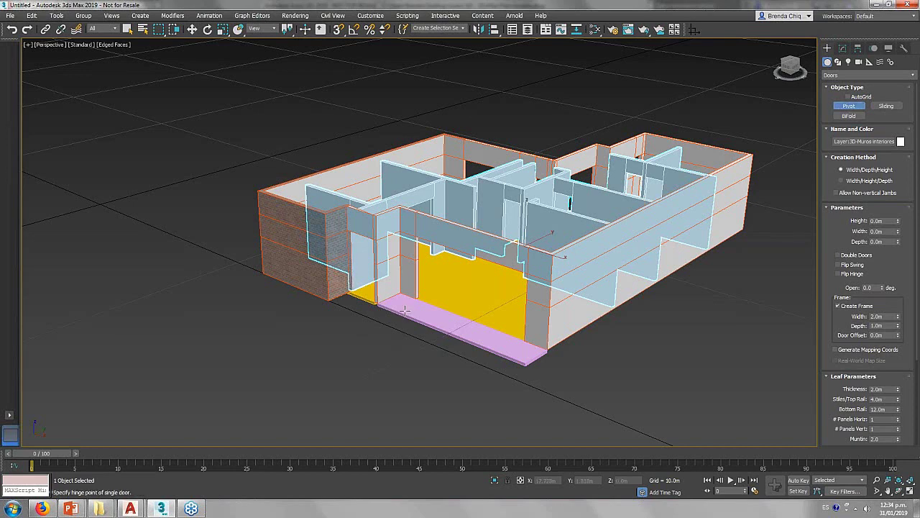
pyautogui.scroll(2, 400, 310)
pyautogui.scroll(3, 400, 309)
pyautogui.scroll(1, 401, 309)
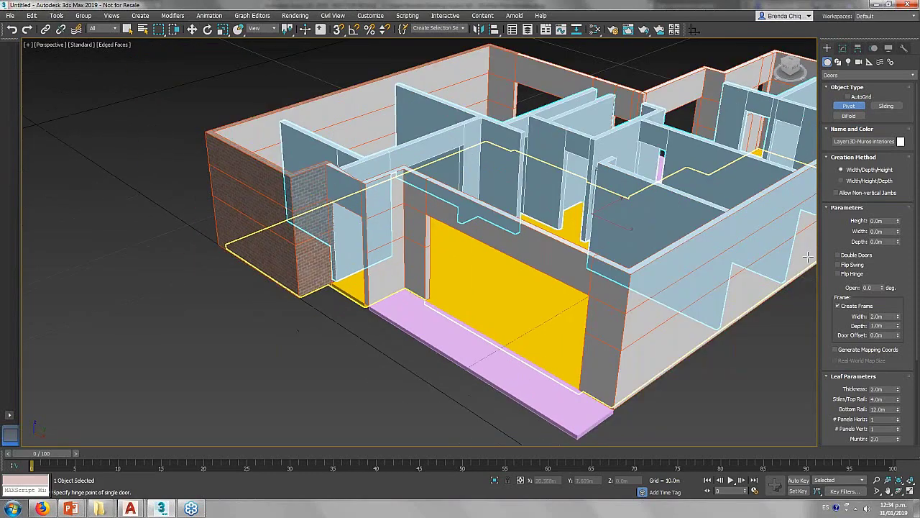
# Set the pivot door height to 2.4, width 1.2 and depth 0.1.
pyautogui.click(879, 221)
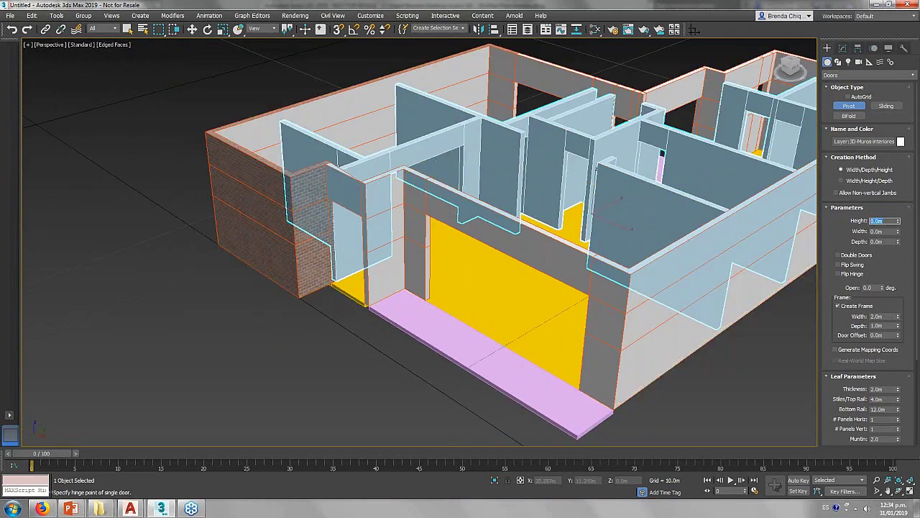
pyautogui.write('2.4')
pyautogui.press('Return')
pyautogui.click(872, 231)
pyautogui.write('1.2')
pyautogui.press('Return')
pyautogui.press('Tab')
pyautogui.write('0.1')
pyautogui.press('Return')
# Set the door to open 45° with a 0.05 m frame and 0.0 offset.
pyautogui.doubleClick(868, 288)
pyautogui.write('45')
pyautogui.press('Return')
pyautogui.press('Tab')
pyautogui.write('1')
pyautogui.press('Tab')
pyautogui.write('0.05')
pyautogui.press('Tab')
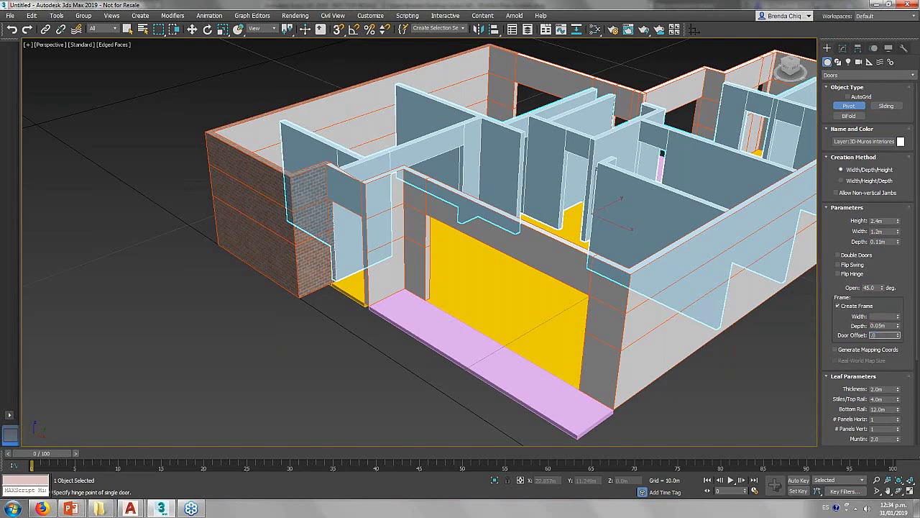
pyautogui.press('Return')
# Set leaf thickness and top and bottom rails to 0.005, and glass thickness to 0.01.
pyautogui.scroll(-3, 863, 288)
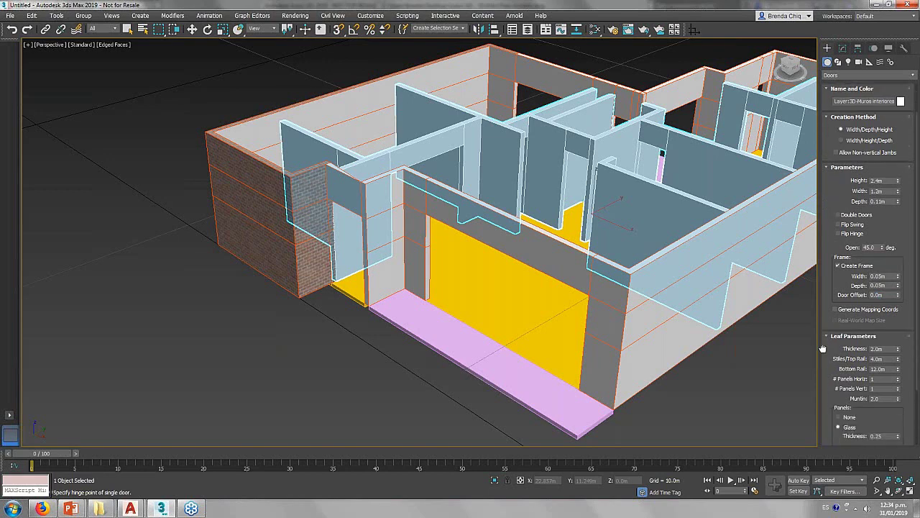
pyautogui.doubleClick(879, 333)
pyautogui.write('.005')
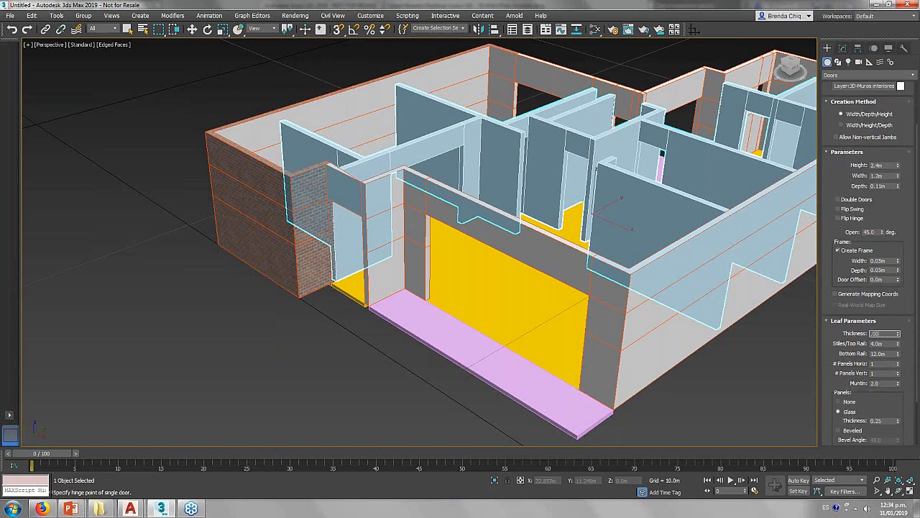
pyautogui.press('Tab')
pyautogui.write('.005')
pyautogui.press('Tab')
pyautogui.write('.005')
pyautogui.press('Tab')
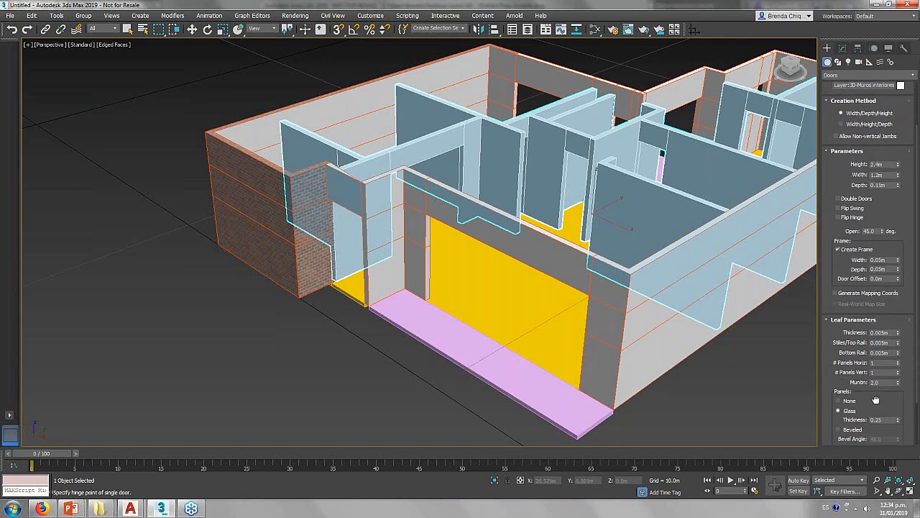
pyautogui.scroll(-1, 877, 404)
pyautogui.doubleClick(877, 396)
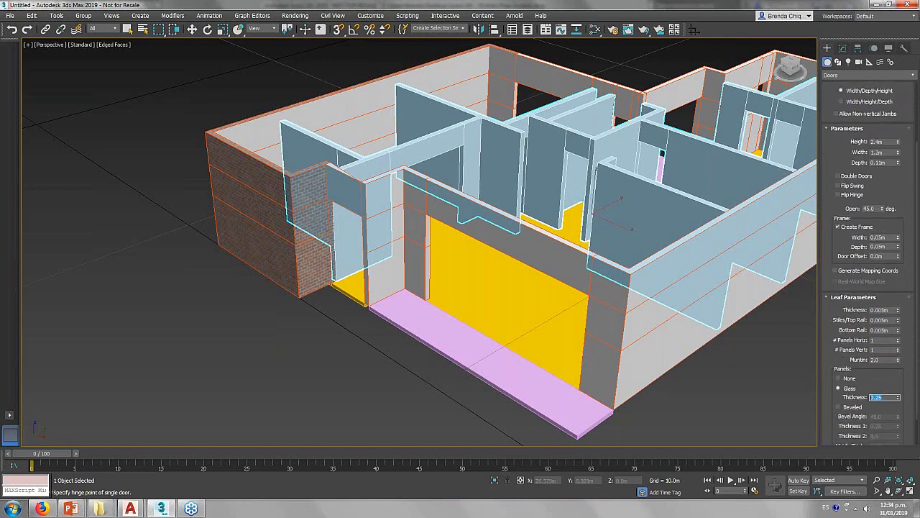
pyautogui.write('.01')
pyautogui.press('Return')
pyautogui.keyDown('alt'); pyautogui.moveTo(530, 316); pyautogui.dragTo(547, 305, button='middle'); pyautogui.keyUp('alt')
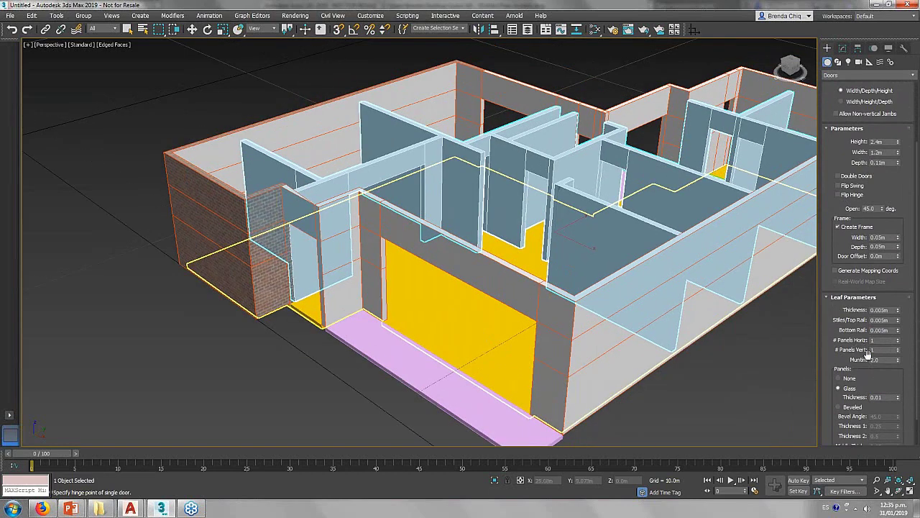
pyautogui.scroll(3, 891, 177)
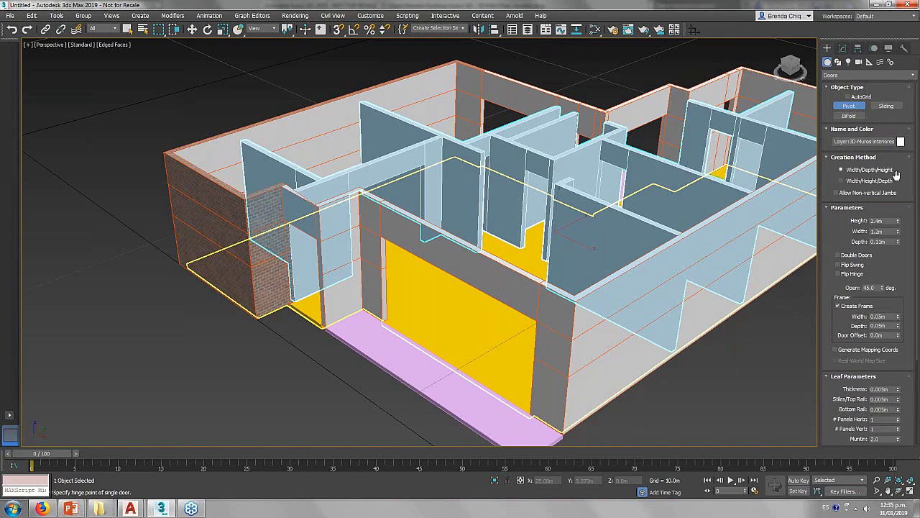
# With snaps on, create the pivot door across the entrance opening corners.
pyautogui.click(340, 29)
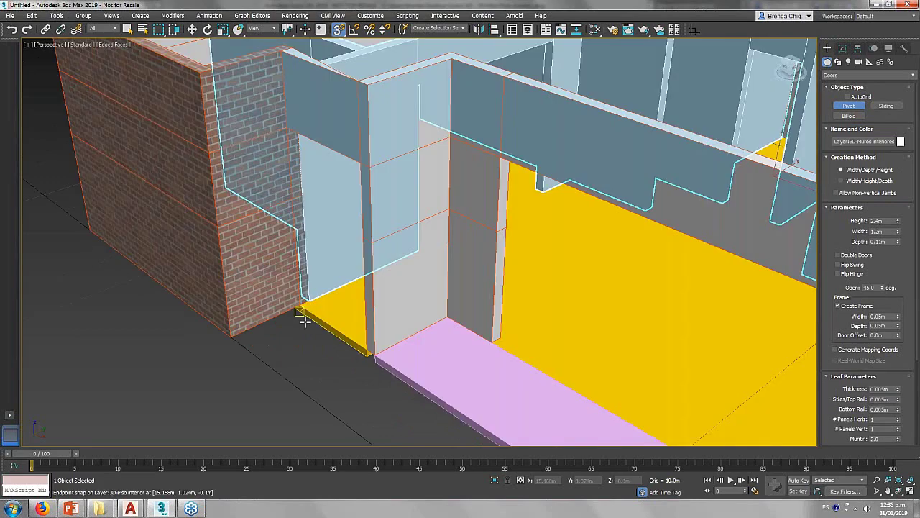
pyautogui.scroll(2, 305, 320)
pyautogui.scroll(2, 305, 316)
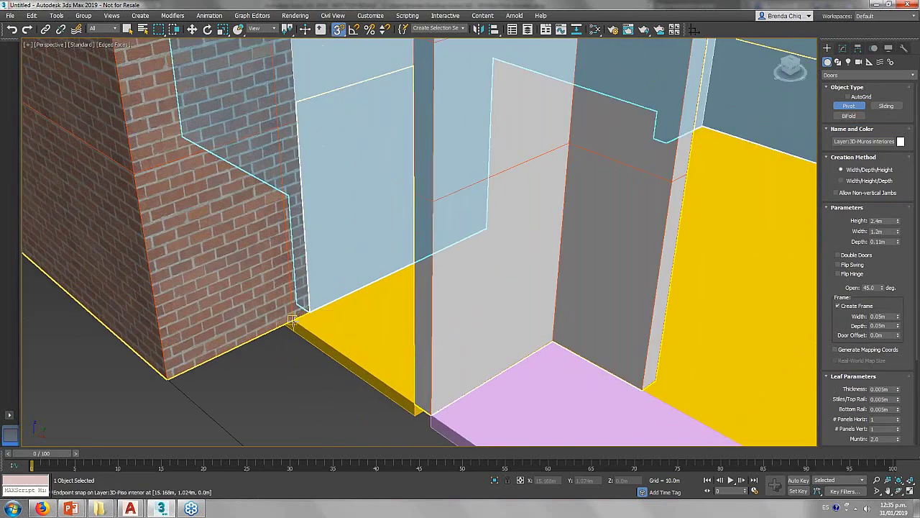
pyautogui.click(292, 319)
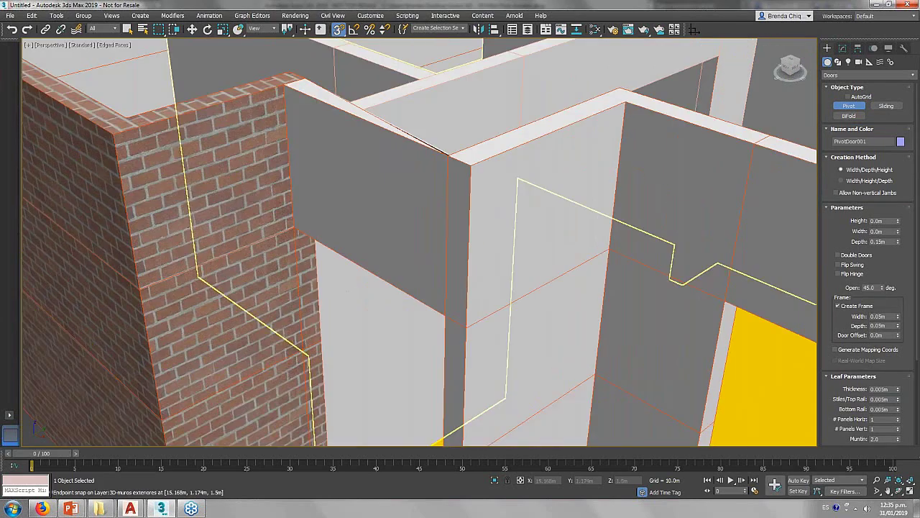
pyautogui.click(314, 219)
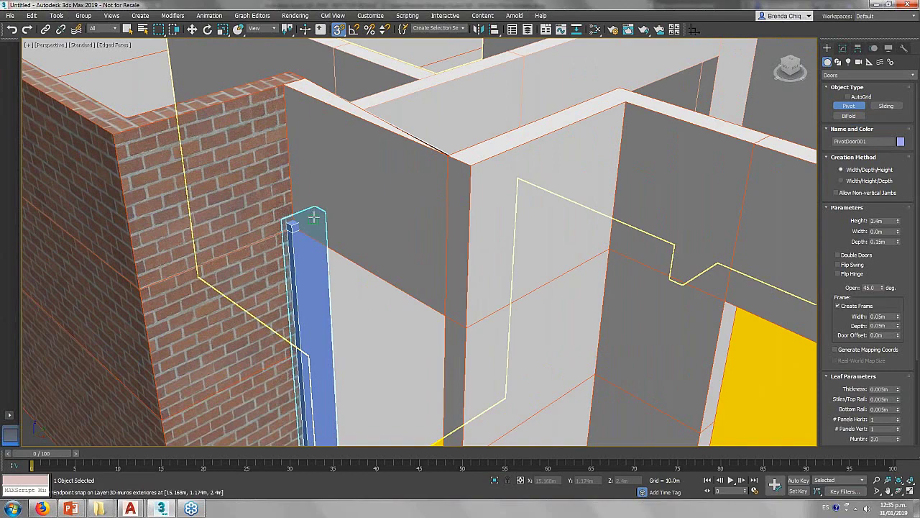
pyautogui.scroll(-10, 316, 218)
pyautogui.scroll(3, 323, 217)
pyautogui.scroll(3, 327, 217)
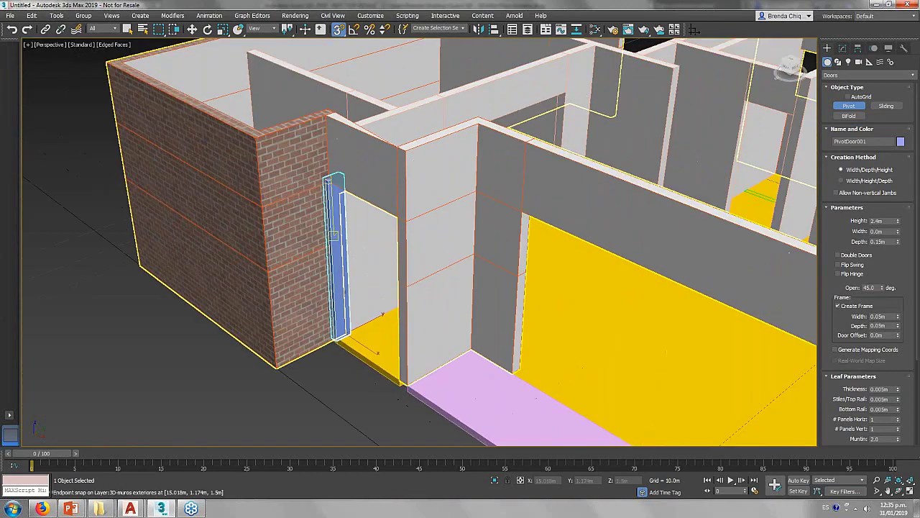
pyautogui.scroll(2, 331, 217)
pyautogui.rightClick(332, 217)
# Change the door width to 1.2 and snap it into the wall opening.
pyautogui.click(842, 48)
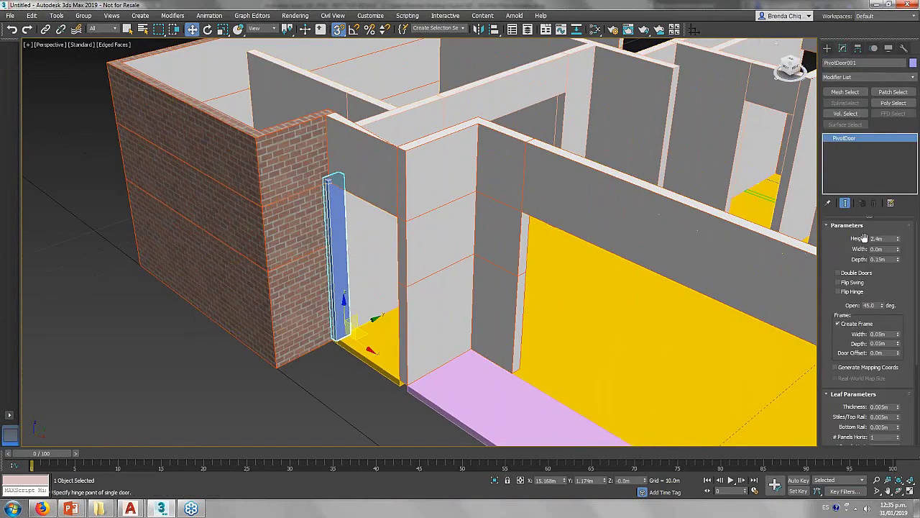
pyautogui.doubleClick(875, 249)
pyautogui.write('1.2')
pyautogui.press('Return')
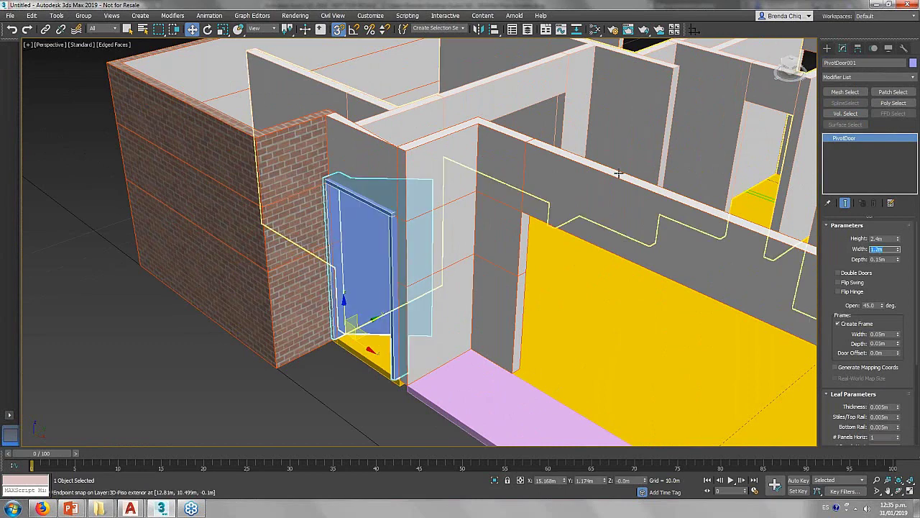
pyautogui.scroll(2, 469, 199)
pyautogui.scroll(3, 338, 339)
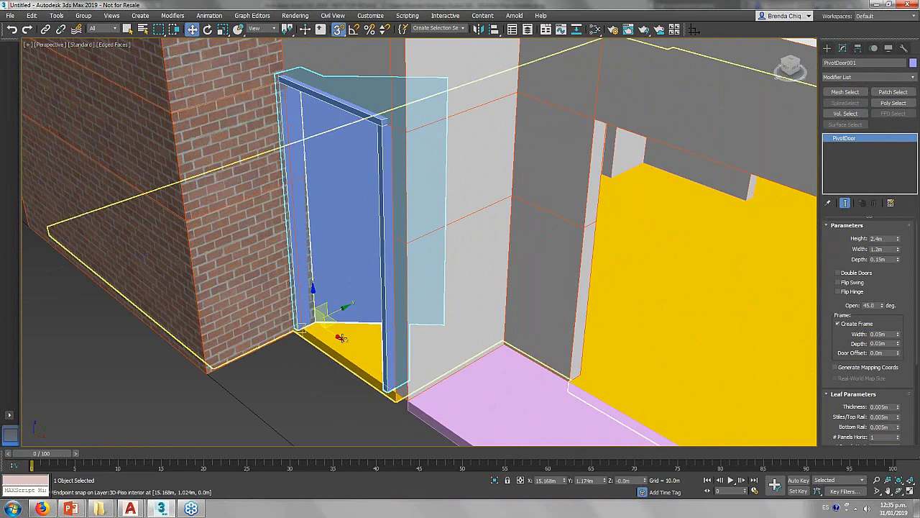
pyautogui.moveTo(338, 340); pyautogui.dragTo(307, 317)
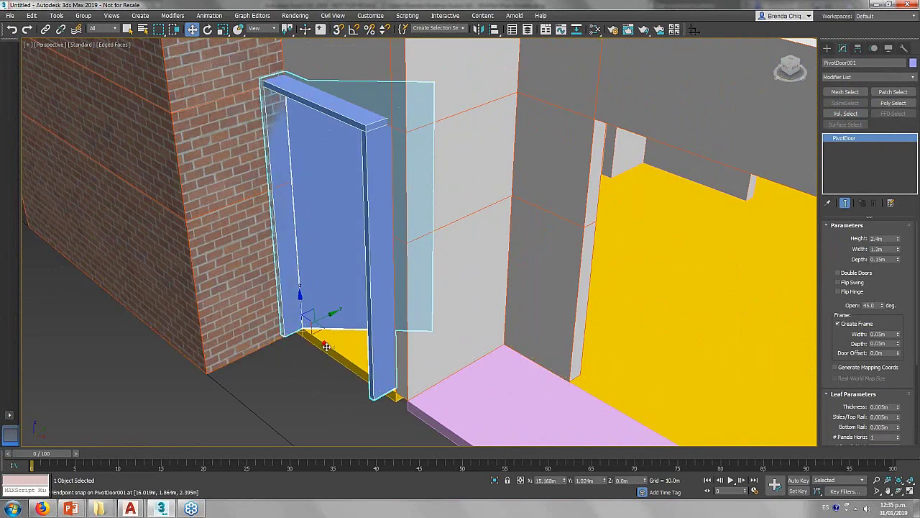
pyautogui.moveTo(327, 347); pyautogui.dragTo(344, 313)
pyautogui.click(323, 378)
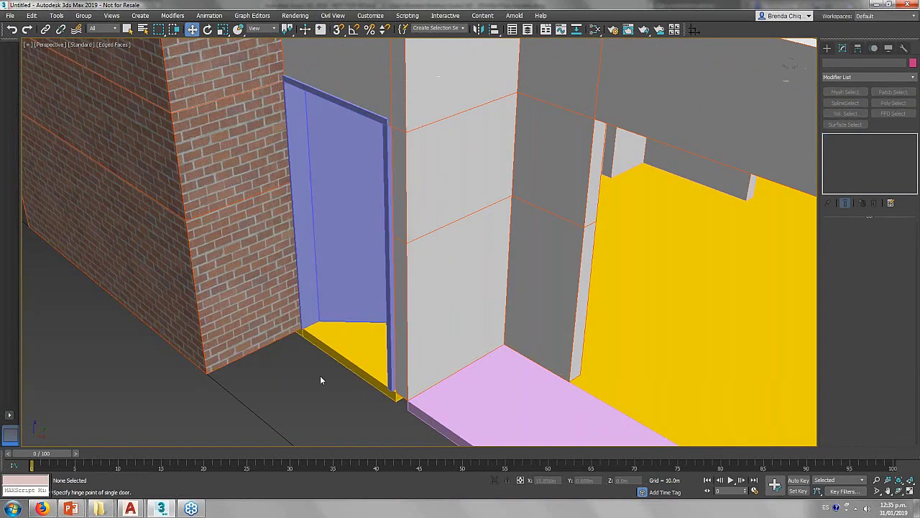
# Clone the door by dragging a copy toward the next opening.
pyautogui.scroll(-5, 338, 286)
pyautogui.click(337, 285)
pyautogui.scroll(-5, 450, 271)
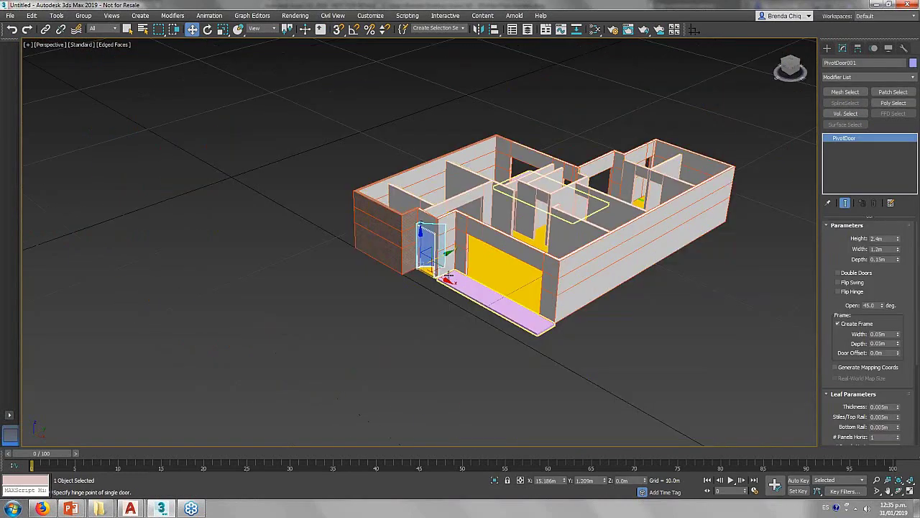
pyautogui.scroll(3, 450, 271)
pyautogui.scroll(2, 450, 271)
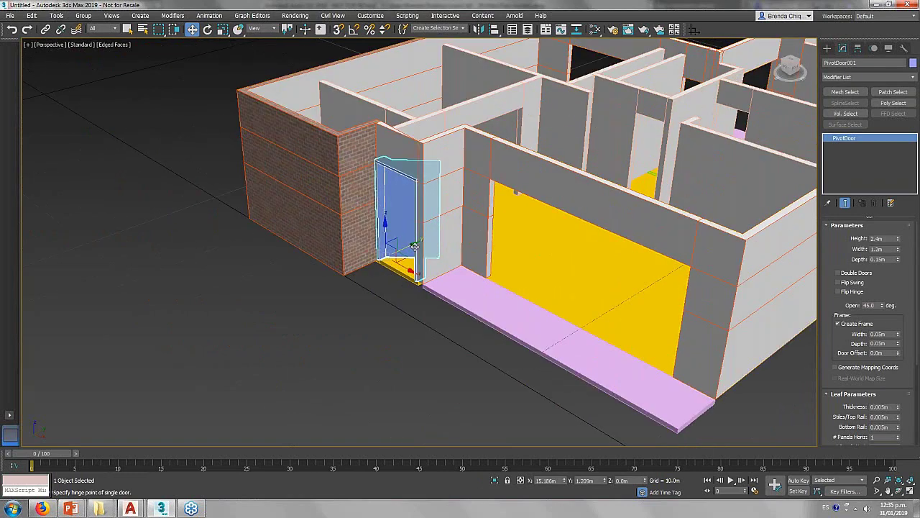
pyautogui.keyDown('shift'); pyautogui.moveTo(415, 246); pyautogui.dragTo(514, 241); pyautogui.keyUp('shift')
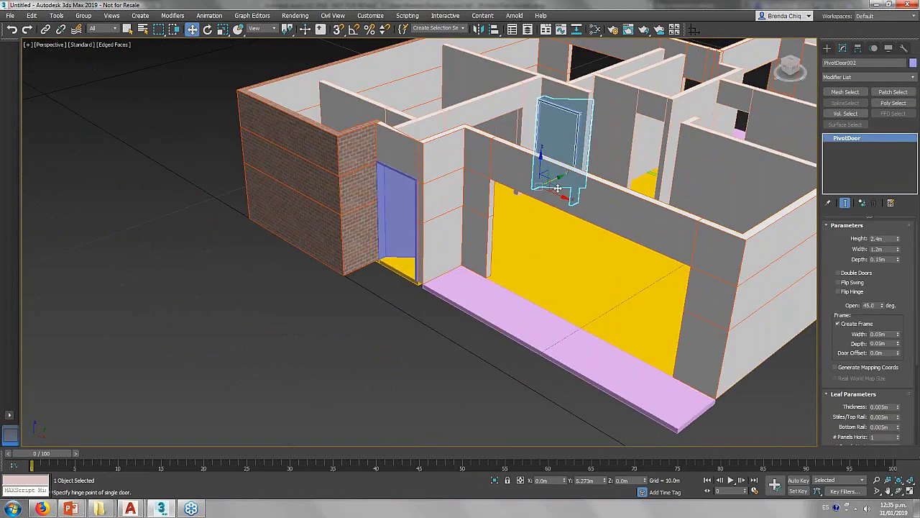
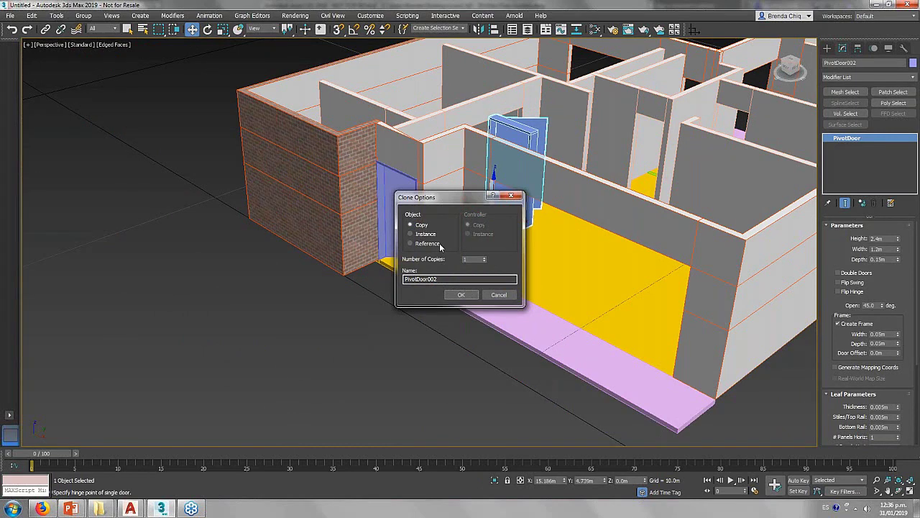
# Name the cloned door copy 'Puerta 90'.
pyautogui.moveTo(442, 280); pyautogui.dragTo(372, 271)
pyautogui.write('Pue')
pyautogui.write('rta 90')
pyautogui.press('Return')
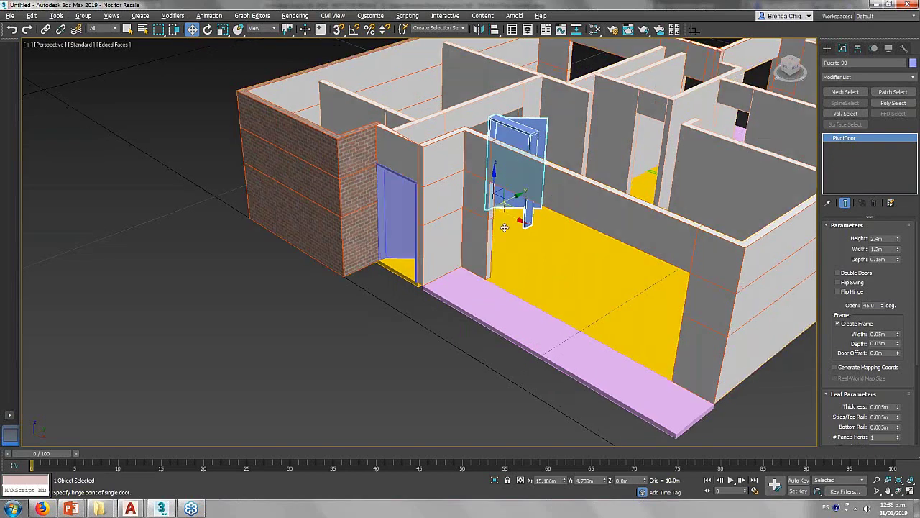
# Rotate the door copy 90° with angle snap so it stands upright.
pyautogui.keyDown('alt'); pyautogui.moveTo(505, 227); pyautogui.dragTo(532, 227, button='middle'); pyautogui.keyUp('alt')
pyautogui.press('e')
pyautogui.press('a')
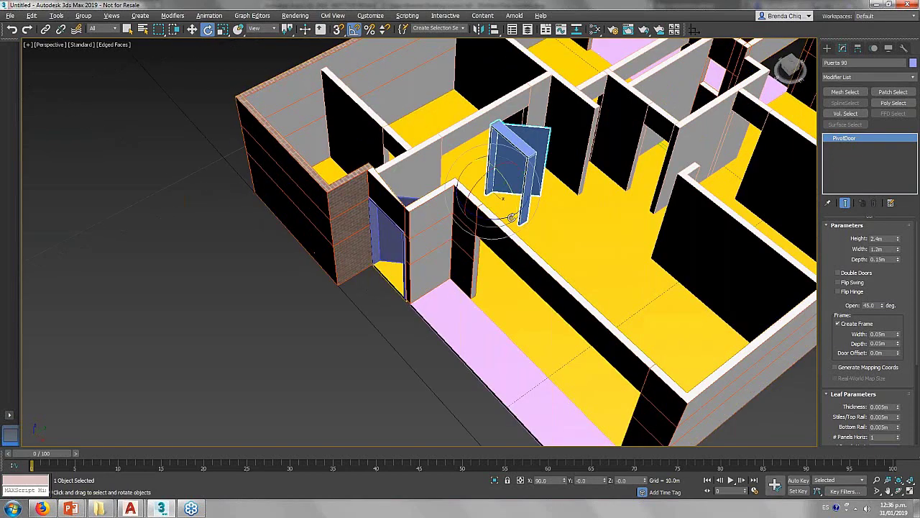
pyautogui.moveTo(528, 195)
pyautogui.mouseDown()
pyautogui.moveTo(554, 227)
pyautogui.moveTo(547, 212)
pyautogui.mouseUp()
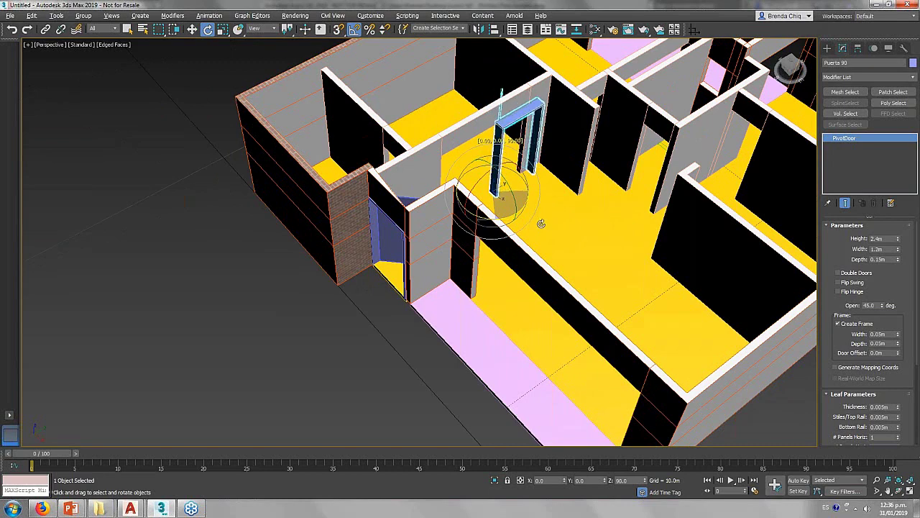
pyautogui.moveTo(547, 212); pyautogui.dragTo(542, 223)
# Move the door into the interior doorway using the wireframe Top view.
pyautogui.keyDown('alt'); pyautogui.moveTo(507, 187); pyautogui.dragTo(507, 245, button='middle'); pyautogui.keyUp('alt')
pyautogui.press('t')
pyautogui.press('w')
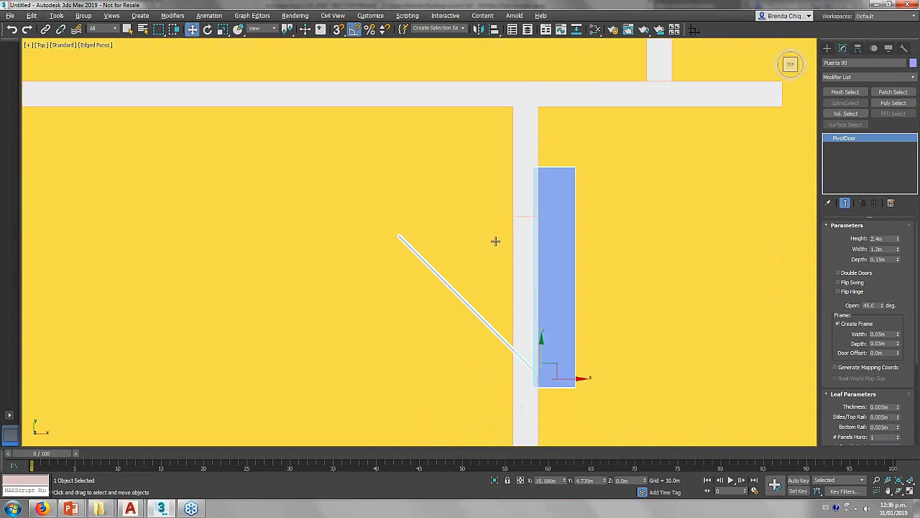
pyautogui.press('F3')
pyautogui.scroll(-2, 503, 262)
pyautogui.scroll(-3, 503, 262)
pyautogui.moveTo(532, 276); pyautogui.dragTo(532, 226)
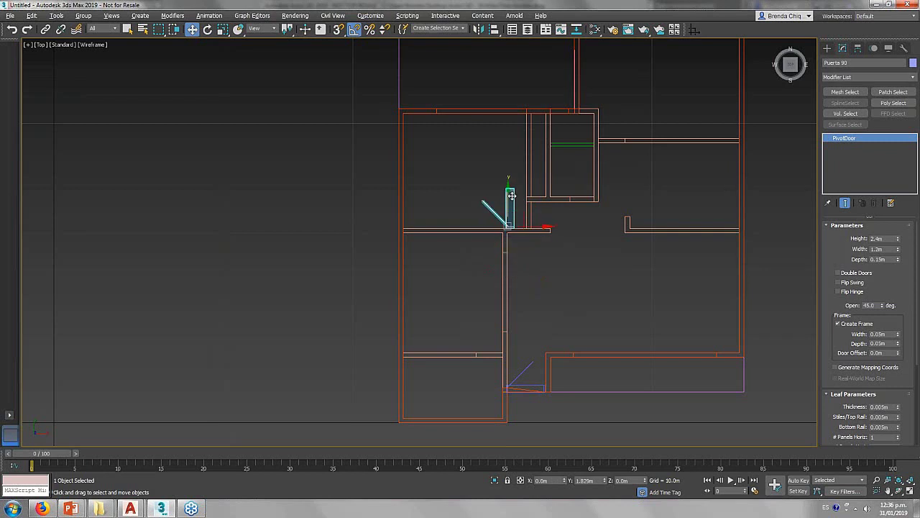
pyautogui.scroll(3, 531, 227)
pyautogui.scroll(3, 471, 228)
pyautogui.moveTo(471, 229); pyautogui.dragTo(543, 236)
pyautogui.scroll(2, 547, 228)
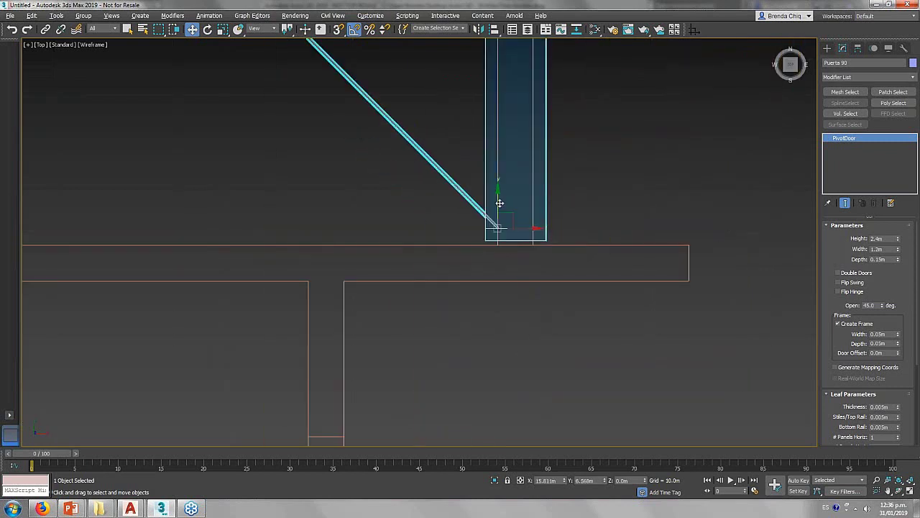
pyautogui.moveTo(497, 201); pyautogui.dragTo(503, 220)
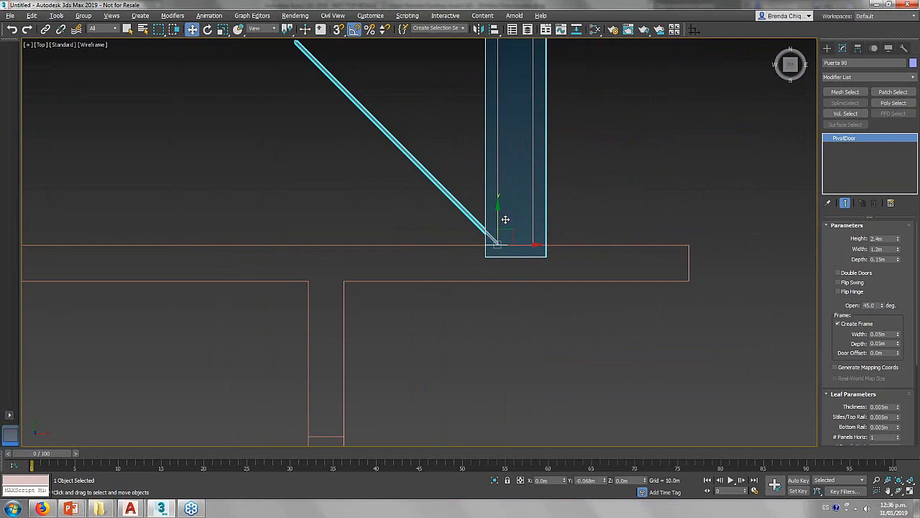
# Set the door width to 0.9 m, recheck it in shaded view, then select the wall.
pyautogui.click(871, 250)
pyautogui.write('0.9')
pyautogui.press('Return')
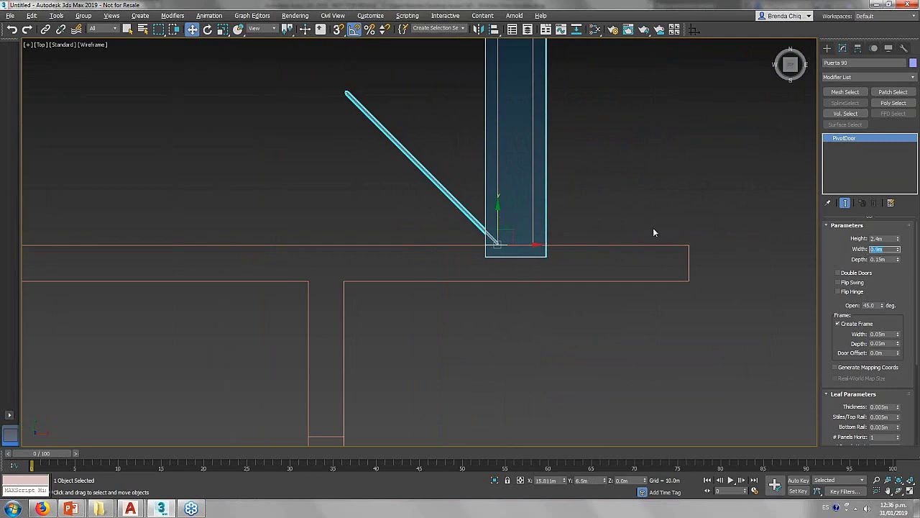
pyautogui.moveTo(551, 269)
pyautogui.mouseDown(button='middle')
pyautogui.moveTo(540, 287)
pyautogui.moveTo(564, 404)
pyautogui.mouseUp(button='middle')
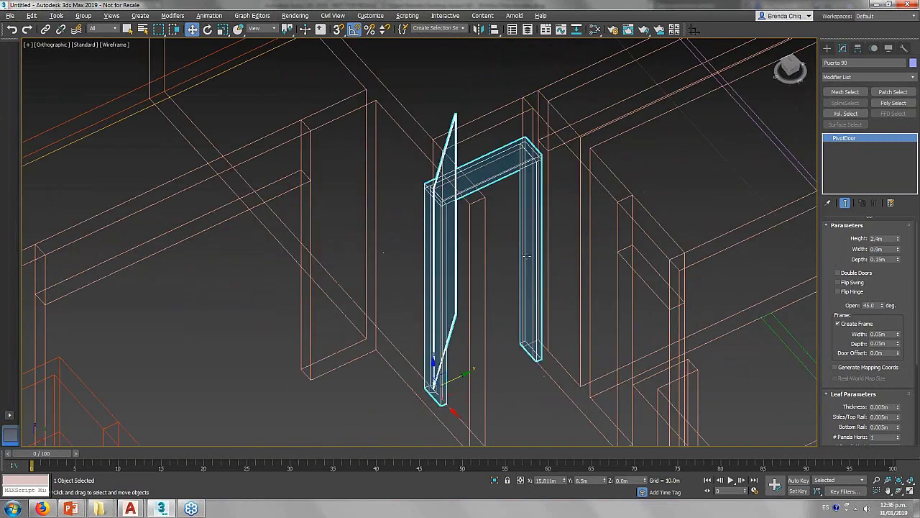
pyautogui.click(563, 403)
pyautogui.press('F3')
pyautogui.scroll(3, 508, 353)
pyautogui.scroll(-2, 504, 302)
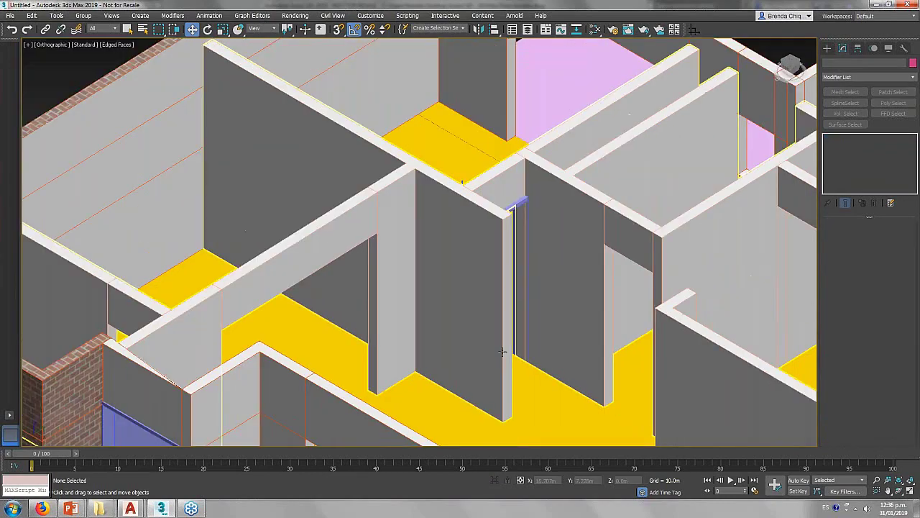
pyautogui.scroll(2, 488, 278)
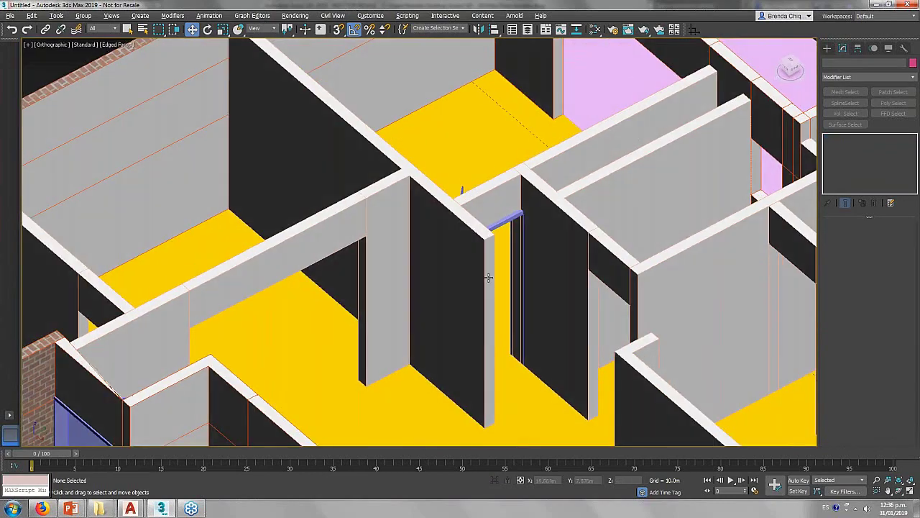
pyautogui.click(506, 221)
pyautogui.doubleClick(885, 249)
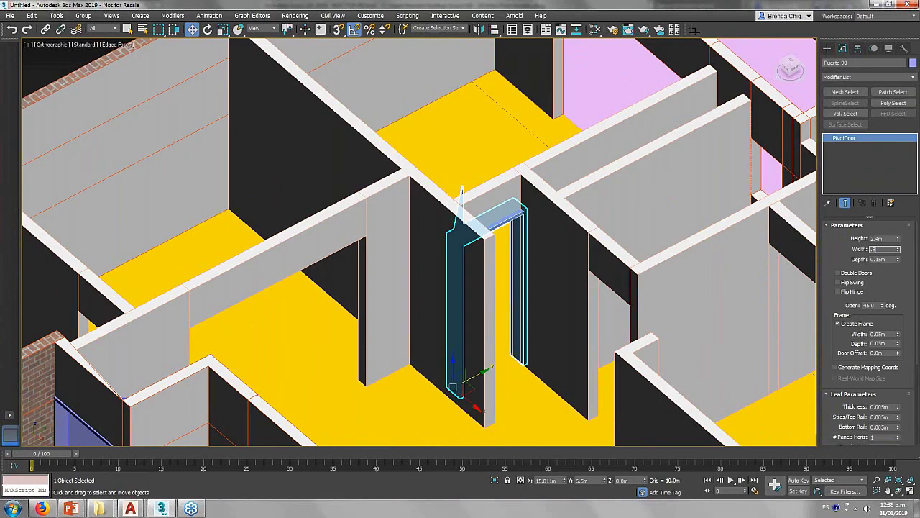
pyautogui.click(476, 267)
# Deselect all and orbit around the house, zooming close on the wall's square window opening.
pyautogui.moveTo(477, 266)
pyautogui.keyDown('alt'); pyautogui.mouseDown(button='middle')
pyautogui.moveTo(446, 309)
pyautogui.moveTo(469, 297)
pyautogui.moveTo(452, 256)
pyautogui.moveTo(411, 289)
pyautogui.moveTo(662, 117)
pyautogui.mouseUp(button='middle'); pyautogui.keyUp('alt')
pyautogui.scroll(-5, 445, 309)
pyautogui.click(661, 117)
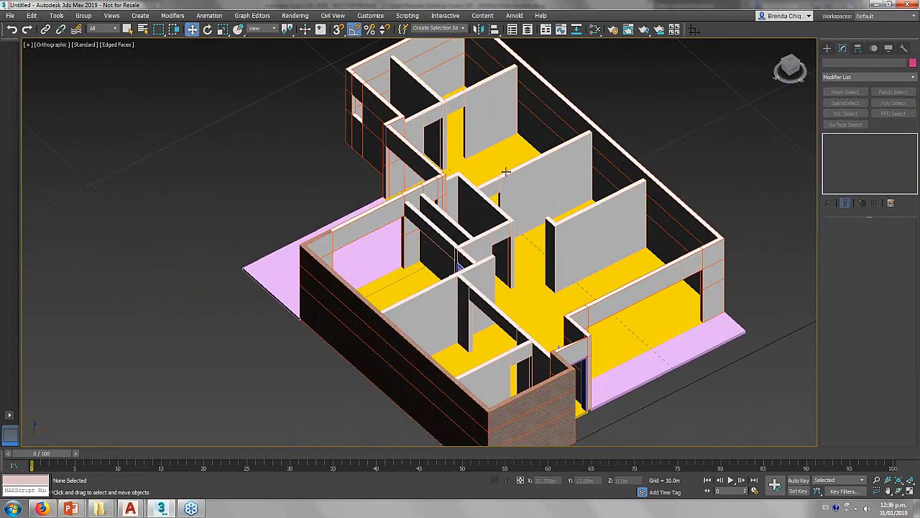
pyautogui.scroll(-2, 505, 168)
pyautogui.moveTo(604, 240)
pyautogui.keyDown('alt'); pyautogui.mouseDown(button='middle')
pyautogui.moveTo(528, 247)
pyautogui.moveTo(514, 355)
pyautogui.moveTo(431, 368)
pyautogui.mouseUp(button='middle'); pyautogui.keyUp('alt')
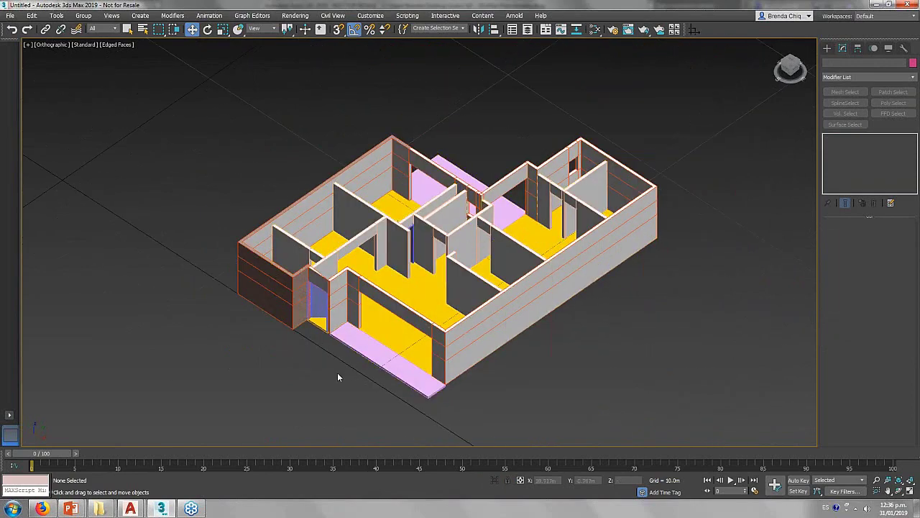
pyautogui.keyDown('alt'); pyautogui.moveTo(316, 374); pyautogui.dragTo(446, 374, button='middle'); pyautogui.keyUp('alt')
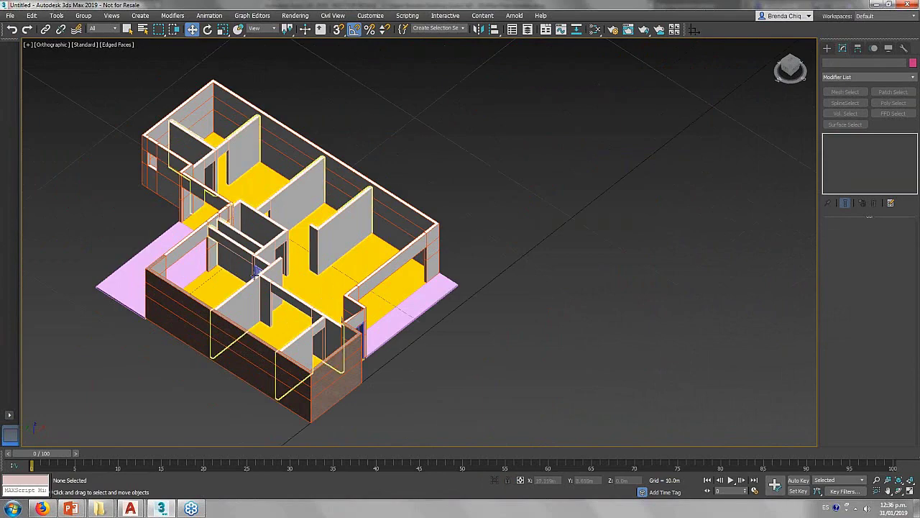
pyautogui.scroll(2, 280, 285)
pyautogui.scroll(3, 280, 285)
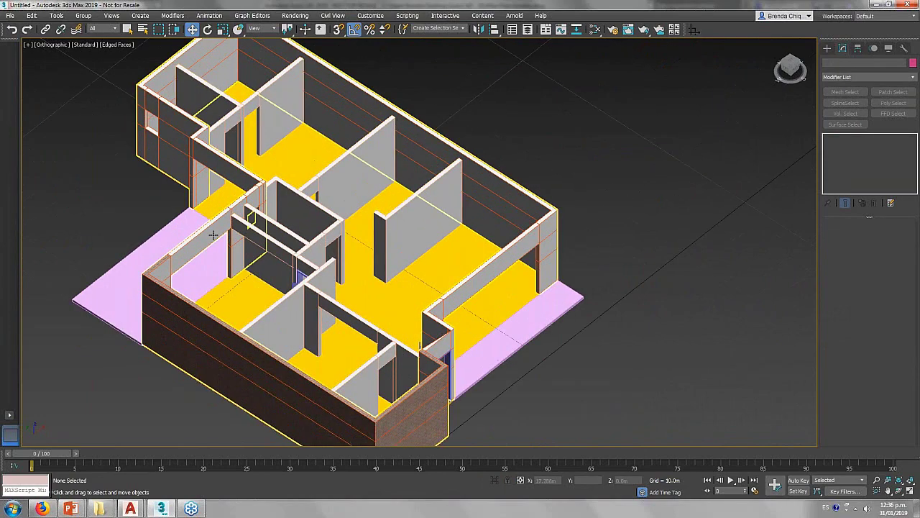
pyautogui.moveTo(281, 258)
pyautogui.keyDown('alt'); pyautogui.mouseDown(button='middle')
pyautogui.moveTo(280, 285)
pyautogui.moveTo(251, 273)
pyautogui.mouseUp(button='middle'); pyautogui.keyUp('alt')
pyautogui.scroll(4, 255, 273)
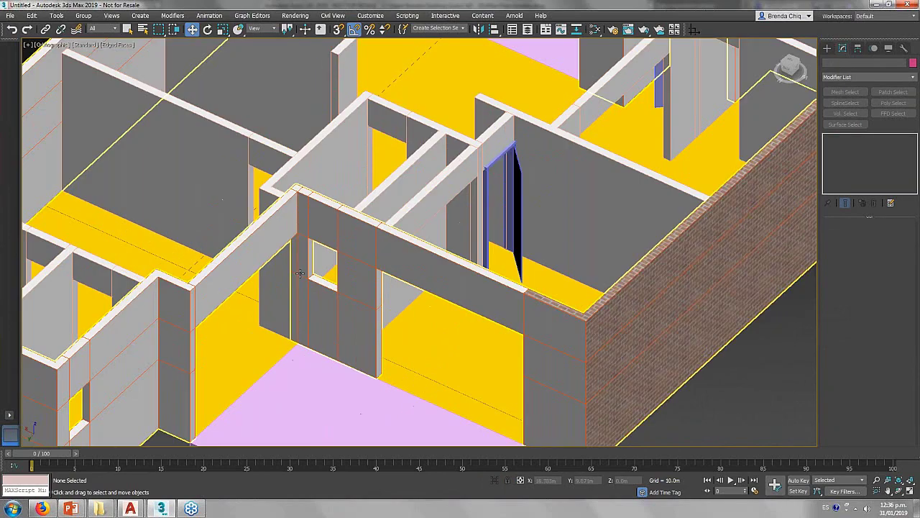
pyautogui.scroll(2, 288, 286)
pyautogui.scroll(2, 289, 286)
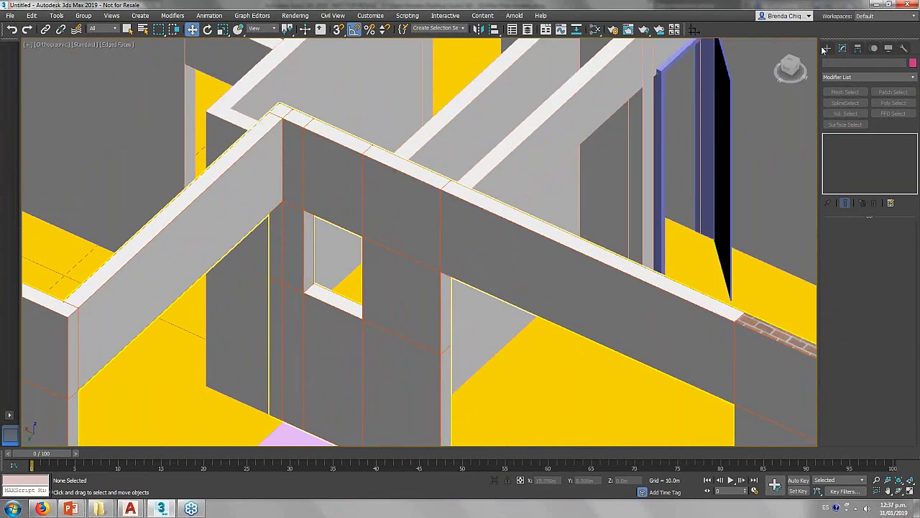
# Choose the Sliding window type from the Windows creation category.
pyautogui.click(827, 48)
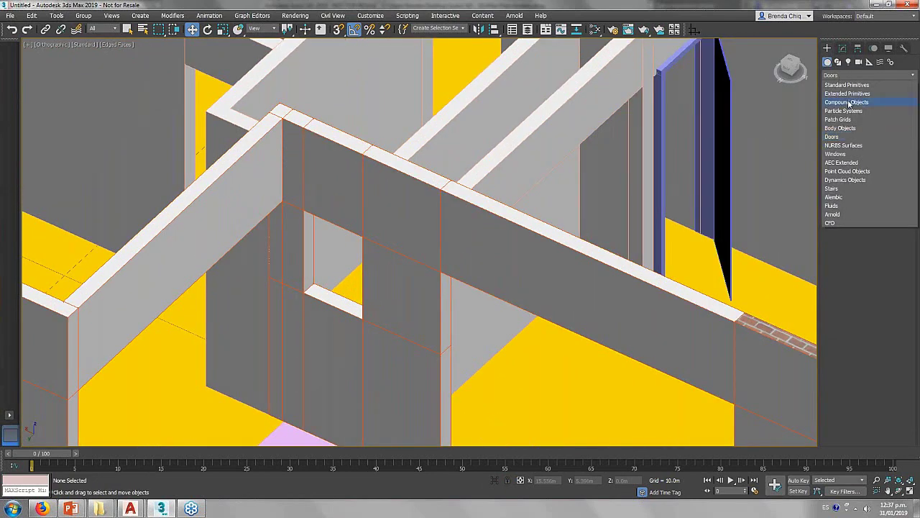
pyautogui.click(836, 154)
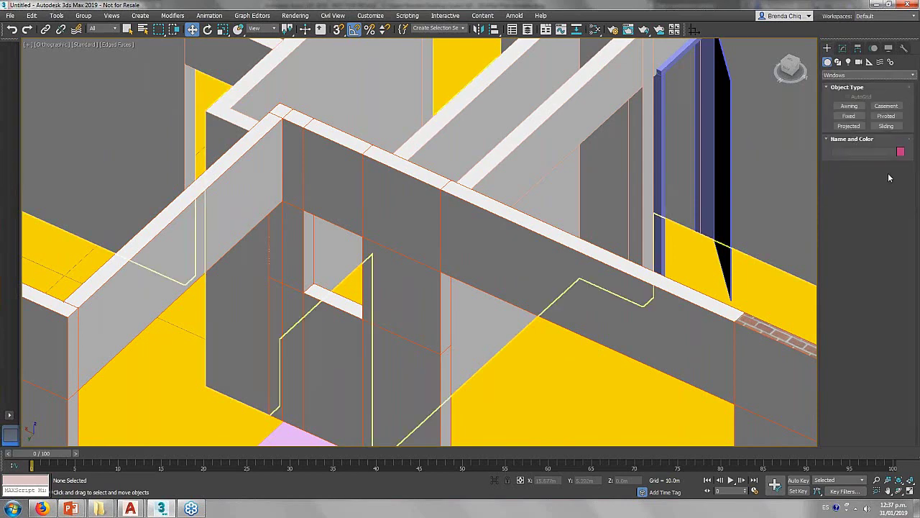
pyautogui.click(886, 126)
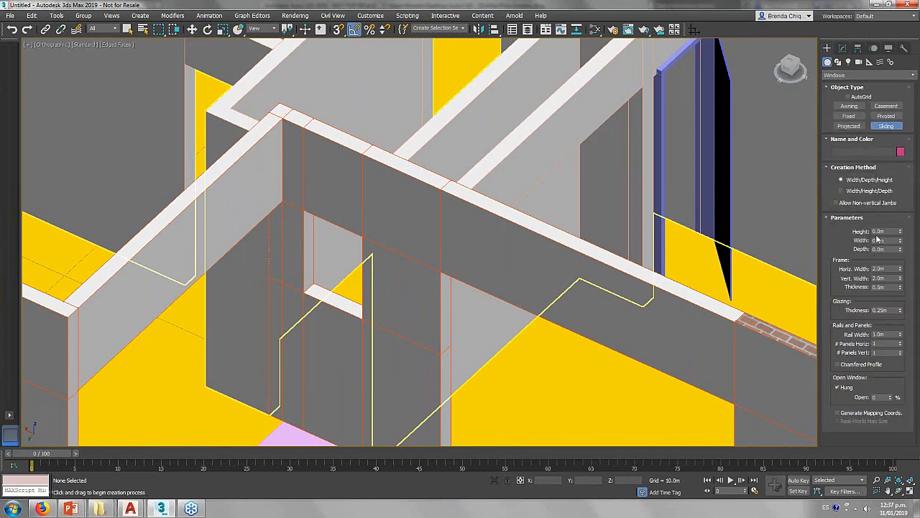
# Set the window's Height 0.9, Width 0.7 and Depth 0.2.
pyautogui.click(881, 231)
pyautogui.write('0.9')
pyautogui.press('Tab')
pyautogui.write('0.7')
pyautogui.press('Tab')
pyautogui.write('0.2')
pyautogui.press('Tab')
# Set frame horizontal width, vertical width and thickness to 0.05 and glazing to 0.01.
pyautogui.write('0.054')
pyautogui.press('Tab')
pyautogui.click(892, 268)
pyautogui.press('Tab')
pyautogui.write('0.05')
pyautogui.press('Tab')
pyautogui.write('0.05')
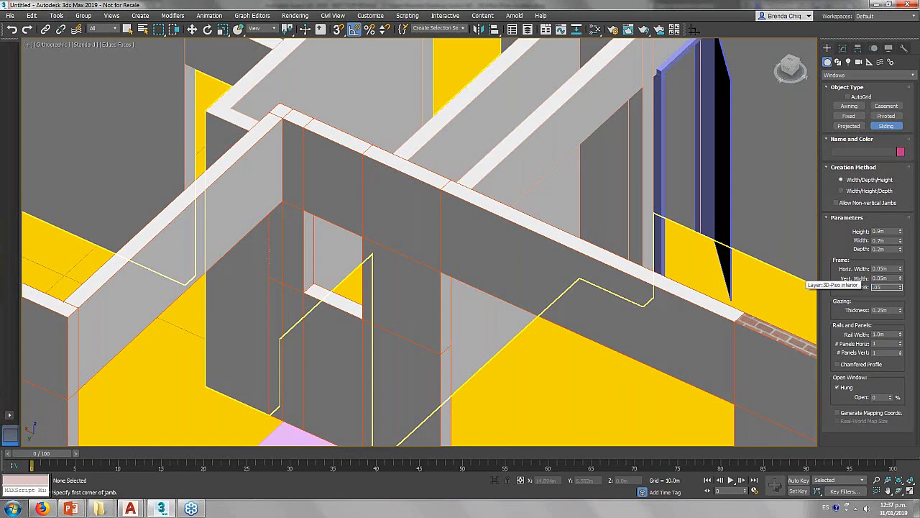
pyautogui.press('Tab')
pyautogui.write('0')
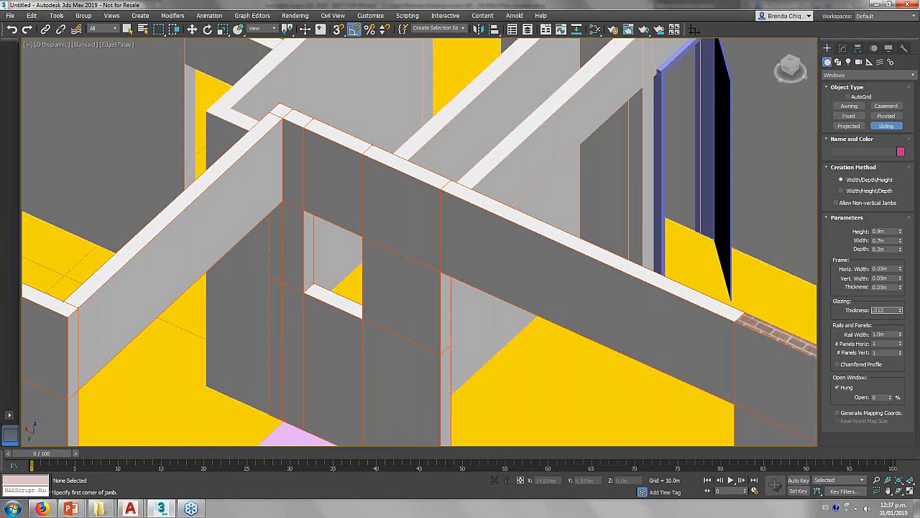
pyautogui.press('Tab')
pyautogui.moveTo(306, 263); pyautogui.dragTo(315, 293, button='middle')
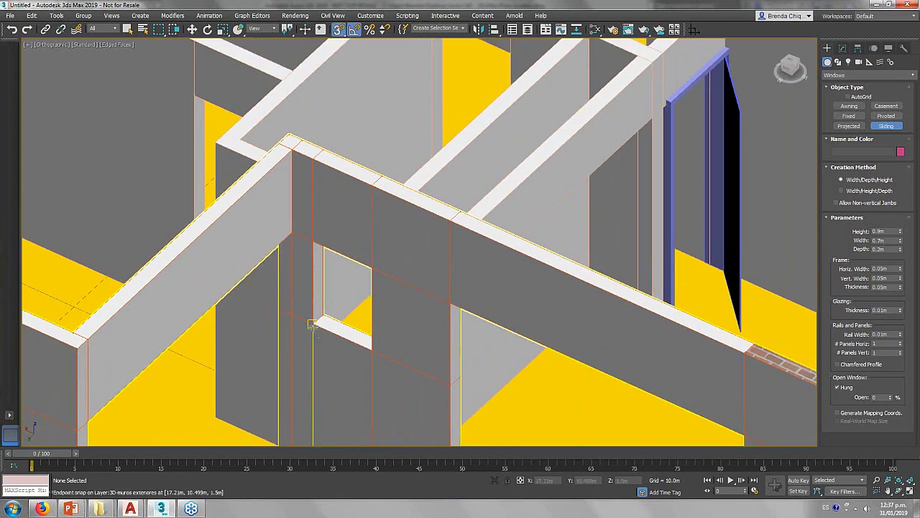
# Draw the sliding window from the opening's sill with 0.9 m height and 0.6 m width.
pyautogui.rightClick(338, 29)
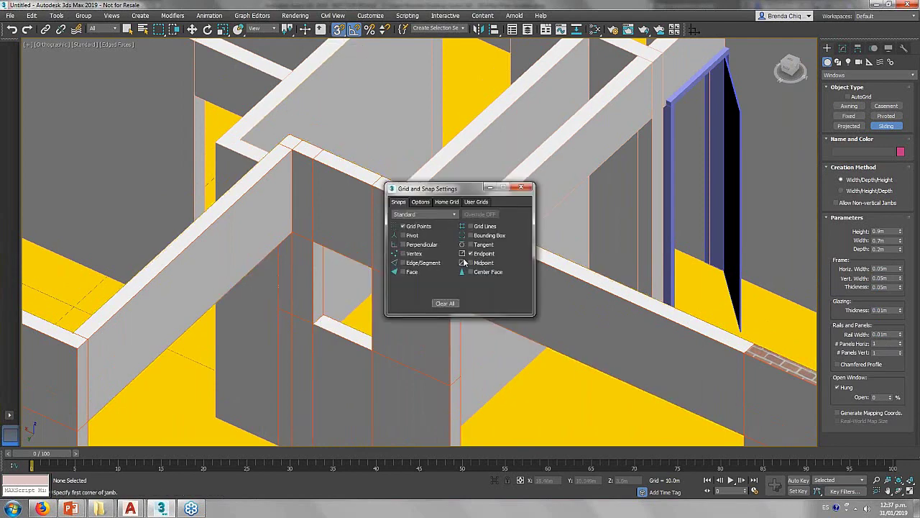
pyautogui.click(520, 187)
pyautogui.moveTo(370, 304); pyautogui.dragTo(371, 310, button='middle')
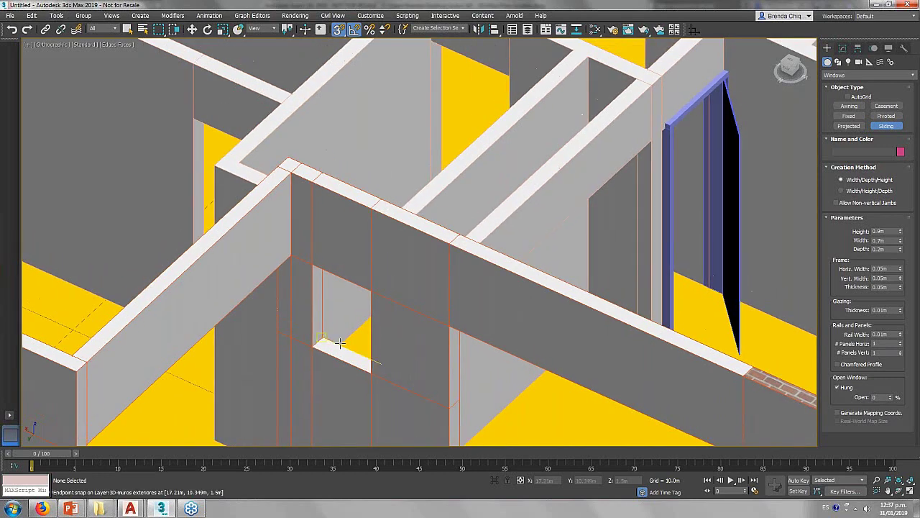
pyautogui.scroll(3, 349, 311)
pyautogui.click(308, 342)
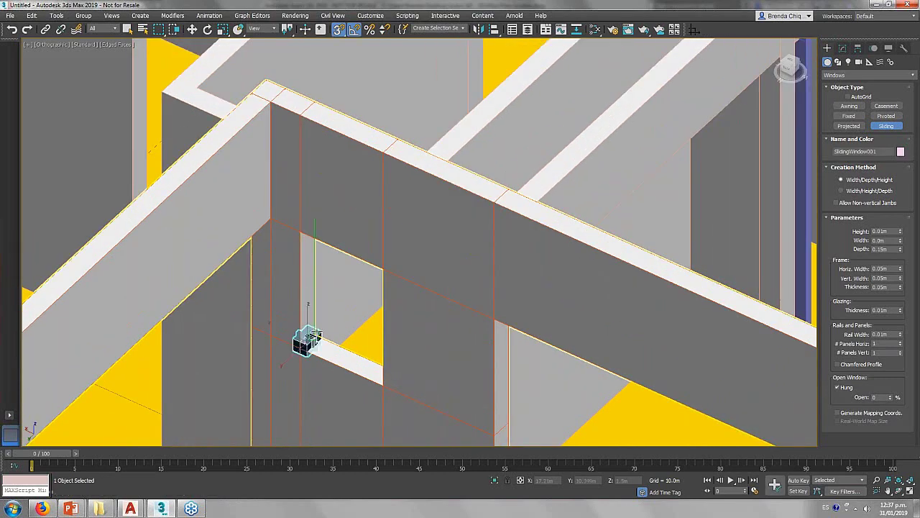
pyautogui.click(303, 236)
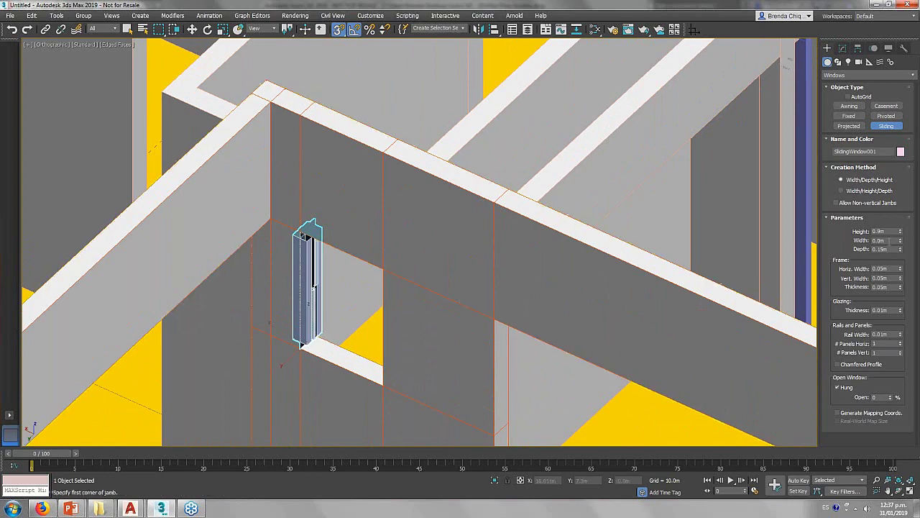
pyautogui.press('Tab')
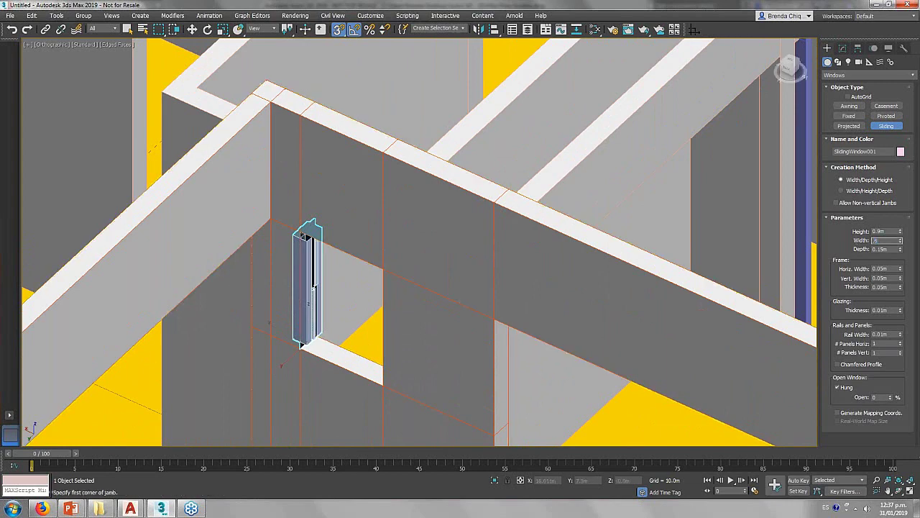
pyautogui.press('Return')
pyautogui.press('w')
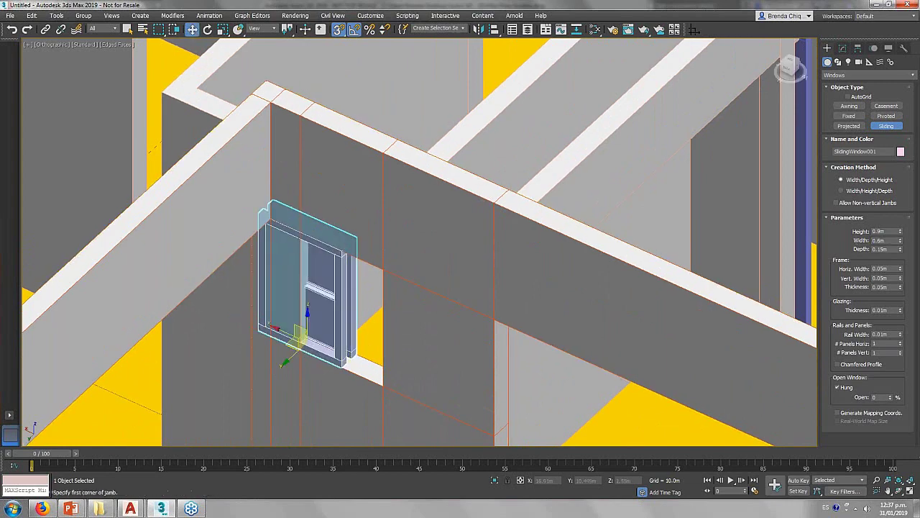
# Move the window out onto the wall face, then orbit out to the full plan and deselect.
pyautogui.moveTo(272, 328); pyautogui.dragTo(330, 319)
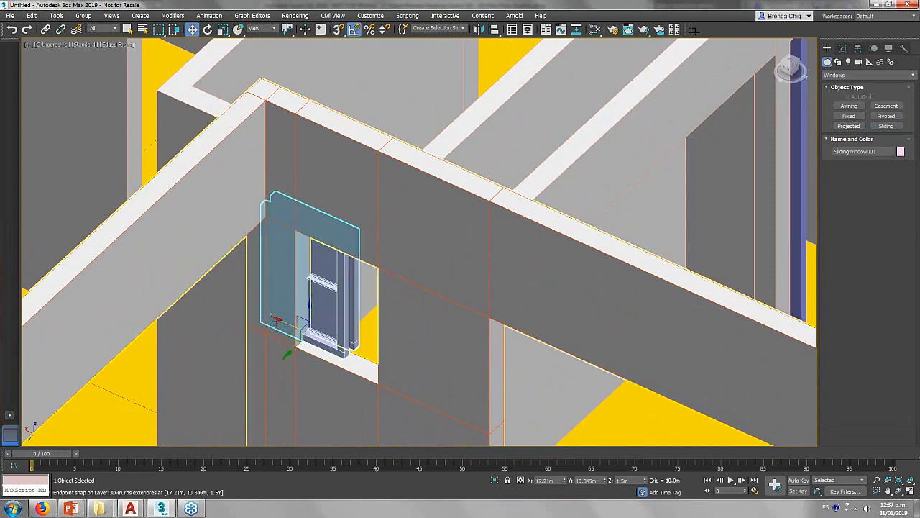
pyautogui.moveTo(279, 319)
pyautogui.mouseDown()
pyautogui.moveTo(319, 377)
pyautogui.moveTo(308, 349)
pyautogui.mouseUp()
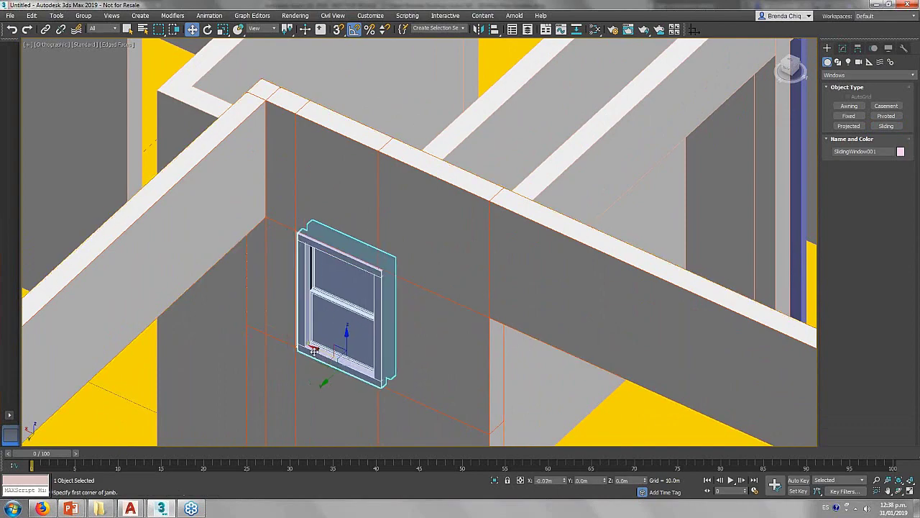
pyautogui.scroll(-3, 308, 349)
pyautogui.moveTo(308, 350)
pyautogui.keyDown('alt'); pyautogui.mouseDown(button='middle')
pyautogui.moveTo(299, 336)
pyautogui.moveTo(335, 154)
pyautogui.moveTo(411, 232)
pyautogui.mouseUp(button='middle'); pyautogui.keyUp('alt')
pyautogui.scroll(-2, 299, 337)
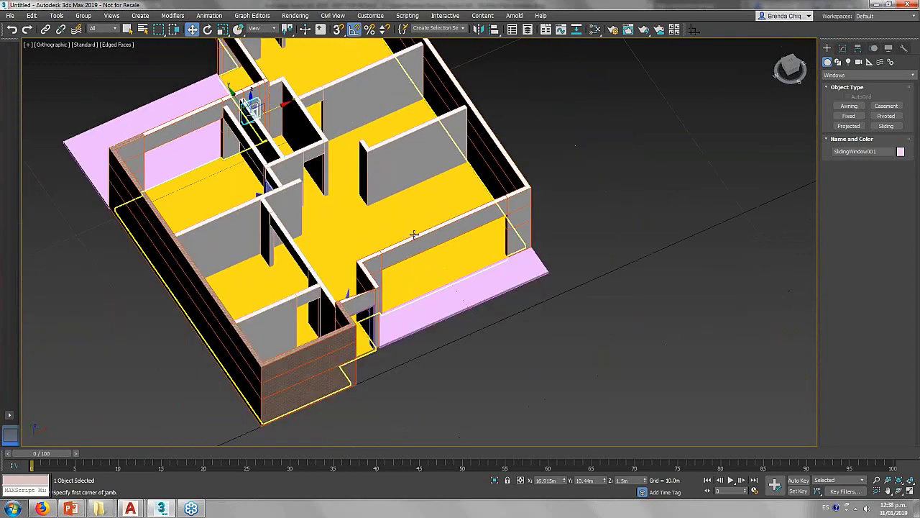
pyautogui.scroll(3, 428, 289)
pyautogui.keyDown('alt'); pyautogui.moveTo(428, 289); pyautogui.dragTo(503, 273, button='middle'); pyautogui.keyUp('alt')
pyautogui.click(555, 269)
pyautogui.scroll(-3, 554, 269)
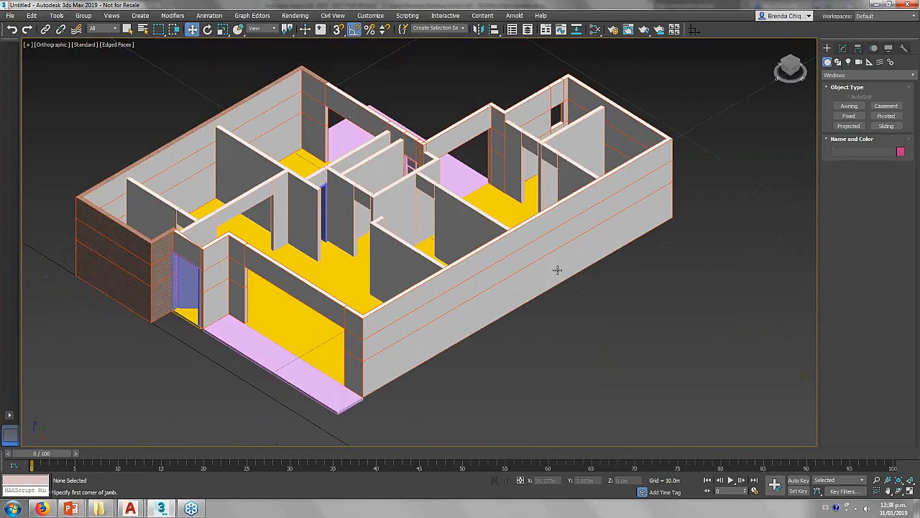
pyautogui.moveTo(430, 279); pyautogui.dragTo(471, 281, button='middle')
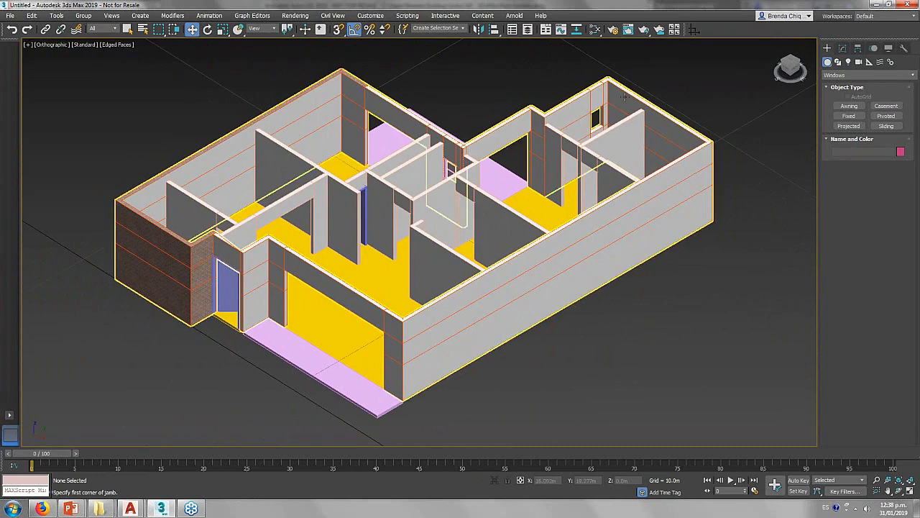
# Create a new Standard material node in the Slate editor and name it Piso.
pyautogui.press('m')
pyautogui.scroll(-2, 247, 294)
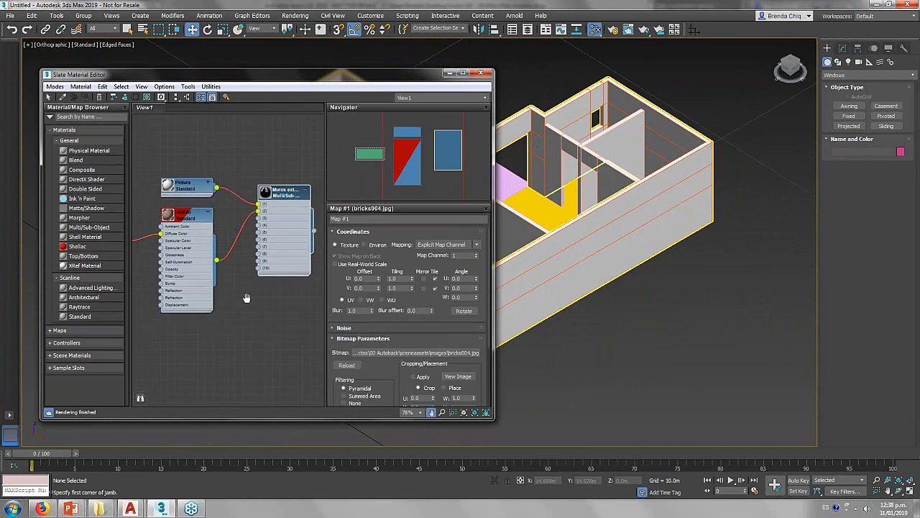
pyautogui.rightClick(230, 311)
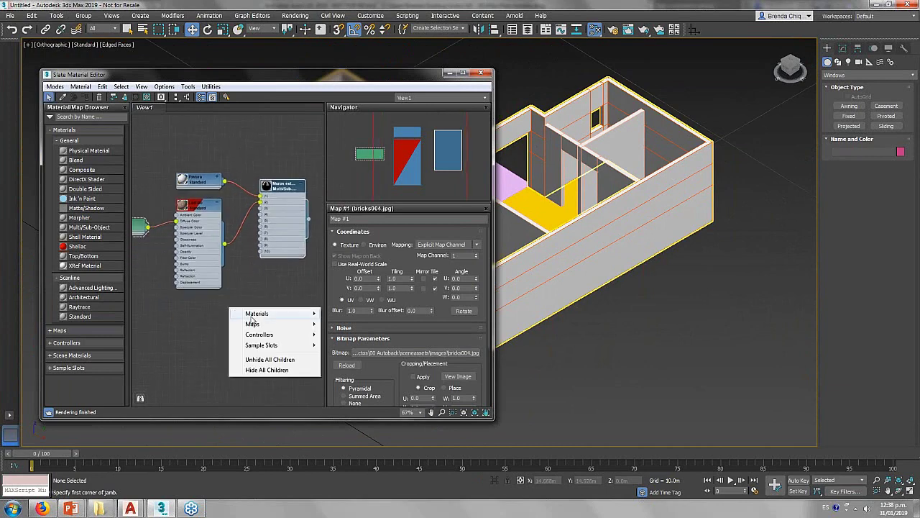
pyautogui.moveTo(271, 313)
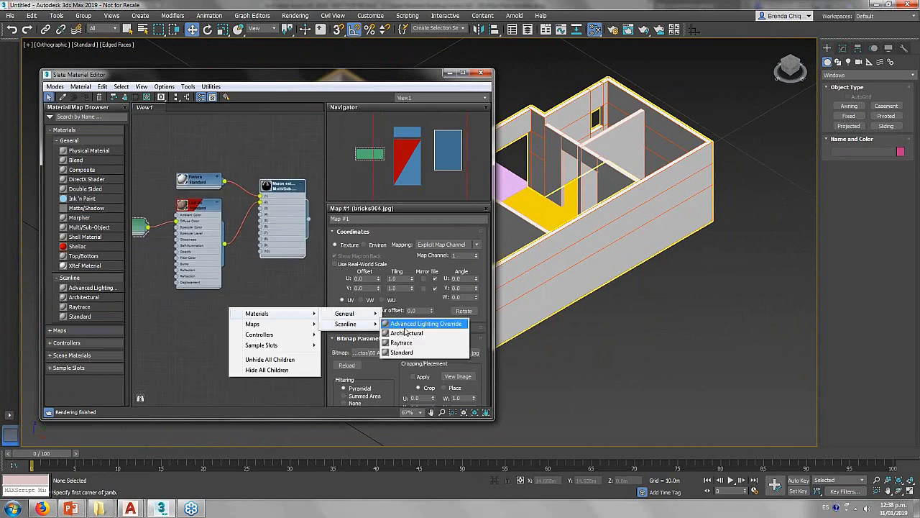
pyautogui.click(402, 356)
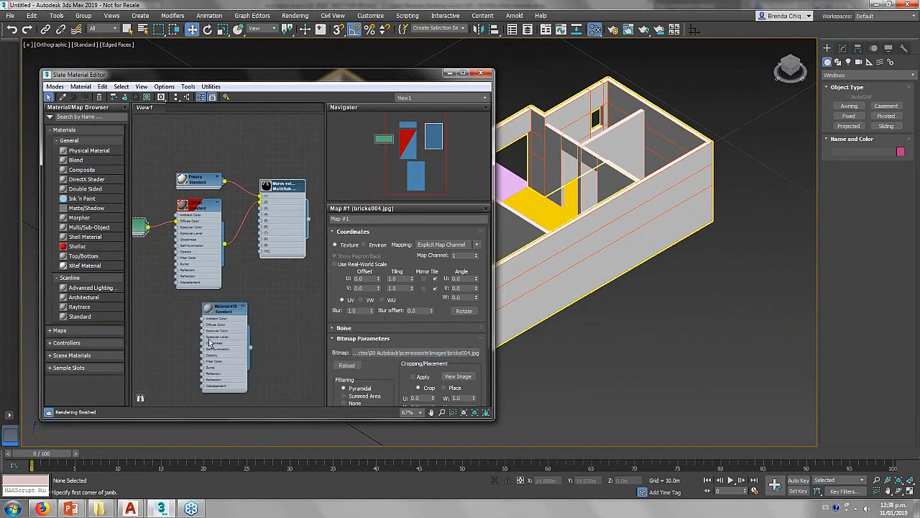
pyautogui.moveTo(215, 338); pyautogui.dragTo(241, 315, button='middle')
pyautogui.doubleClick(251, 282)
pyautogui.click(359, 219)
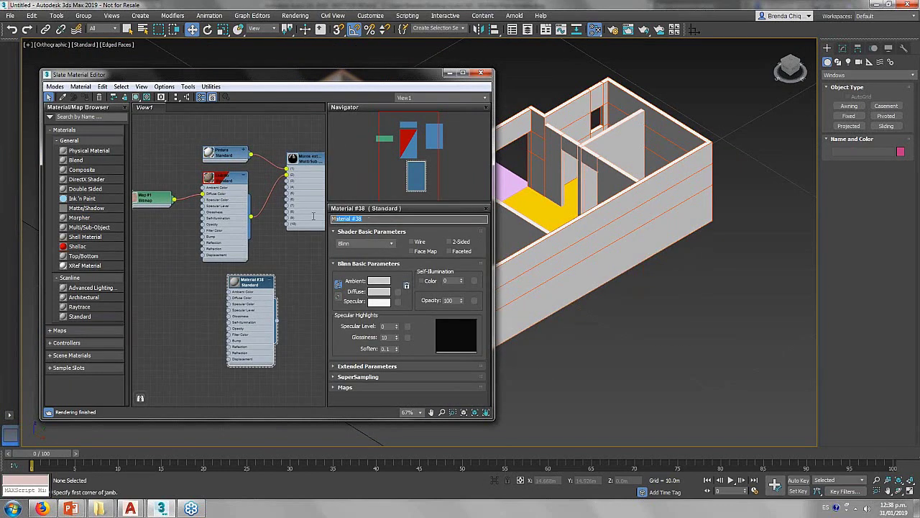
pyautogui.write('Piso')
pyautogui.press('BackSpace')
pyautogui.press('BackSpace')
pyautogui.press('BackSpace')
pyautogui.press('Return')
pyautogui.scroll(1, 273, 310)
pyautogui.scroll(1, 230, 288)
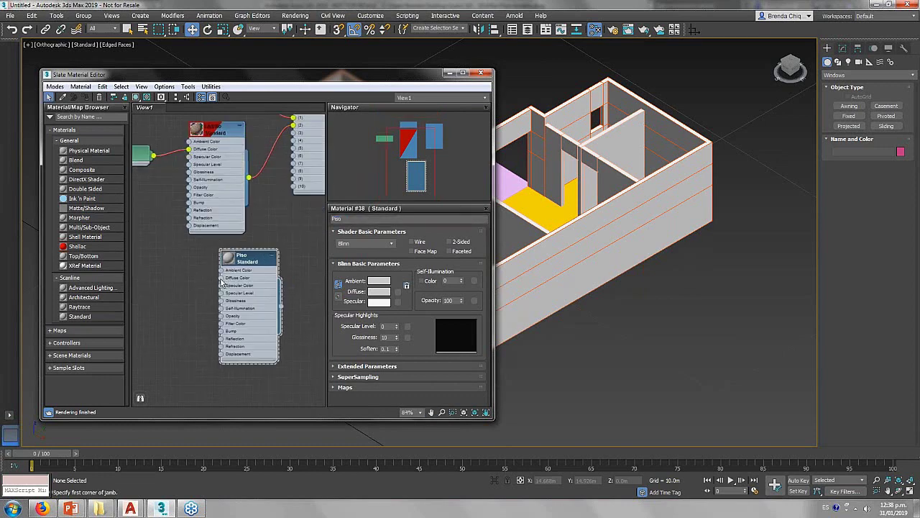
# Connect a Bitmap with the wood image to Piso's Diffuse Color.
pyautogui.click(222, 282)
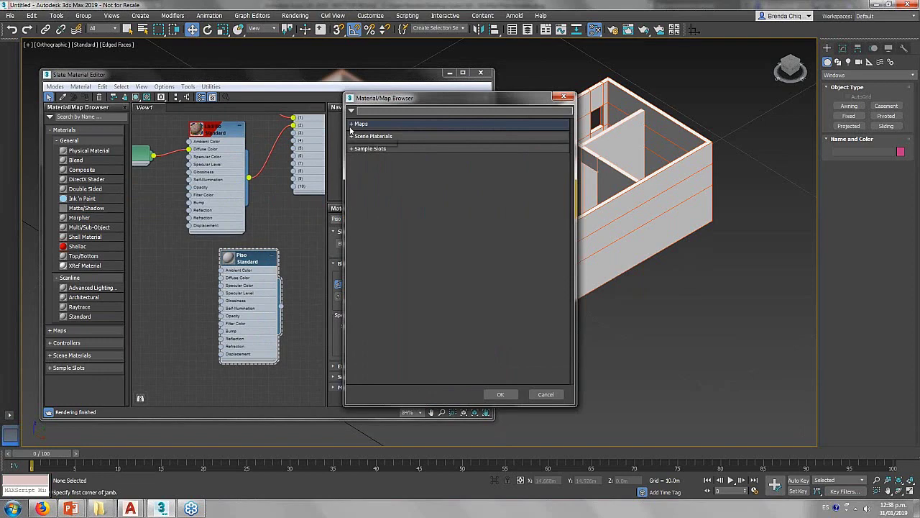
pyautogui.click(351, 124)
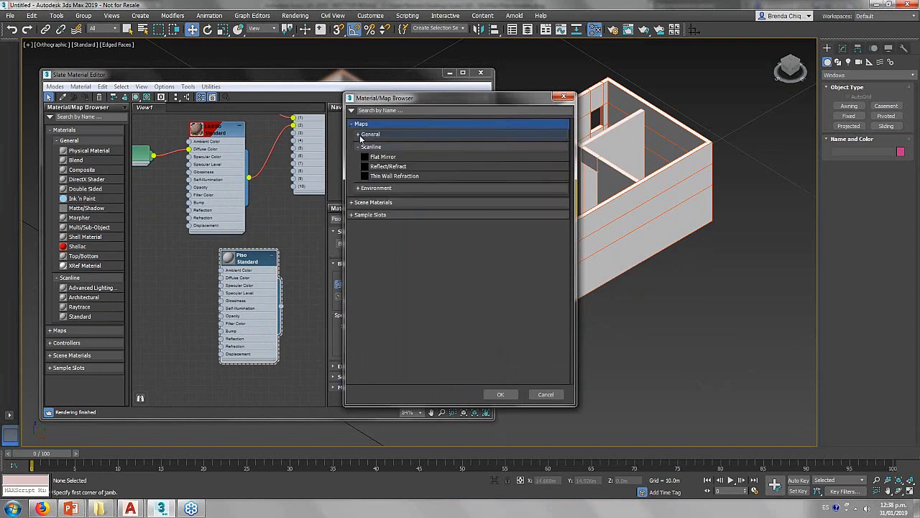
pyautogui.click(359, 135)
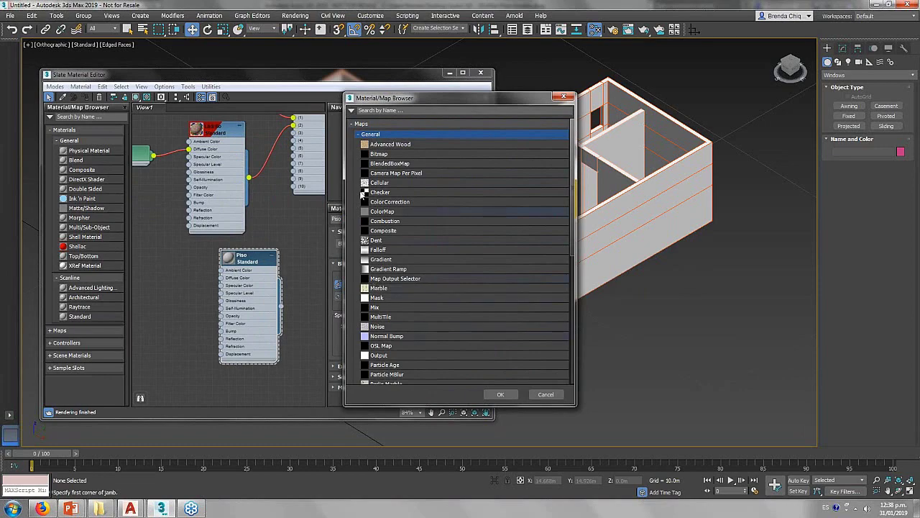
pyautogui.doubleClick(384, 154)
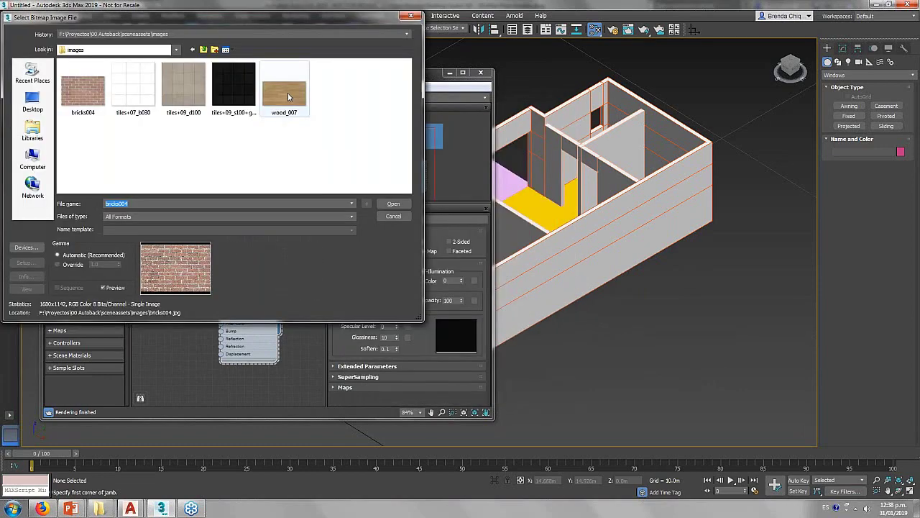
pyautogui.doubleClick(288, 97)
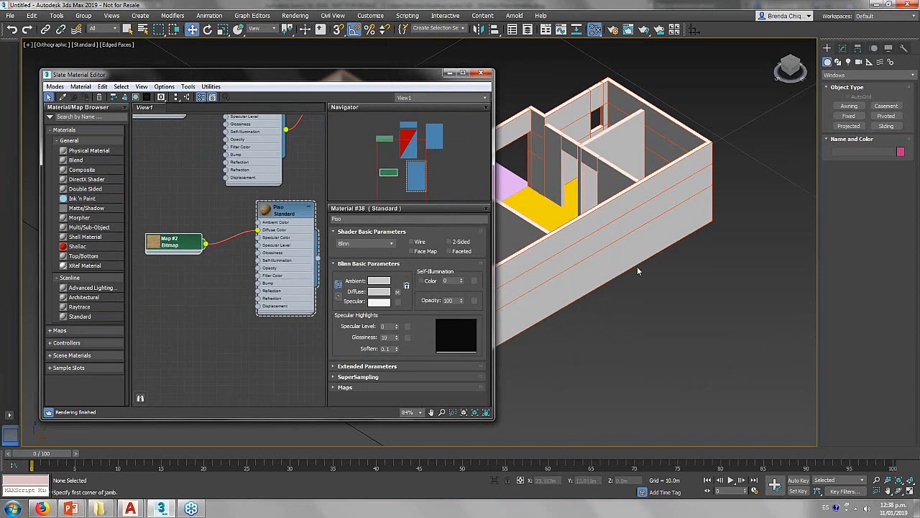
pyautogui.moveTo(637, 266); pyautogui.dragTo(805, 290, button='middle')
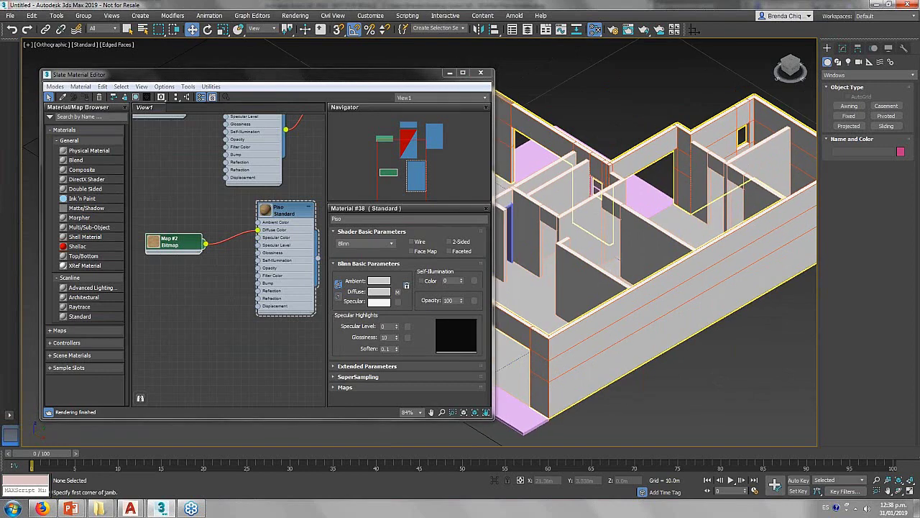
pyautogui.moveTo(527, 385); pyautogui.dragTo(524, 368, button='middle')
# Add a Box UVW Map modifier with Real-World Map Size to both floor slabs.
pyautogui.click(523, 367)
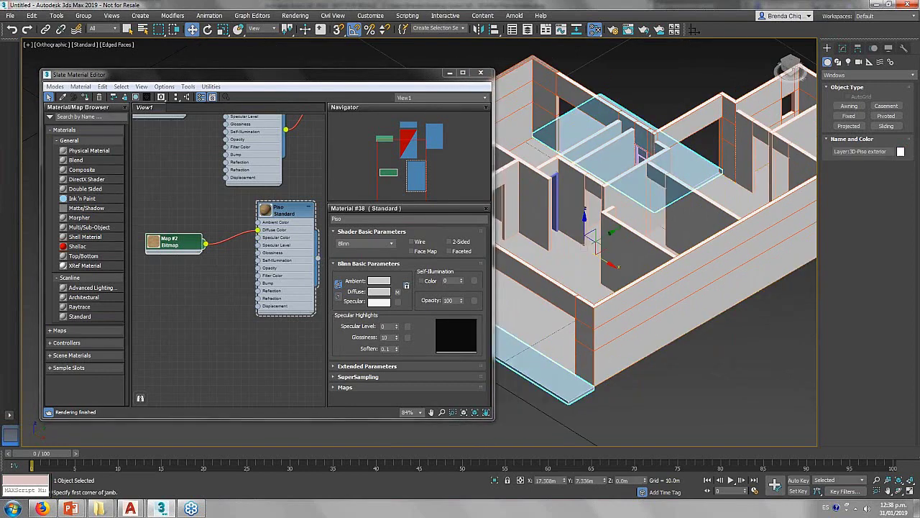
pyautogui.keyDown('ctrl'); pyautogui.click(683, 309); pyautogui.keyUp('ctrl')
pyautogui.click(843, 47)
pyautogui.click(858, 76)
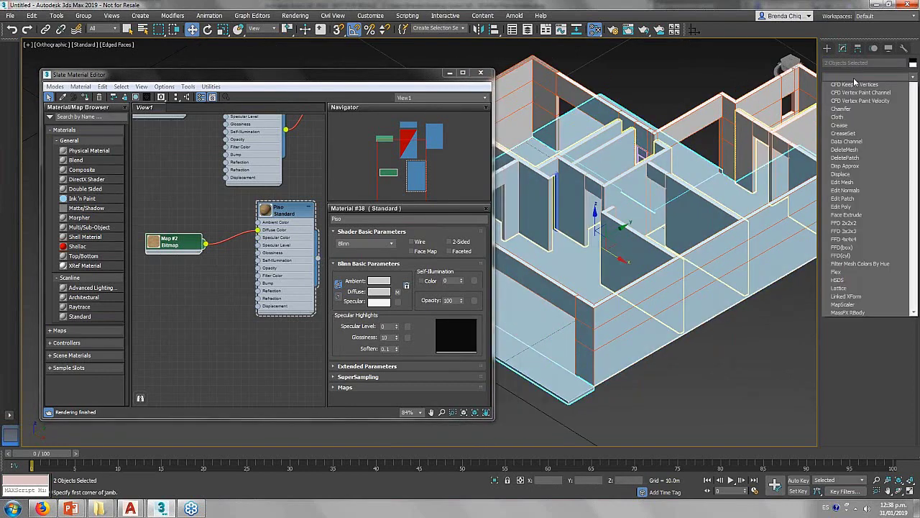
pyautogui.write('uv')
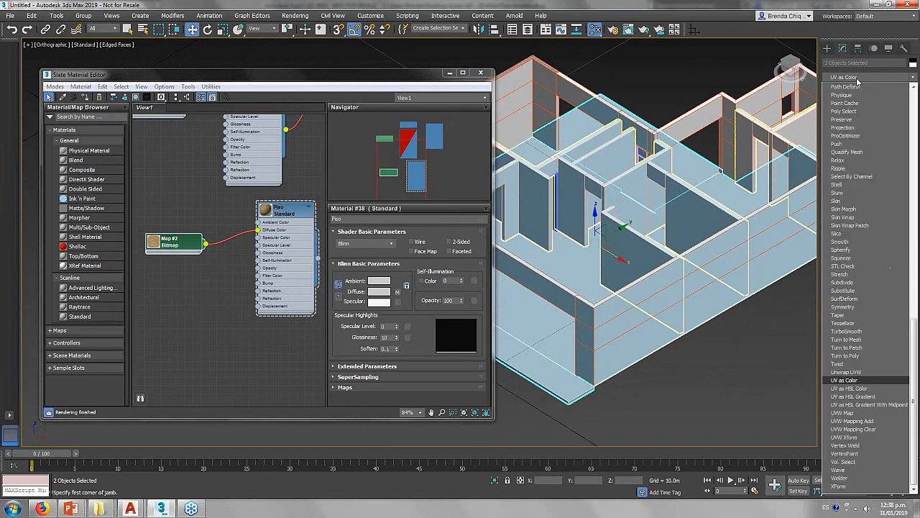
pyautogui.write('w')
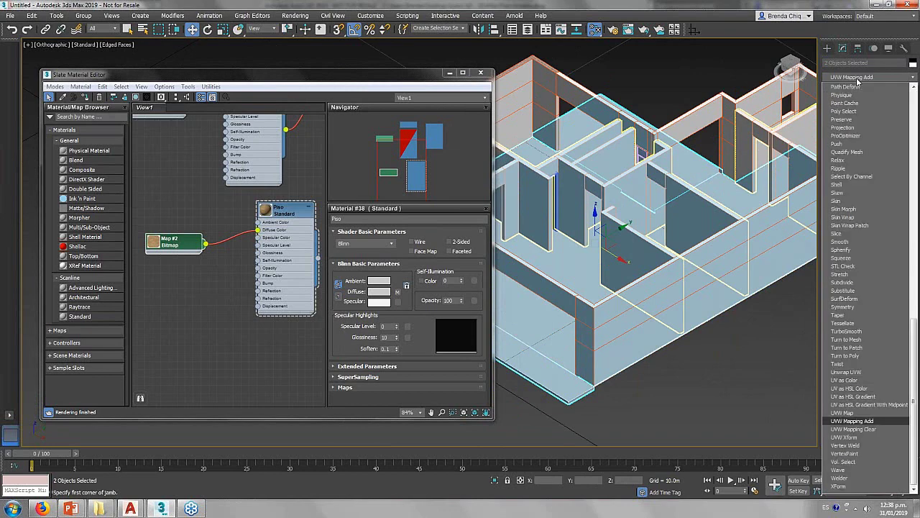
pyautogui.press('Return')
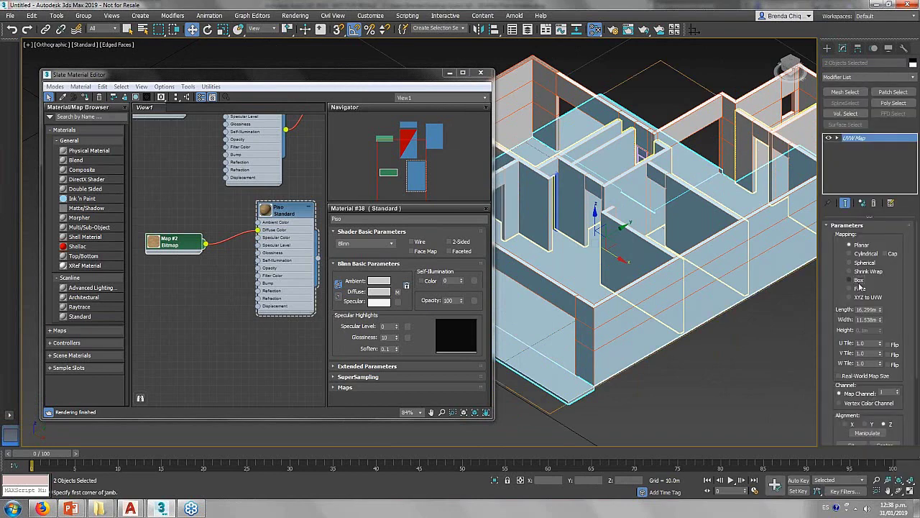
pyautogui.click(859, 280)
pyautogui.click(839, 375)
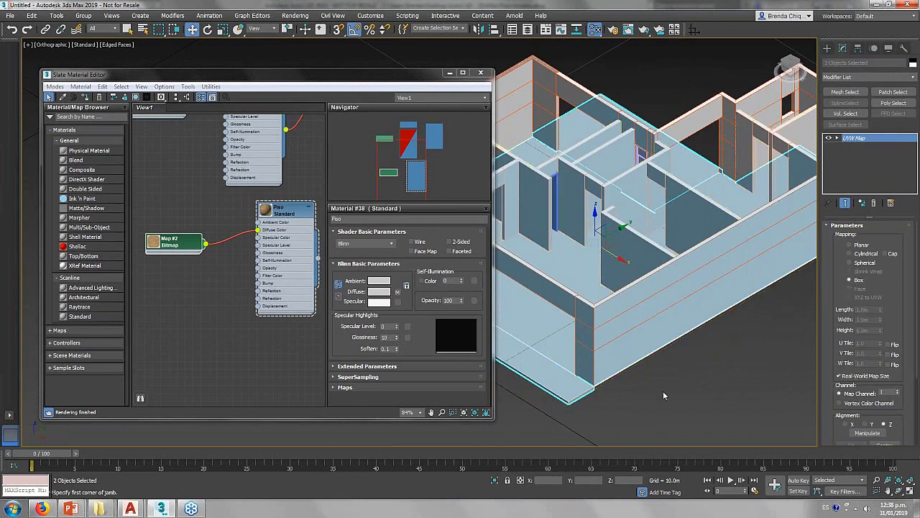
# Display the Piso wood texture in the viewport and orbit to view the floors.
pyautogui.click(651, 317)
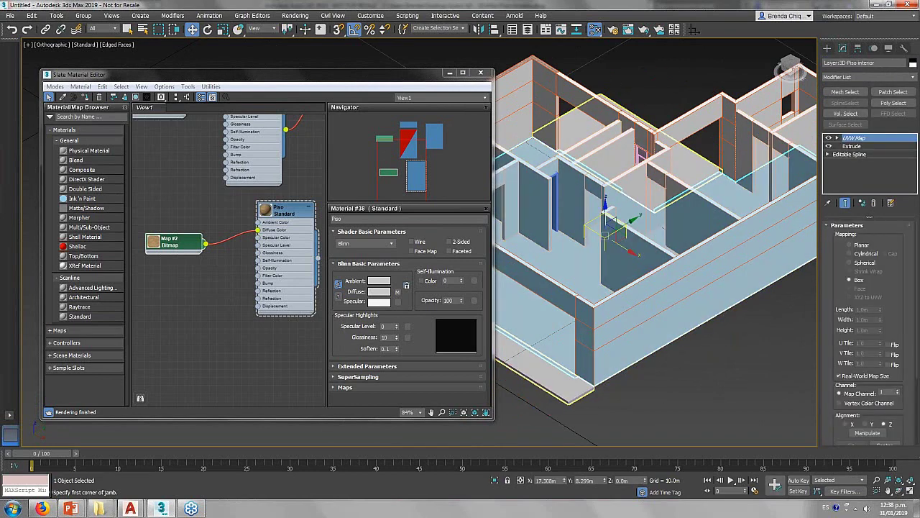
pyautogui.click(136, 98)
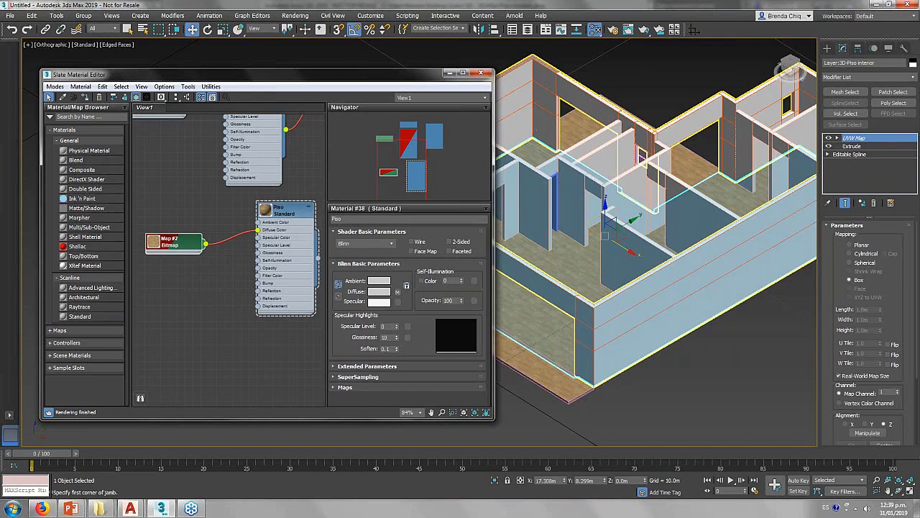
pyautogui.click(693, 395)
pyautogui.moveTo(694, 395)
pyautogui.keyDown('alt'); pyautogui.mouseDown(button='middle')
pyautogui.moveTo(471, 195)
pyautogui.moveTo(442, 304)
pyautogui.moveTo(480, 347)
pyautogui.moveTo(433, 328)
pyautogui.moveTo(468, 321)
pyautogui.moveTo(532, 167)
pyautogui.mouseUp(button='middle'); pyautogui.keyUp('alt')
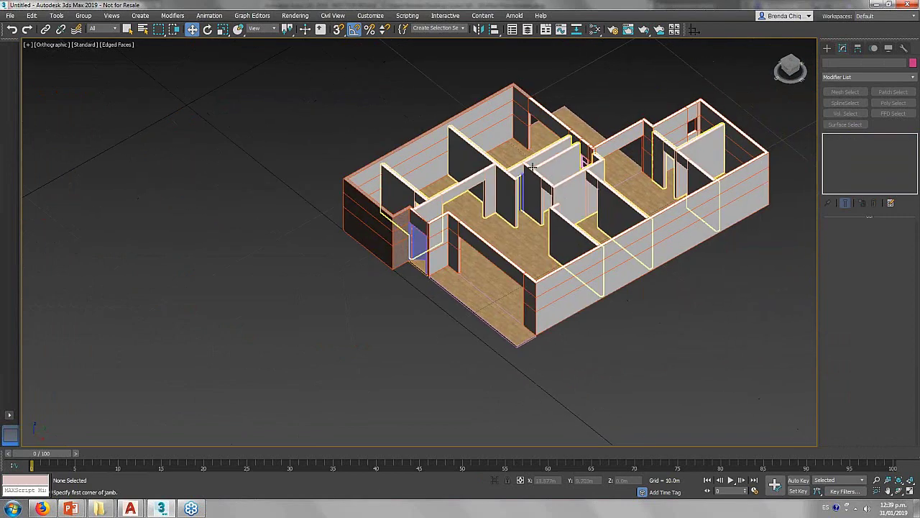
# Orbit around the textured house, then bring up the File menu's import options.
pyautogui.scroll(3, 533, 167)
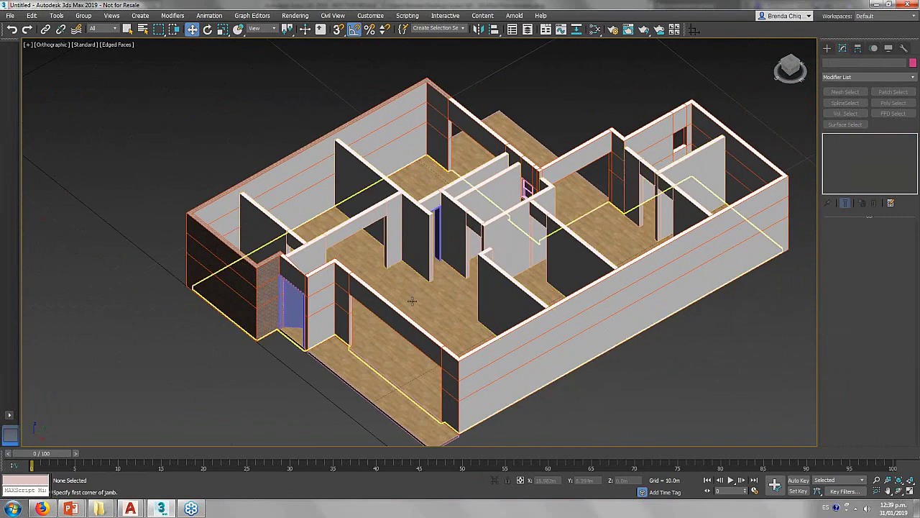
pyautogui.keyDown('alt'); pyautogui.moveTo(412, 301); pyautogui.dragTo(496, 253, button='middle'); pyautogui.keyUp('alt')
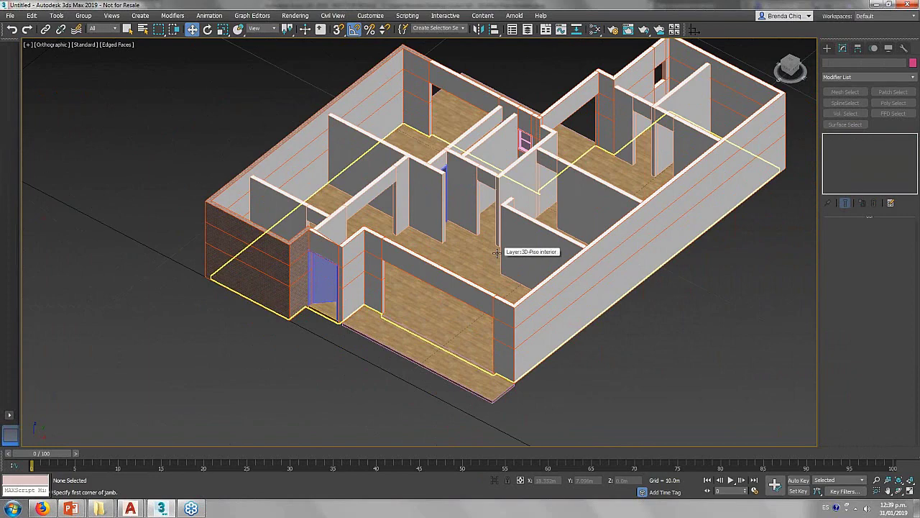
pyautogui.scroll(-1, 429, 298)
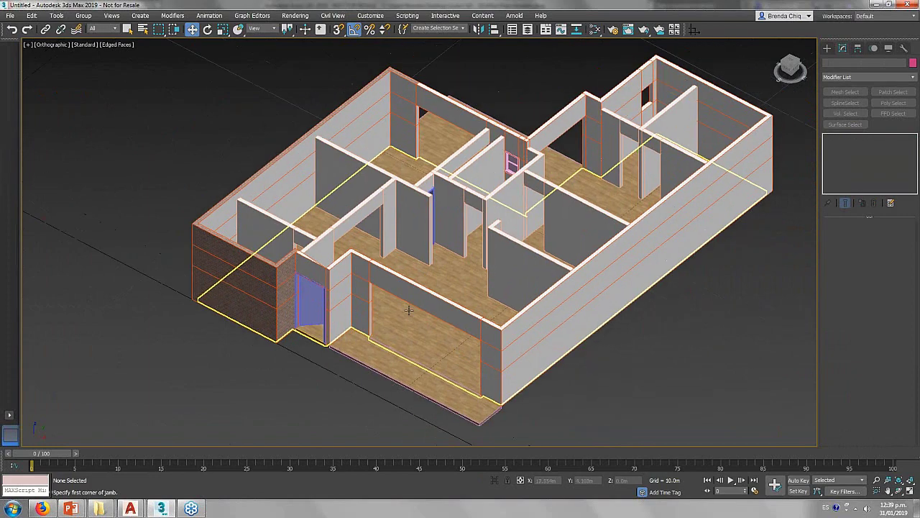
pyautogui.scroll(-2, 405, 297)
pyautogui.scroll(3, 404, 296)
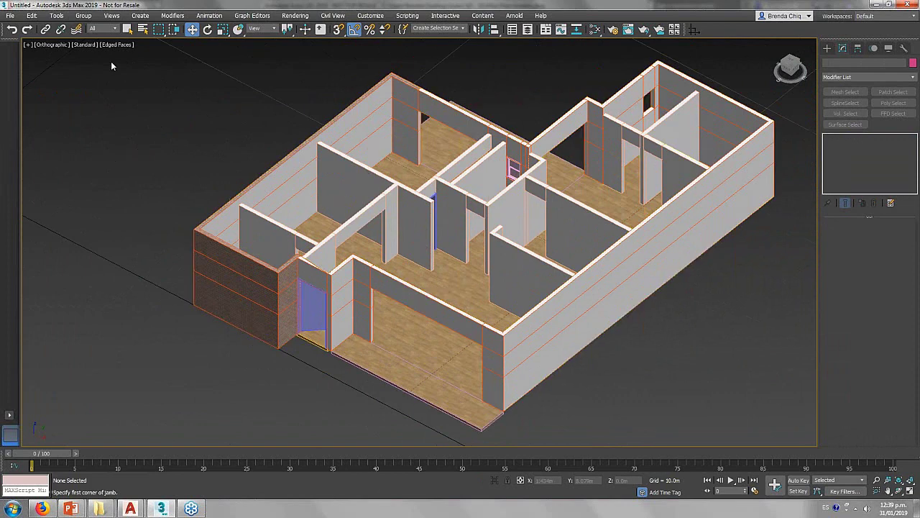
pyautogui.click(10, 15)
pyautogui.moveTo(43, 147)
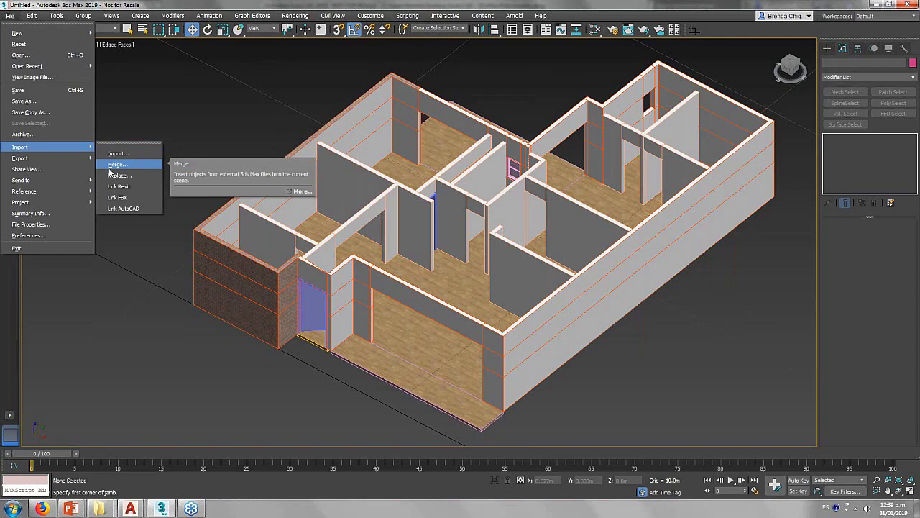
# Start a Merge and browse to the Desktop's AutoCAD - 3DsMax\Mobiliario folder.
pyautogui.click(109, 166)
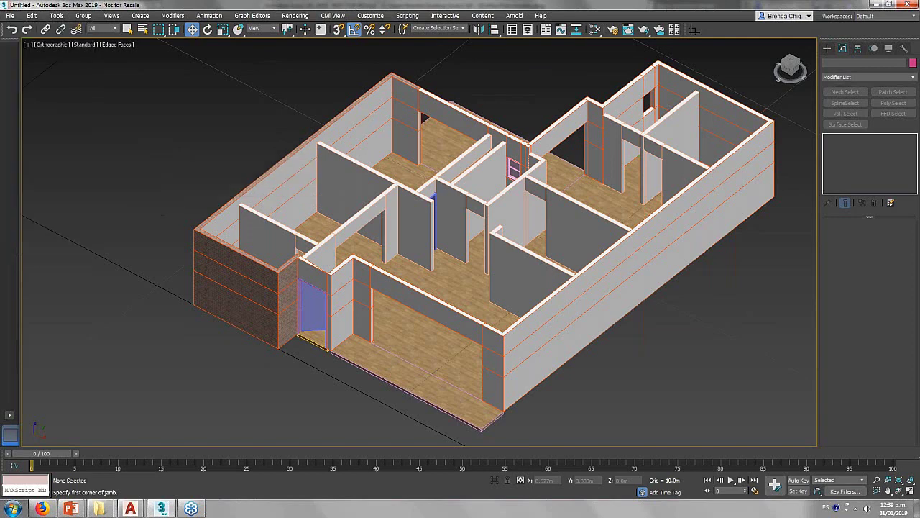
pyautogui.click(123, 35)
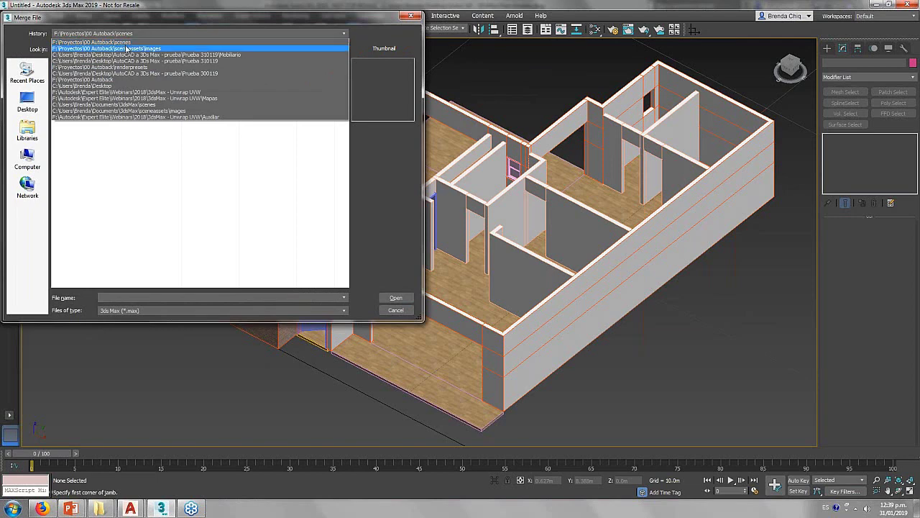
pyautogui.click(127, 48)
pyautogui.click(97, 52)
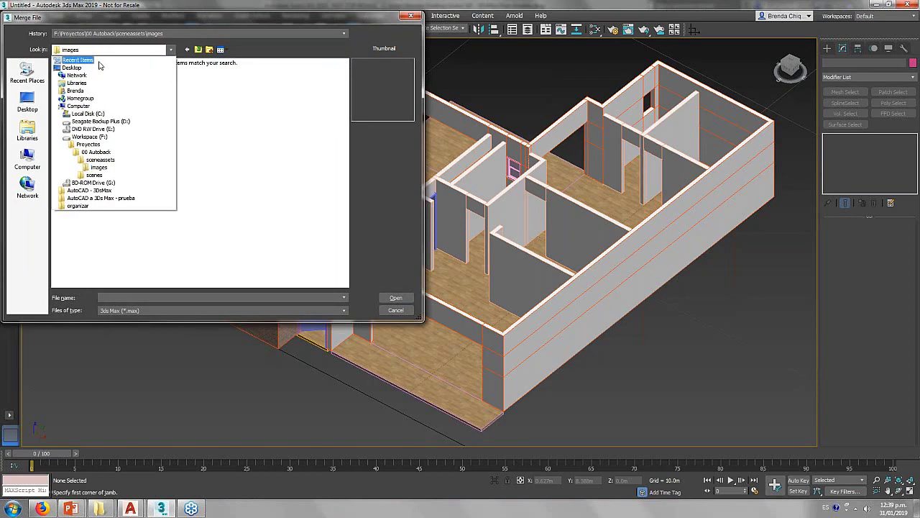
pyautogui.click(94, 67)
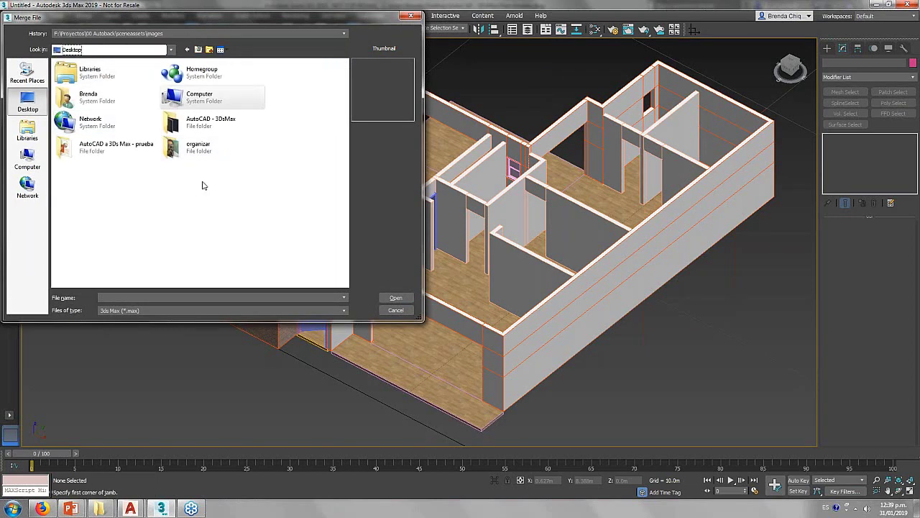
pyautogui.click(229, 126)
pyautogui.doubleClick(228, 126)
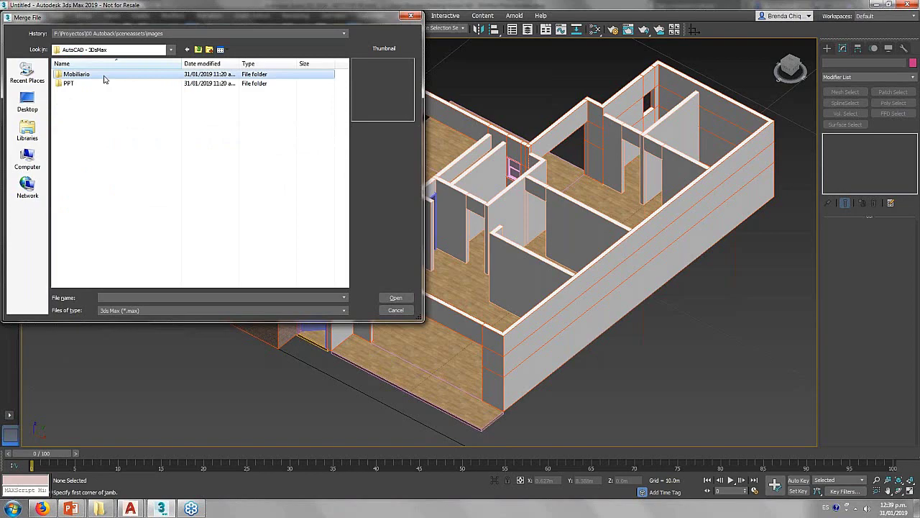
pyautogui.doubleClick(104, 77)
# Open Mobiliario-Comedor.max and select the Mesa, sillas and Tapete groups.
pyautogui.moveTo(169, 31); pyautogui.dragTo(217, 64)
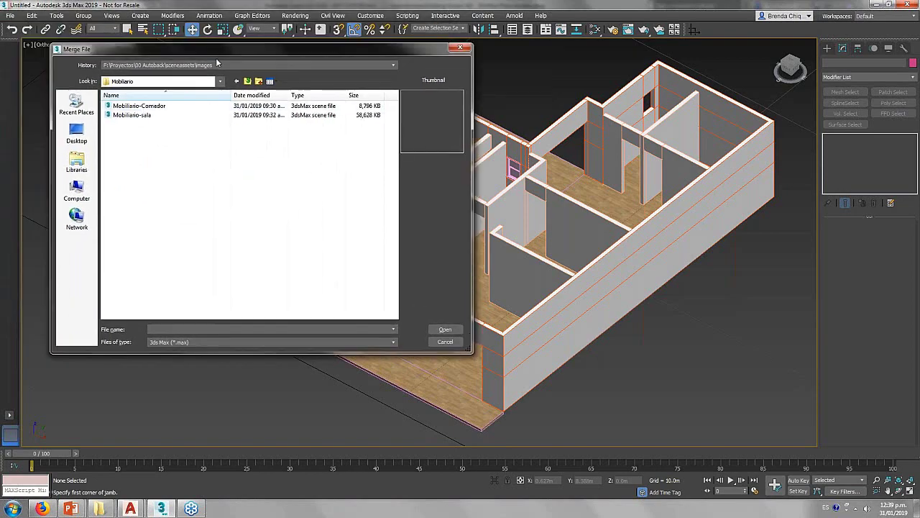
pyautogui.doubleClick(139, 105)
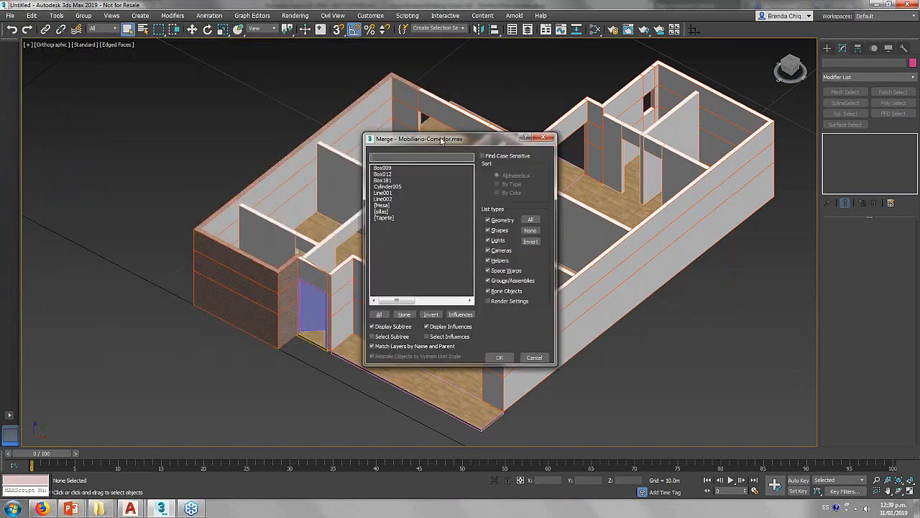
pyautogui.moveTo(410, 141); pyautogui.dragTo(226, 139)
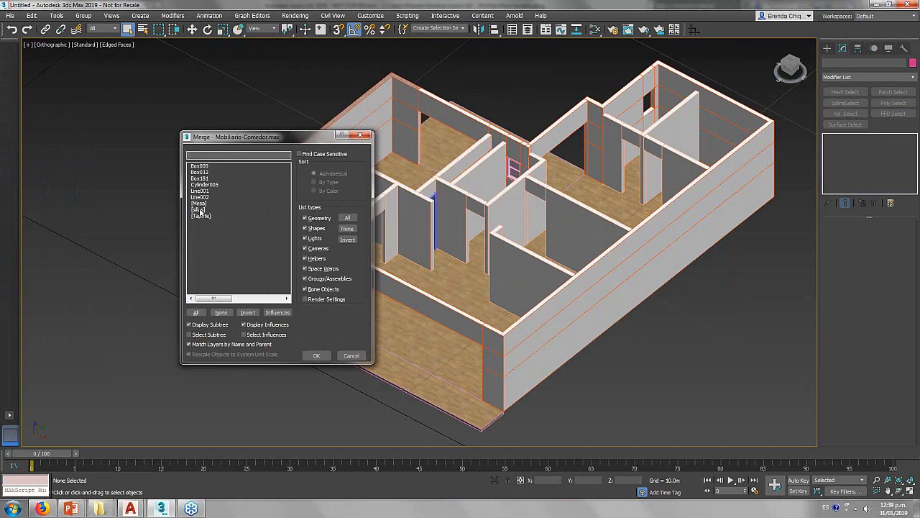
pyautogui.moveTo(201, 215); pyautogui.dragTo(202, 205)
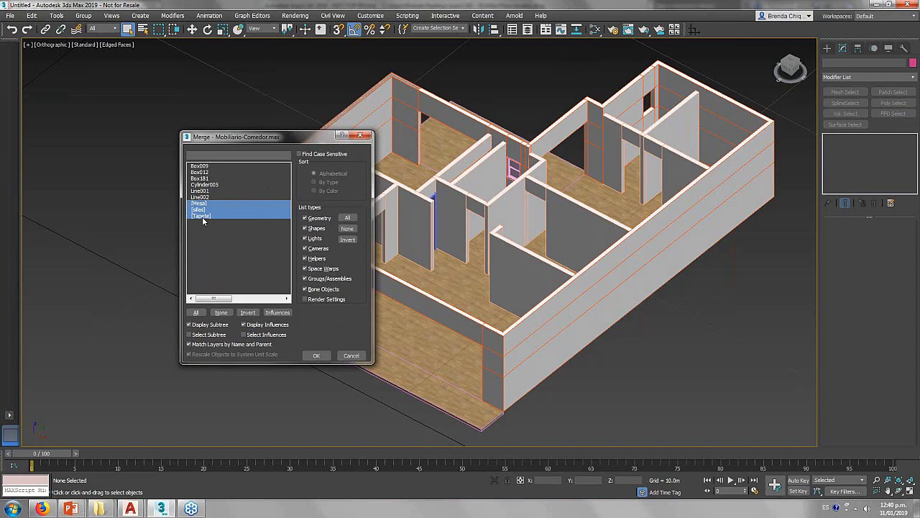
# Confirm the merge of the table, chairs and rug and frame them in top view.
pyautogui.click(325, 356)
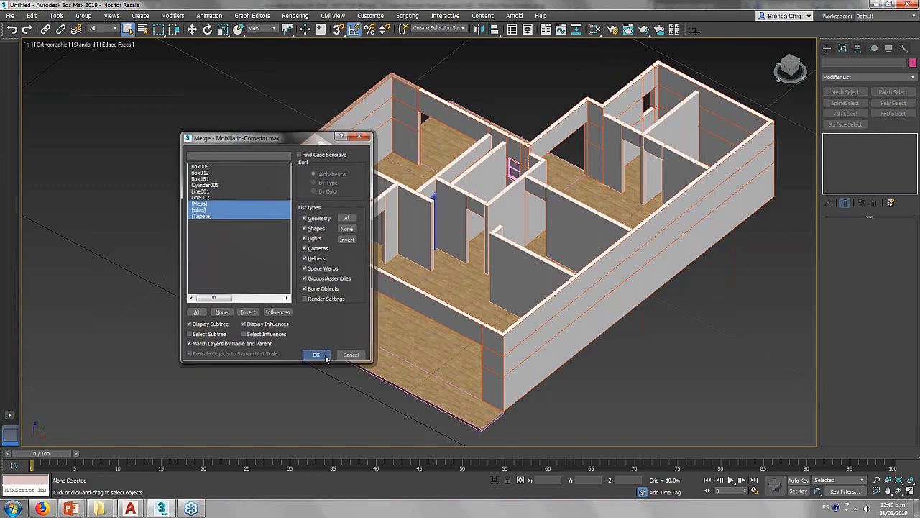
pyautogui.moveTo(373, 377); pyautogui.dragTo(419, 322, button='middle')
pyautogui.press('t')
pyautogui.press('z')
pyautogui.press('F3')
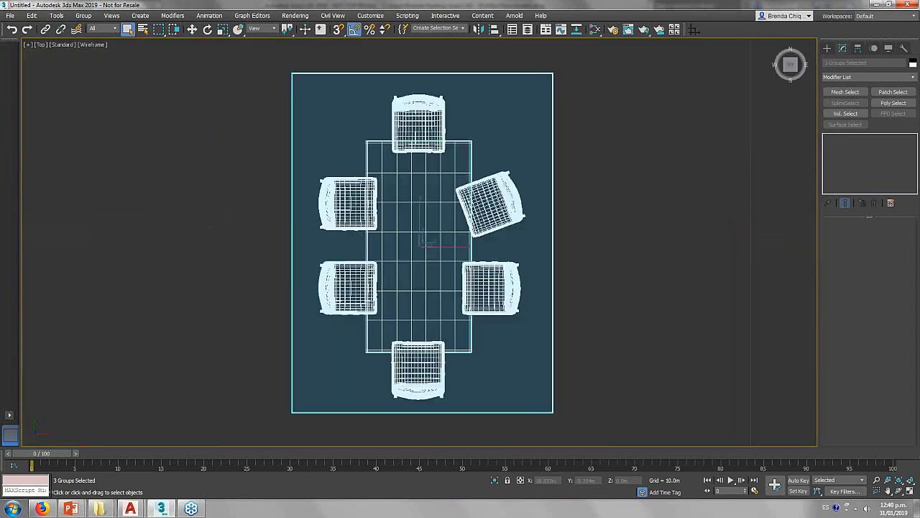
pyautogui.scroll(-3, 341, 260)
pyautogui.moveTo(364, 233); pyautogui.dragTo(369, 283, button='middle')
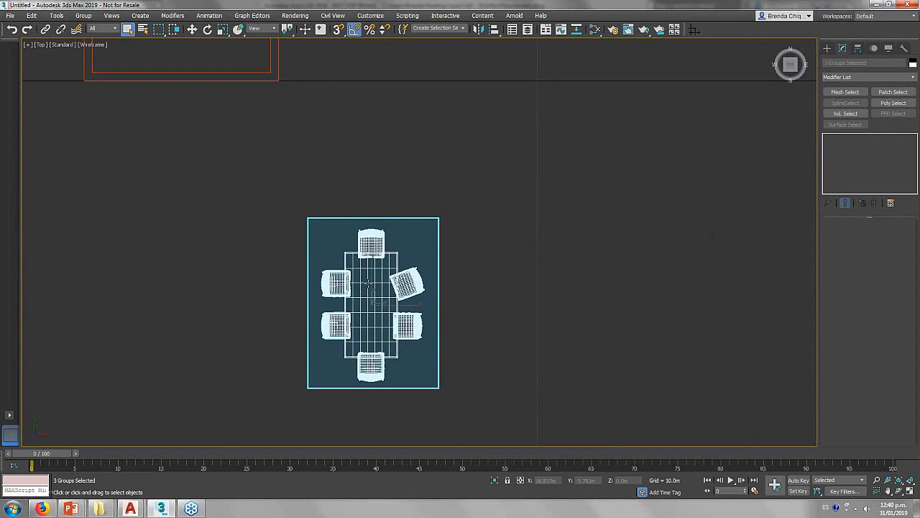
# Group the merged dining furniture under the name Comedor.
pyautogui.hotkey('ctrl', 'g')
pyautogui.write('Co')
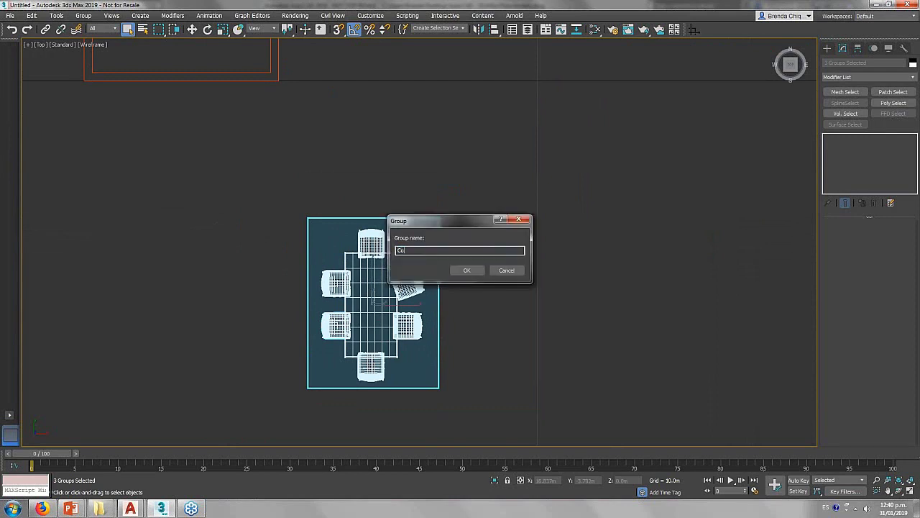
pyautogui.write('r')
pyautogui.press('Return')
# Move the Comedor group up into the house floor plan.
pyautogui.press('w')
pyautogui.moveTo(407, 245); pyautogui.dragTo(408, 267, button='middle')
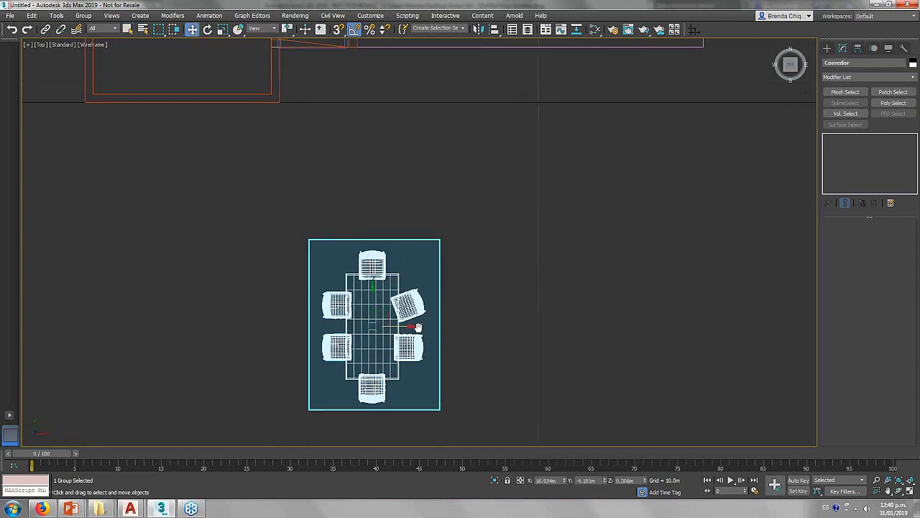
pyautogui.scroll(-2, 461, 414)
pyautogui.moveTo(417, 302); pyautogui.dragTo(417, 7)
pyautogui.moveTo(398, 8); pyautogui.dragTo(385, 162, button='middle')
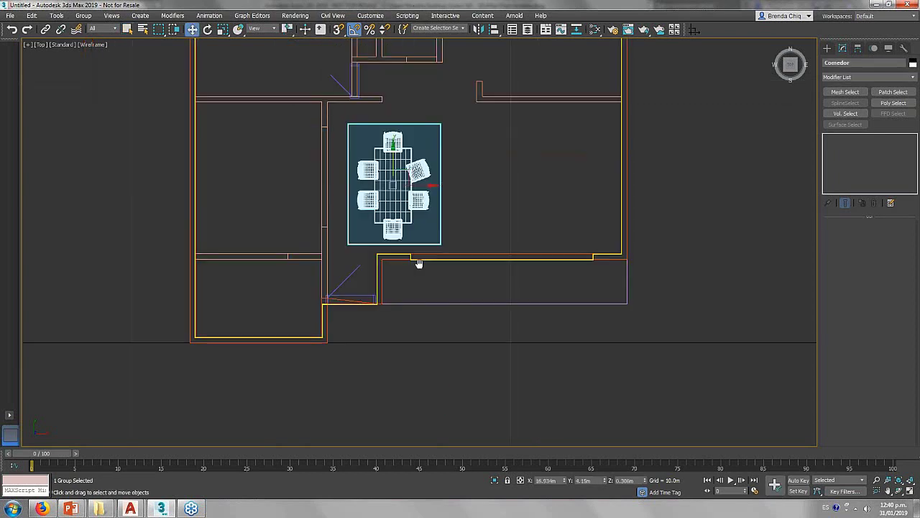
# In Front view, raise the sillas chairs group so its legs meet the floor.
pyautogui.press('f')
pyautogui.press('z')
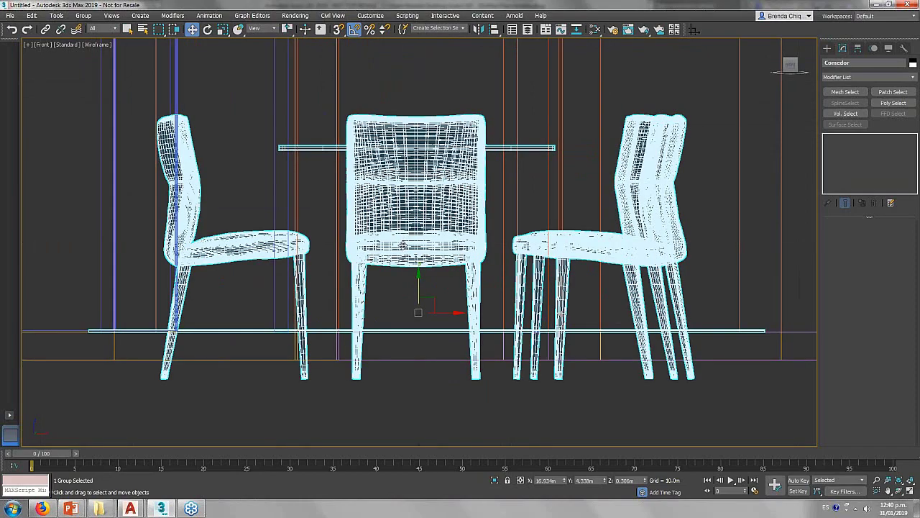
pyautogui.moveTo(419, 279); pyautogui.dragTo(422, 278)
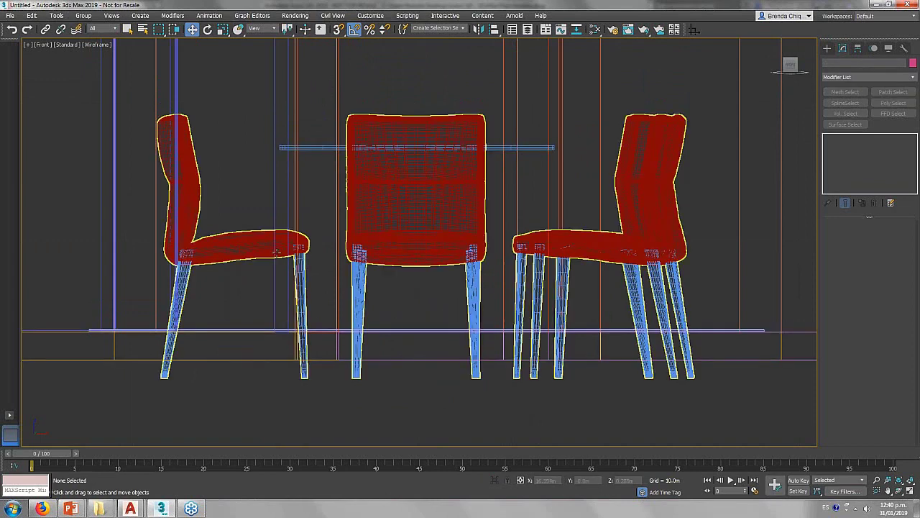
pyautogui.click(424, 243)
pyautogui.moveTo(419, 286); pyautogui.dragTo(425, 237)
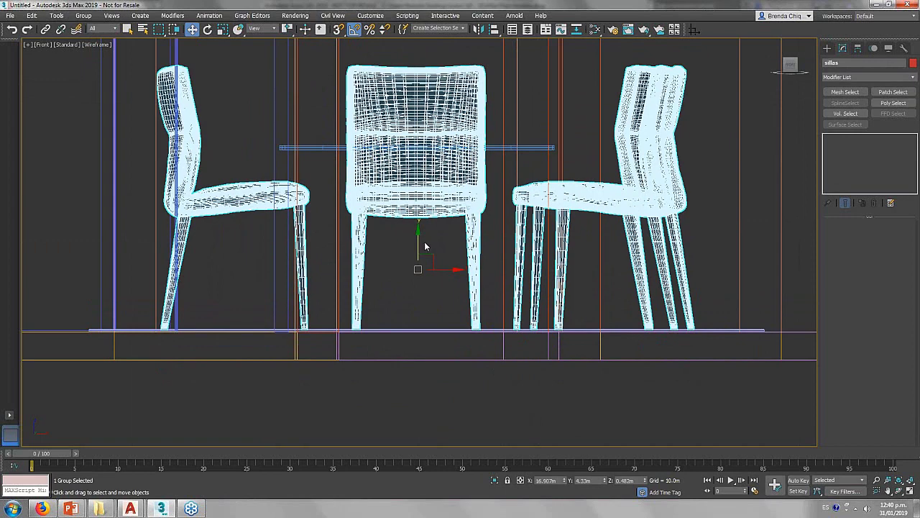
# Select the chairs, table and rug in top view and group them as comedor.
pyautogui.press('t')
pyautogui.press('z')
pyautogui.keyDown('ctrl'); pyautogui.click(371, 254); pyautogui.keyUp('ctrl')
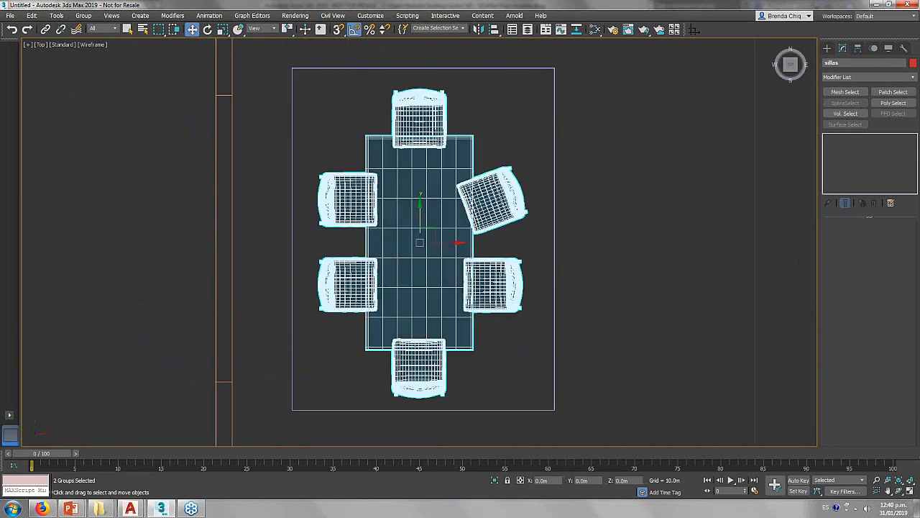
pyautogui.keyDown('ctrl'); pyautogui.click(292, 264); pyautogui.keyUp('ctrl')
pyautogui.hotkey('ctrl', 'g')
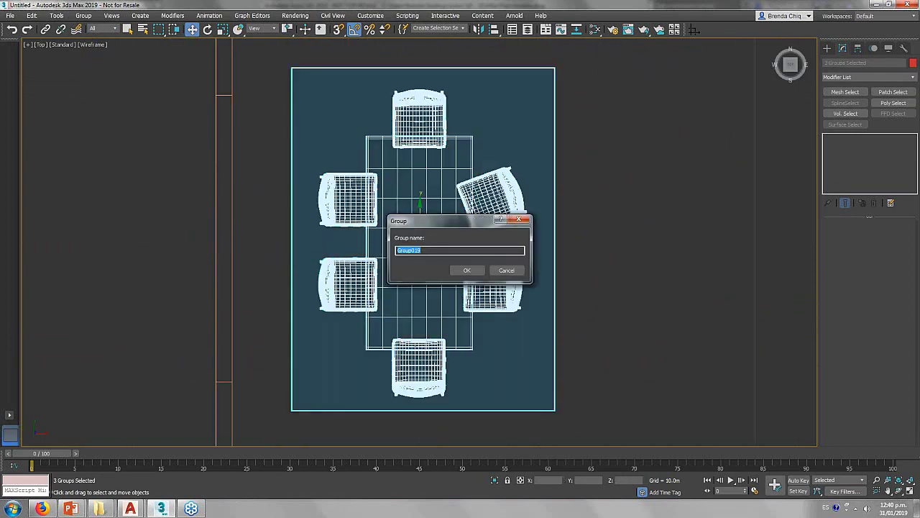
pyautogui.write('co')
pyautogui.write('medor')
pyautogui.press('Return')
# Orbit to a shaded three-quarter view of the house.
pyautogui.press('f')
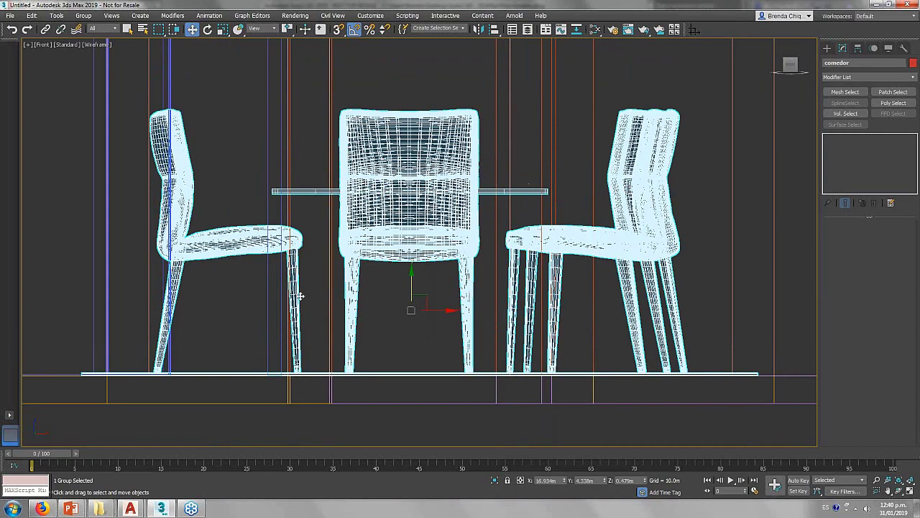
pyautogui.moveTo(340, 274); pyautogui.dragTo(355, 195, button='middle')
pyautogui.scroll(-5, 324, 288)
pyautogui.moveTo(324, 287)
pyautogui.keyDown('alt'); pyautogui.mouseDown(button='middle')
pyautogui.moveTo(445, 300)
pyautogui.moveTo(427, 316)
pyautogui.mouseUp(button='middle'); pyautogui.keyUp('alt')
pyautogui.press('F3')
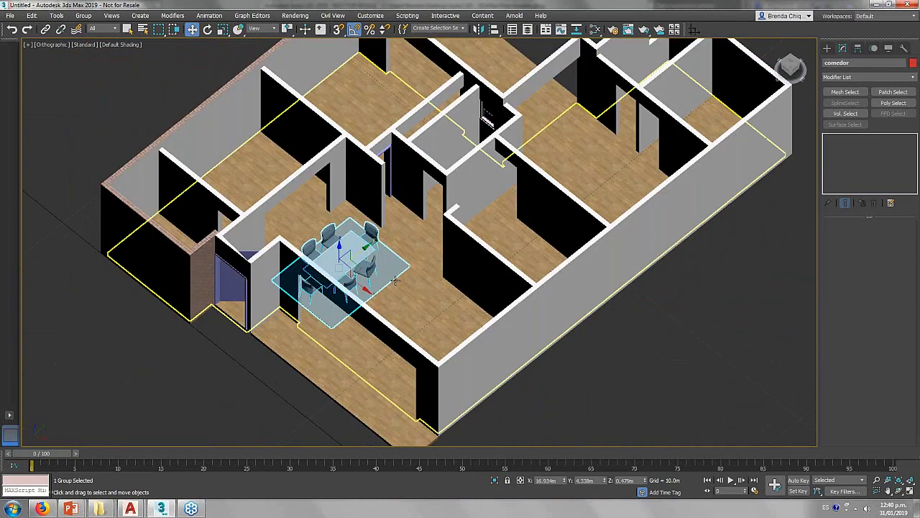
# Orbit around the house to inspect its interior walls and dining area.
pyautogui.click(644, 332)
pyautogui.scroll(-3, 645, 332)
pyautogui.keyDown('alt'); pyautogui.moveTo(645, 332); pyautogui.dragTo(519, 313, button='middle'); pyautogui.keyUp('alt')
pyautogui.scroll(4, 519, 313)
pyautogui.scroll(-3, 519, 313)
pyautogui.moveTo(618, 269); pyautogui.dragTo(642, 249, button='middle')
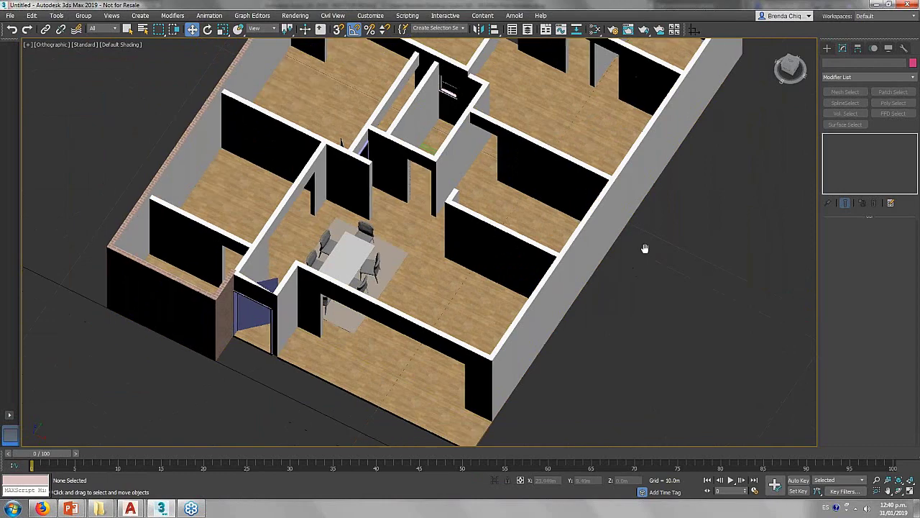
pyautogui.scroll(-4, 641, 259)
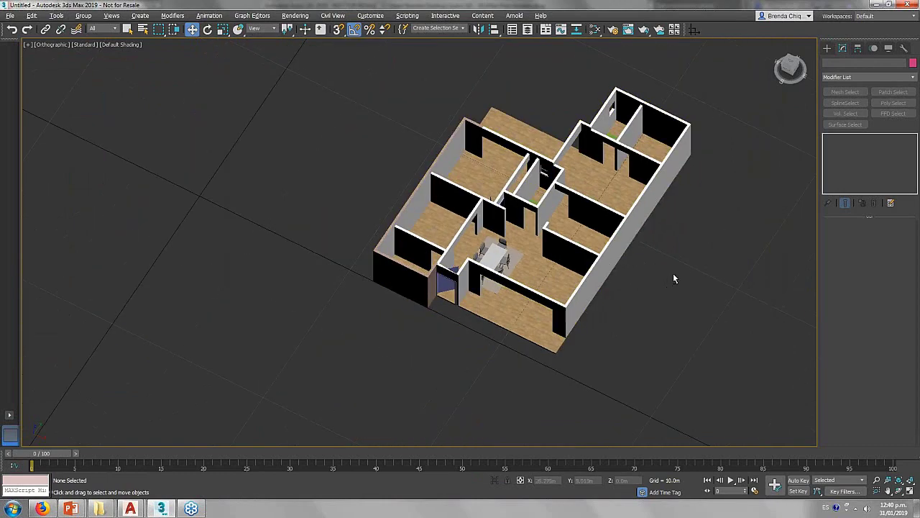
pyautogui.moveTo(674, 279)
pyautogui.keyDown('alt'); pyautogui.mouseDown(button='middle')
pyautogui.moveTo(548, 281)
pyautogui.moveTo(441, 257)
pyautogui.moveTo(379, 273)
pyautogui.moveTo(300, 266)
pyautogui.mouseUp(button='middle'); pyautogui.keyUp('alt')
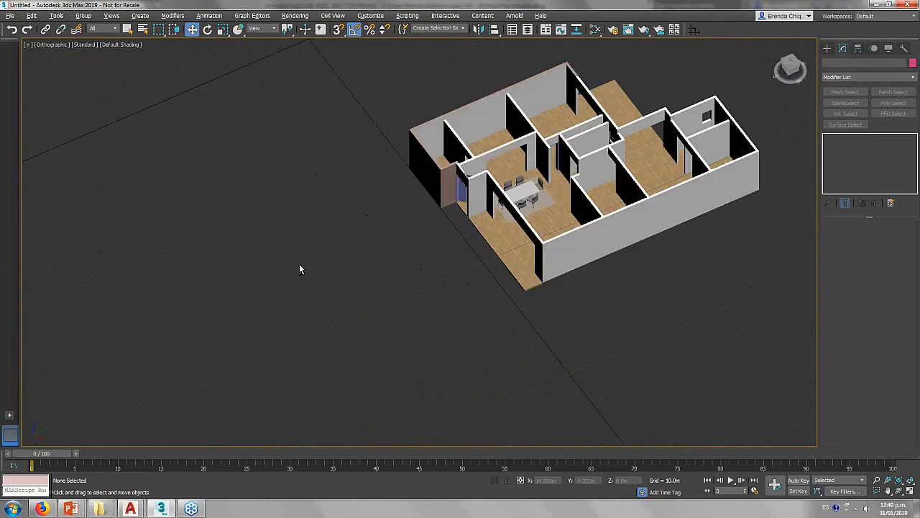
pyautogui.scroll(4, 300, 266)
pyautogui.scroll(3, 503, 219)
pyautogui.moveTo(504, 220)
pyautogui.keyDown('alt'); pyautogui.mouseDown(button='middle')
pyautogui.moveTo(539, 290)
pyautogui.moveTo(654, 297)
pyautogui.moveTo(557, 279)
pyautogui.mouseUp(button='middle'); pyautogui.keyUp('alt')
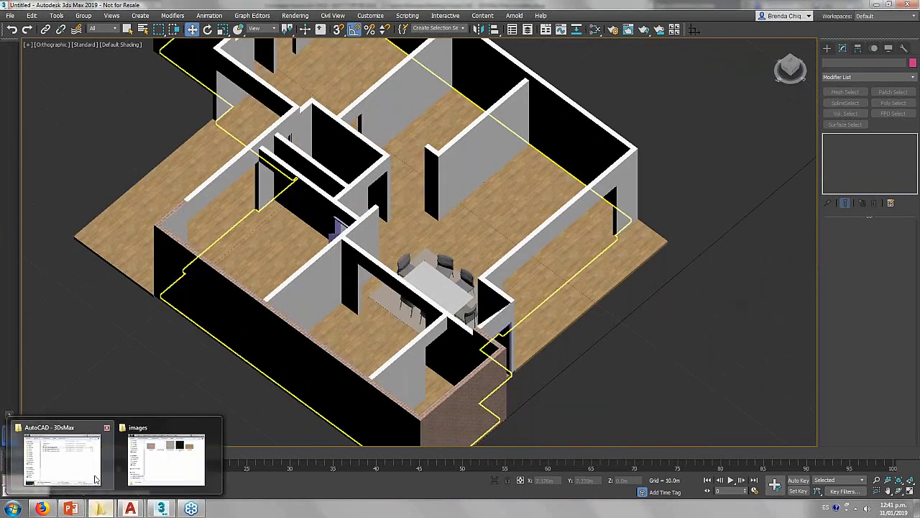
pyautogui.moveTo(63, 459)
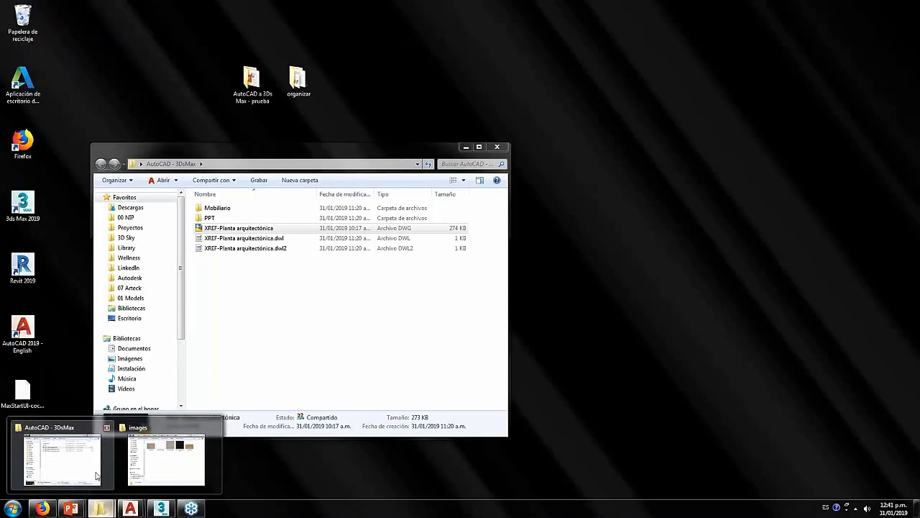
# Drag Mobiliario-sala.max from the Mobiliario folder into the viewport.
pyautogui.click(95, 475)
pyautogui.doubleClick(227, 209)
pyautogui.click(226, 218)
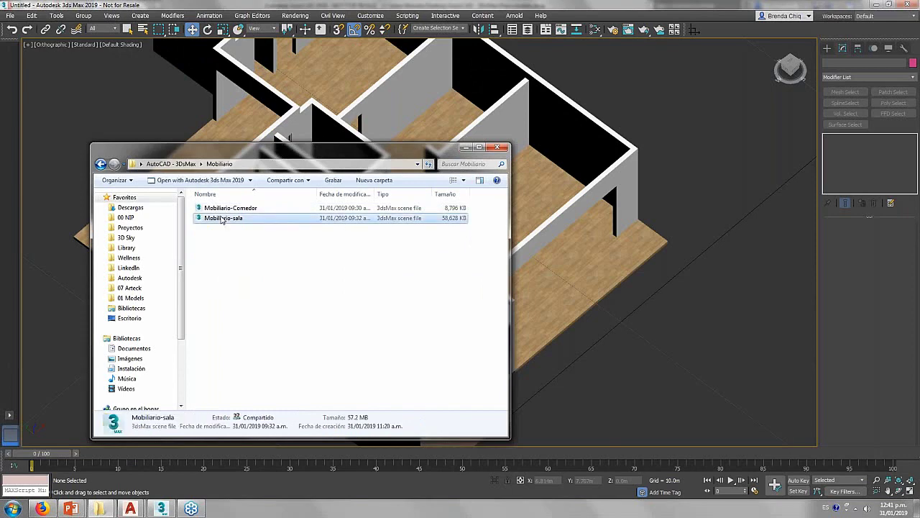
pyautogui.moveTo(227, 222); pyautogui.dragTo(642, 340)
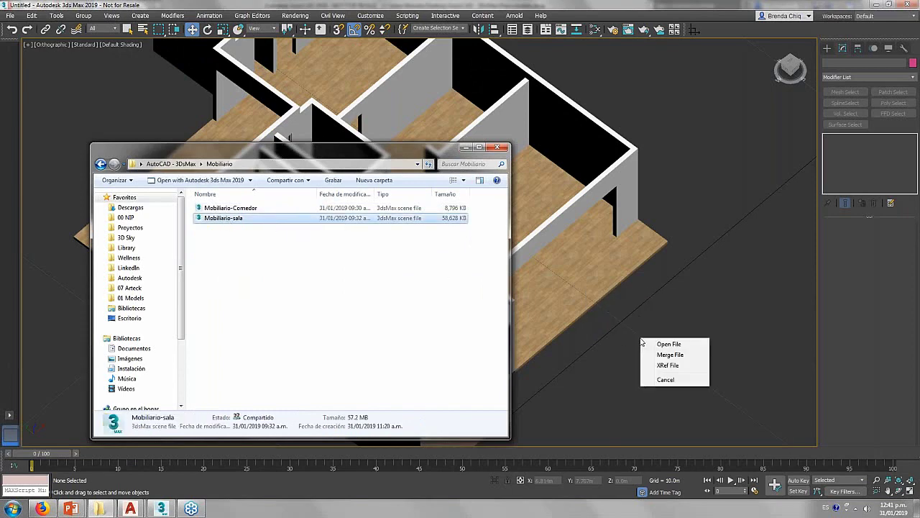
# Merge Mobiliario-sala, choosing Use Merged Material with Apply to All Duplicates.
pyautogui.click(675, 355)
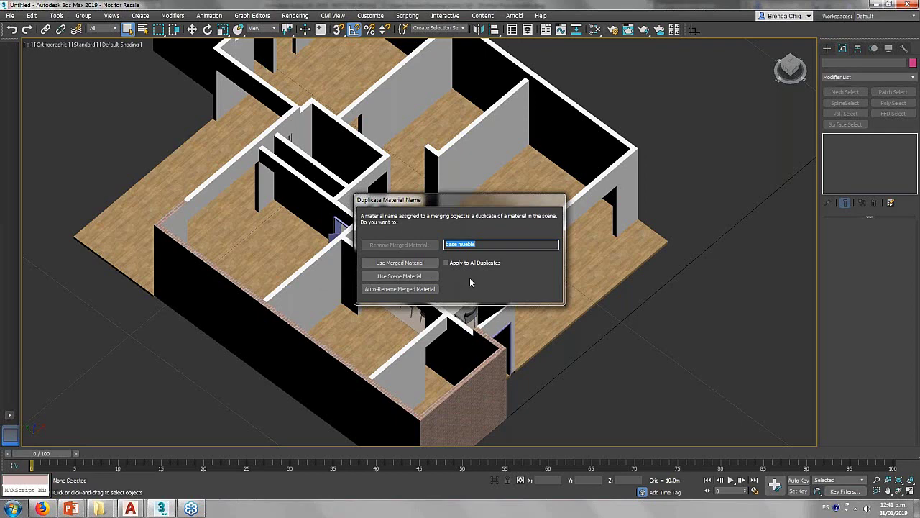
pyautogui.click(473, 265)
pyautogui.click(400, 262)
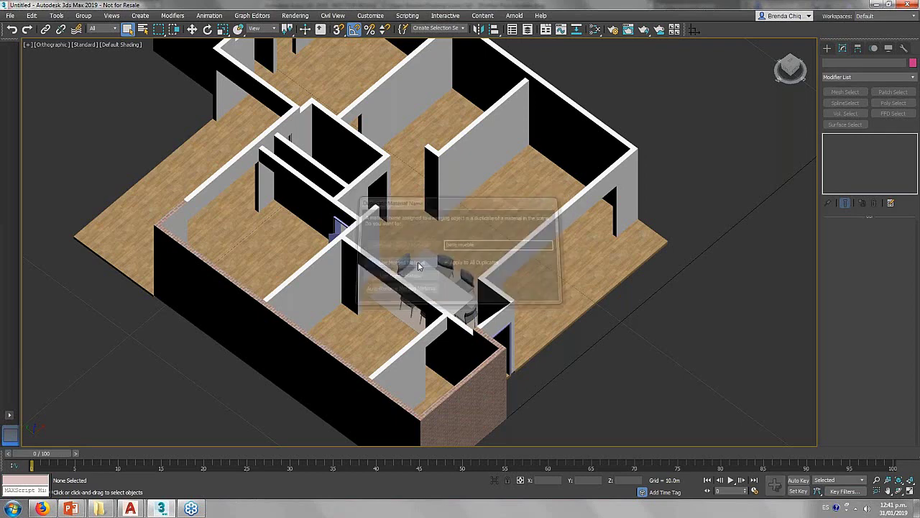
pyautogui.scroll(-3, 419, 266)
# In Top view, move the sala sofa group onto the house floor plan.
pyautogui.scroll(-3, 622, 258)
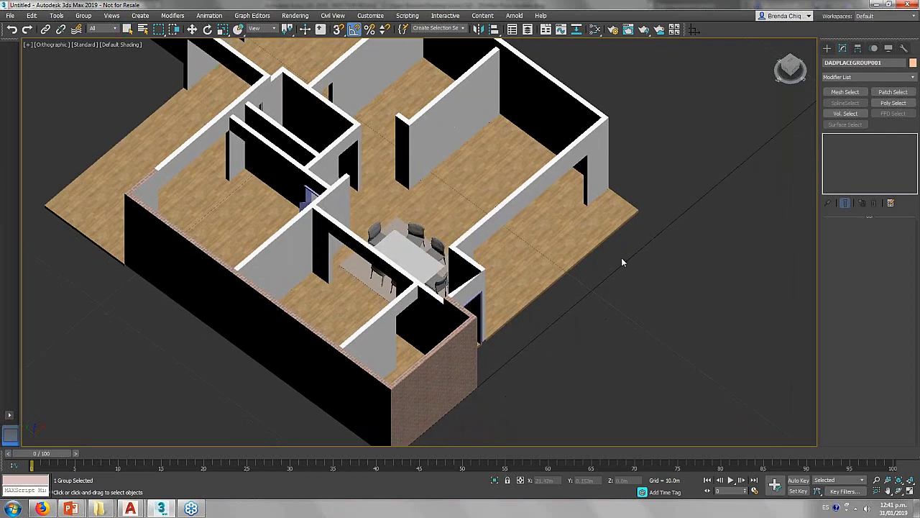
pyautogui.press('t')
pyautogui.press('z')
pyautogui.scroll(-3, 512, 261)
pyautogui.scroll(-3, 552, 264)
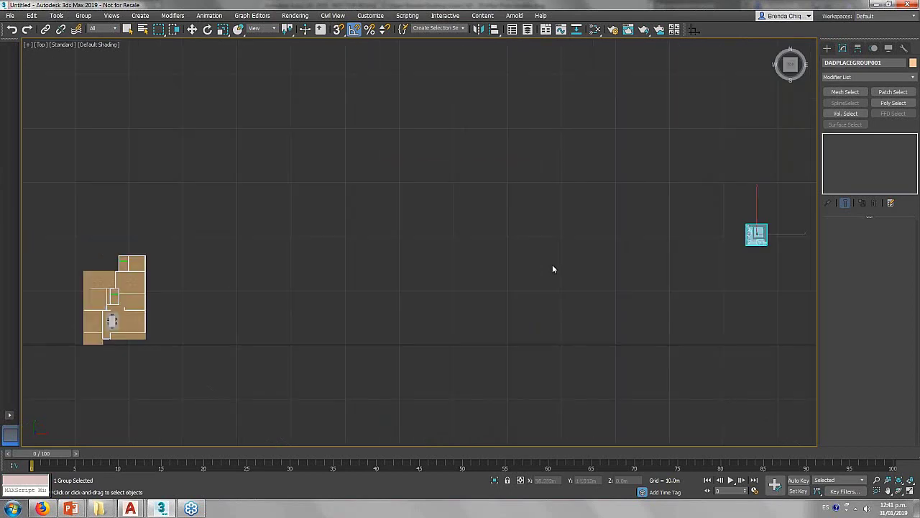
pyautogui.click(755, 232)
pyautogui.press('w')
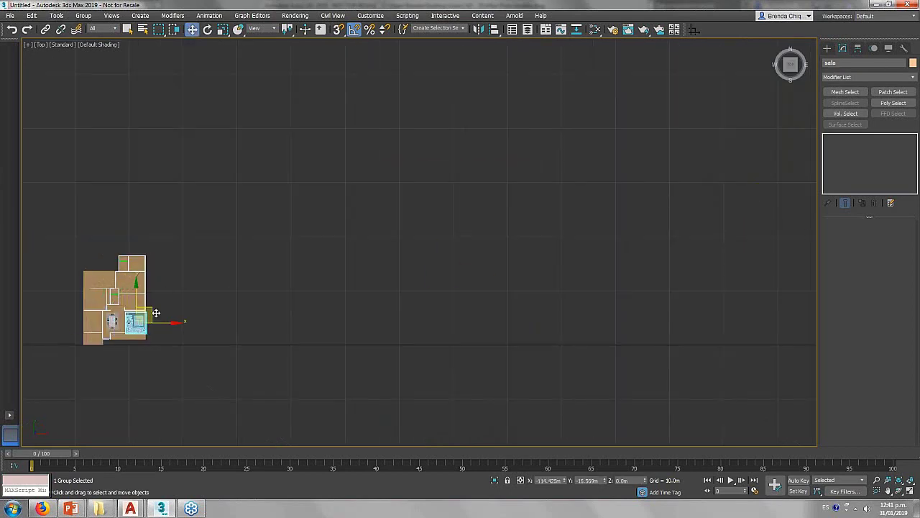
pyautogui.moveTo(745, 228); pyautogui.dragTo(153, 323)
# Position the sofa group inside the living room in wireframe view.
pyautogui.press('F3')
pyautogui.moveTo(152, 323); pyautogui.dragTo(338, 319, button='middle')
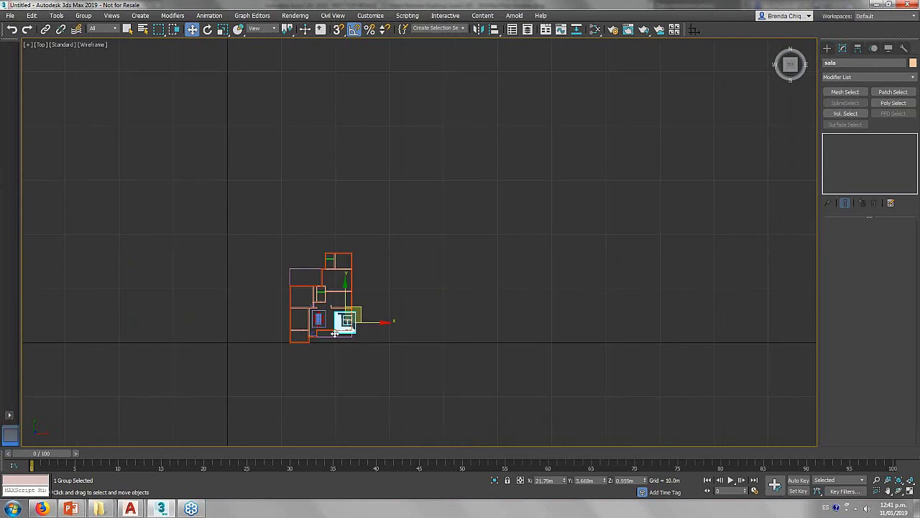
pyautogui.scroll(2, 342, 316)
pyautogui.scroll(2, 360, 309)
pyautogui.scroll(4, 354, 306)
pyautogui.moveTo(386, 309)
pyautogui.mouseDown()
pyautogui.moveTo(351, 309)
pyautogui.moveTo(354, 256)
pyautogui.mouseUp()
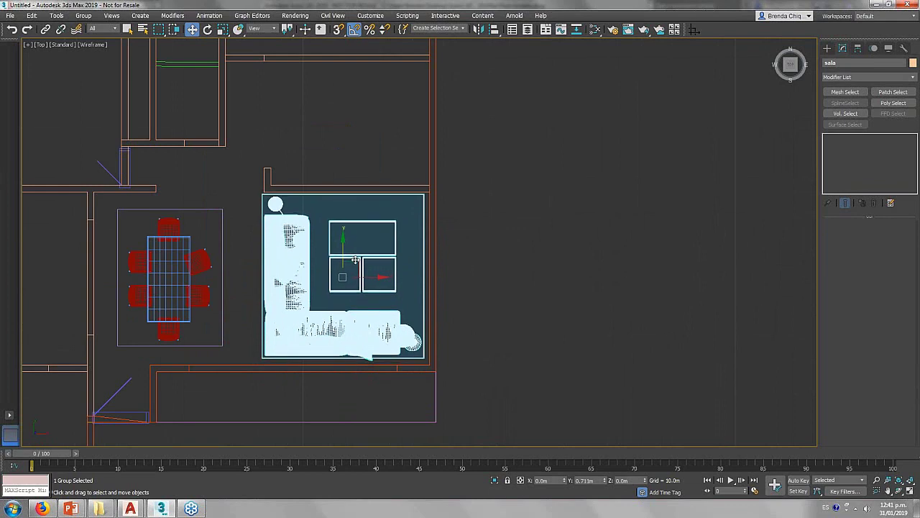
# Mirror the sofa group across the XY axis and view the house in 3D.
pyautogui.click(478, 32)
pyautogui.click(477, 207)
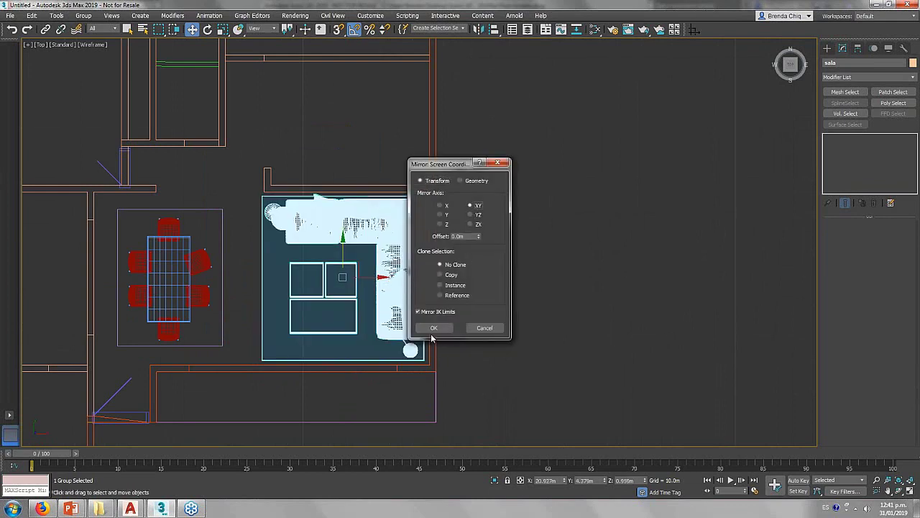
pyautogui.click(434, 328)
pyautogui.click(522, 347)
pyautogui.moveTo(522, 347)
pyautogui.mouseDown(button='middle')
pyautogui.moveTo(532, 312)
pyautogui.moveTo(521, 307)
pyautogui.mouseUp(button='middle')
pyautogui.scroll(-2, 546, 317)
pyautogui.press('F3')
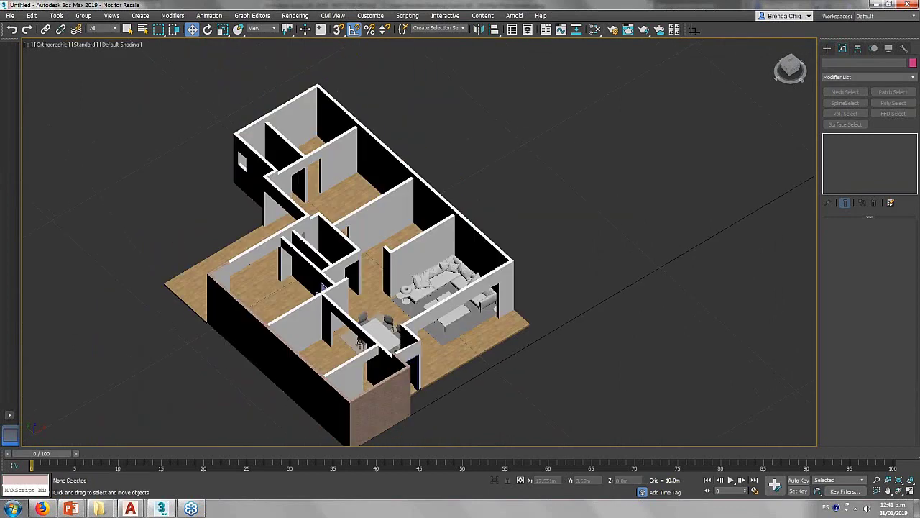
pyautogui.moveTo(346, 348)
pyautogui.keyDown('alt'); pyautogui.mouseDown(button='middle')
pyautogui.moveTo(693, 356)
pyautogui.moveTo(621, 363)
pyautogui.moveTo(493, 331)
pyautogui.mouseUp(button='middle'); pyautogui.keyUp('alt')
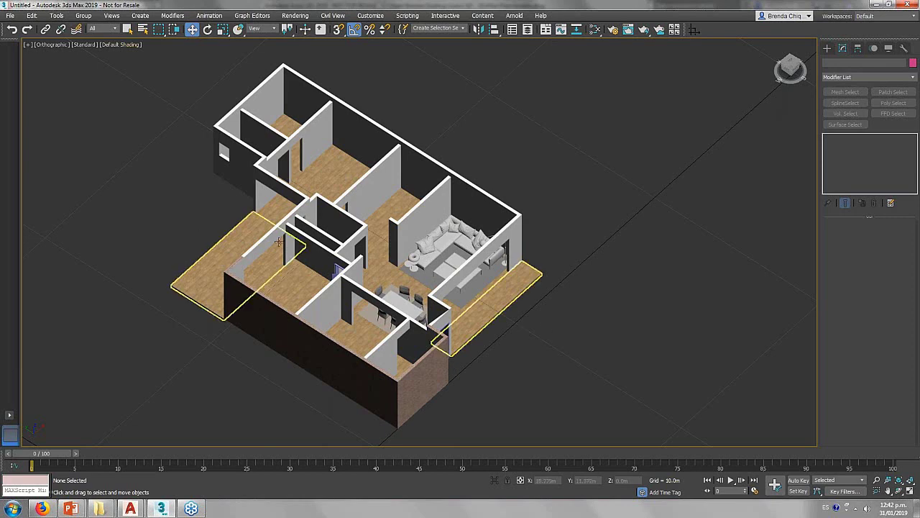
pyautogui.keyDown('alt'); pyautogui.moveTo(280, 266); pyautogui.dragTo(376, 308, button='middle'); pyautogui.keyUp('alt')
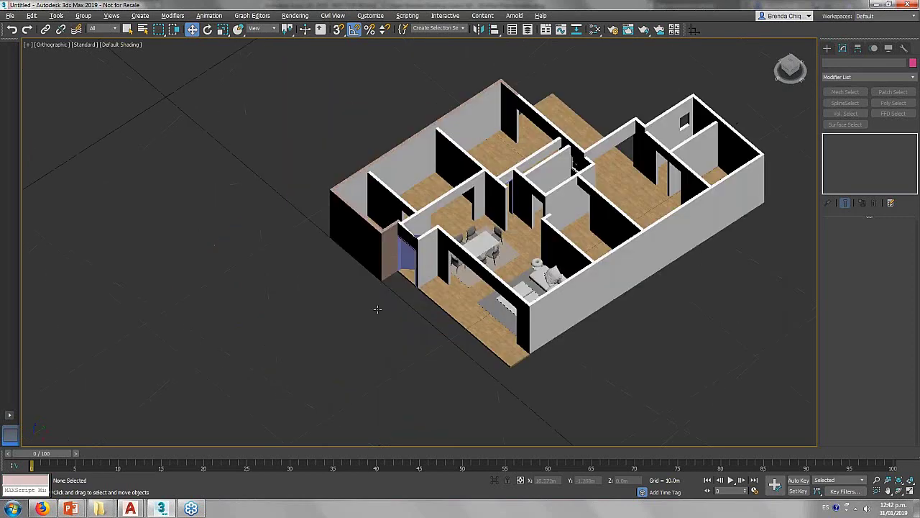
pyautogui.moveTo(462, 286); pyautogui.dragTo(407, 317, button='middle')
pyautogui.scroll(3, 332, 276)
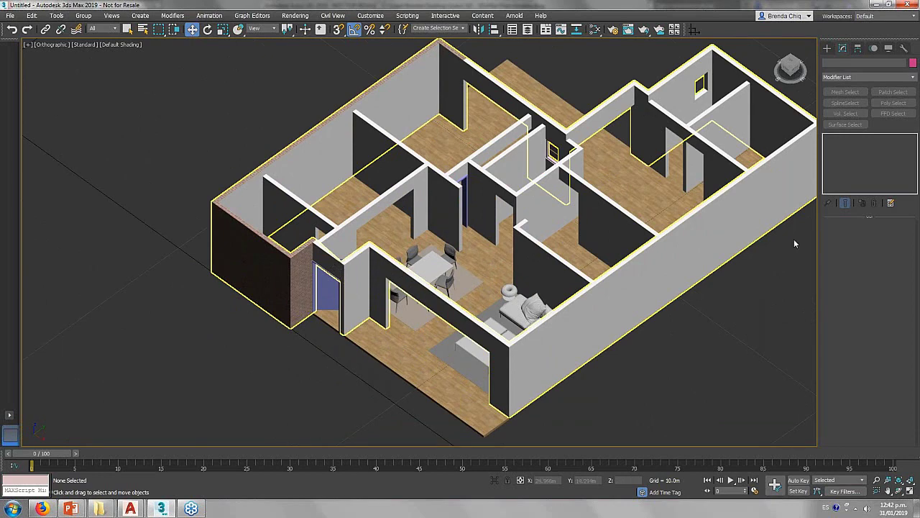
pyautogui.scroll(-3, 576, 295)
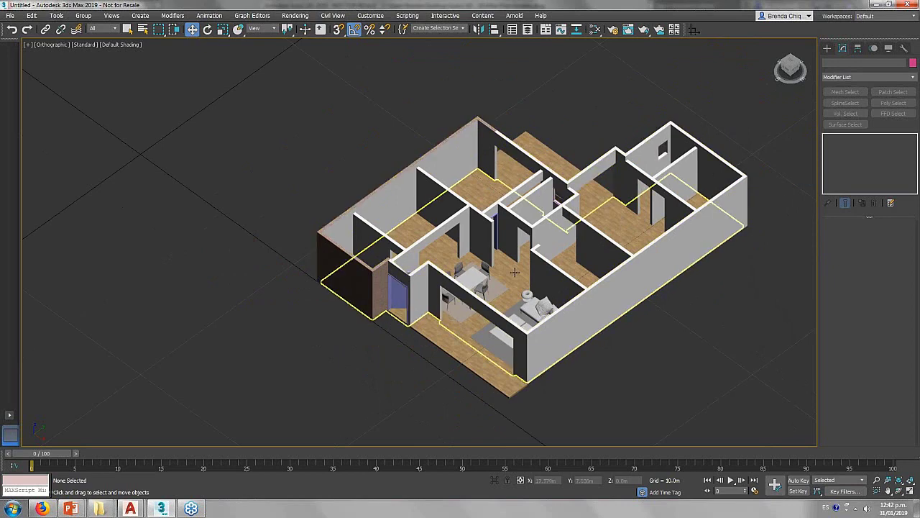
pyautogui.click(790, 66)
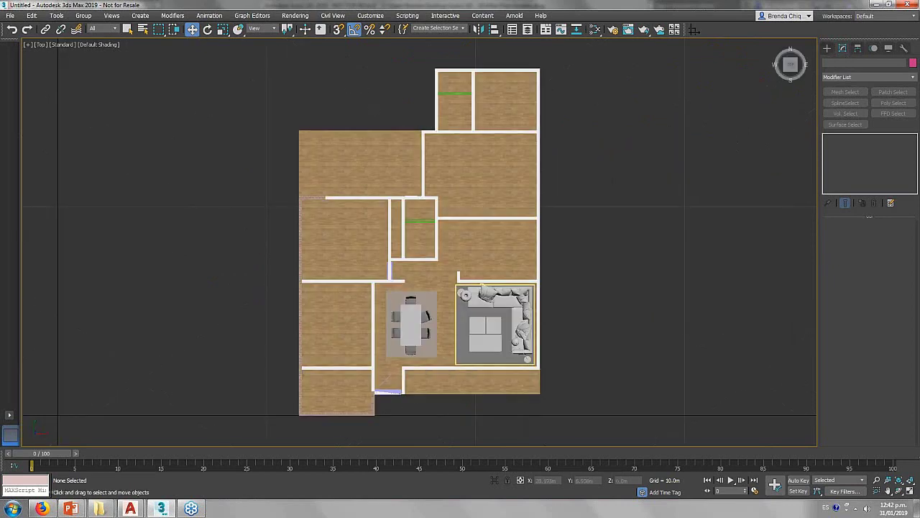
# Select the sala group and enable Affect Pivot Only in the Hierarchy panel.
pyautogui.moveTo(514, 302); pyautogui.dragTo(483, 301, button='middle')
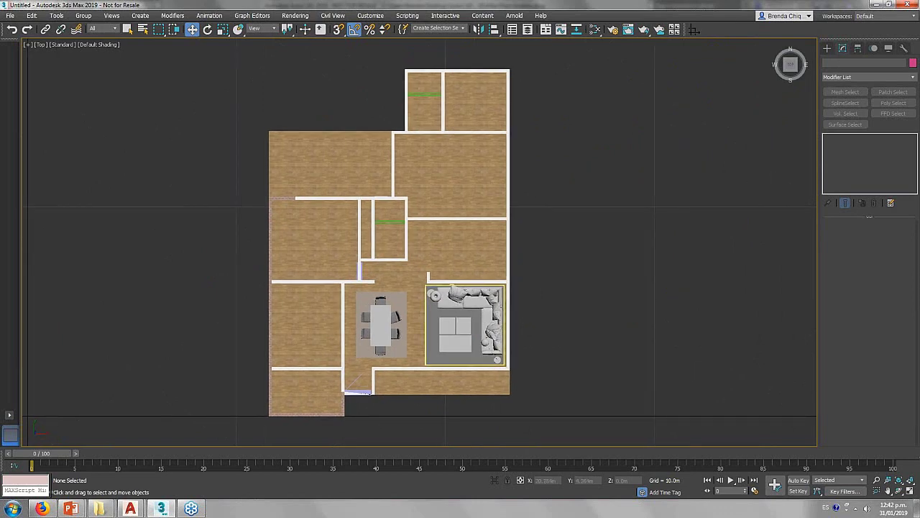
pyautogui.scroll(3, 483, 301)
pyautogui.click(431, 303)
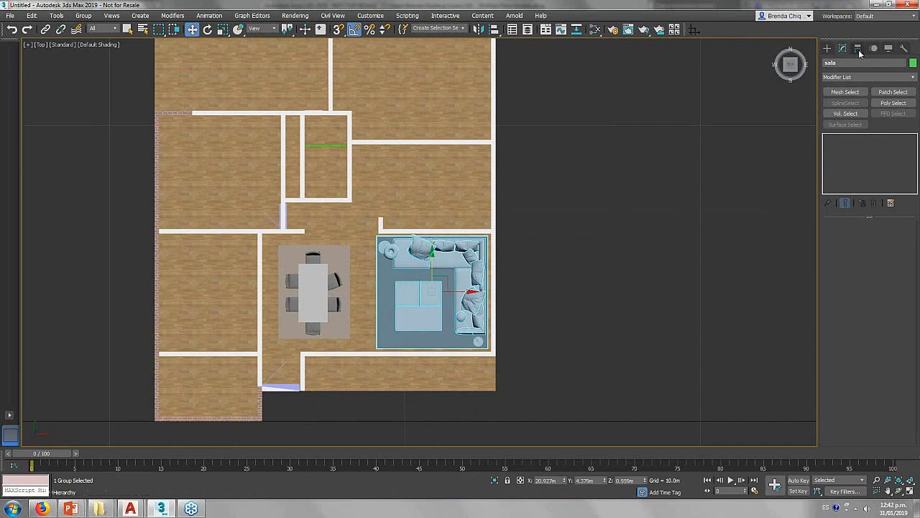
pyautogui.click(859, 50)
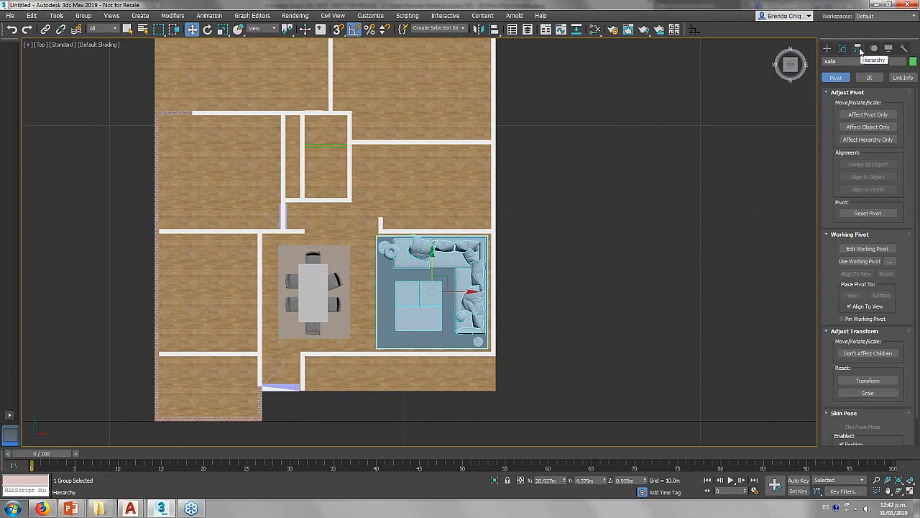
pyautogui.click(860, 115)
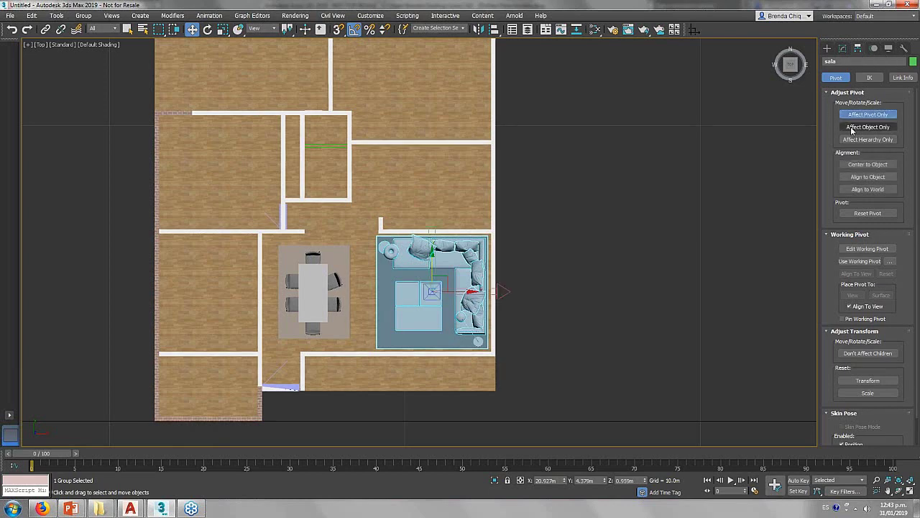
pyautogui.click(869, 190)
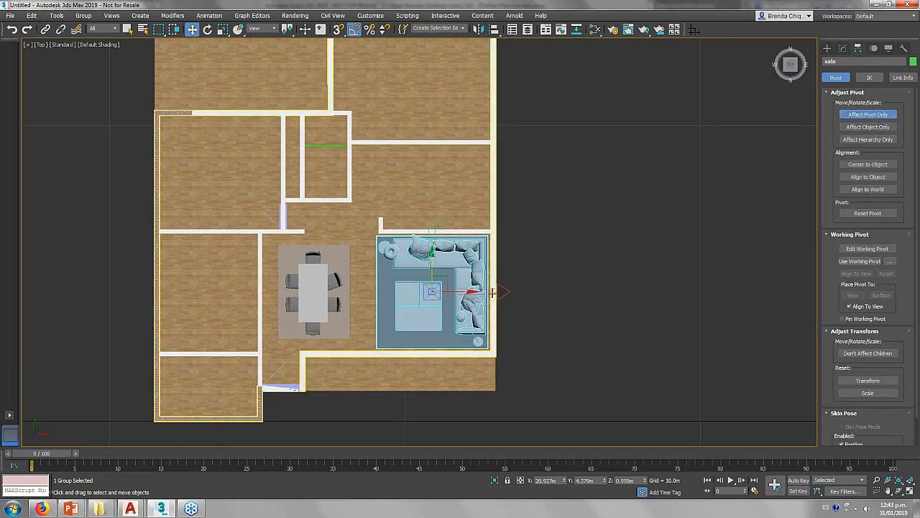
# Move the pivot, then snap it back with Center to Object.
pyautogui.moveTo(467, 294); pyautogui.dragTo(562, 291)
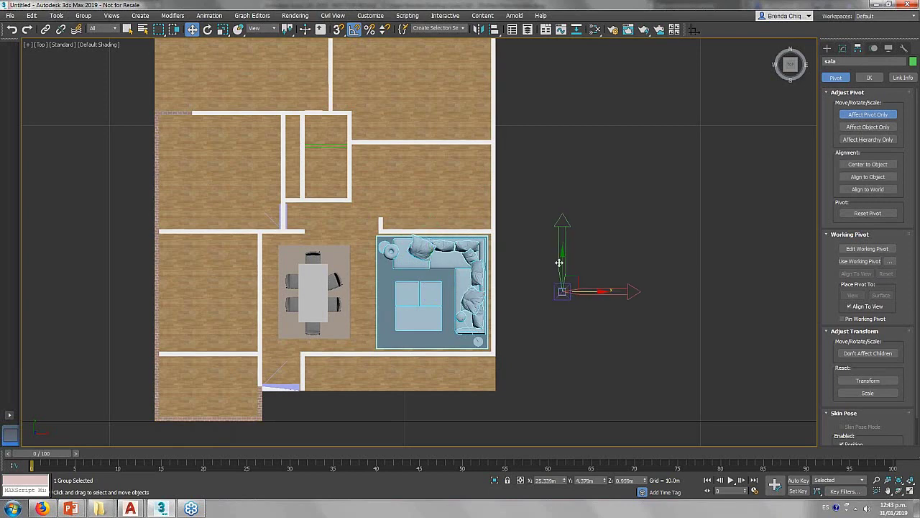
pyautogui.moveTo(562, 259); pyautogui.dragTo(562, 167)
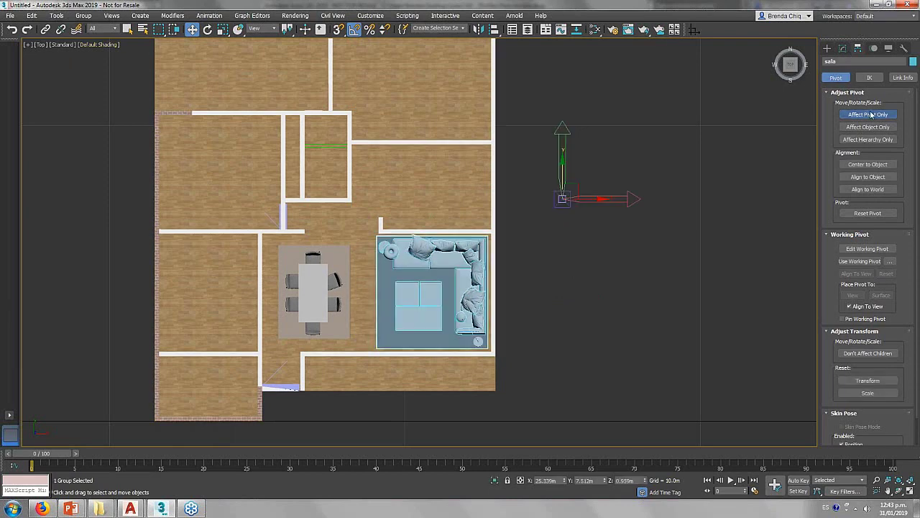
pyautogui.click(868, 164)
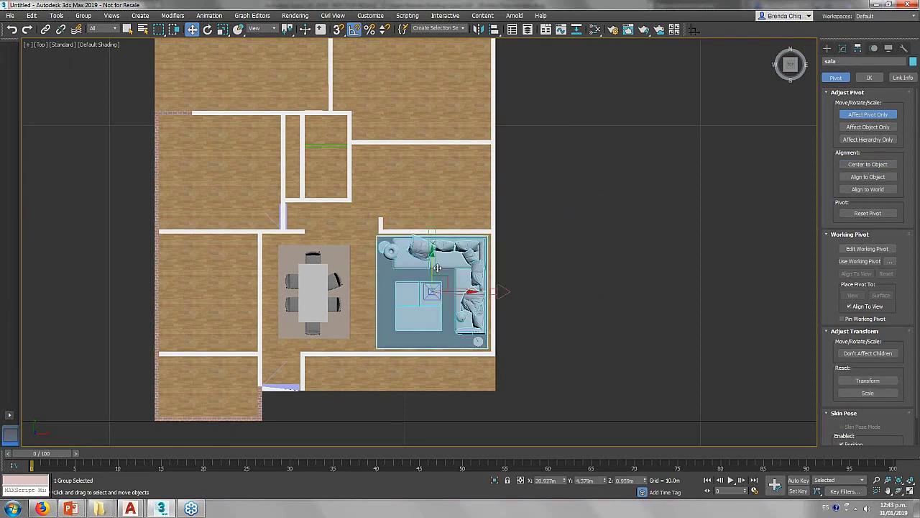
pyautogui.moveTo(522, 336)
pyautogui.keyDown('alt'); pyautogui.mouseDown(button='middle')
pyautogui.moveTo(457, 294)
pyautogui.moveTo(491, 286)
pyautogui.mouseUp(button='middle'); pyautogui.keyUp('alt')
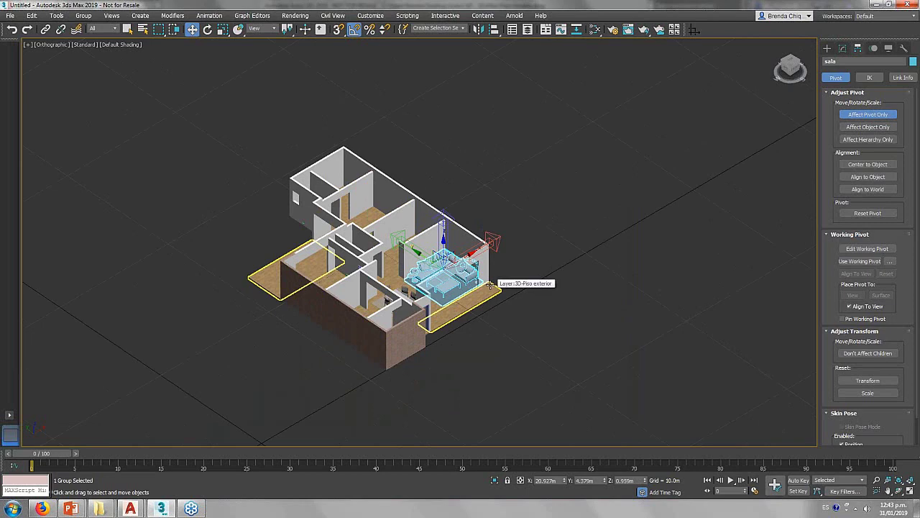
# Select the interior walls with Edged Faces shown, zoom in, and show their modifier stack.
pyautogui.moveTo(489, 285)
pyautogui.keyDown('alt'); pyautogui.mouseDown(button='middle')
pyautogui.moveTo(350, 291)
pyautogui.moveTo(329, 245)
pyautogui.moveTo(395, 262)
pyautogui.mouseUp(button='middle'); pyautogui.keyUp('alt')
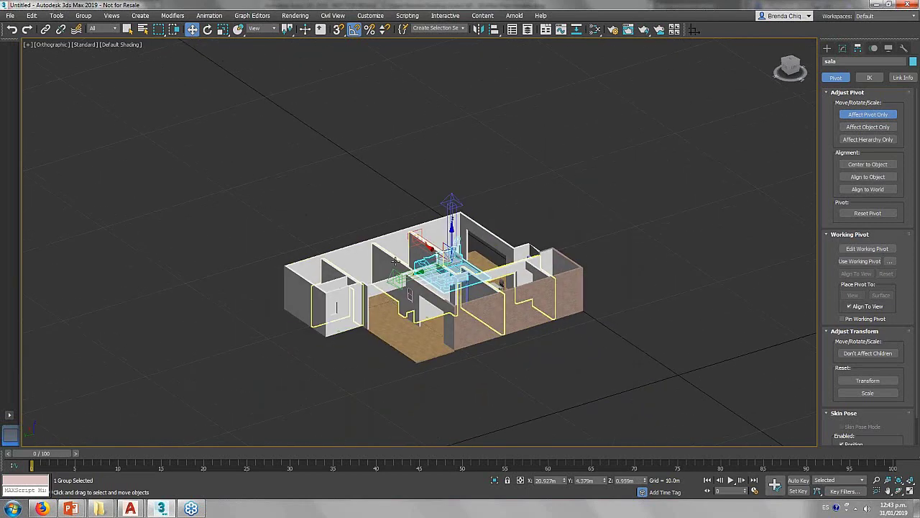
pyautogui.click(395, 261)
pyautogui.press('F4')
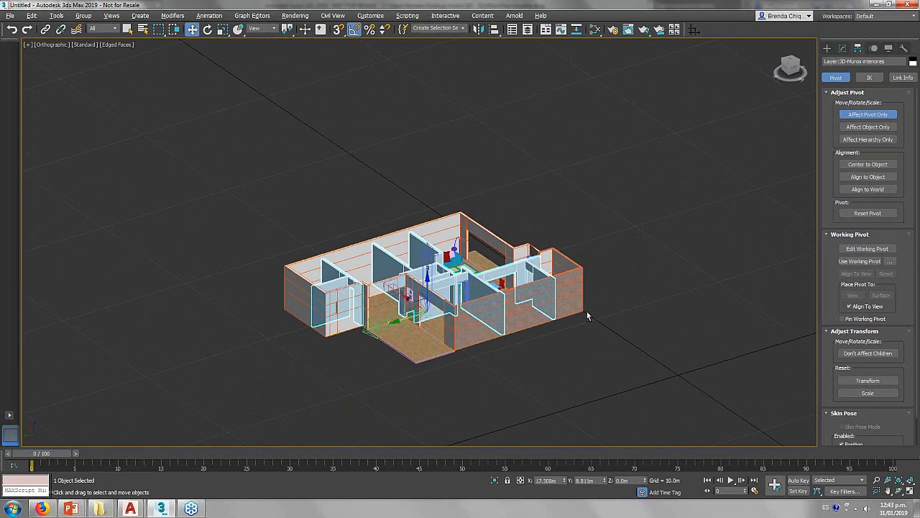
pyautogui.keyDown('alt'); pyautogui.moveTo(587, 312); pyautogui.dragTo(416, 325, button='middle'); pyautogui.keyUp('alt')
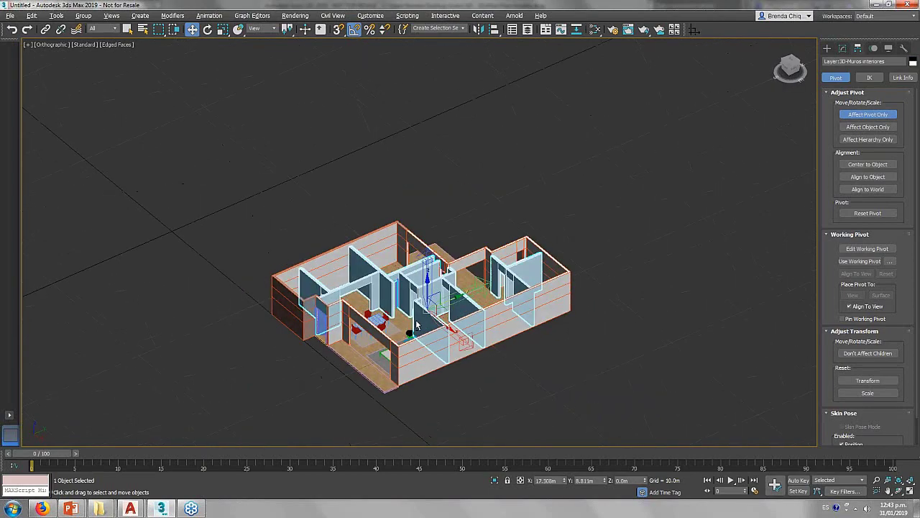
pyautogui.scroll(2, 416, 326)
pyautogui.scroll(2, 416, 325)
pyautogui.scroll(2, 415, 325)
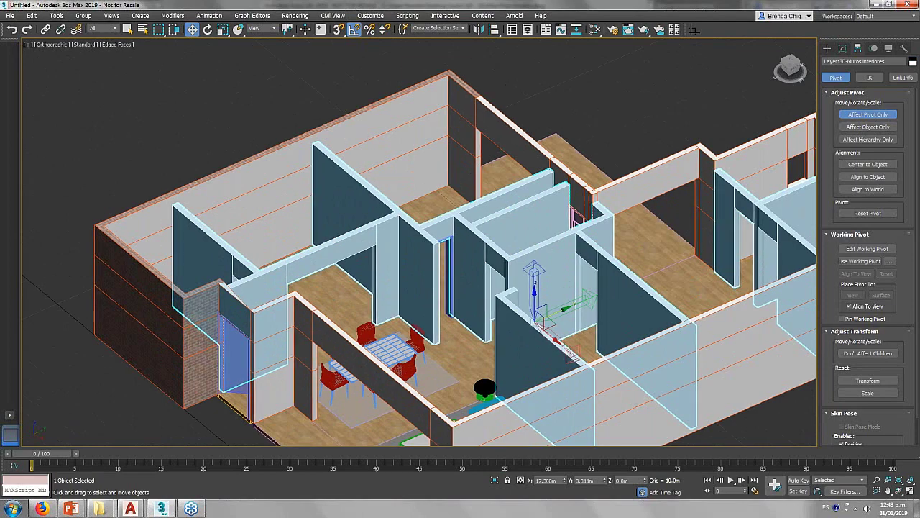
pyautogui.scroll(2, 496, 304)
pyautogui.scroll(2, 484, 302)
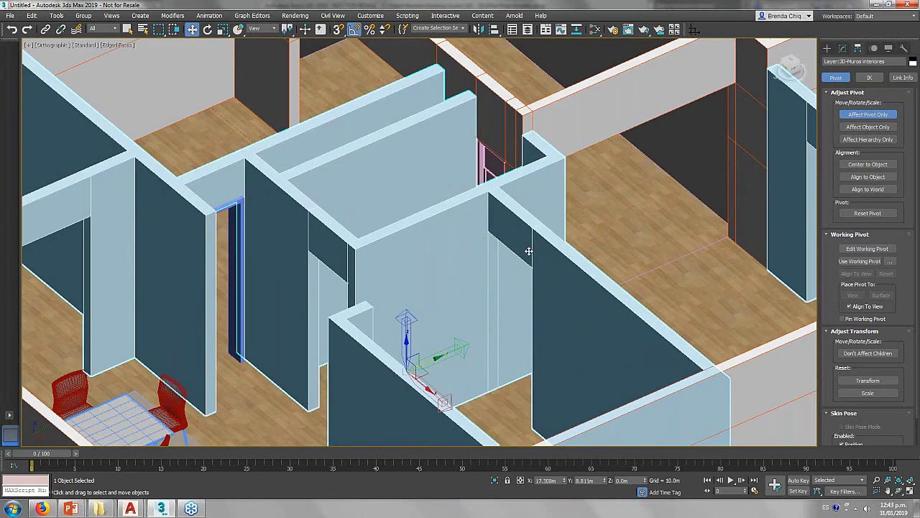
pyautogui.click(847, 52)
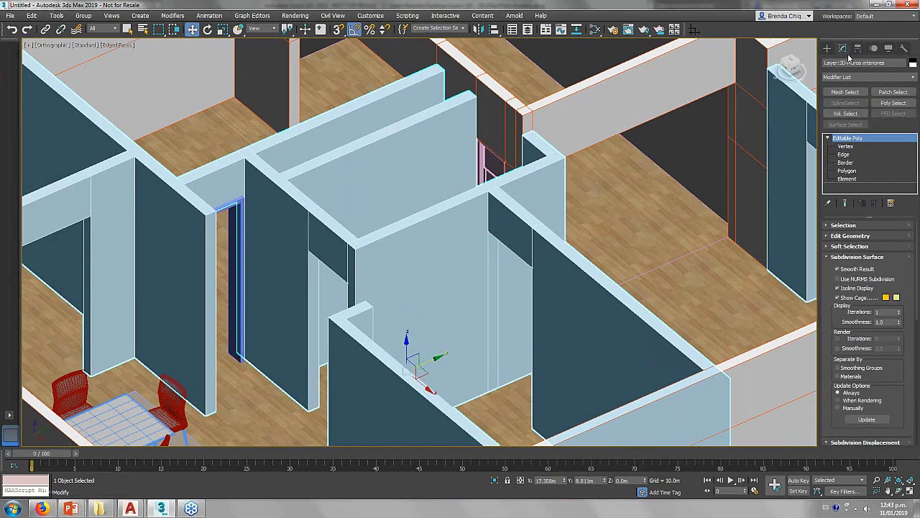
# Delete the vertical seam edge on the interior walls at Edge level.
pyautogui.click(844, 155)
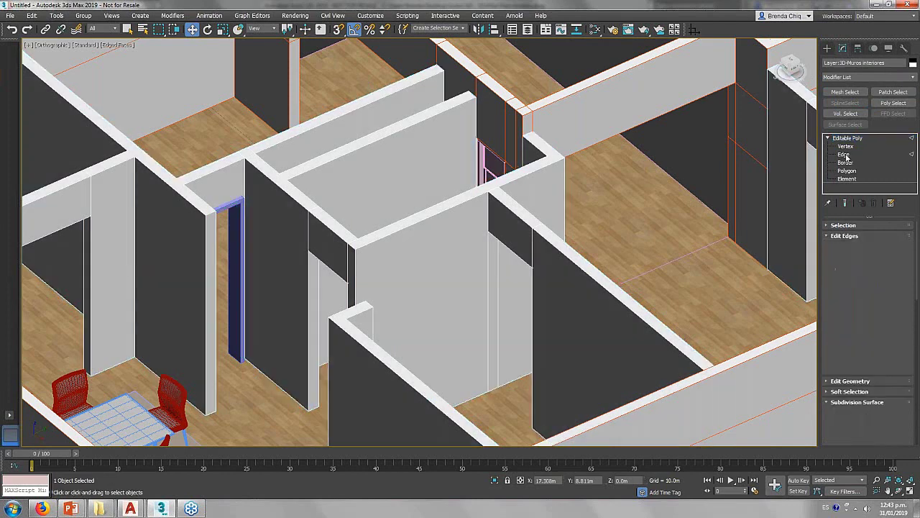
pyautogui.click(496, 276)
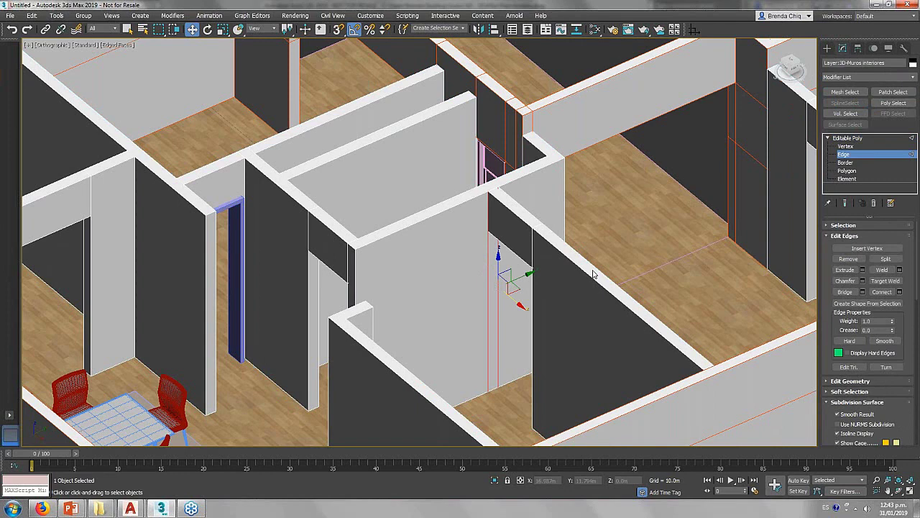
pyautogui.press('BackSpace')
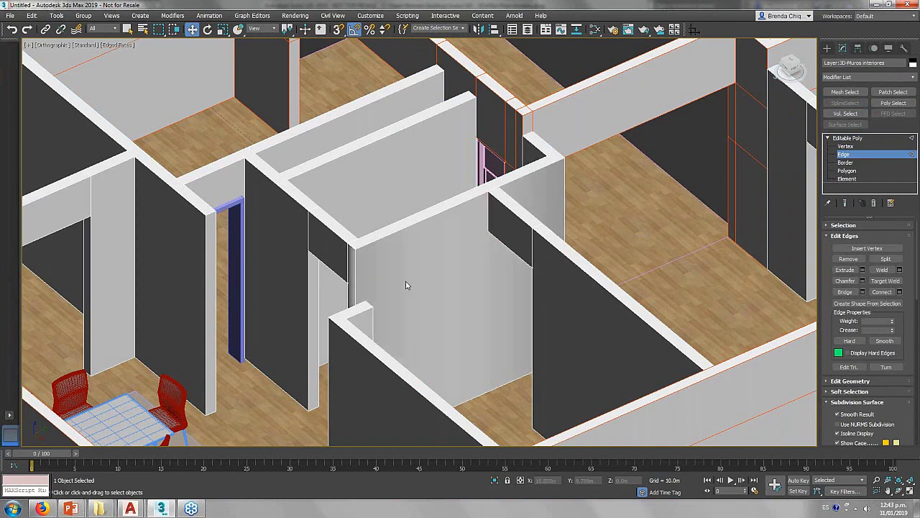
pyautogui.moveTo(406, 286)
pyautogui.mouseDown(button='middle')
pyautogui.moveTo(461, 261)
pyautogui.moveTo(525, 273)
pyautogui.moveTo(487, 293)
pyautogui.moveTo(461, 283)
pyautogui.moveTo(536, 285)
pyautogui.moveTo(500, 232)
pyautogui.mouseUp(button='middle')
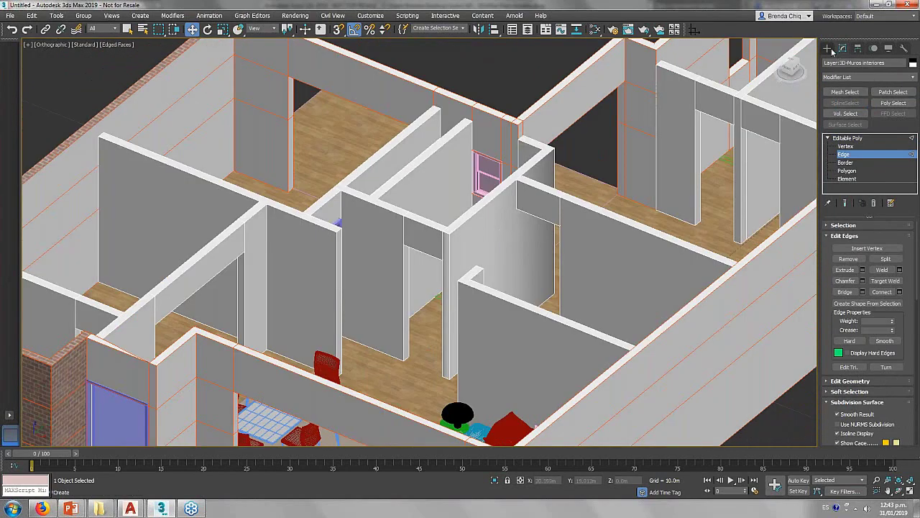
pyautogui.click(827, 48)
# Convert the interior walls to Editable Poly from the quad menu.
pyautogui.rightClick(495, 246)
pyautogui.moveTo(532, 342)
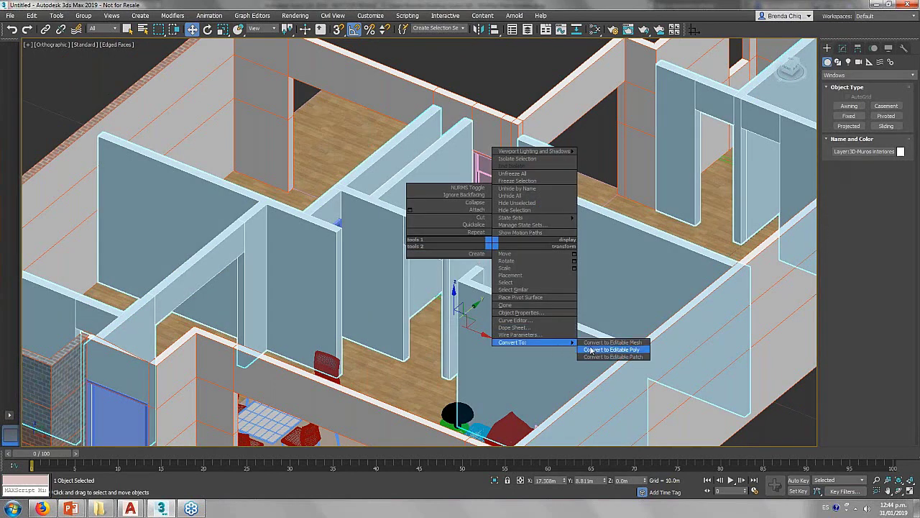
pyautogui.click(591, 350)
pyautogui.rightClick(458, 239)
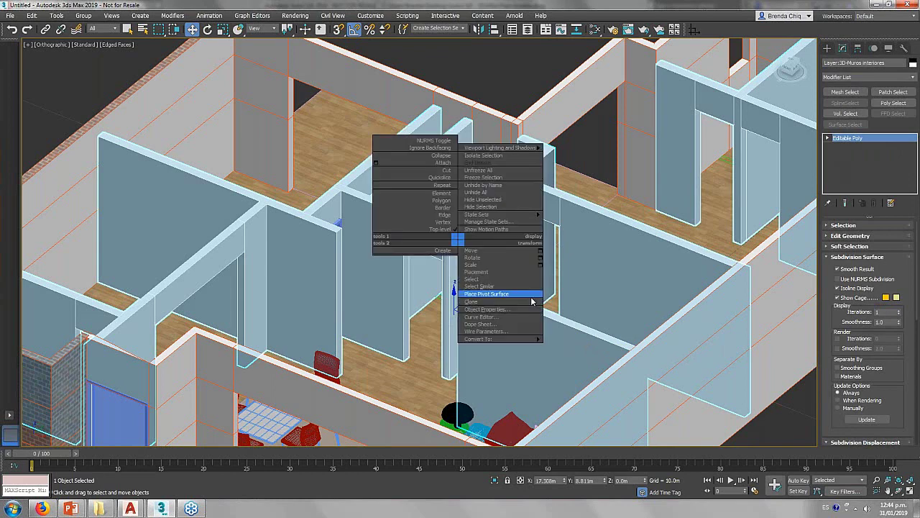
pyautogui.press('Escape')
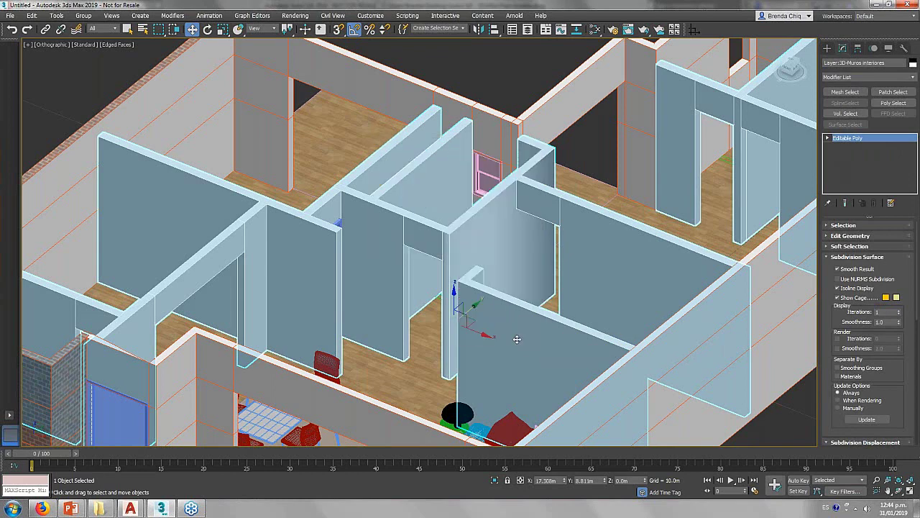
pyautogui.rightClick(517, 339)
pyautogui.press('Escape')
pyautogui.click(519, 87)
# Select the exterior walls at Edge level in wireframe view.
pyautogui.press('z')
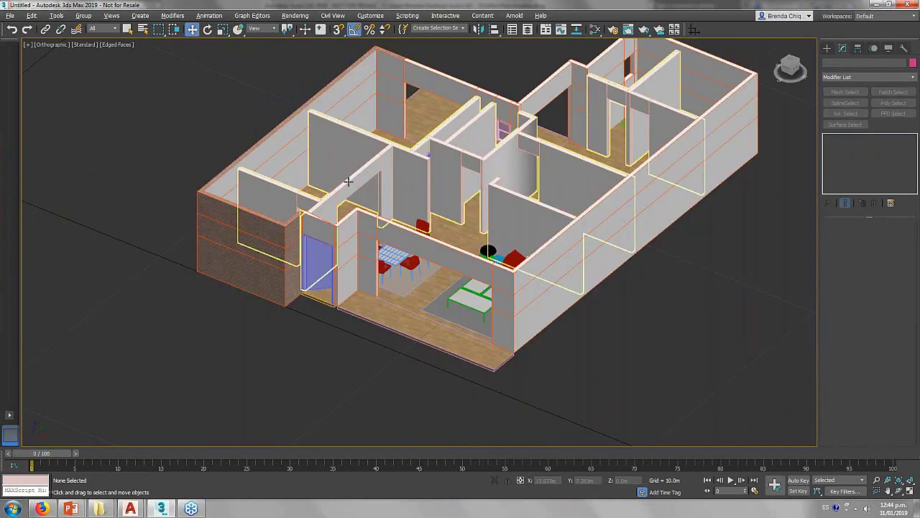
pyautogui.moveTo(349, 181)
pyautogui.keyDown('alt'); pyautogui.mouseDown(button='middle')
pyautogui.moveTo(314, 166)
pyautogui.moveTo(372, 226)
pyautogui.mouseUp(button='middle'); pyautogui.keyUp('alt')
pyautogui.scroll(5, 401, 242)
pyautogui.click(401, 242)
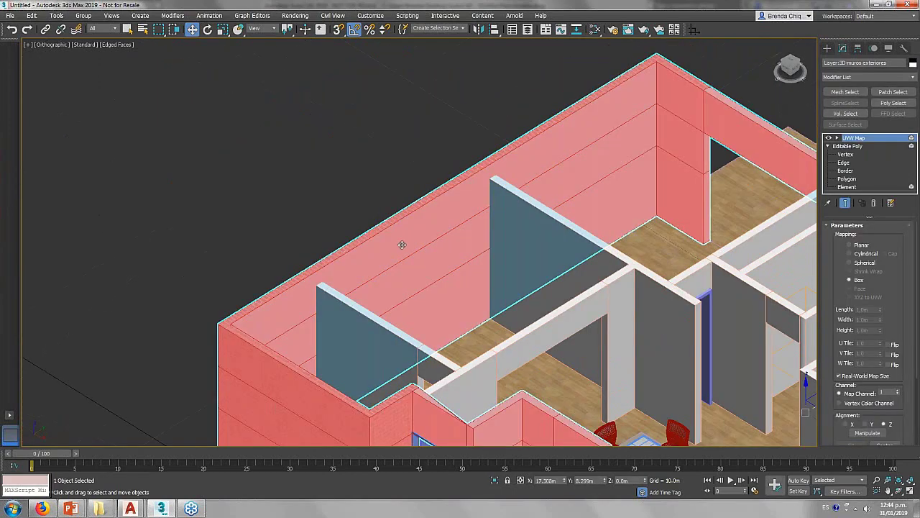
pyautogui.click(845, 164)
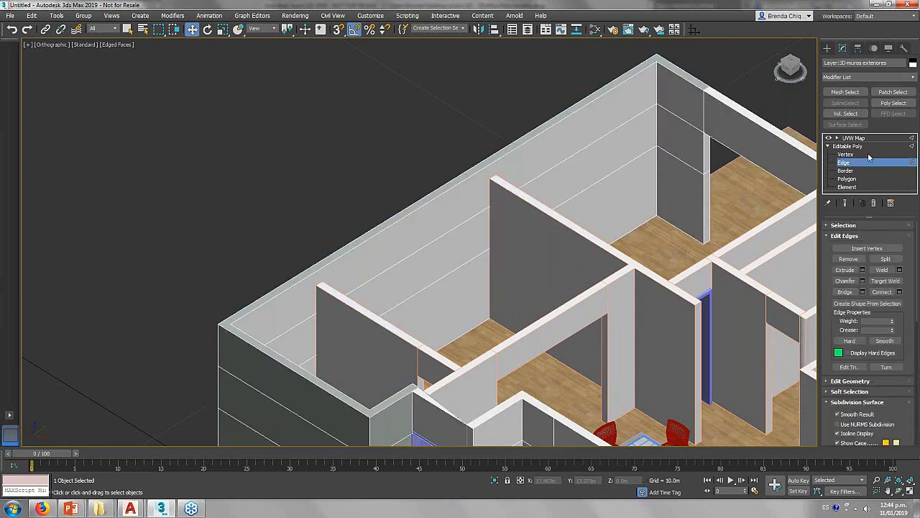
pyautogui.press('F3')
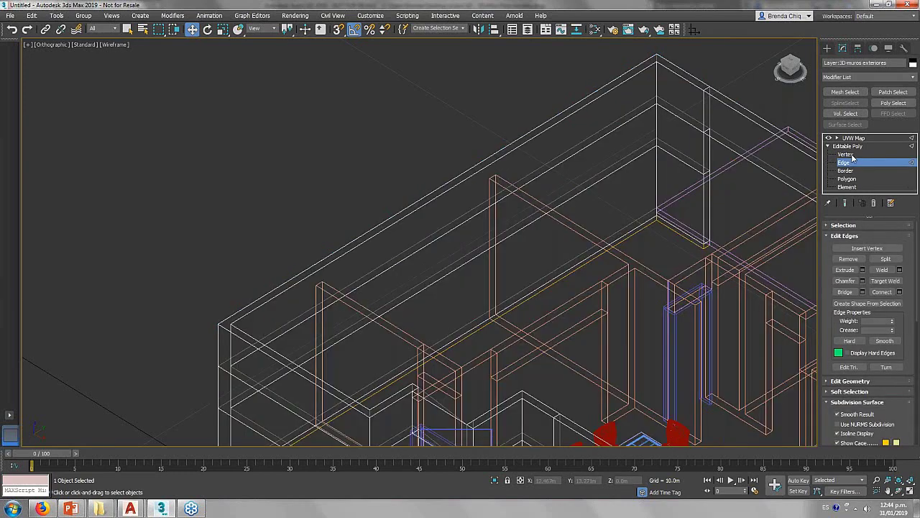
# Connect the selected horizontal wall edges with 2 segments.
pyautogui.moveTo(443, 351); pyautogui.dragTo(436, 357)
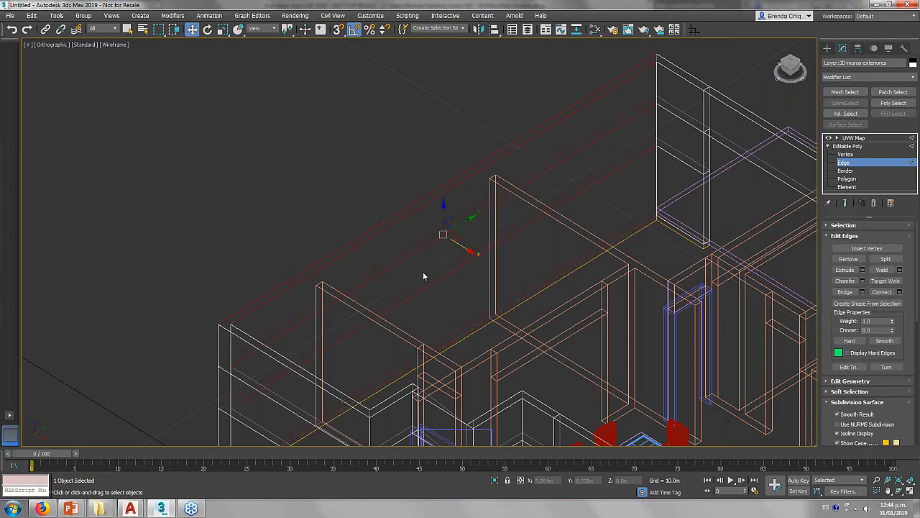
pyautogui.click(875, 292)
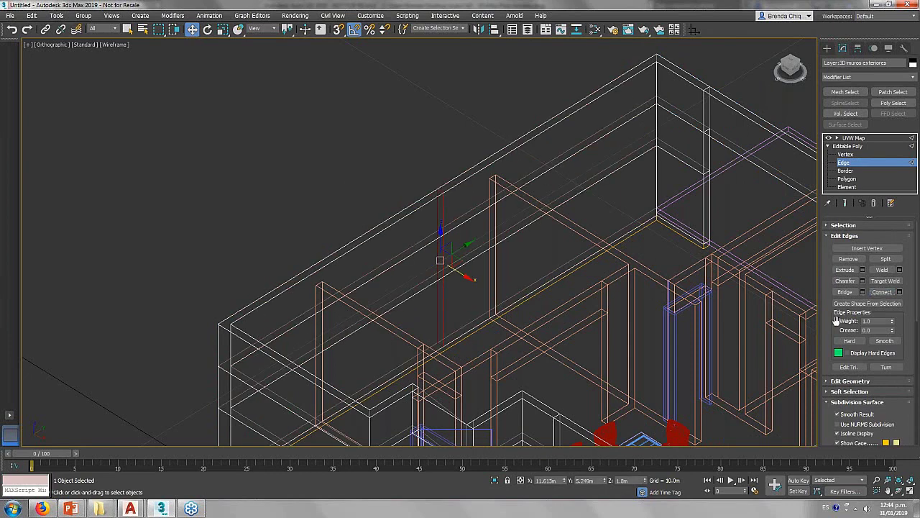
pyautogui.click(900, 293)
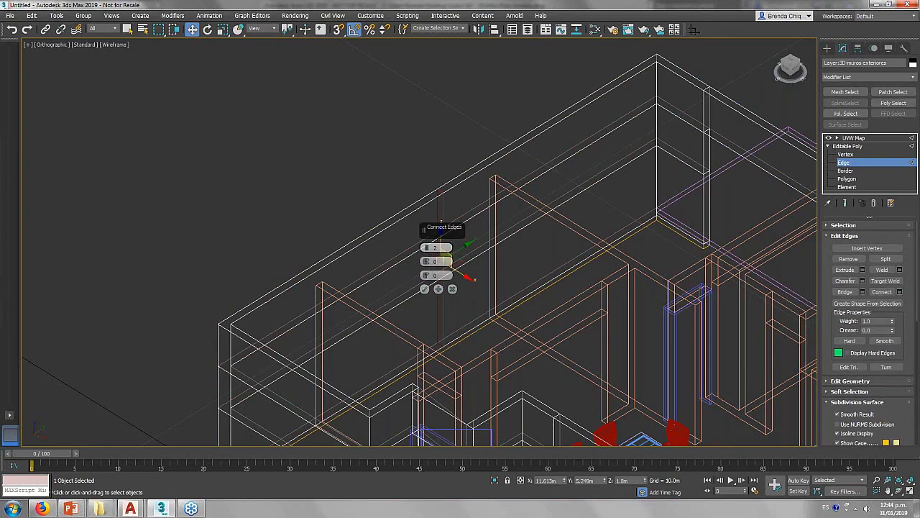
pyautogui.click(425, 290)
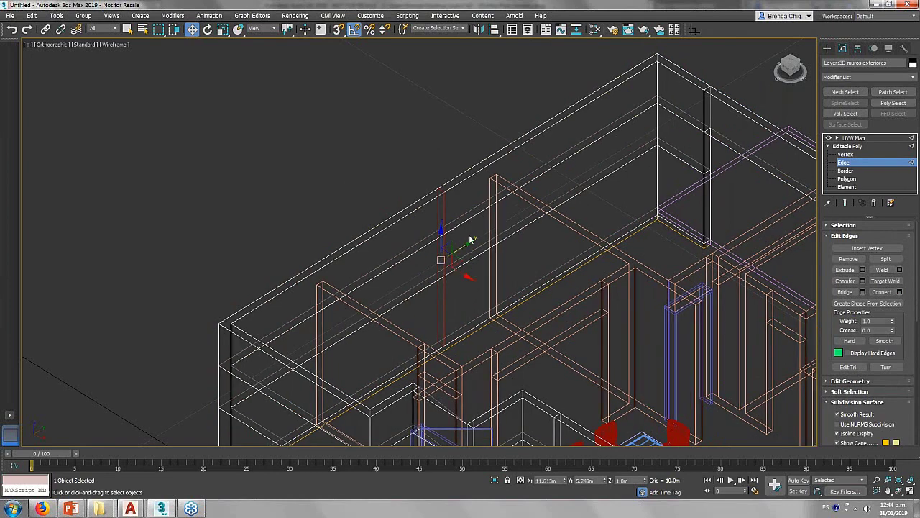
# In Top view at Vertex level, select the exterior wall-corner vertex.
pyautogui.press('t')
pyautogui.click(845, 153)
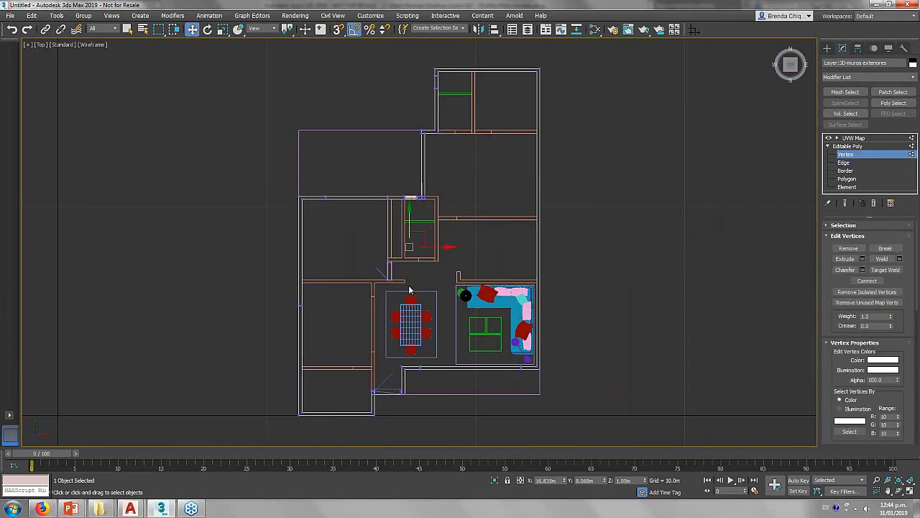
pyautogui.click(299, 304)
pyautogui.scroll(5, 297, 298)
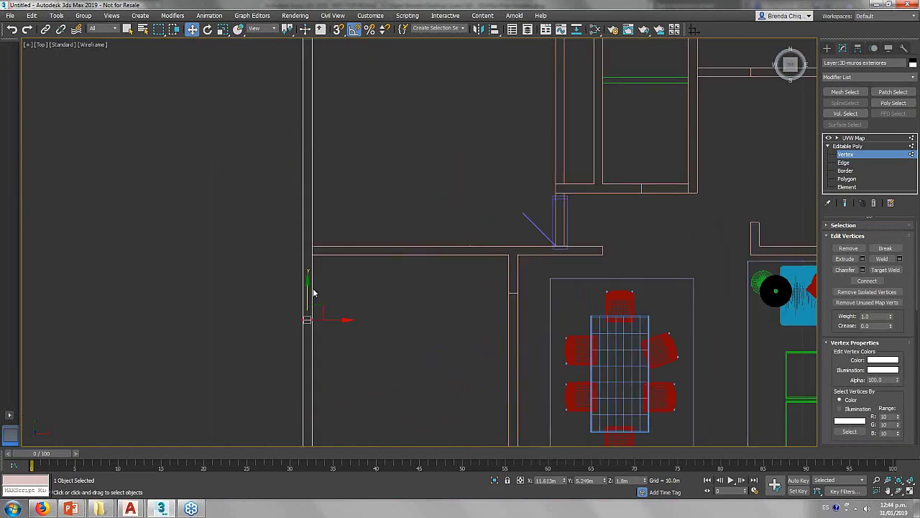
pyautogui.click(311, 252)
pyautogui.scroll(-5, 332, 225)
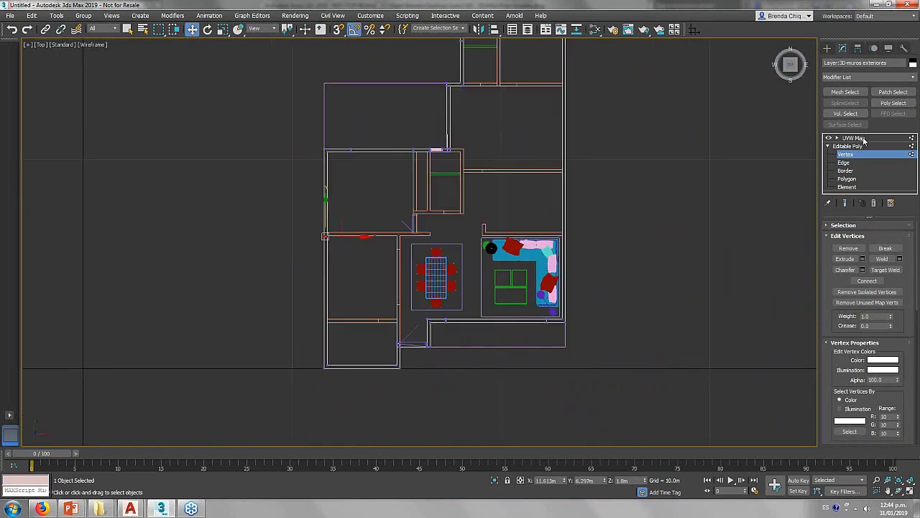
pyautogui.keyDown('alt'); pyautogui.moveTo(620, 207); pyautogui.dragTo(277, 259, button='middle'); pyautogui.keyUp('alt')
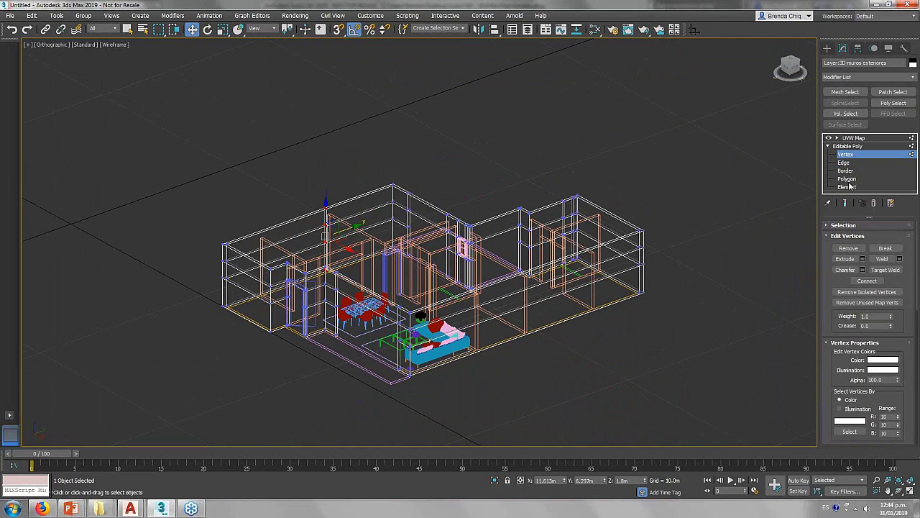
# Toggle between edge and vertex levels and wireframe/shaded display to inspect the wall.
pyautogui.click(845, 163)
pyautogui.press('F3')
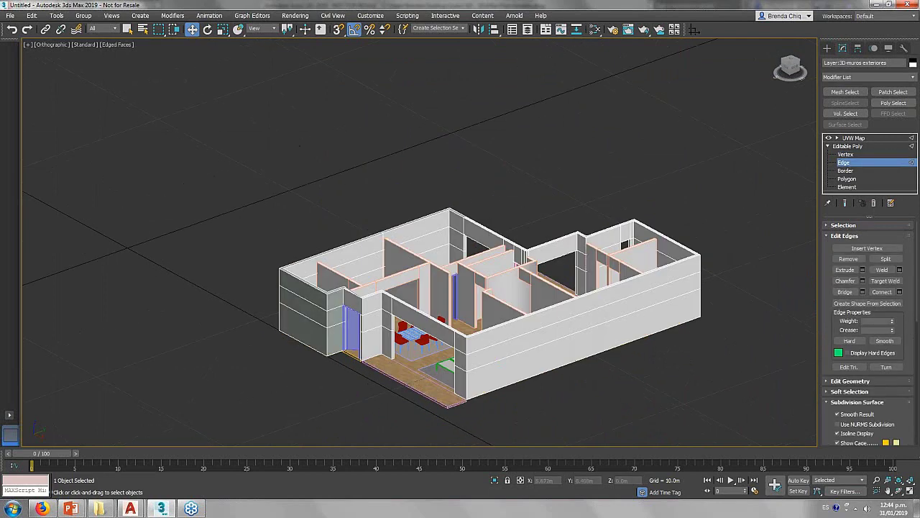
pyautogui.scroll(3, 364, 281)
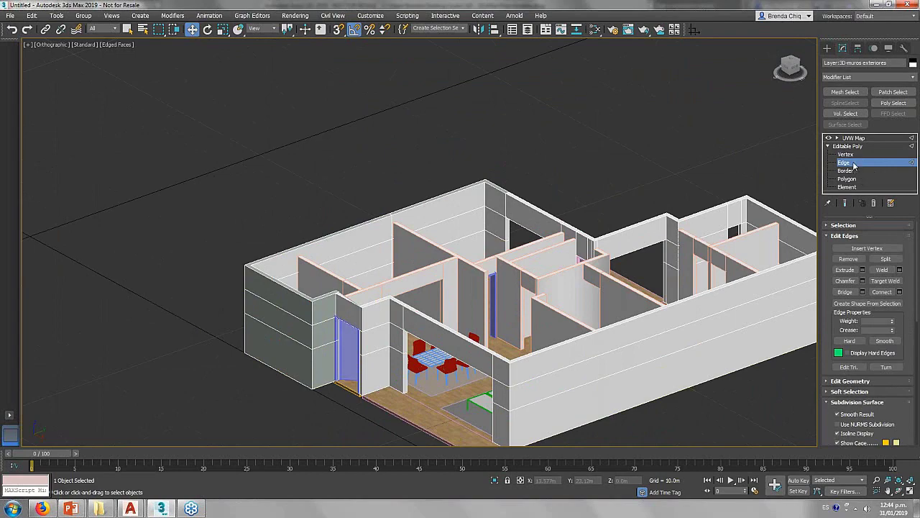
pyautogui.click(846, 155)
pyautogui.press('F3')
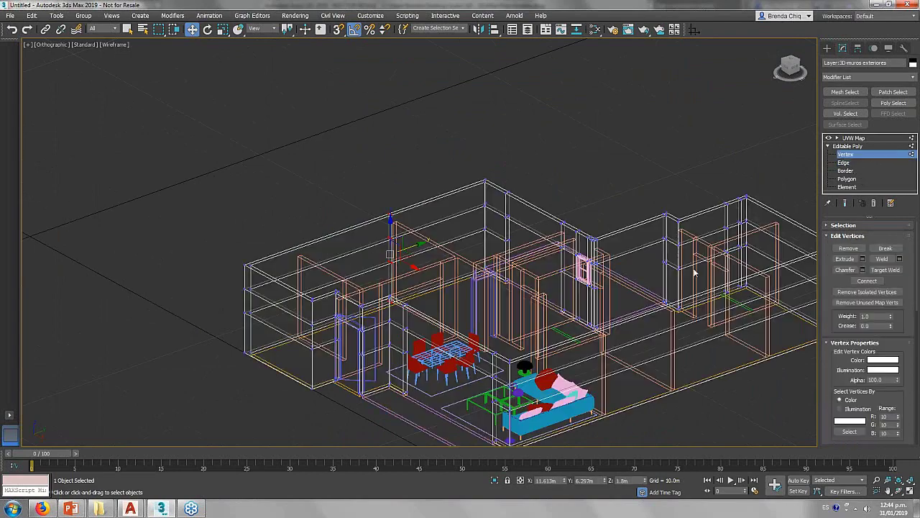
pyautogui.click(845, 162)
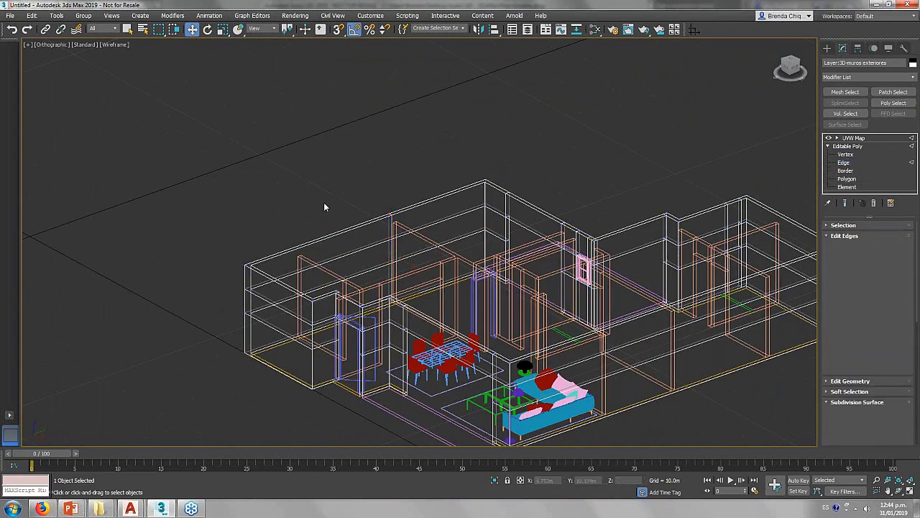
pyautogui.keyDown('alt'); pyautogui.moveTo(324, 207); pyautogui.dragTo(335, 294, button='middle'); pyautogui.keyUp('alt')
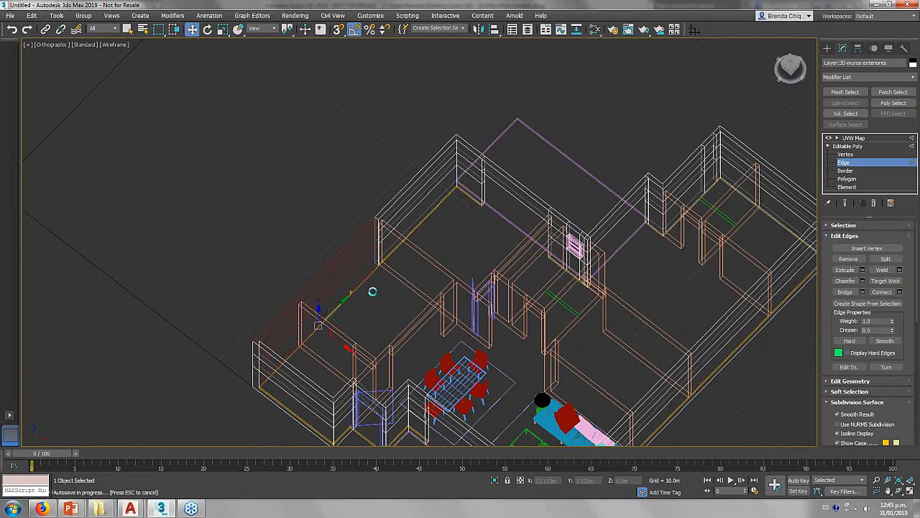
pyautogui.click(882, 292)
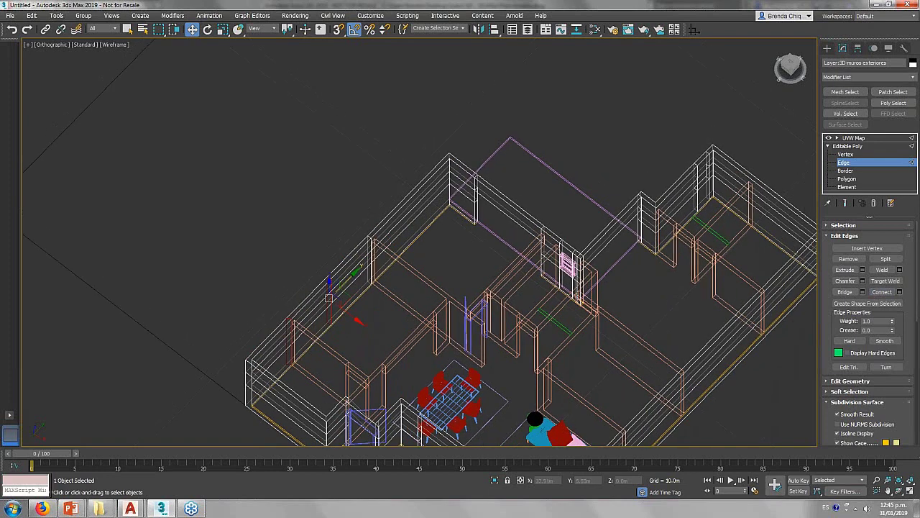
# Box-select the left wall-end vertex and move it along Y to align with the wall end.
pyautogui.press('t')
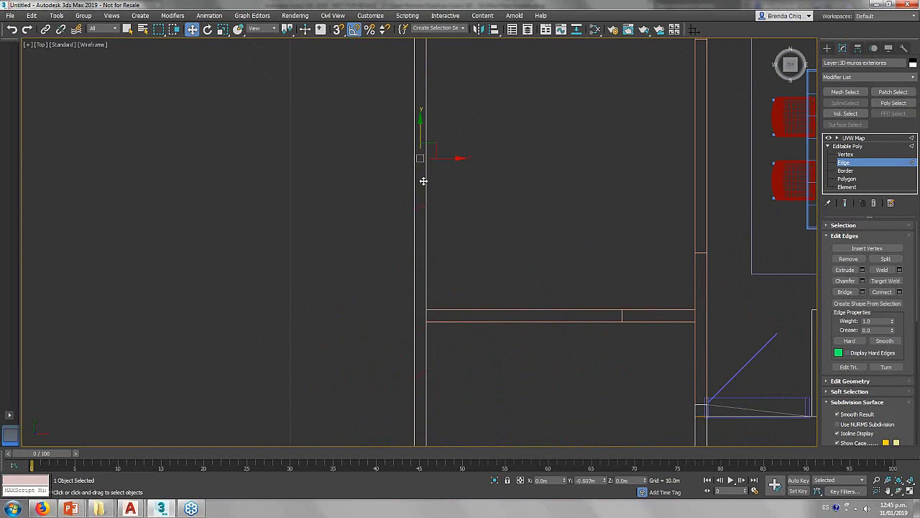
pyautogui.scroll(2, 400, 208)
pyautogui.scroll(3, 400, 208)
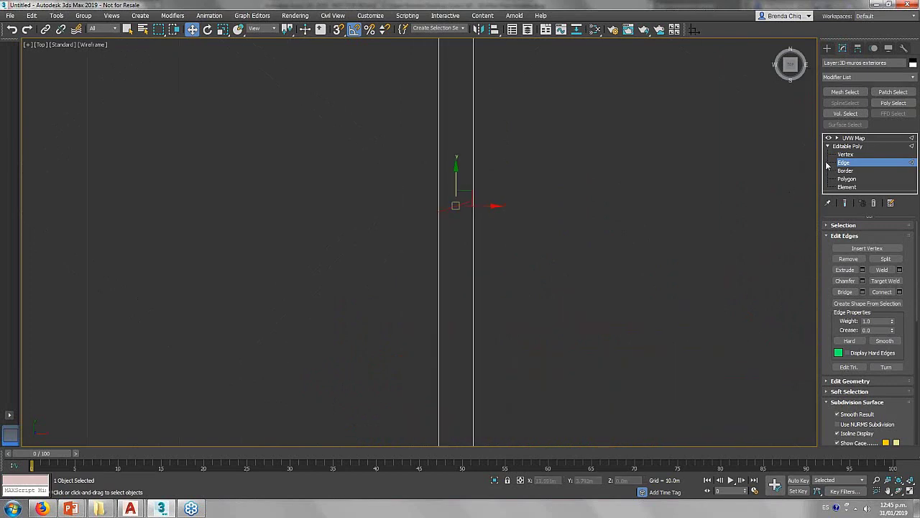
pyautogui.click(846, 154)
pyautogui.moveTo(445, 227); pyautogui.dragTo(390, 177)
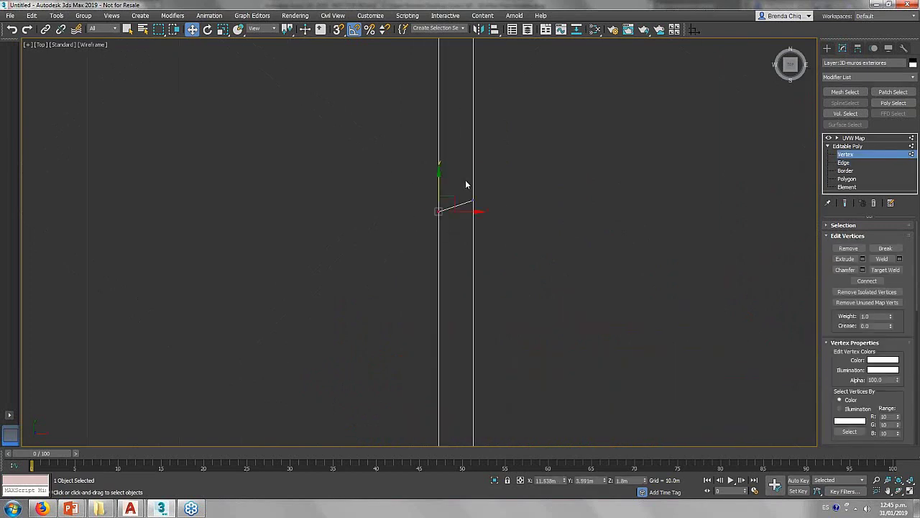
pyautogui.scroll(3, 468, 185)
pyautogui.moveTo(407, 211); pyautogui.dragTo(408, 188)
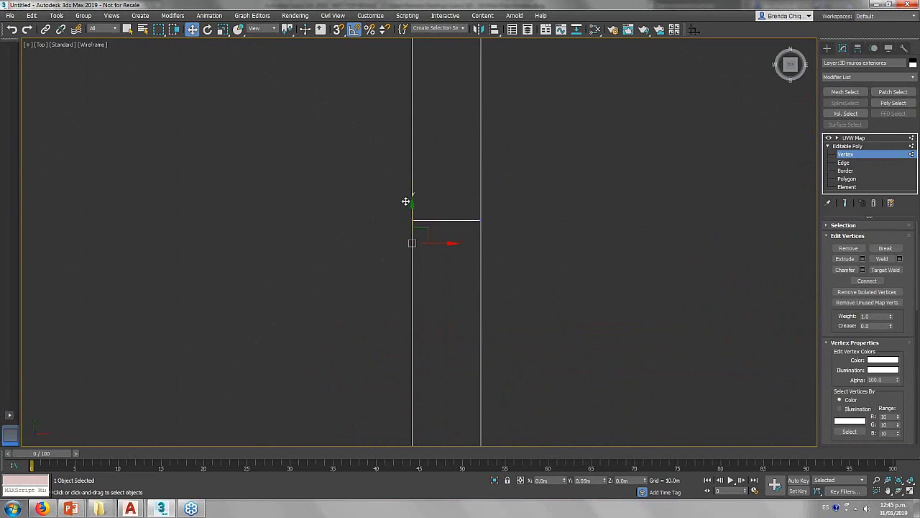
pyautogui.scroll(-3, 409, 237)
pyautogui.scroll(-3, 408, 242)
pyautogui.keyDown('alt'); pyautogui.moveTo(532, 287); pyautogui.dragTo(480, 242, button='middle'); pyautogui.keyUp('alt')
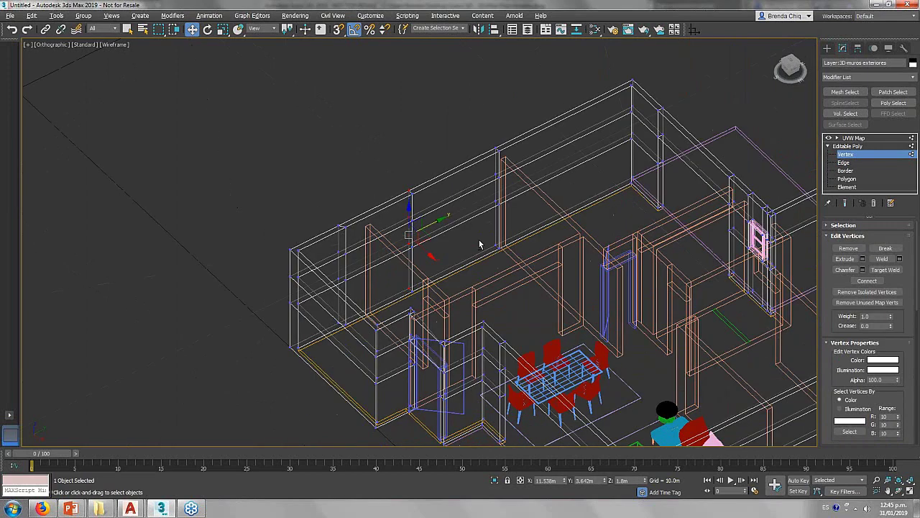
pyautogui.press('F3')
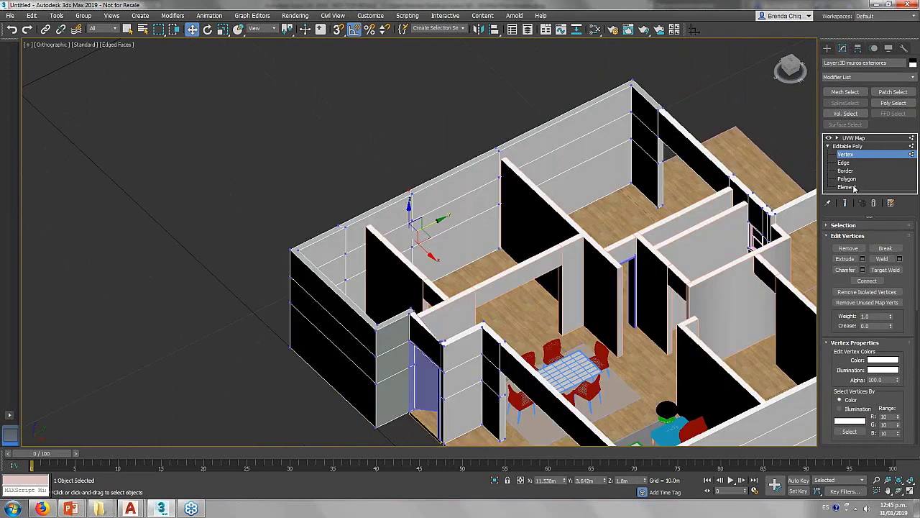
# In Polygon mode, Shift-clone one wall strip upward as a separate object, Object063.
pyautogui.click(854, 187)
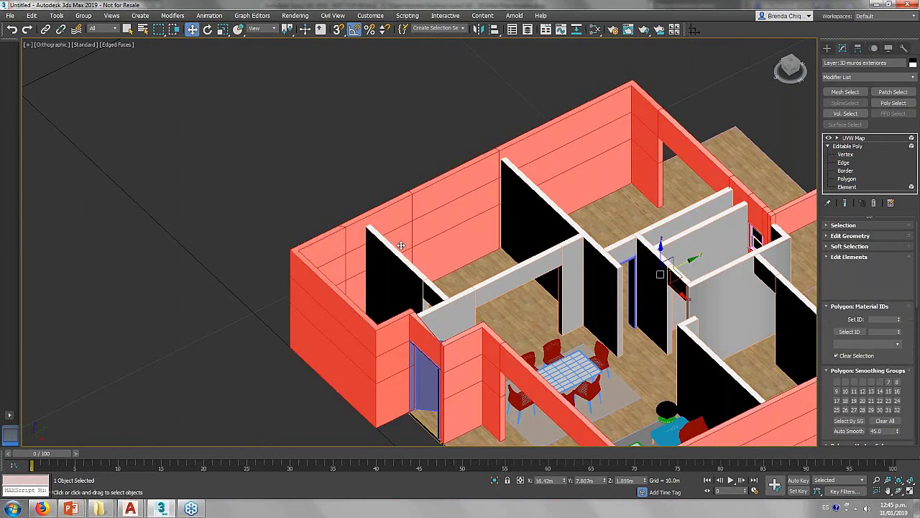
pyautogui.press('4')
pyautogui.click(452, 214)
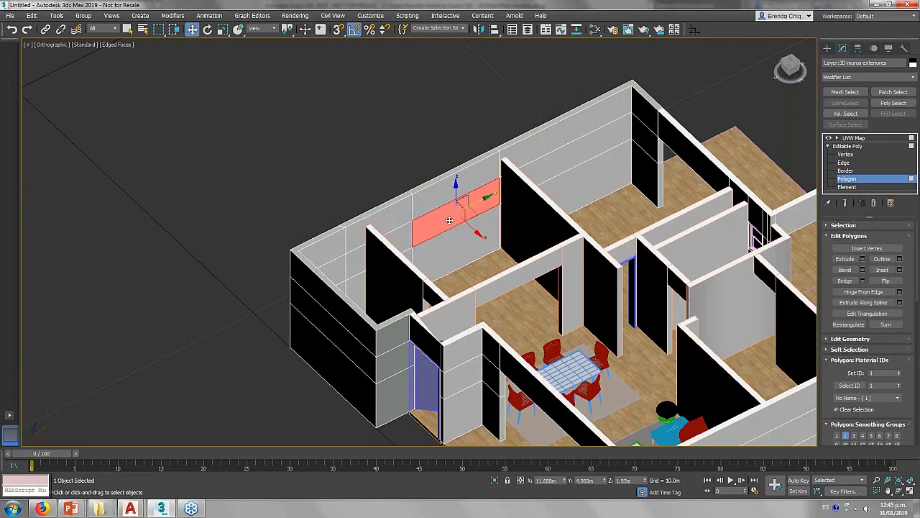
pyautogui.keyDown('alt'); pyautogui.moveTo(450, 219); pyautogui.dragTo(502, 290, button='middle'); pyautogui.keyUp('alt')
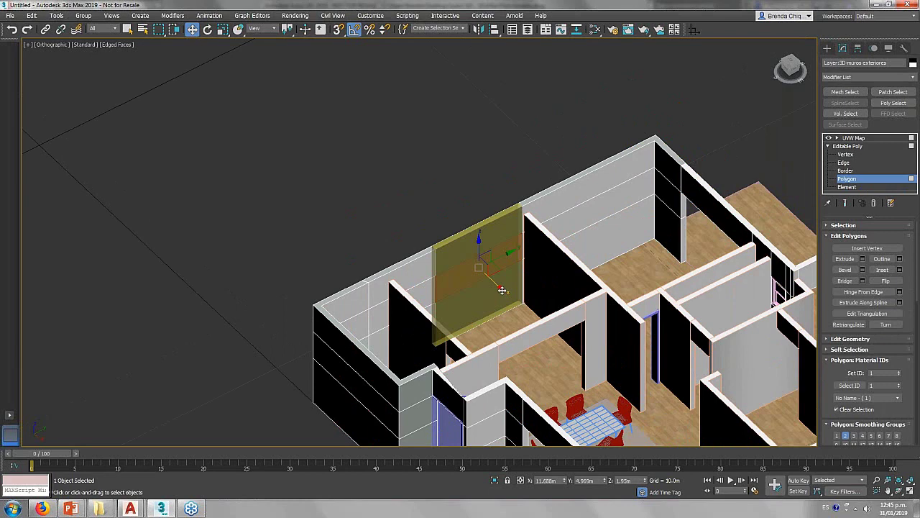
pyautogui.keyDown('shift'); pyautogui.moveTo(502, 290); pyautogui.dragTo(440, 234); pyautogui.keyUp('shift')
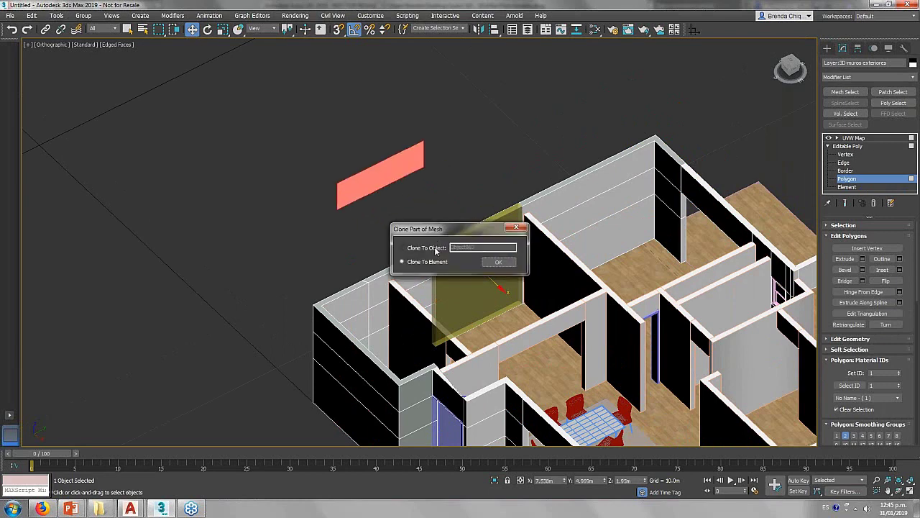
pyautogui.click(436, 249)
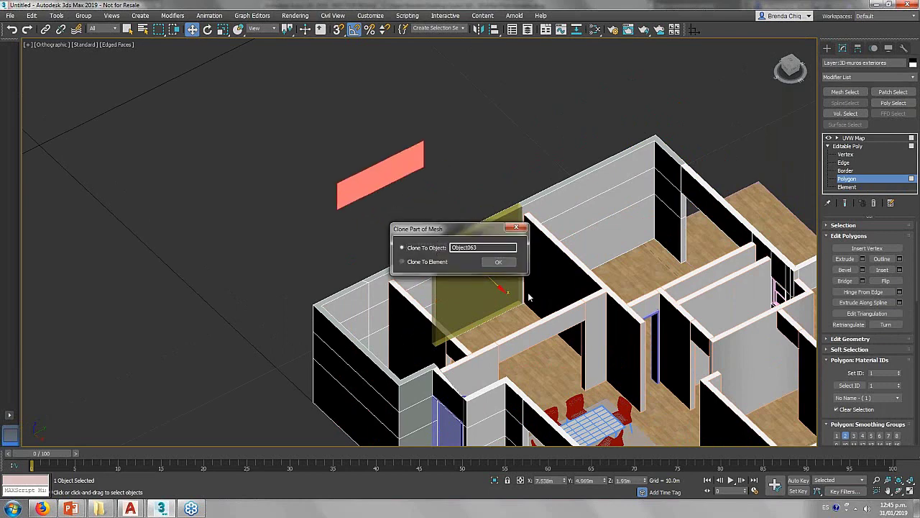
pyautogui.click(498, 262)
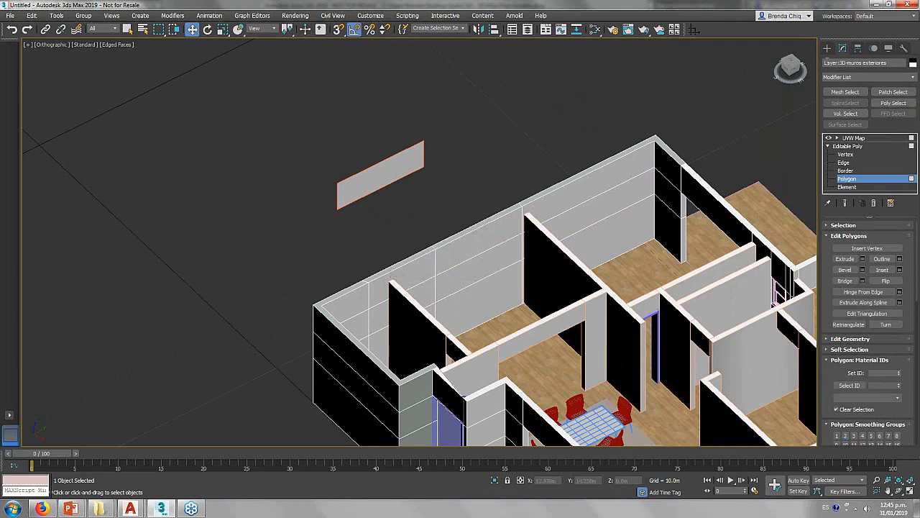
# Add a Shell modifier to Object063 to thicken it into a solid panel.
pyautogui.click(827, 47)
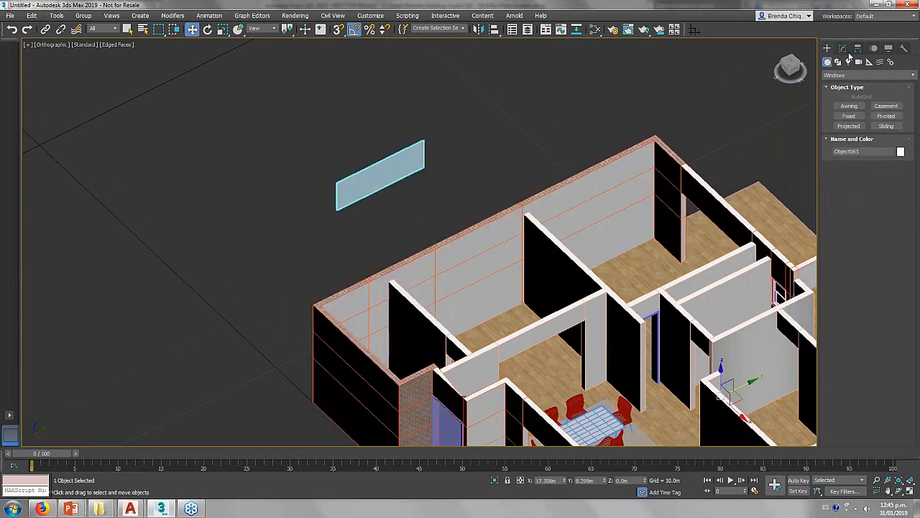
pyautogui.click(842, 48)
pyautogui.click(856, 78)
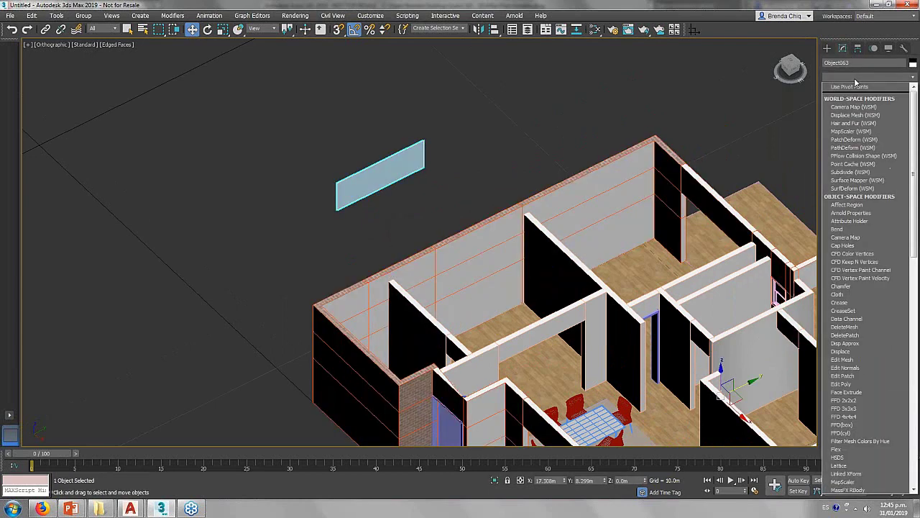
pyautogui.write('sh')
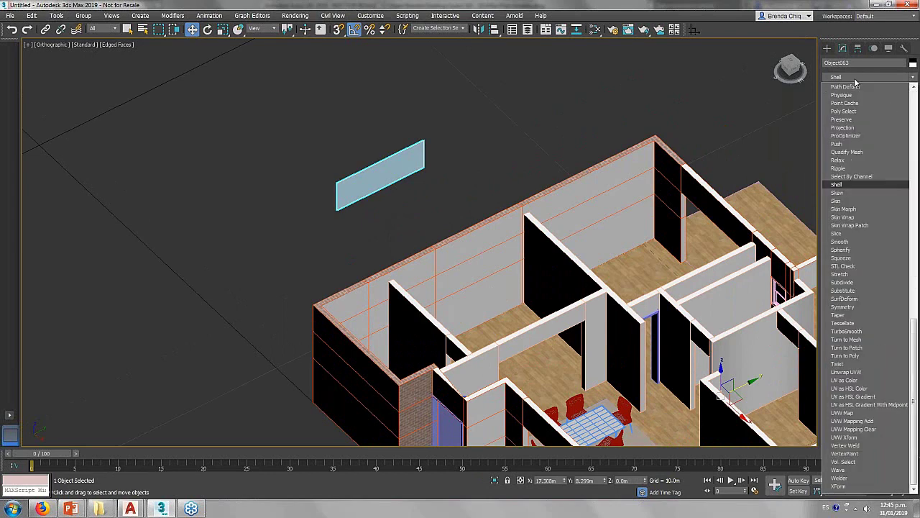
pyautogui.press('Return')
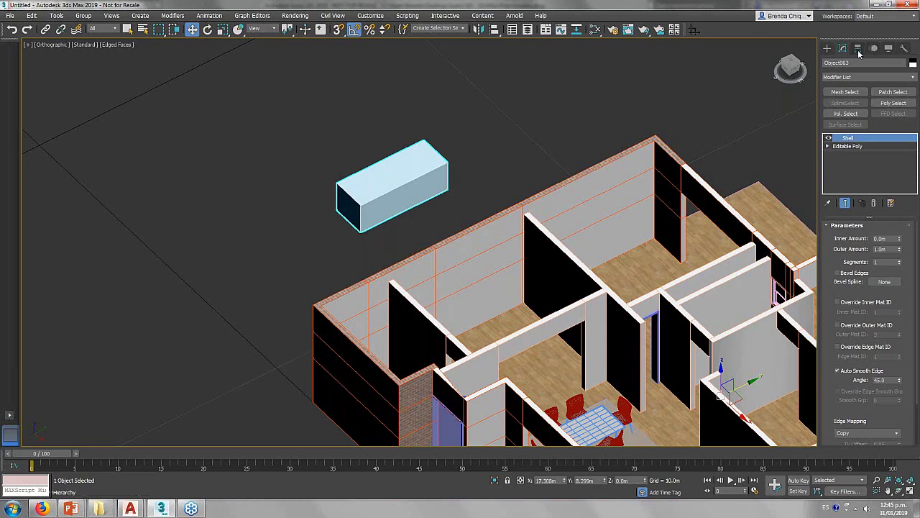
# Adjust the box's pivot, then move the box down into the top of the wall.
pyautogui.click(858, 48)
pyautogui.click(881, 116)
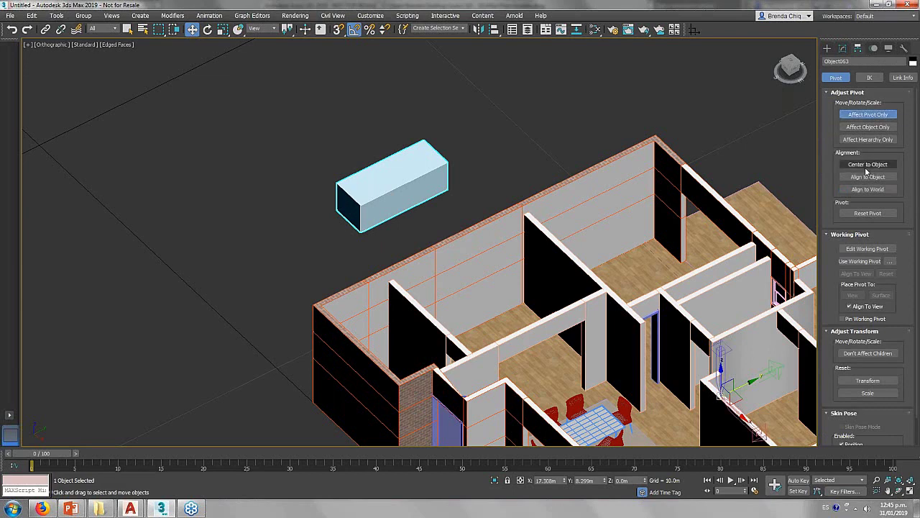
pyautogui.click(827, 49)
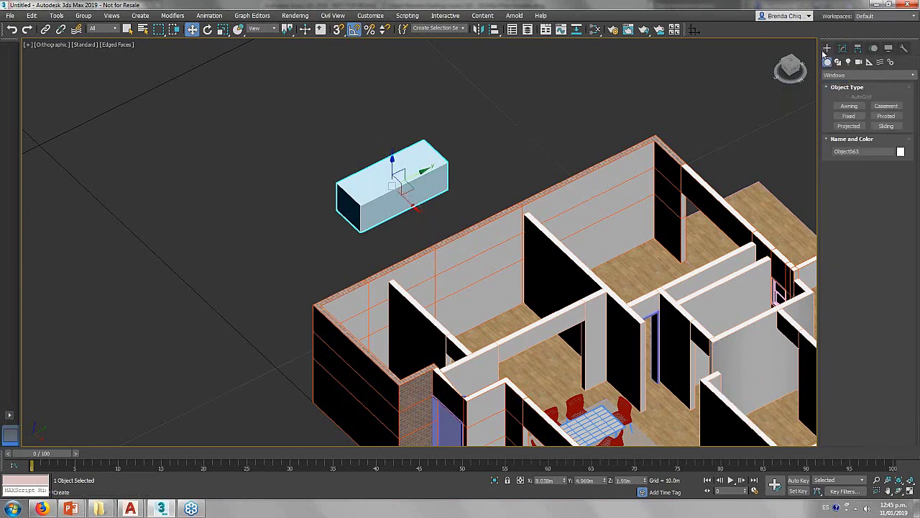
pyautogui.moveTo(420, 212); pyautogui.dragTo(518, 294)
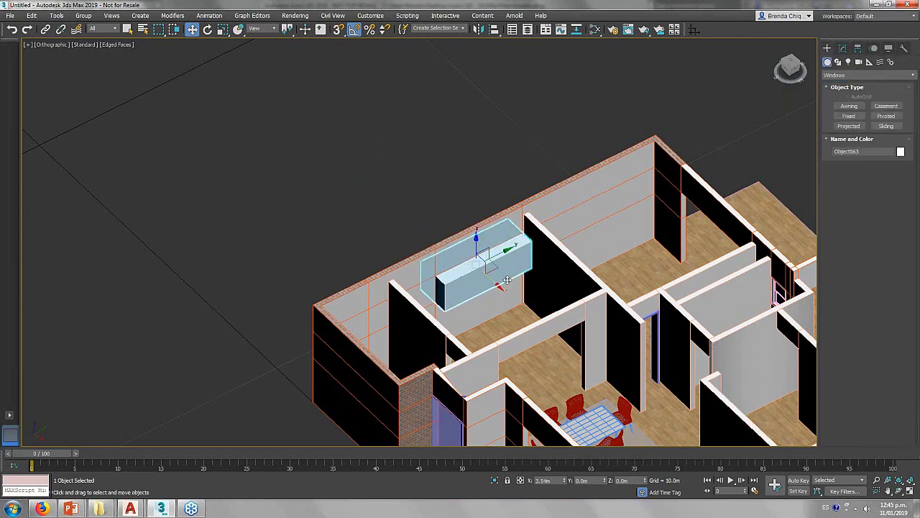
# Subtract the box from the exterior walls with a Compound Objects ProBoolean to cut the window opening.
pyautogui.click(540, 214)
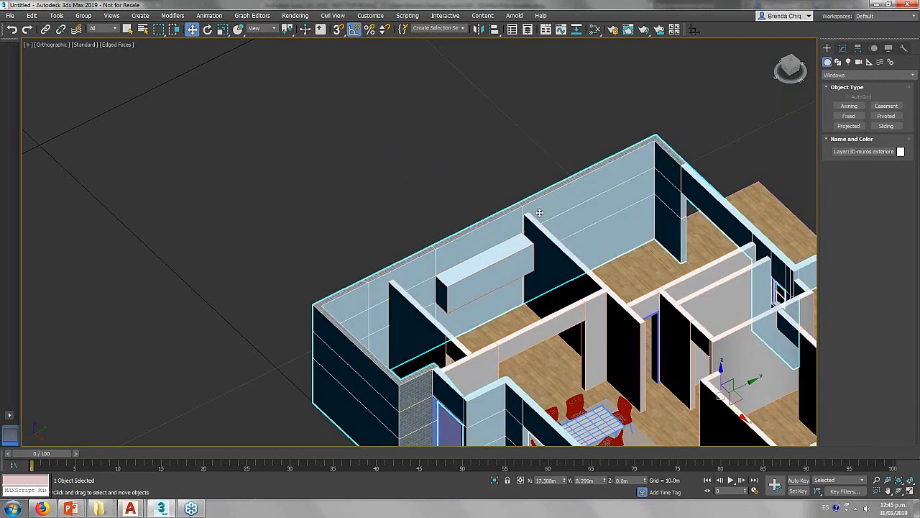
pyautogui.scroll(1, 496, 227)
pyautogui.scroll(3, 481, 236)
pyautogui.rightClick(478, 243)
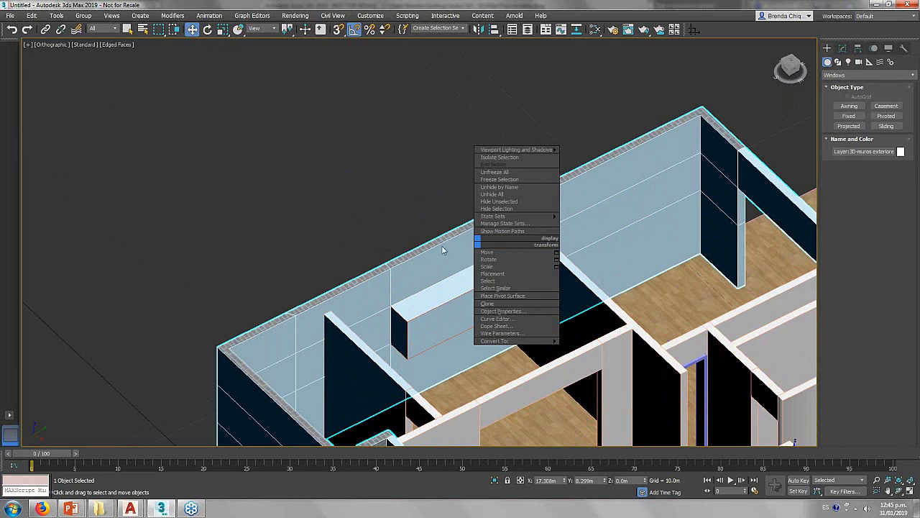
pyautogui.click(843, 49)
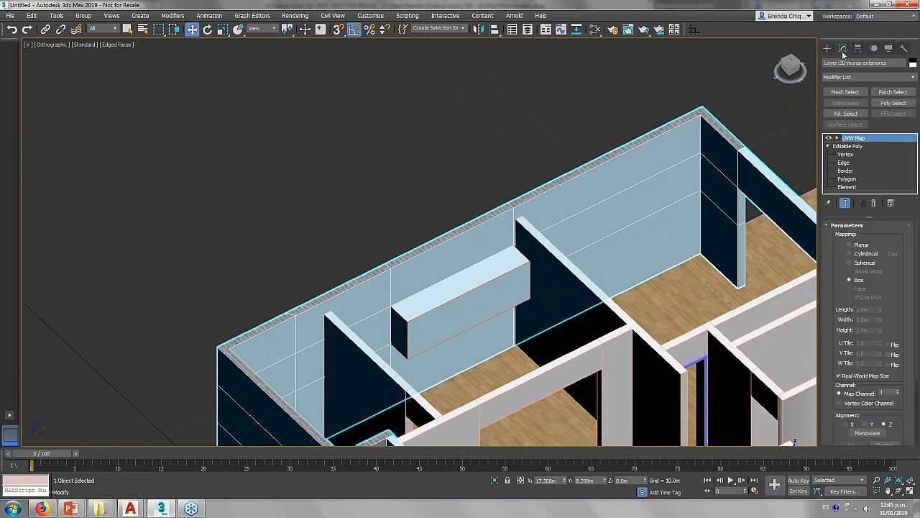
pyautogui.click(826, 49)
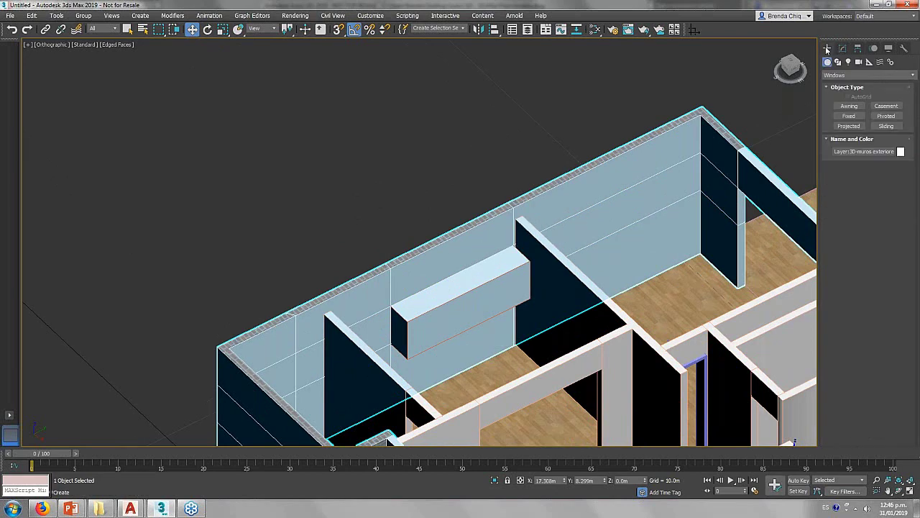
pyautogui.click(840, 76)
pyautogui.click(845, 102)
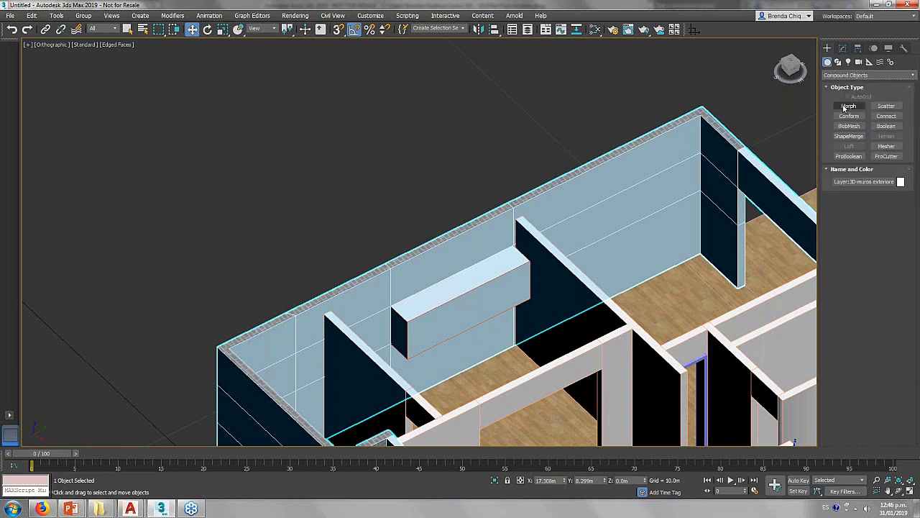
pyautogui.click(864, 158)
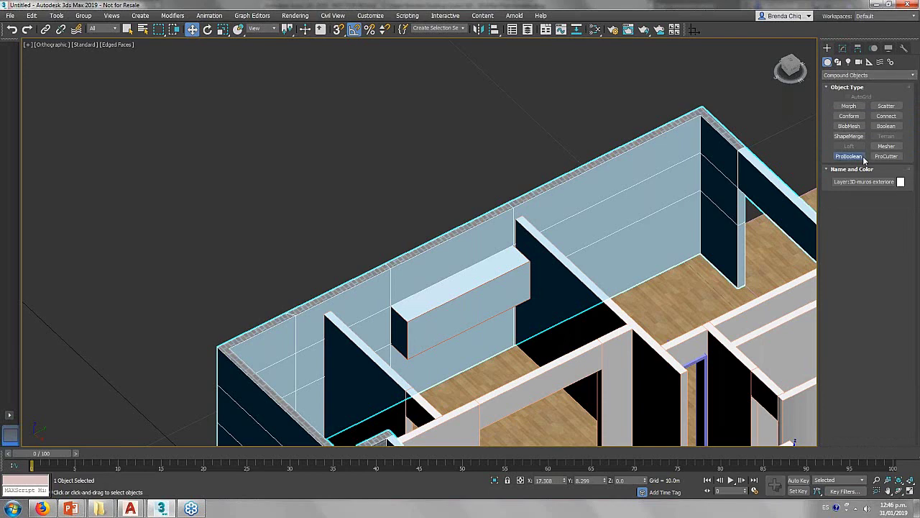
pyautogui.click(866, 208)
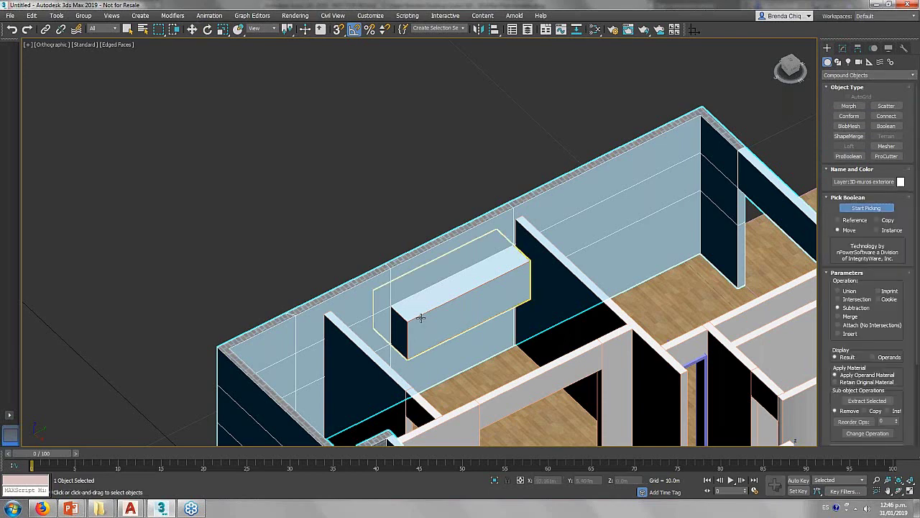
pyautogui.click(420, 317)
# Deselect the building and orbit, zoom and pan around to inspect the new window opening.
pyautogui.scroll(-3, 421, 241)
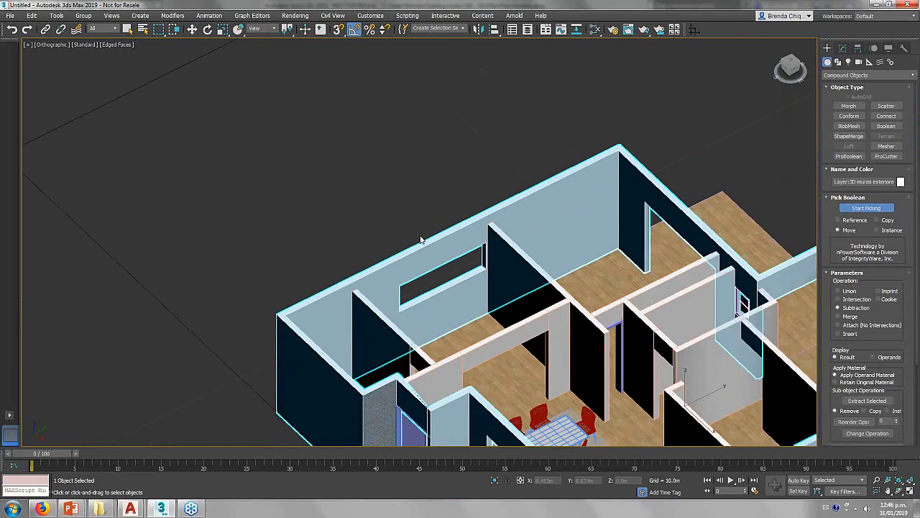
pyautogui.scroll(-3, 420, 241)
pyautogui.press('w')
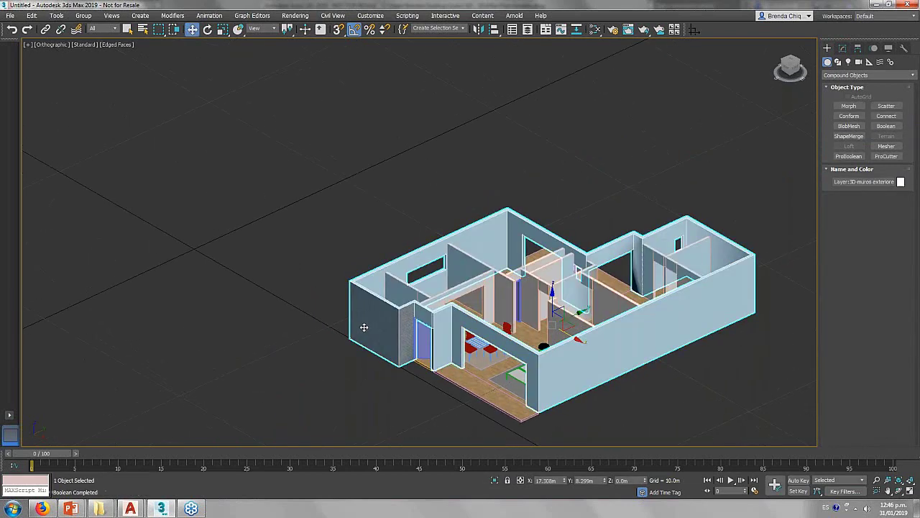
pyautogui.click(384, 214)
pyautogui.scroll(2, 536, 345)
pyautogui.scroll(3, 536, 345)
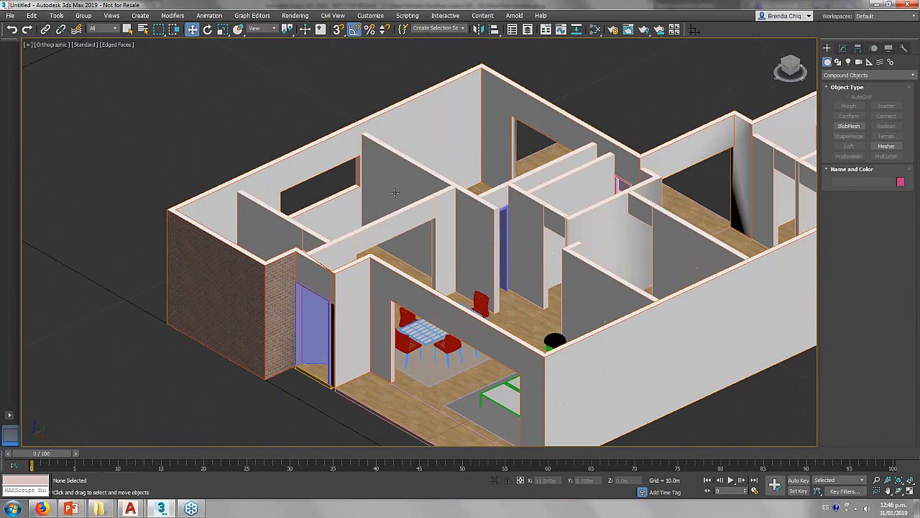
pyautogui.scroll(2, 536, 345)
pyautogui.keyDown('alt'); pyautogui.moveTo(295, 305); pyautogui.dragTo(303, 308, button='middle'); pyautogui.keyUp('alt')
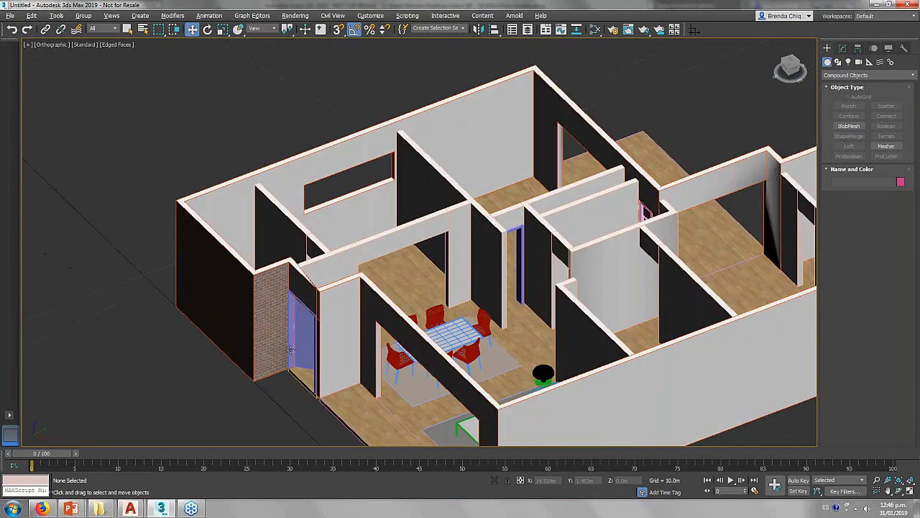
pyautogui.scroll(-2, 625, 274)
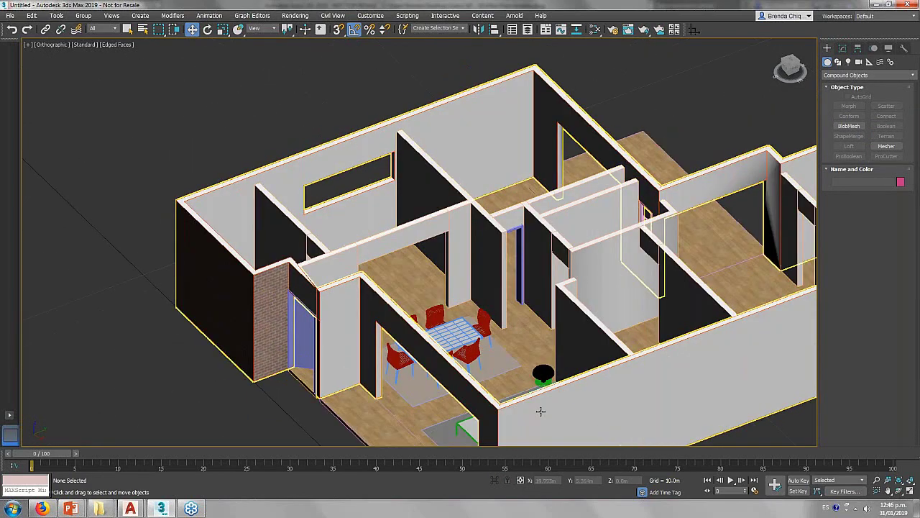
pyautogui.scroll(-2, 540, 410)
pyautogui.keyDown('alt'); pyautogui.moveTo(471, 329); pyautogui.dragTo(453, 360, button='middle'); pyautogui.keyUp('alt')
pyautogui.scroll(-2, 433, 404)
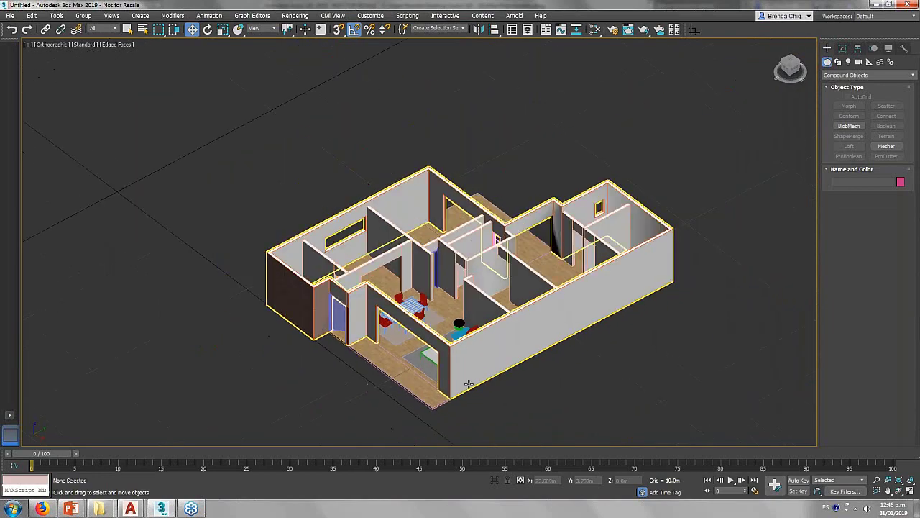
pyautogui.scroll(3, 433, 404)
pyautogui.scroll(-1, 417, 377)
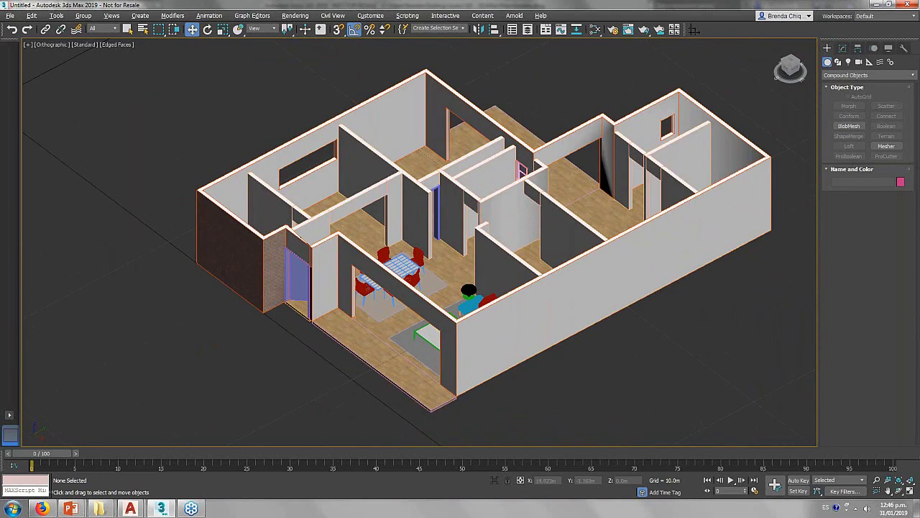
pyautogui.keyDown('alt'); pyautogui.moveTo(354, 277); pyautogui.dragTo(347, 330, button='middle'); pyautogui.keyUp('alt')
pyautogui.scroll(4, 347, 330)
pyautogui.moveTo(225, 319); pyautogui.dragTo(410, 335, button='middle')
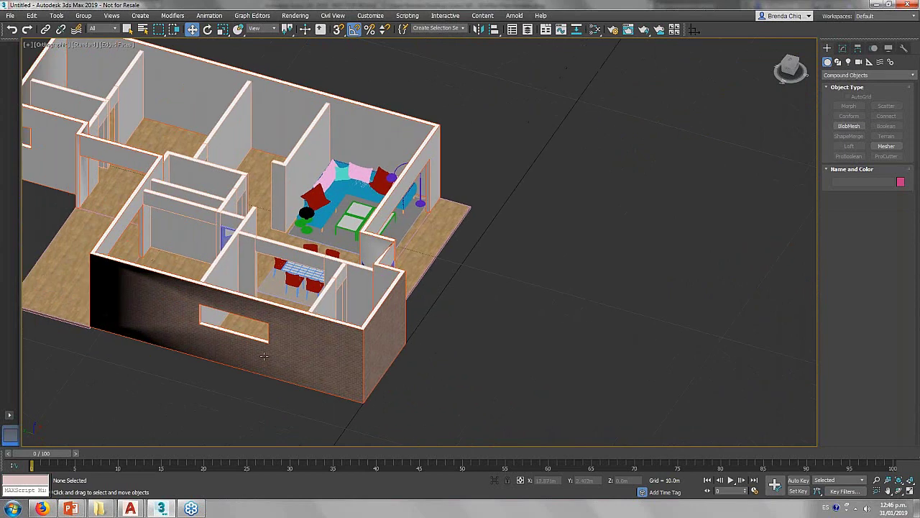
# Convert the walls to an Editable Poly and deselect them.
pyautogui.rightClick(175, 339)
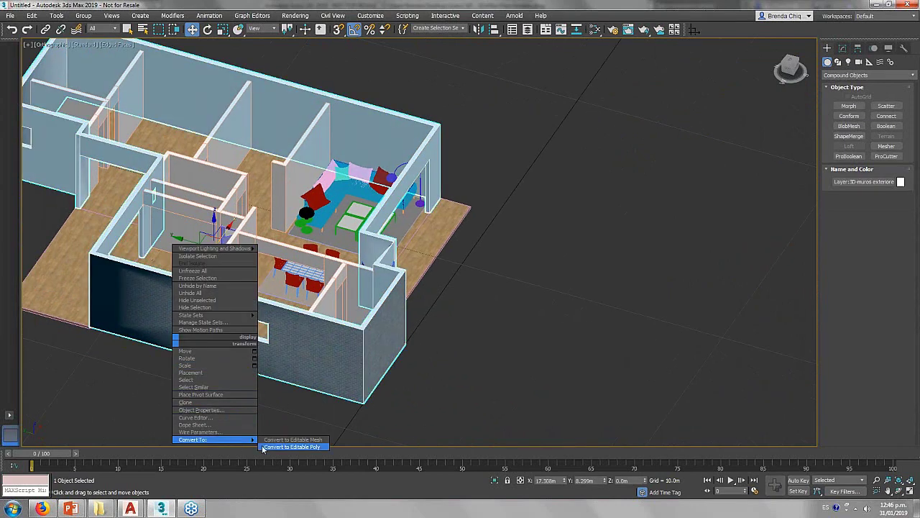
pyautogui.click(278, 447)
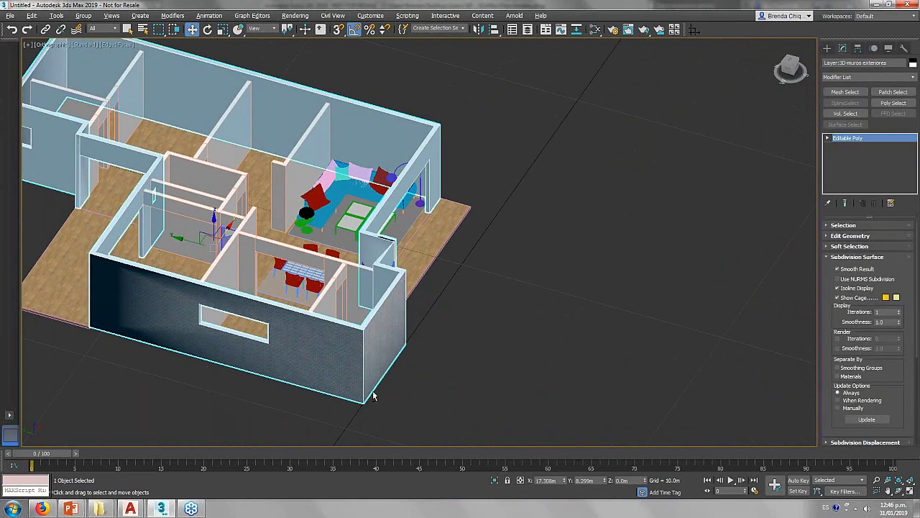
pyautogui.moveTo(373, 396)
pyautogui.keyDown('alt'); pyautogui.mouseDown(button='middle')
pyautogui.moveTo(340, 405)
pyautogui.moveTo(269, 393)
pyautogui.moveTo(421, 359)
pyautogui.mouseUp(button='middle'); pyautogui.keyUp('alt')
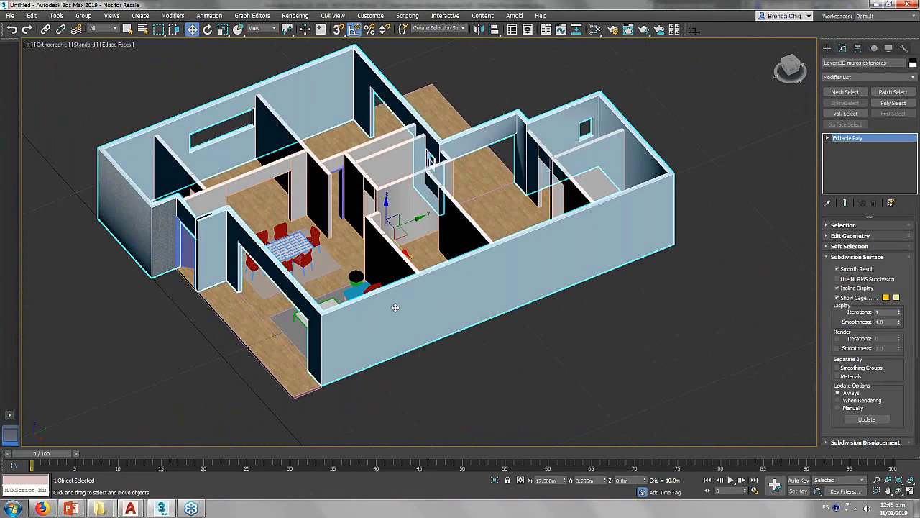
pyautogui.click(588, 318)
# Orbit the house to see inside the rooms, then bring the PowerPoint slide show to the front.
pyautogui.keyDown('alt'); pyautogui.moveTo(588, 317); pyautogui.dragTo(546, 348, button='middle'); pyautogui.keyUp('alt')
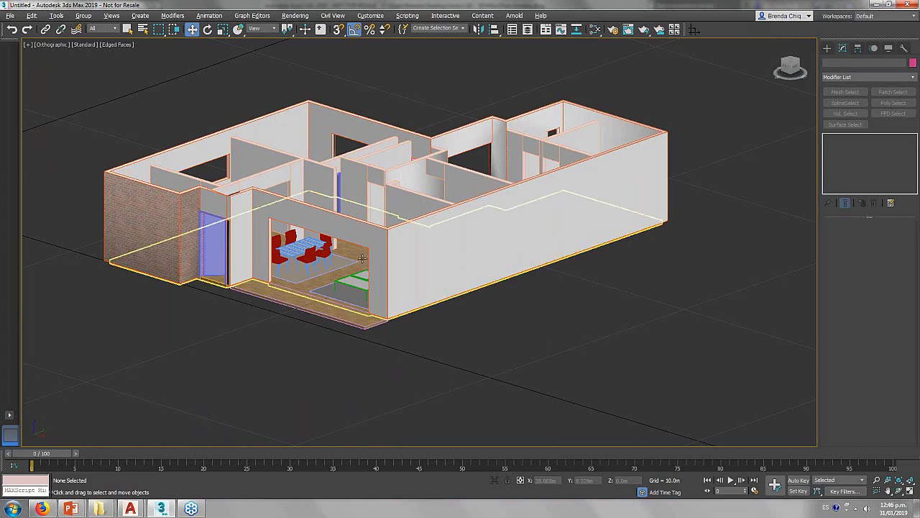
pyautogui.keyDown('alt'); pyautogui.moveTo(363, 258); pyautogui.dragTo(133, 495, button='middle'); pyautogui.keyUp('alt')
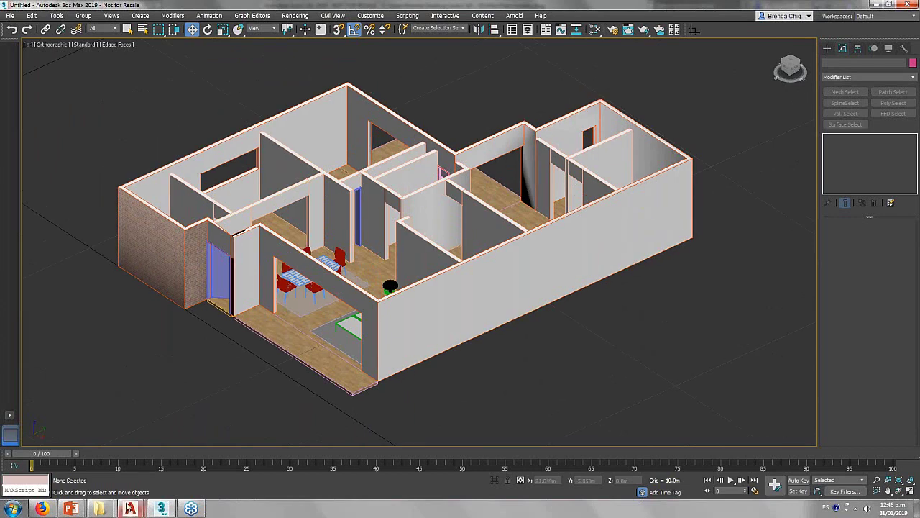
pyautogui.click(76, 510)
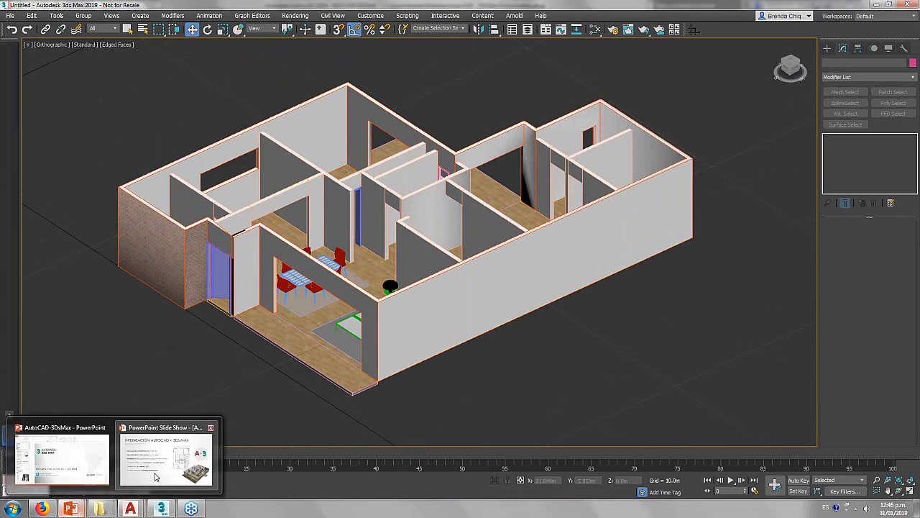
pyautogui.click(155, 476)
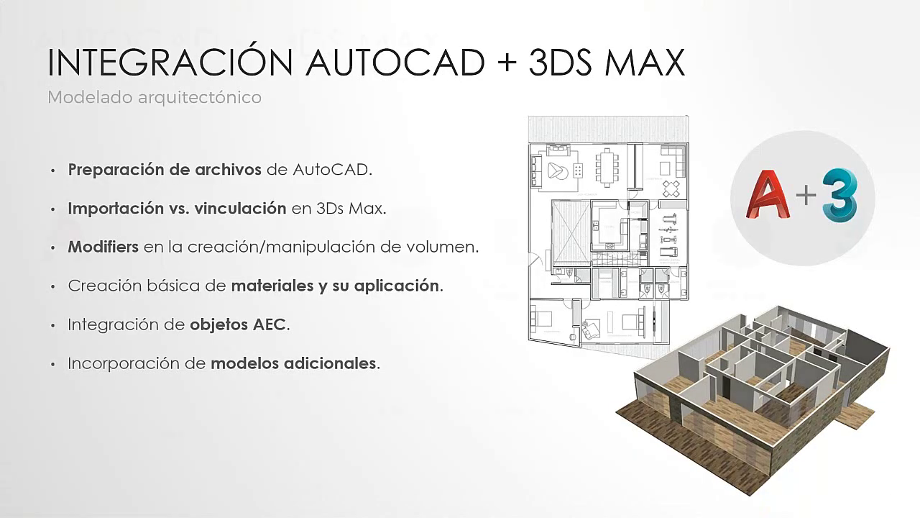
# Advance to the 'AUTOCAD → 3DS MAX' slide listing the six modelling steps.
pyautogui.press('Right')
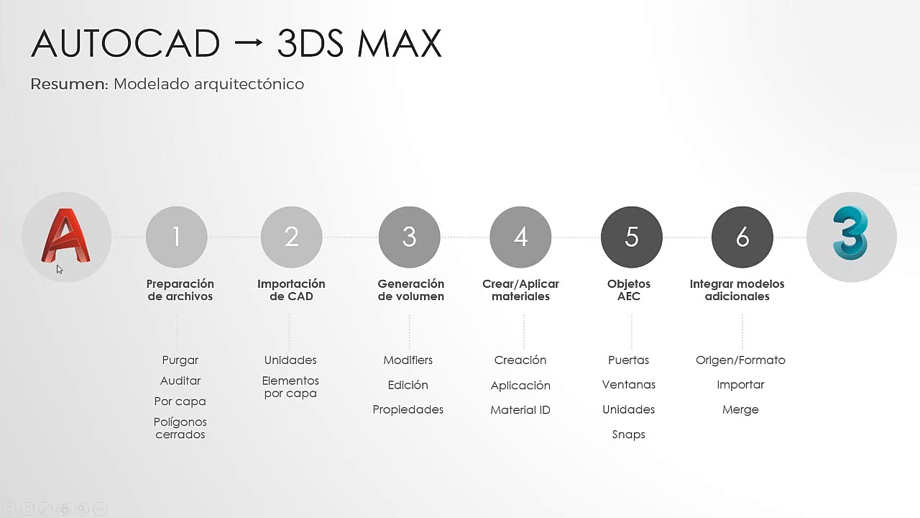
# Advance to the closing '¿Preguntas?' slide with the Autodesk 3ds Max logo.
pyautogui.click(307, 314)
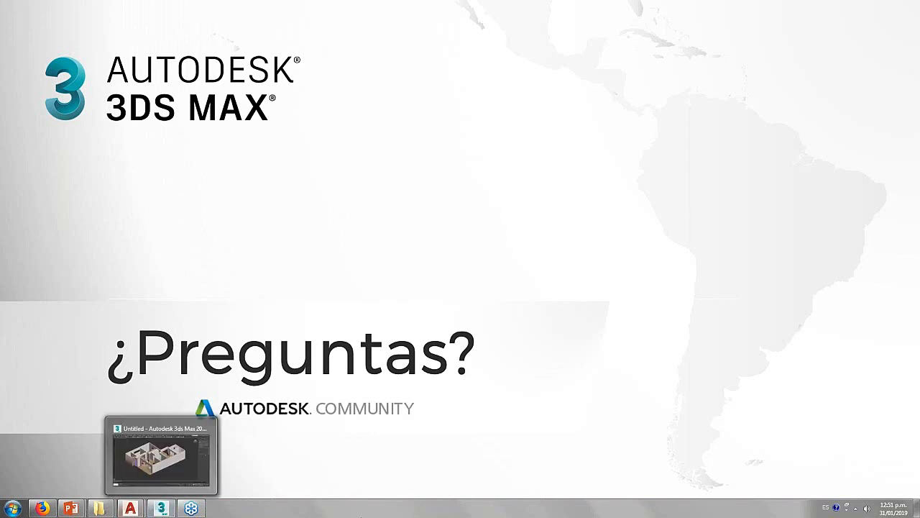
# Switch back to 3ds Max and zoom out and orbit around the furnished house model.
pyautogui.click(161, 508)
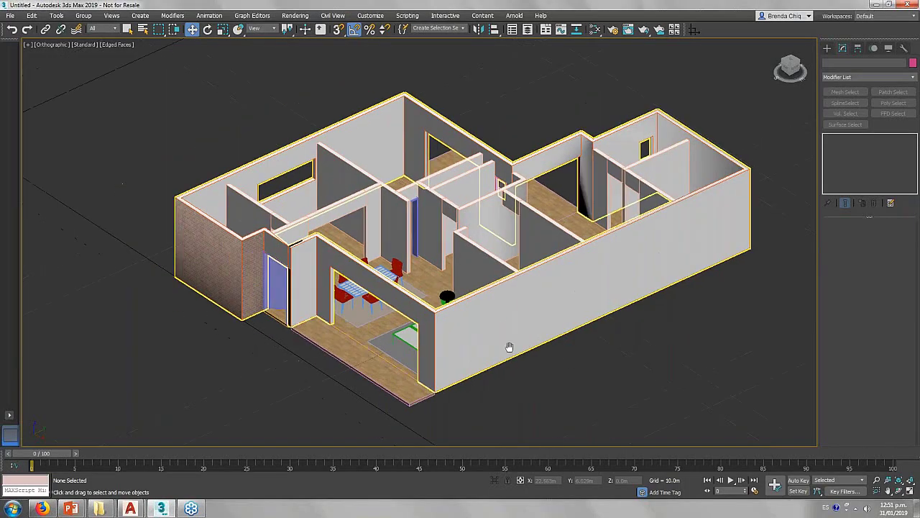
pyautogui.scroll(-3, 509, 347)
pyautogui.keyDown('alt'); pyautogui.moveTo(472, 384); pyautogui.dragTo(455, 373, button='middle'); pyautogui.keyUp('alt')
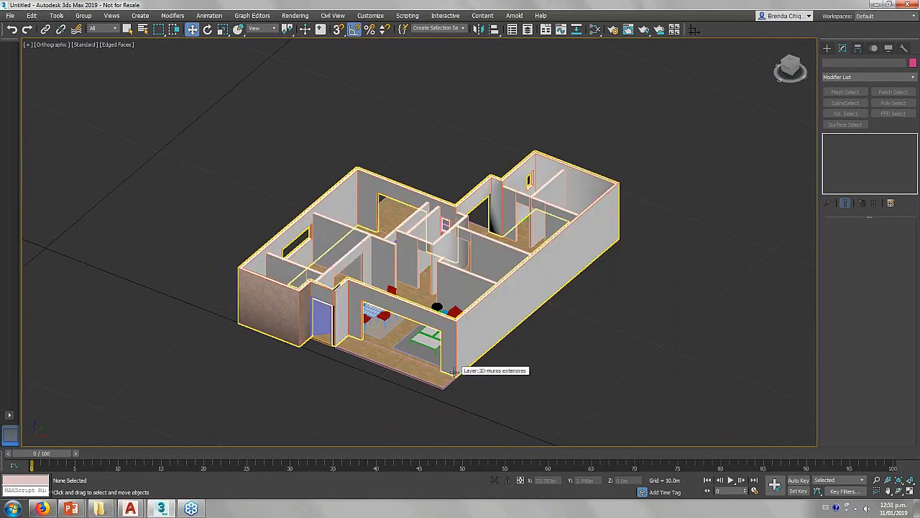
pyautogui.moveTo(454, 372)
pyautogui.keyDown('alt'); pyautogui.mouseDown(button='middle')
pyautogui.moveTo(511, 396)
pyautogui.moveTo(513, 256)
pyautogui.moveTo(498, 253)
pyautogui.moveTo(483, 275)
pyautogui.mouseUp(button='middle'); pyautogui.keyUp('alt')
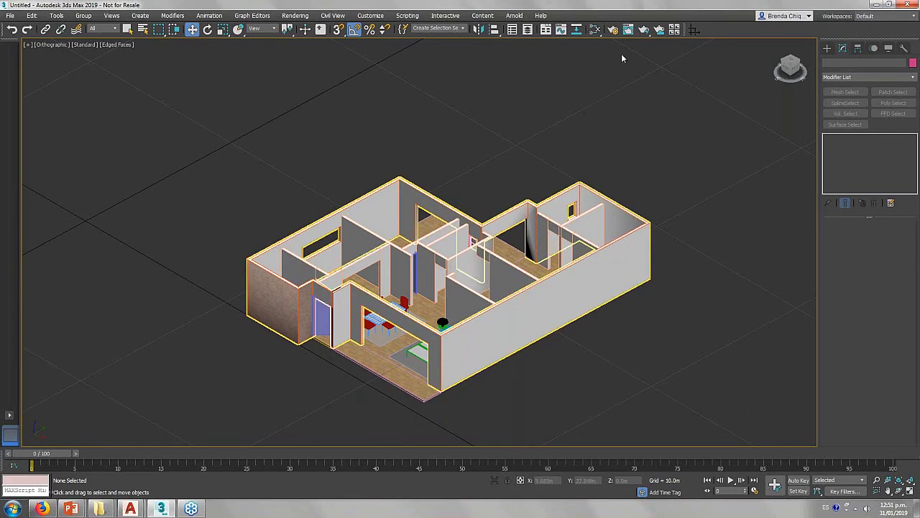
pyautogui.click(614, 31)
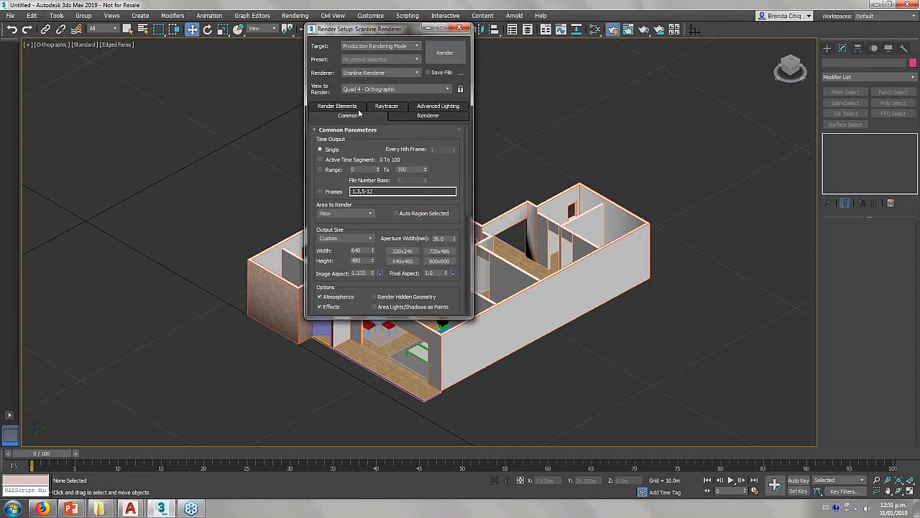
pyautogui.click(425, 117)
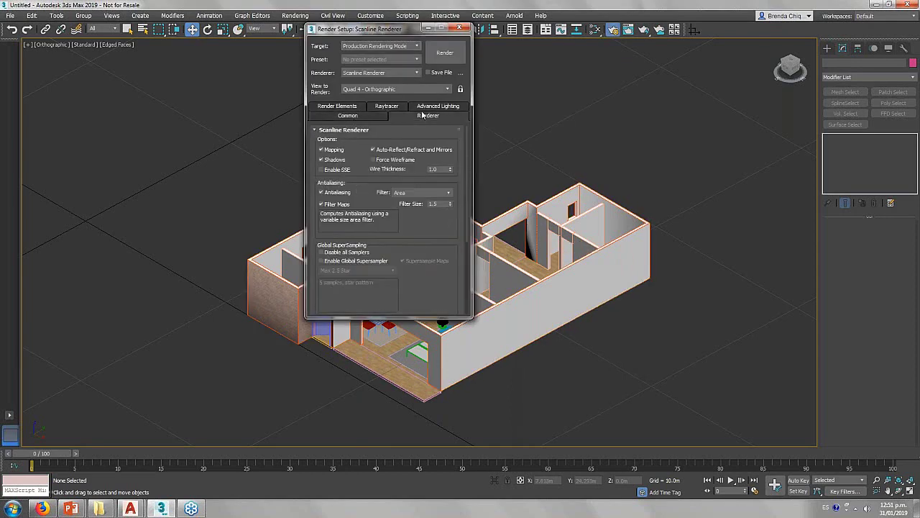
pyautogui.click(354, 106)
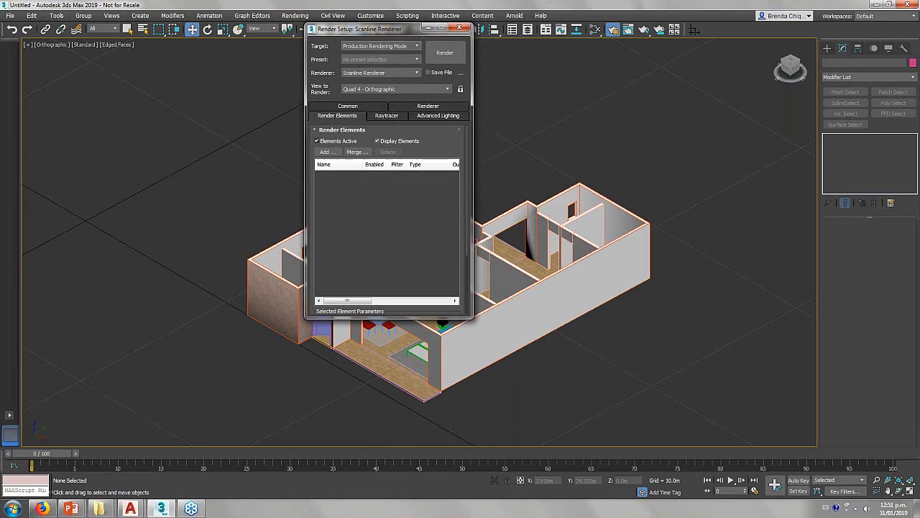
pyautogui.click(394, 115)
pyautogui.click(425, 109)
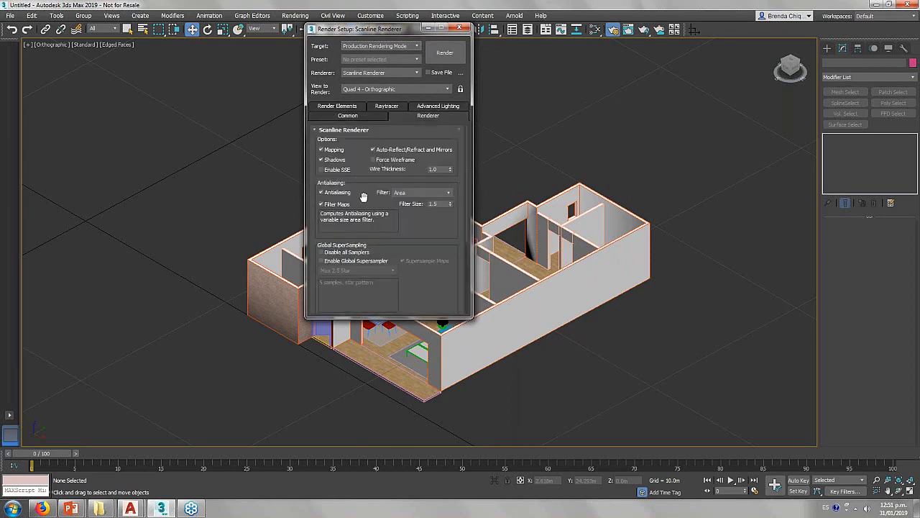
pyautogui.moveTo(363, 197); pyautogui.dragTo(380, 69)
pyautogui.scroll(5, 388, 216)
pyautogui.press('F10')
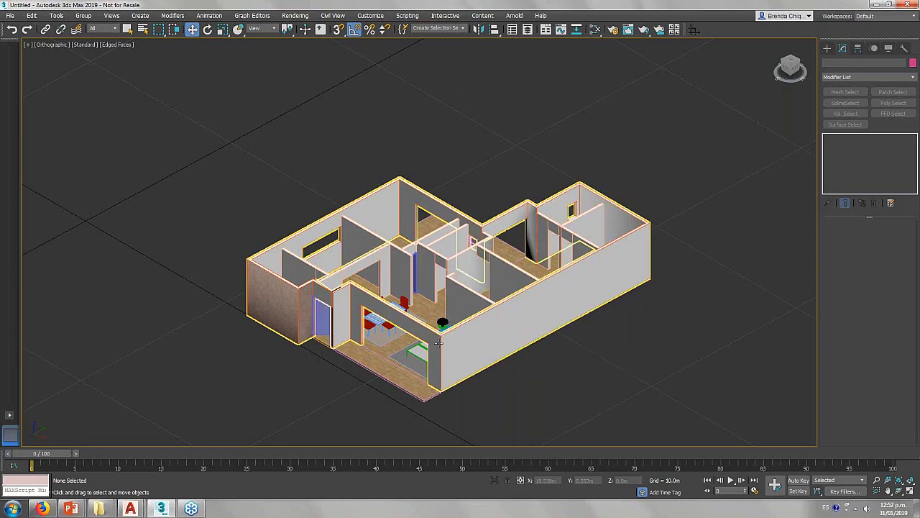
pyautogui.moveTo(461, 92); pyautogui.dragTo(459, 54, button='middle')
pyautogui.keyDown('alt'); pyautogui.moveTo(338, 388); pyautogui.dragTo(354, 363, button='middle'); pyautogui.keyUp('alt')
pyautogui.scroll(3, 343, 386)
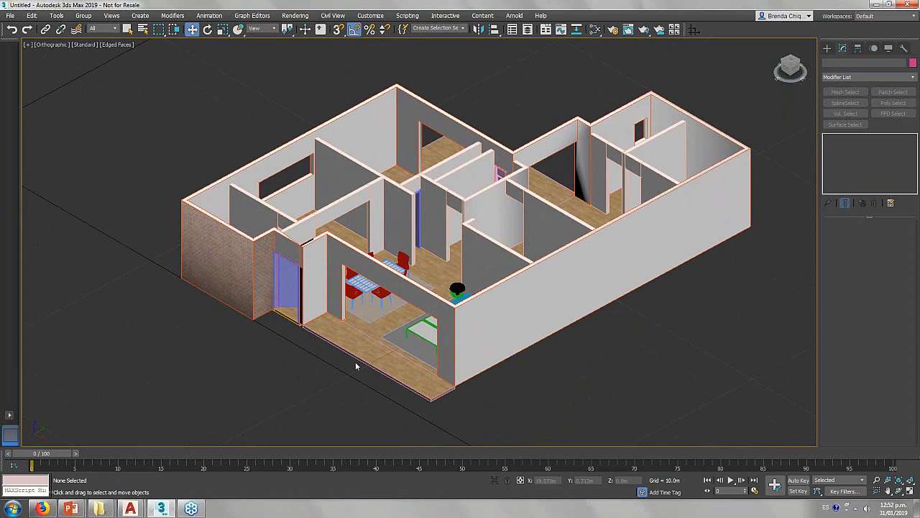
# Zoom out and orbit the model, then return to the '¿Preguntas?' slide in PowerPoint.
pyautogui.scroll(-4, 355, 365)
pyautogui.moveTo(545, 339)
pyautogui.keyDown('alt'); pyautogui.mouseDown(button='middle')
pyautogui.moveTo(437, 350)
pyautogui.moveTo(517, 325)
pyautogui.moveTo(585, 337)
pyautogui.moveTo(577, 319)
pyautogui.mouseUp(button='middle'); pyautogui.keyUp('alt')
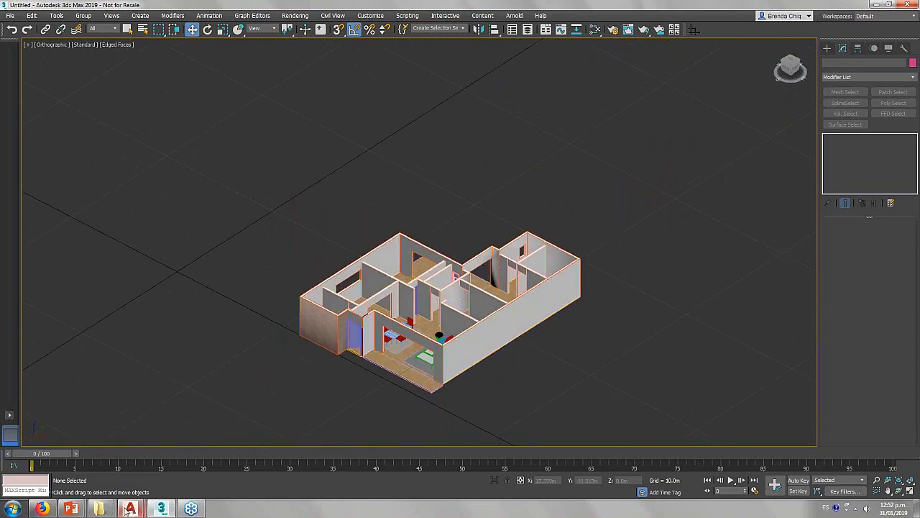
pyautogui.click(166, 453)
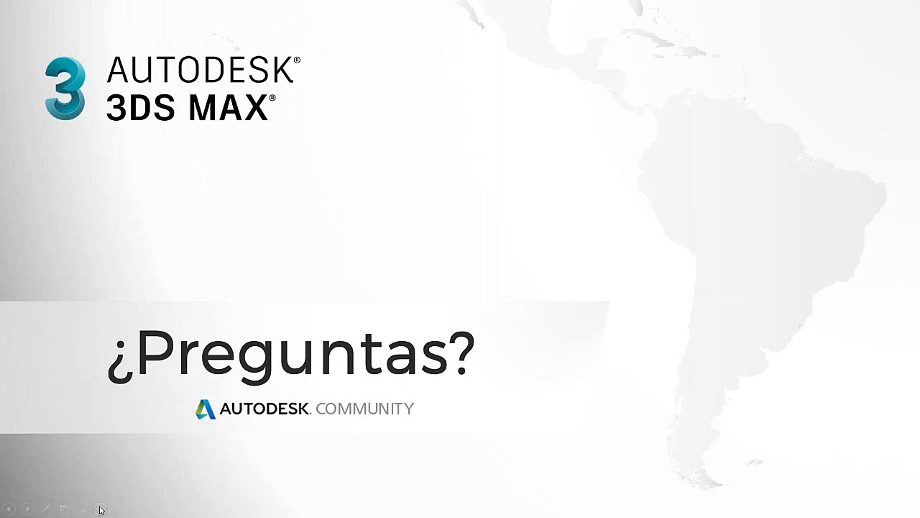
# Switch windows to bring Firefox with the AutoCAD - Español forum to the front.
pyautogui.hotkey('alt', 'Tab')
pyautogui.hotkey('alt', 'Tab')
pyautogui.hotkey('alt', 'Tab')
pyautogui.hotkey('alt', 'Tab')
pyautogui.hotkey('alt', 'Tab')
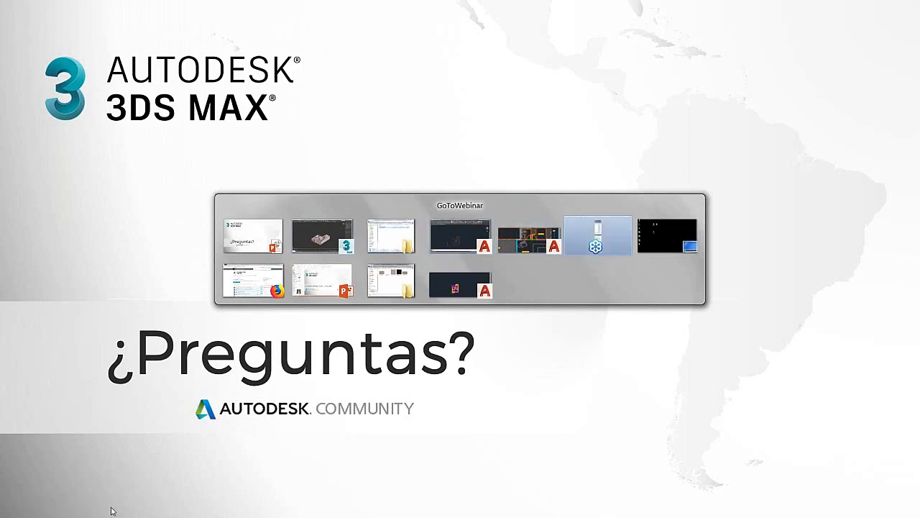
pyautogui.hotkey('alt', 'Tab')
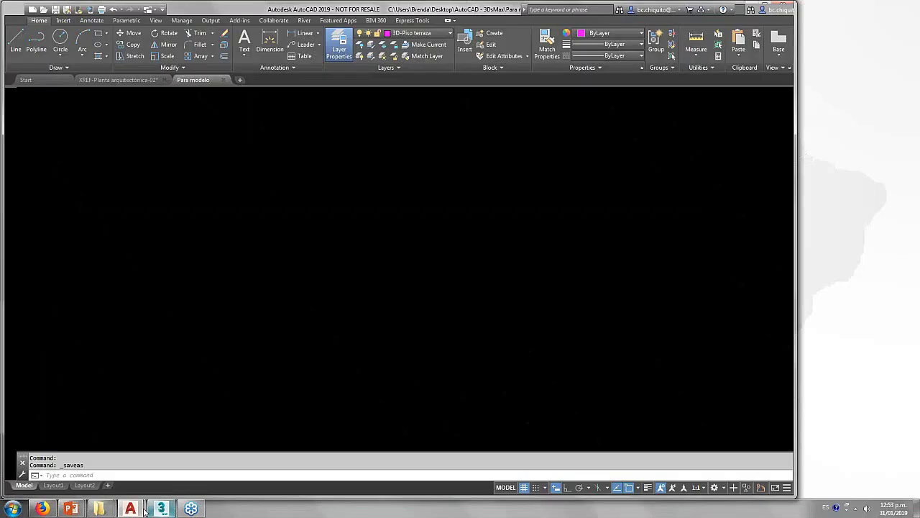
pyautogui.click(42, 508)
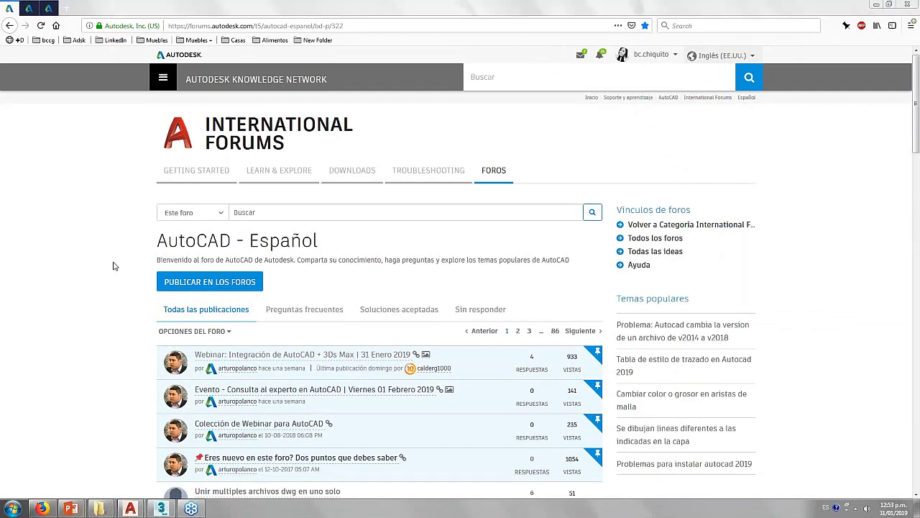
# Browse the AutoCAD - Español and 3Ds Max | Maya - Español forums, then open the presenter's profile.
pyautogui.scroll(-1, 122, 249)
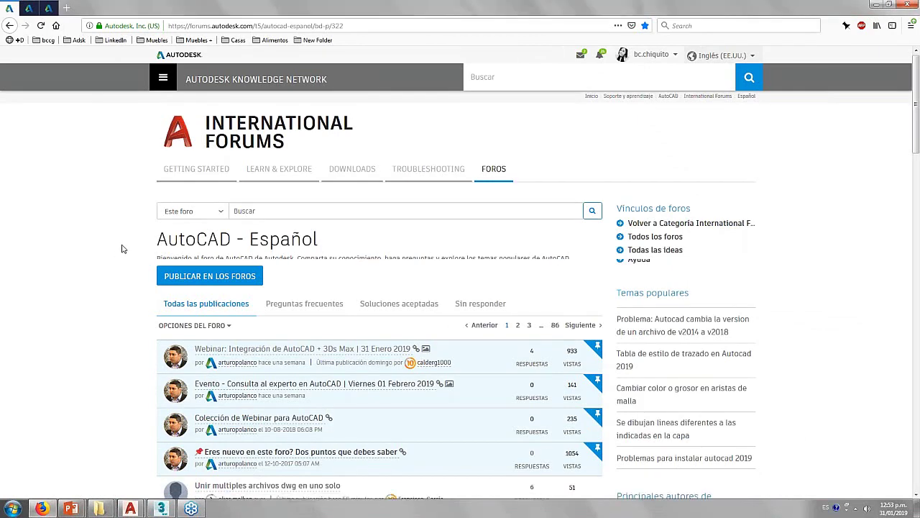
pyautogui.scroll(-2, 103, 297)
pyautogui.scroll(-1, 102, 299)
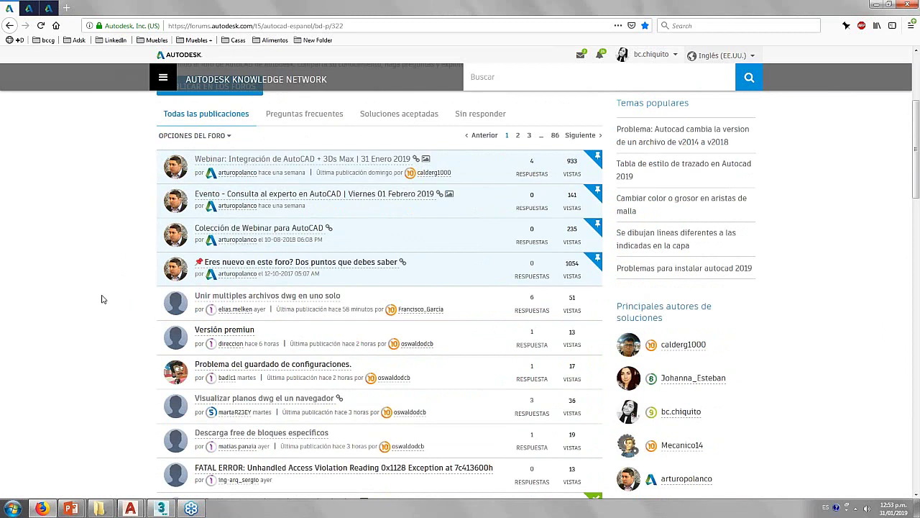
pyautogui.click(26, 7)
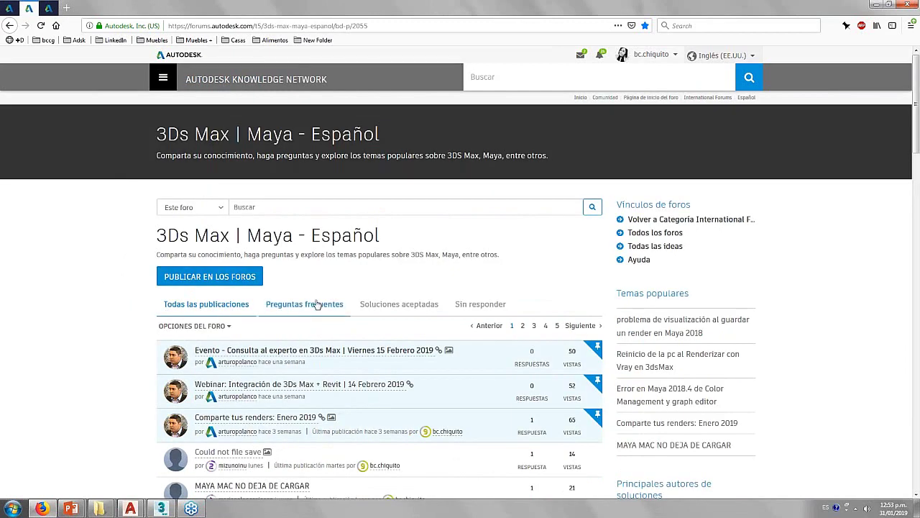
pyautogui.click(9, 8)
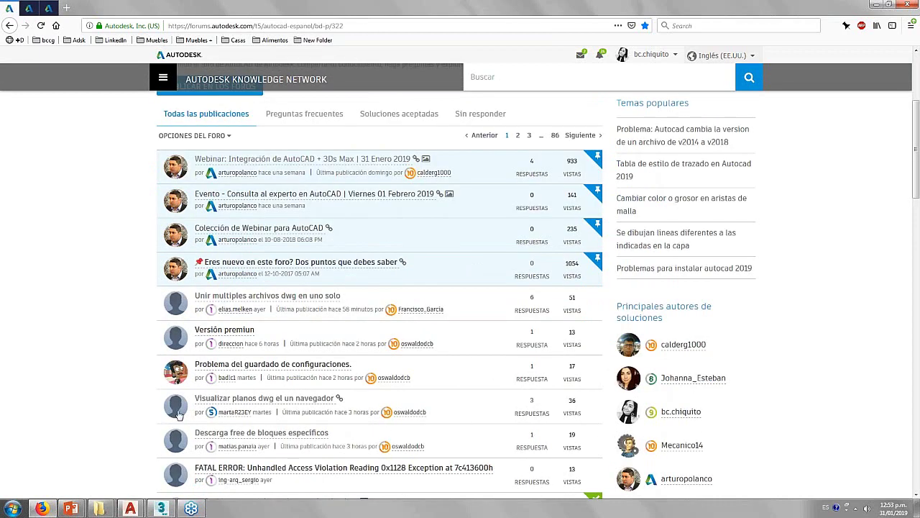
pyautogui.scroll(-3, 136, 410)
pyautogui.scroll(-1, 709, 428)
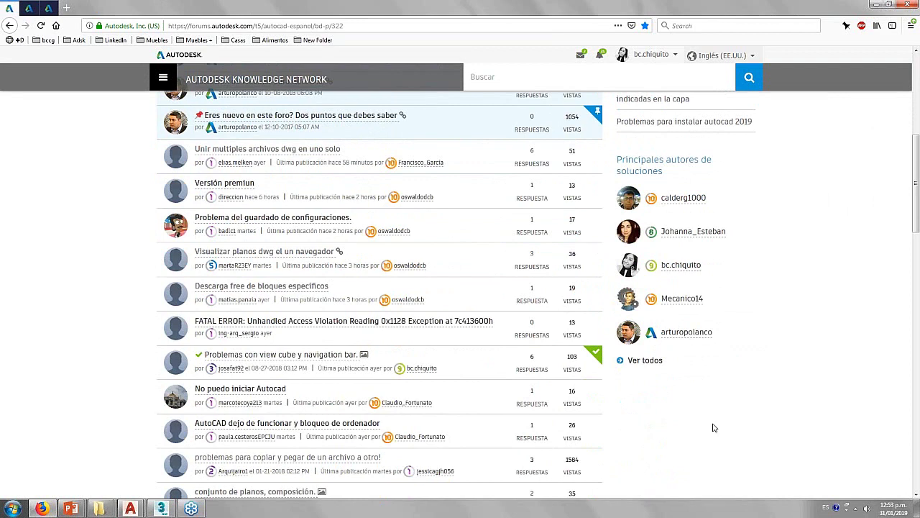
pyautogui.scroll(3, 767, 428)
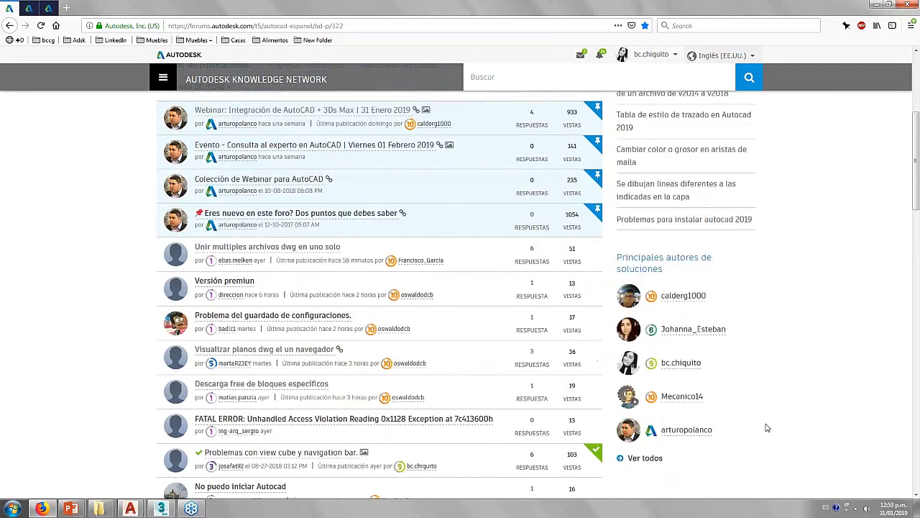
pyautogui.scroll(1, 768, 428)
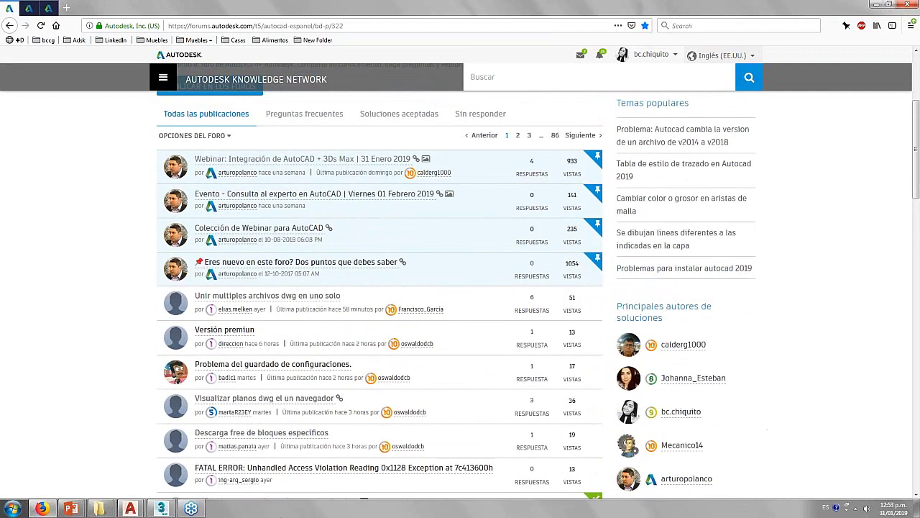
pyautogui.click(48, 8)
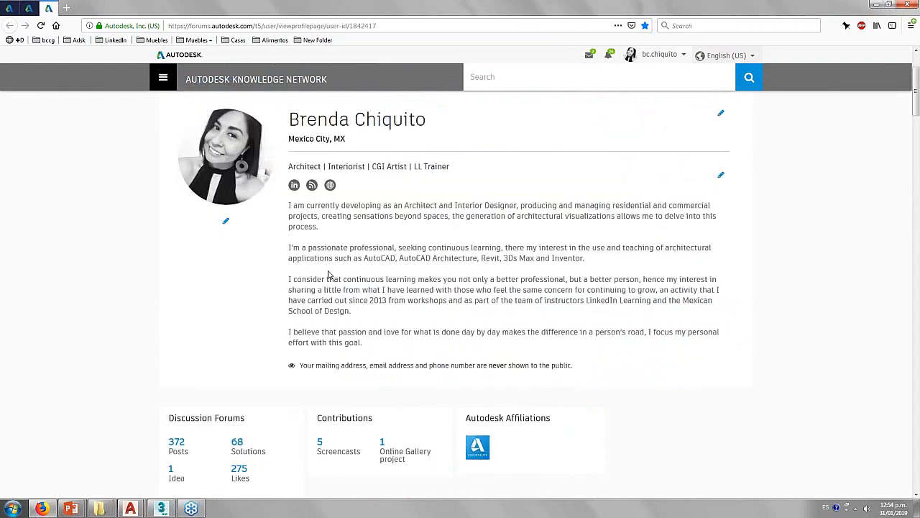
# Return to the PowerPoint slide show and advance to the 'CONTACTO' slide.
pyautogui.scroll(-2, 734, 234)
pyautogui.click(164, 453)
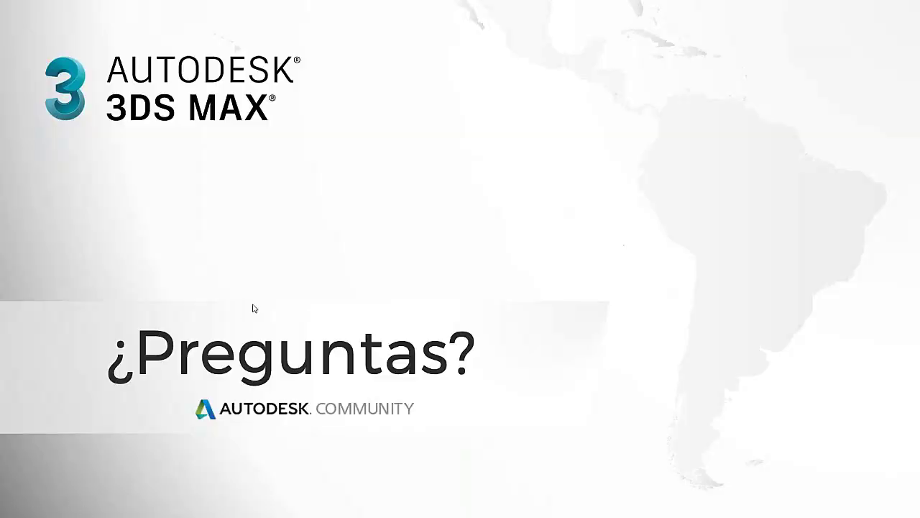
pyautogui.click(253, 308)
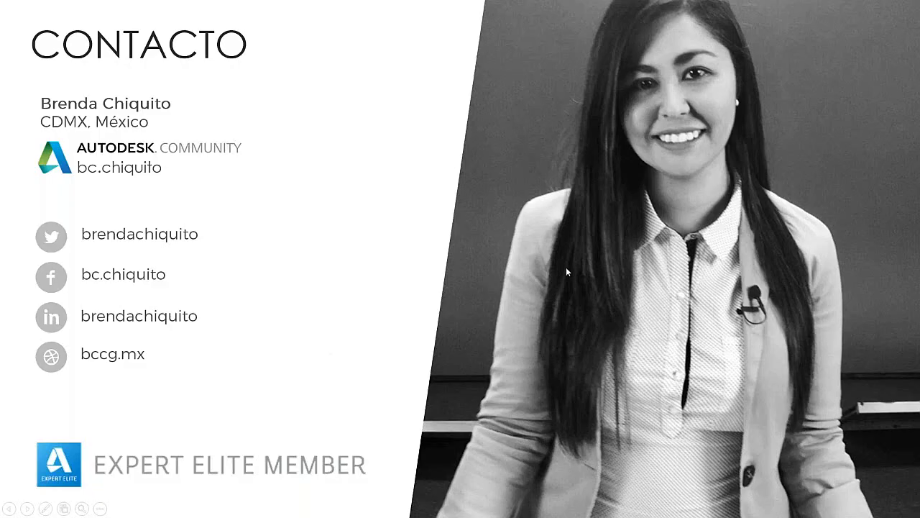